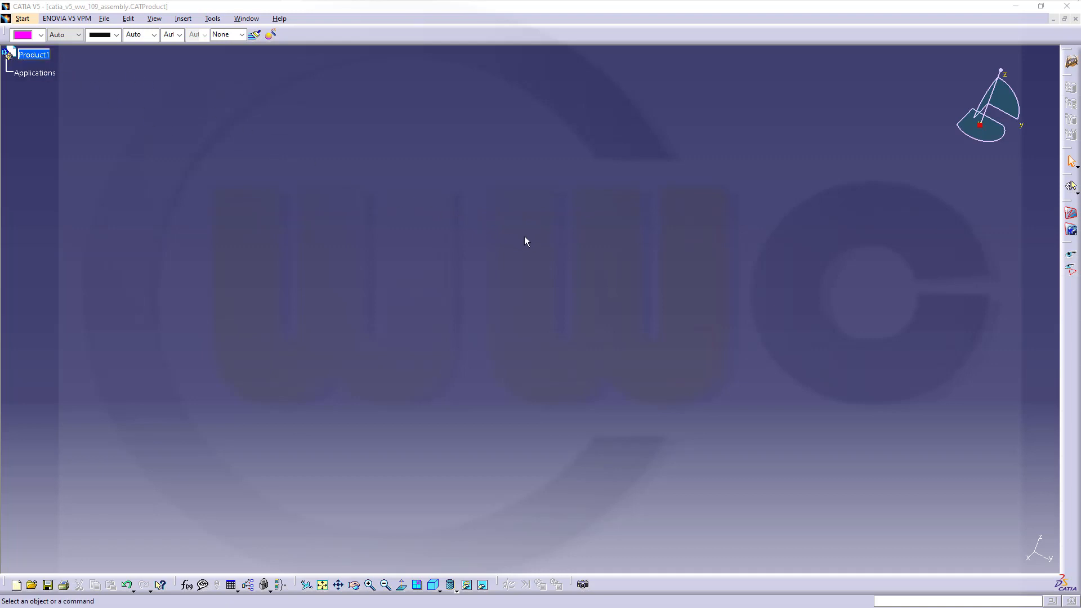
- Insert a new part, Part2, under Product1
{"action": "left_click", "coordinate": [184, 19]}
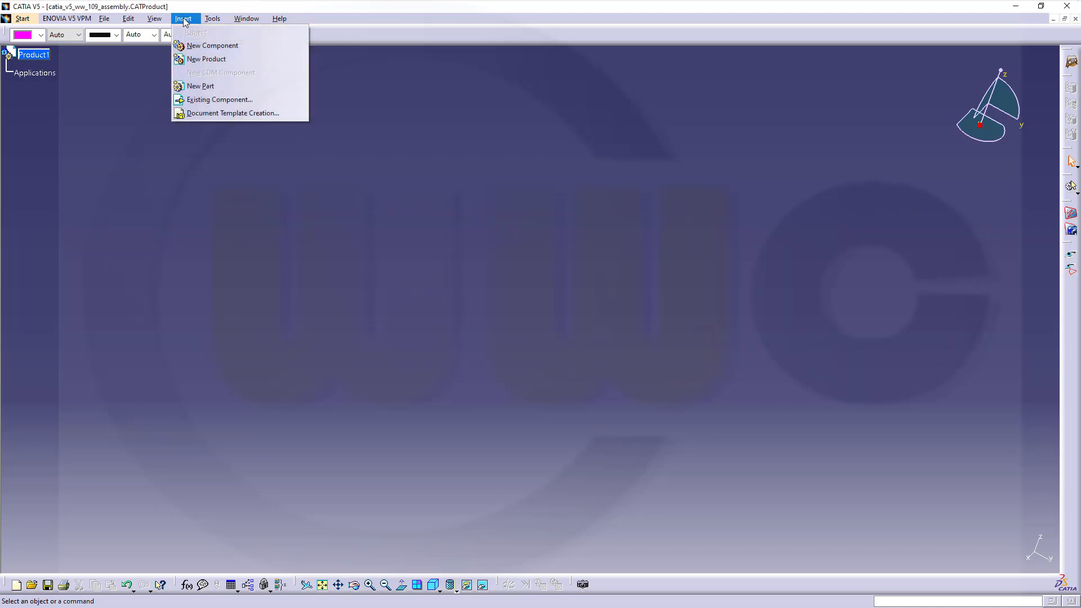
{"action": "left_click", "coordinate": [205, 85]}
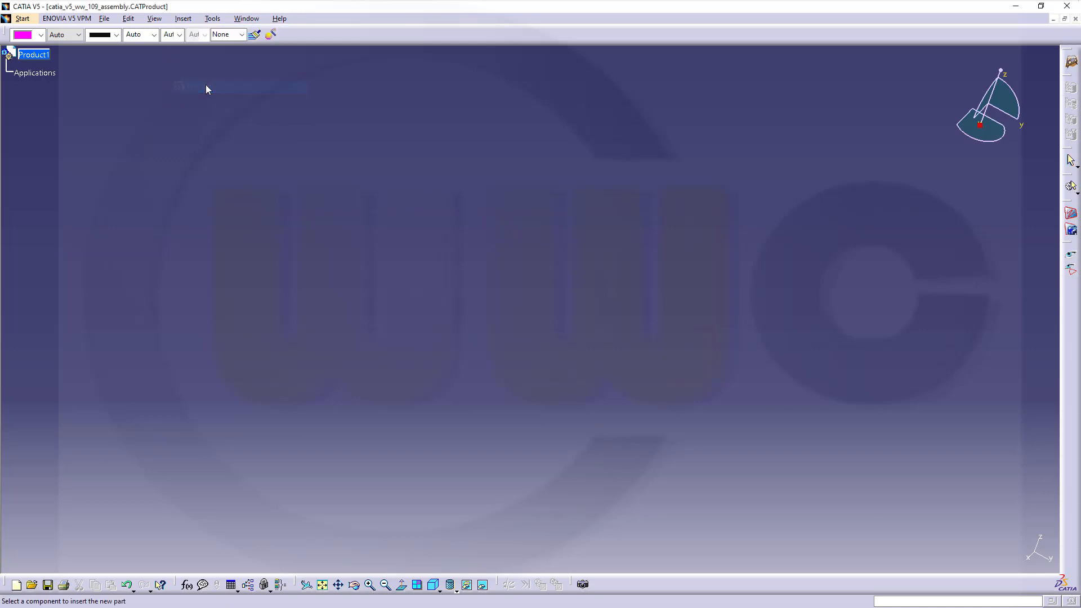
{"action": "left_click", "coordinate": [37, 56]}
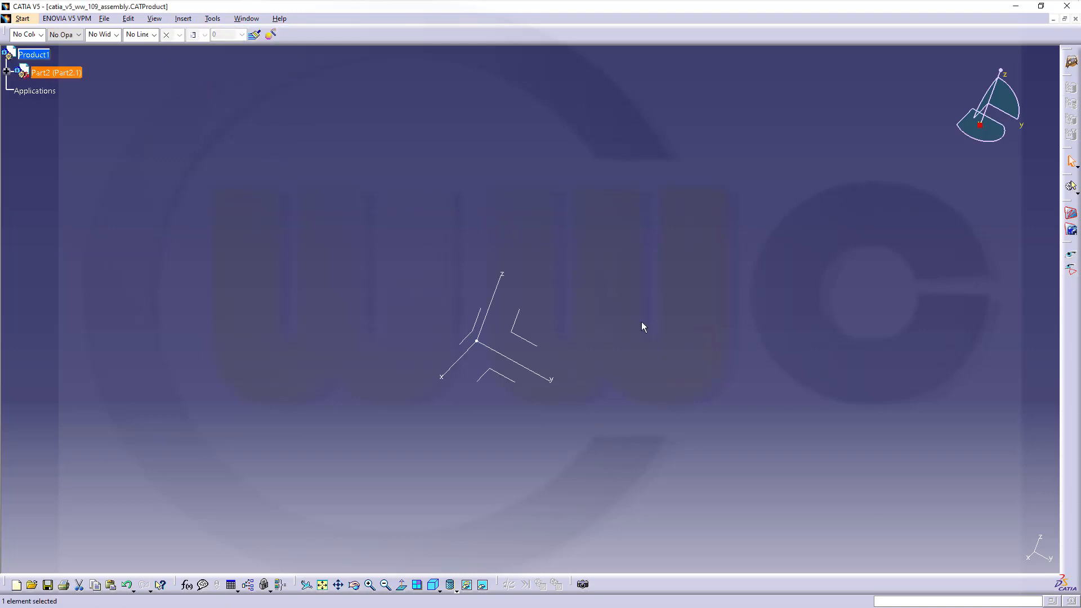
- Orient the view to look along the X axis, facing the YZ plane, and centre the axes
{"action": "middle_click_drag", "start_coordinate": [642, 326], "coordinate": [607, 260]}
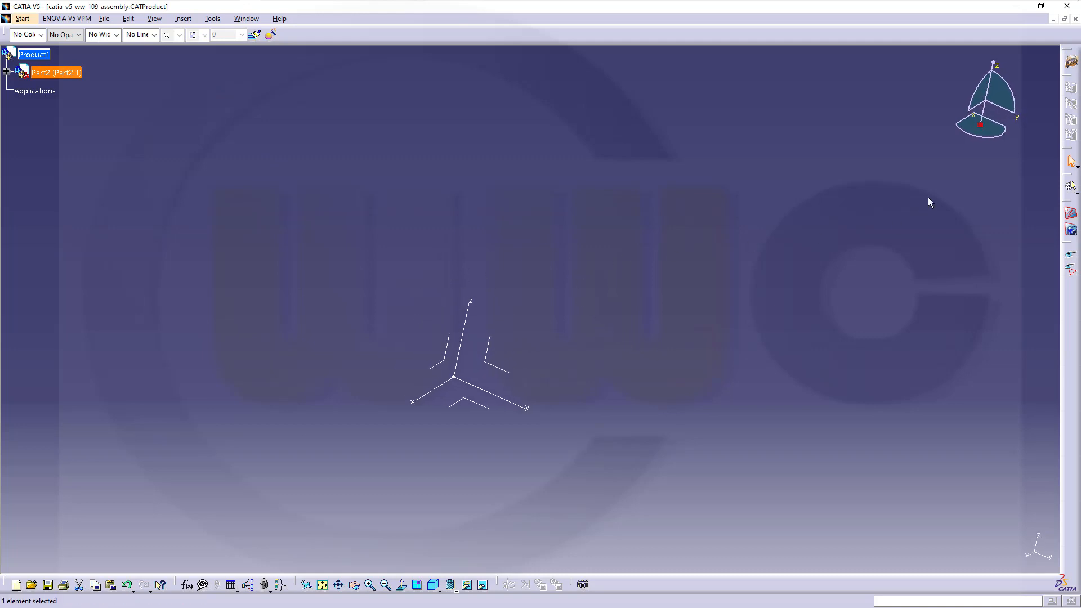
{"action": "left_click", "coordinate": [975, 121]}
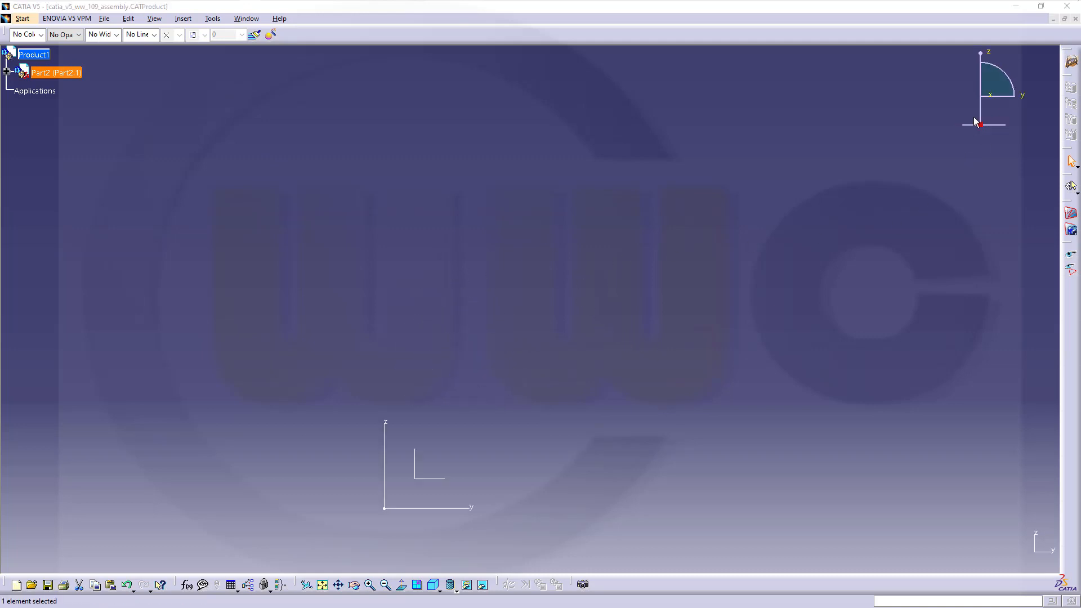
{"action": "double_click", "coordinate": [975, 121]}
{"action": "left_click", "coordinate": [1030, 556]}
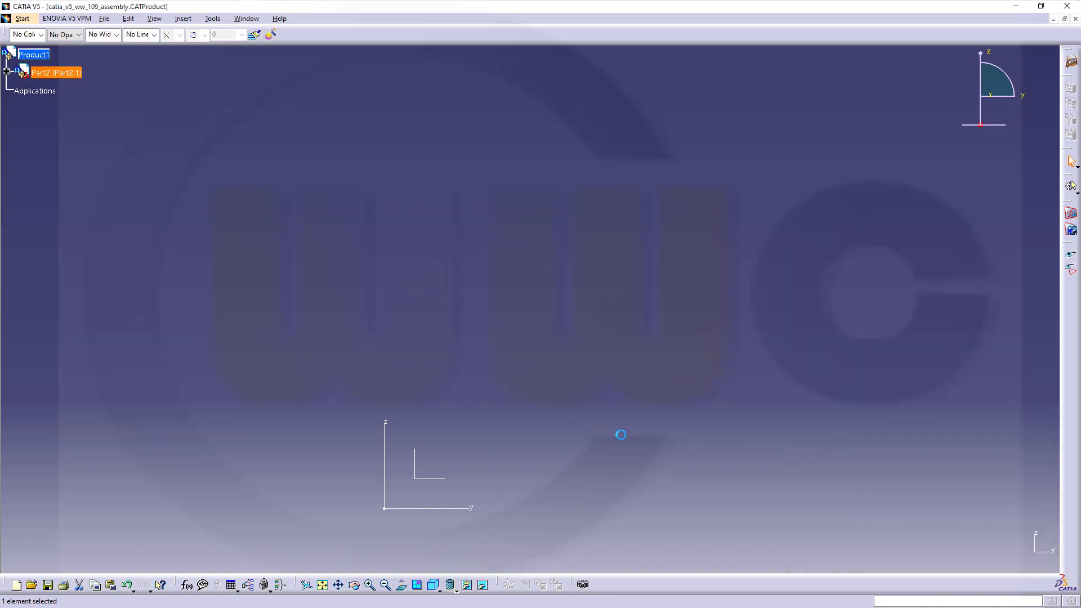
{"action": "middle_click_drag", "start_coordinate": [620, 434], "coordinate": [678, 256]}
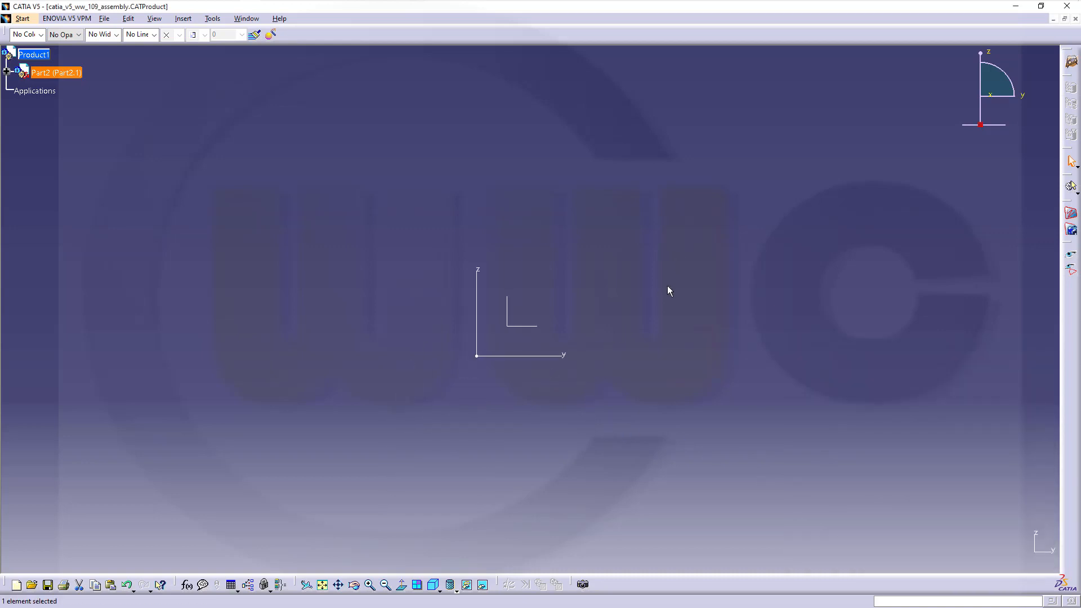
{"action": "left_click", "coordinate": [681, 286]}
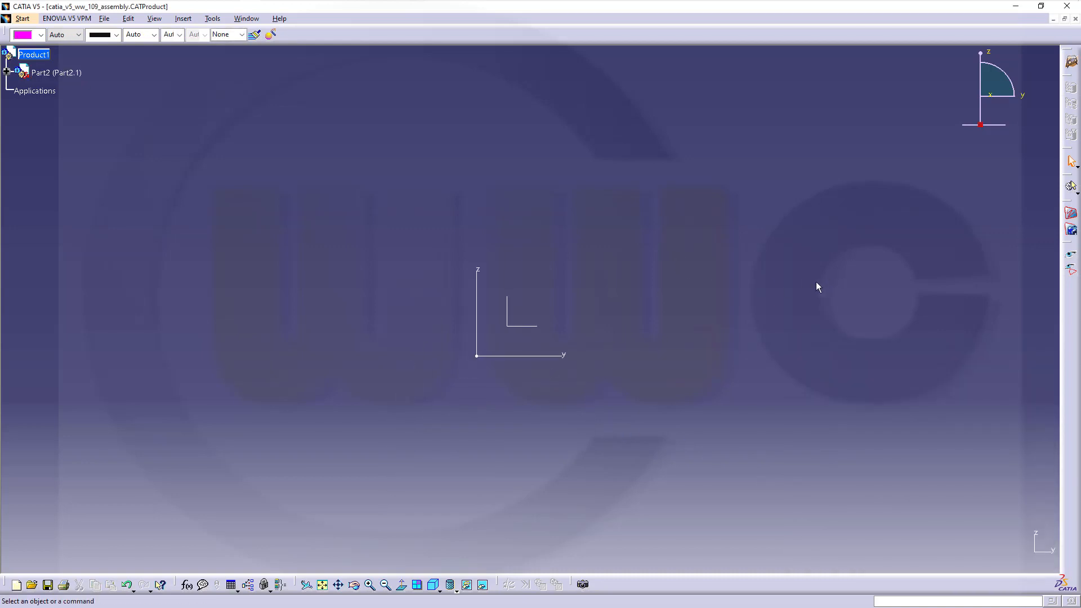
- Create a painting from the messerschmitt-bf-109g-gustav-4 image in the Bilder folder
{"action": "left_click", "coordinate": [1072, 215]}
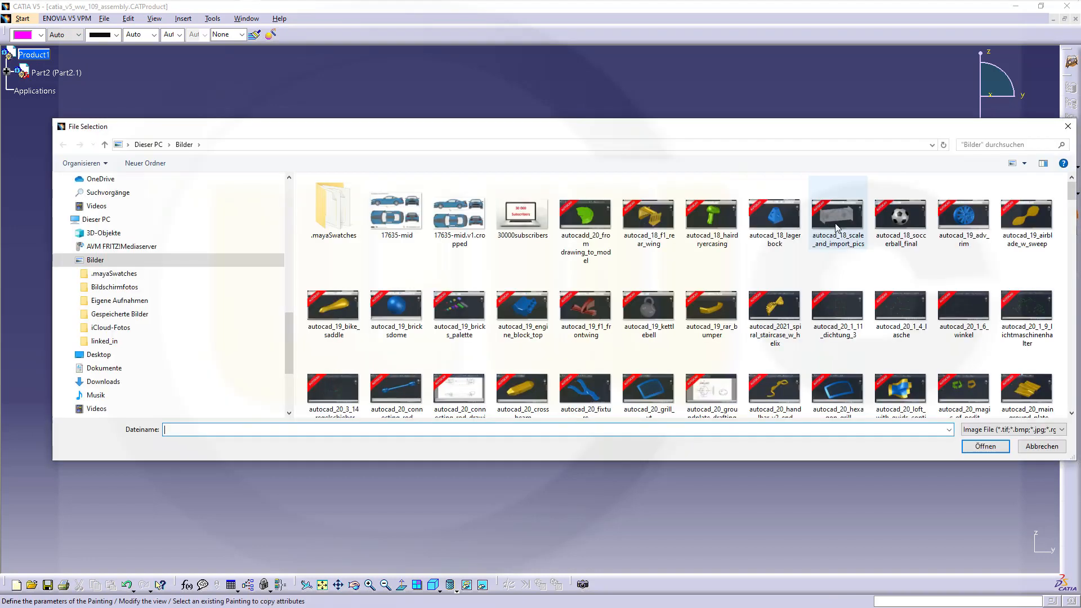
{"action": "left_click", "coordinate": [842, 230]}
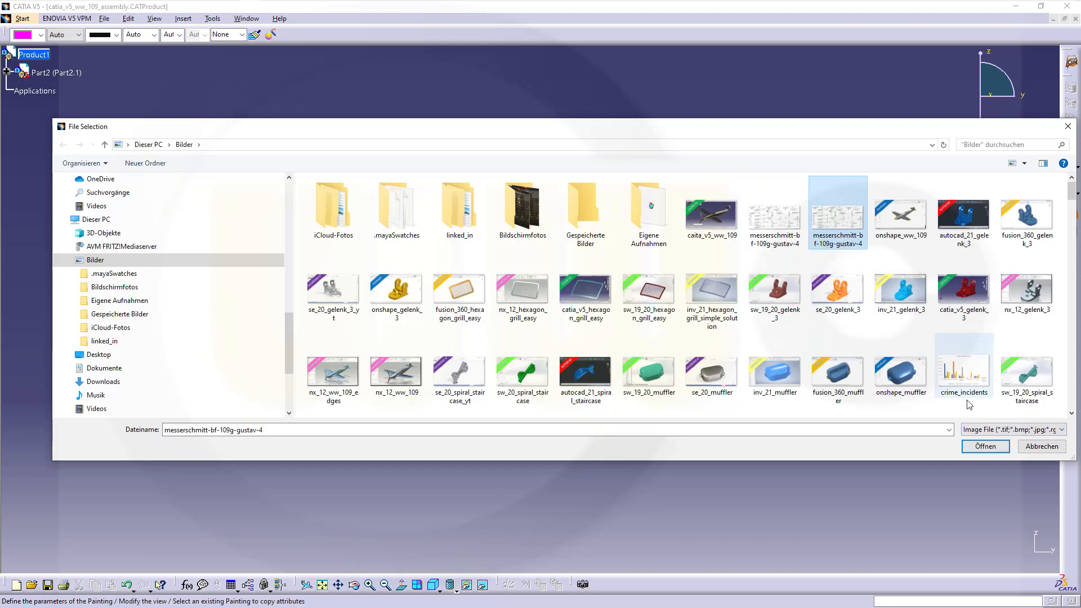
{"action": "left_click", "coordinate": [985, 446]}
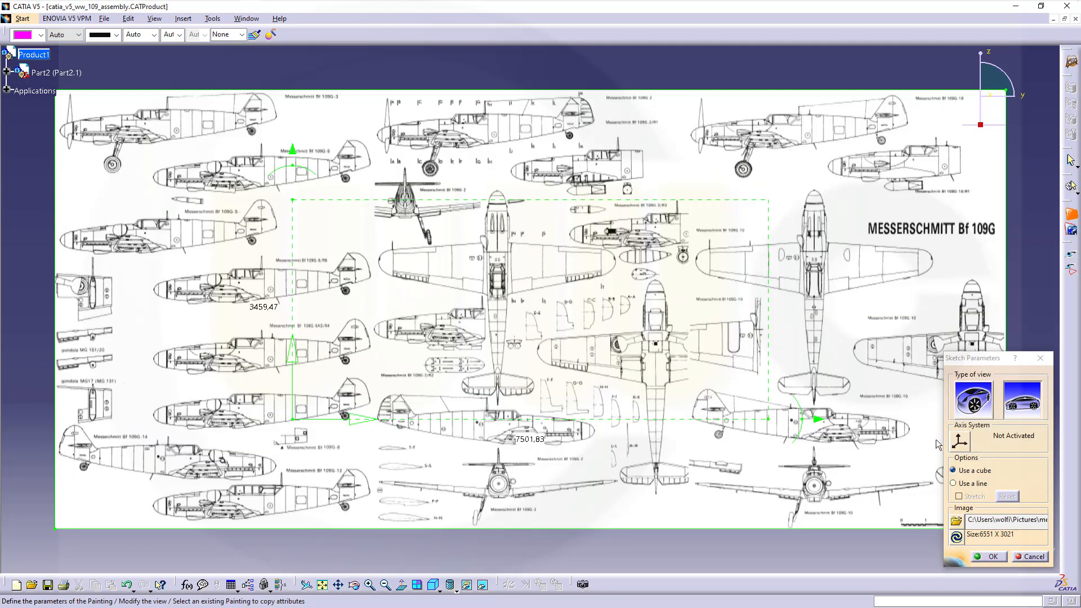
- Place the blueprint as Painting.1, sized along a reference line with Stretch enabled
{"action": "left_click", "coordinate": [952, 484]}
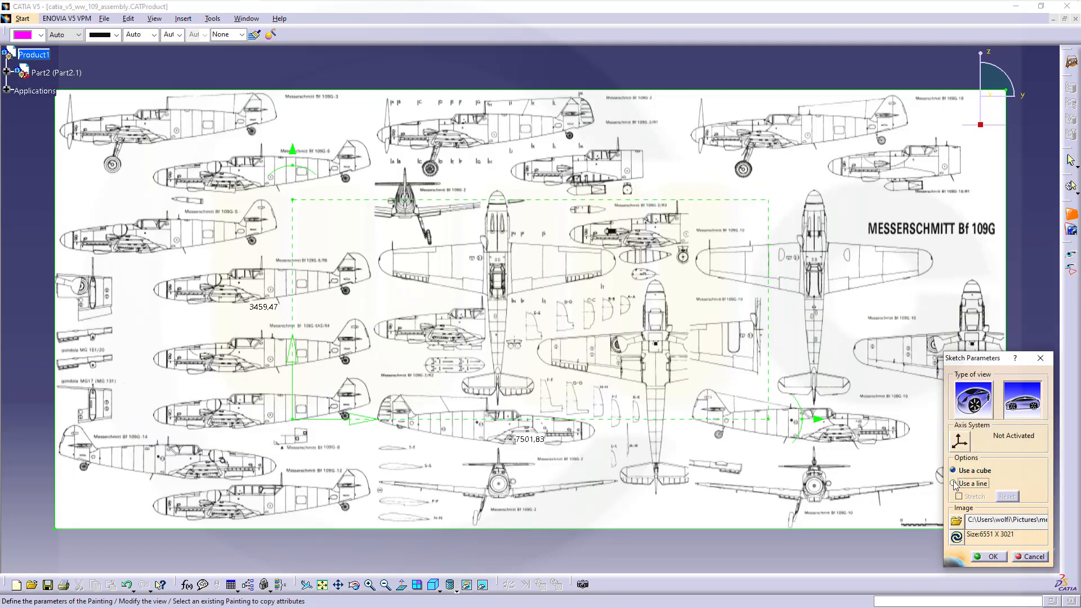
{"action": "left_click", "coordinate": [960, 497]}
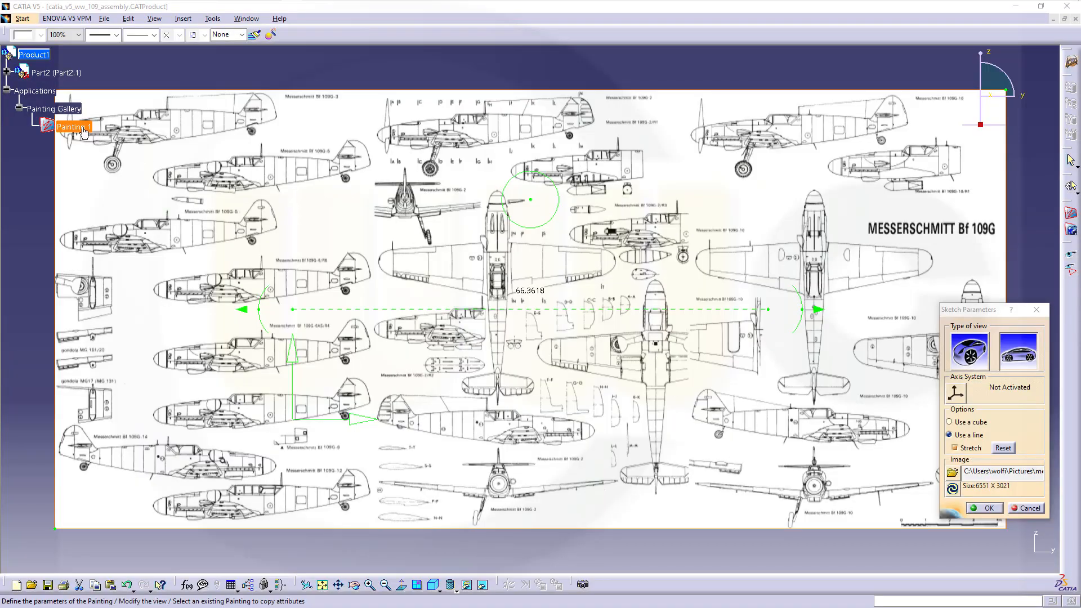
{"action": "left_click", "coordinate": [986, 509]}
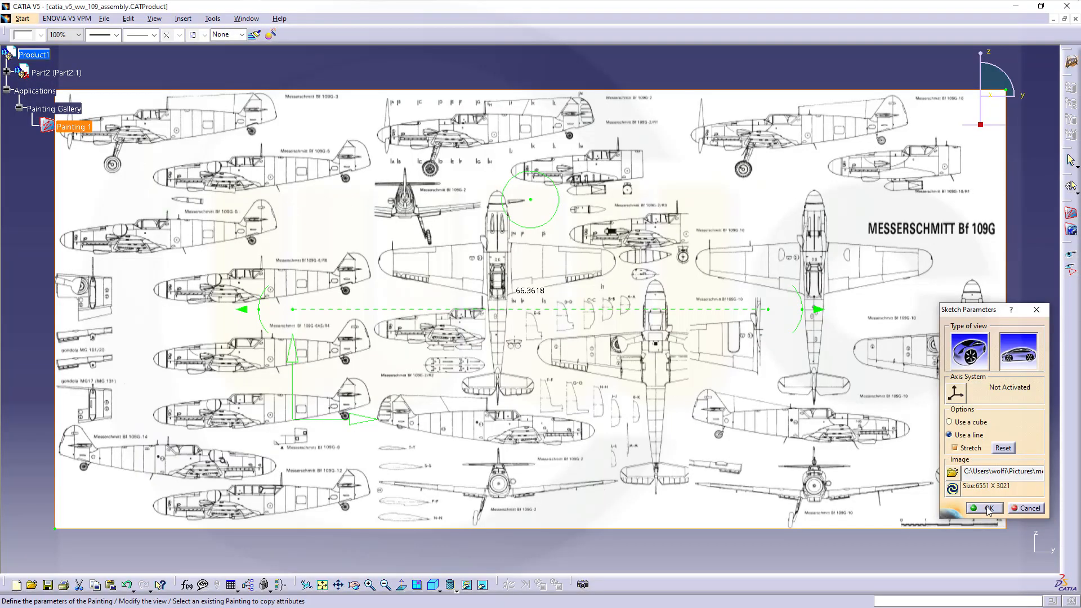
{"action": "left_click", "coordinate": [986, 508]}
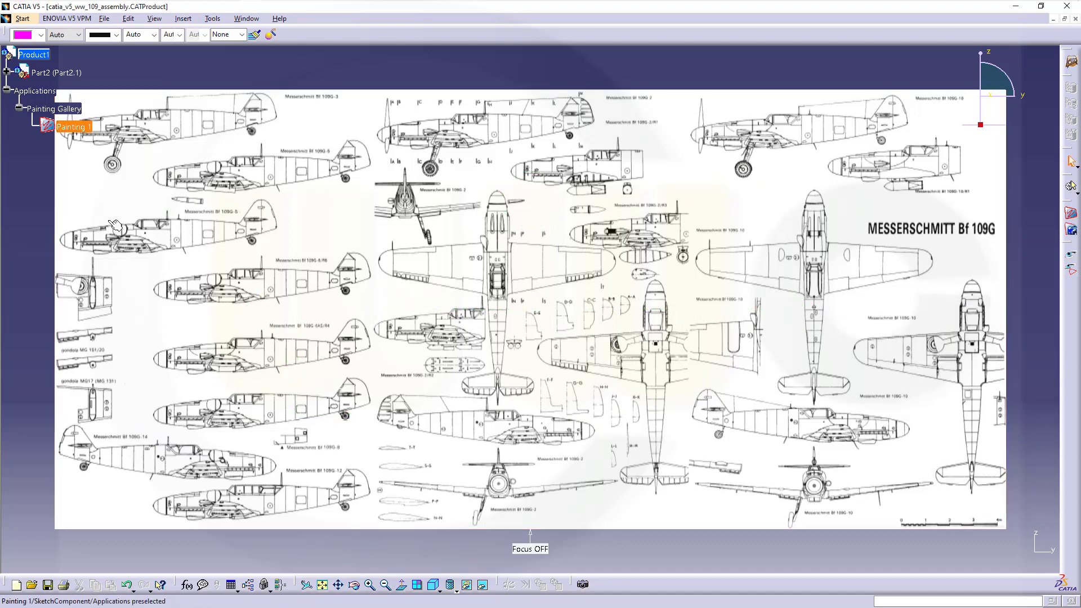
- Turn on transparency for Painting 1 and set it to 150
{"action": "right_click", "coordinate": [84, 131]}
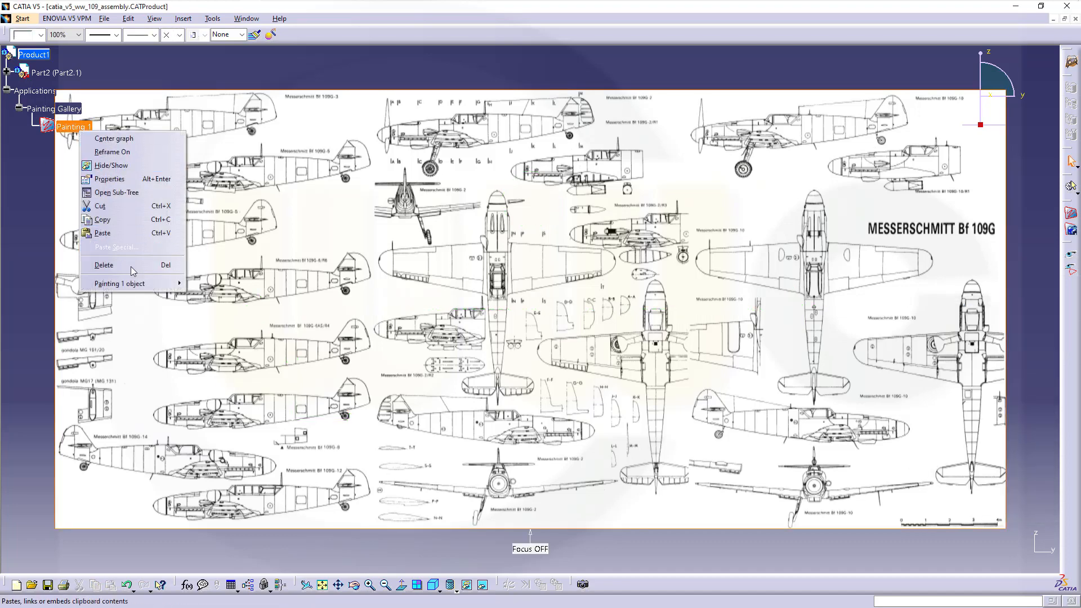
{"action": "left_click", "coordinate": [118, 184]}
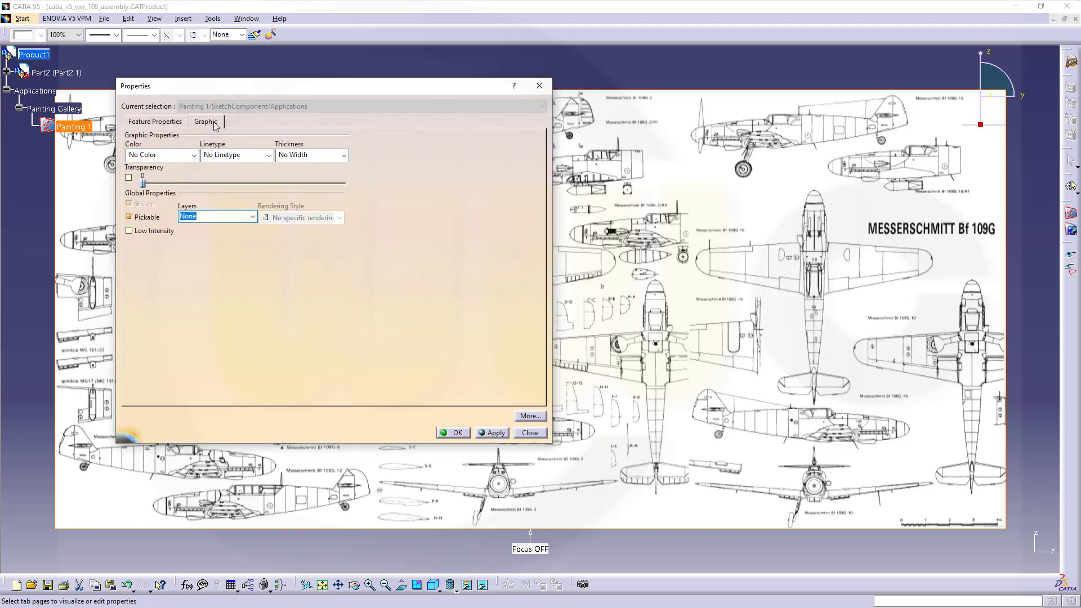
{"action": "left_click", "coordinate": [129, 177]}
{"action": "left_click_drag", "start_coordinate": [224, 183], "coordinate": [262, 184]}
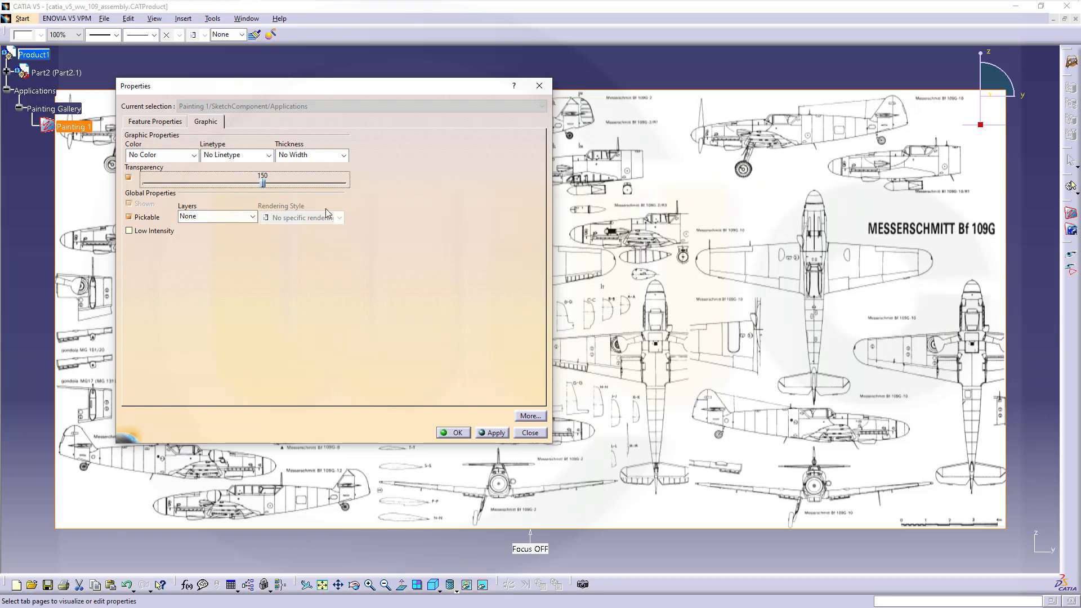
{"action": "left_click", "coordinate": [455, 433]}
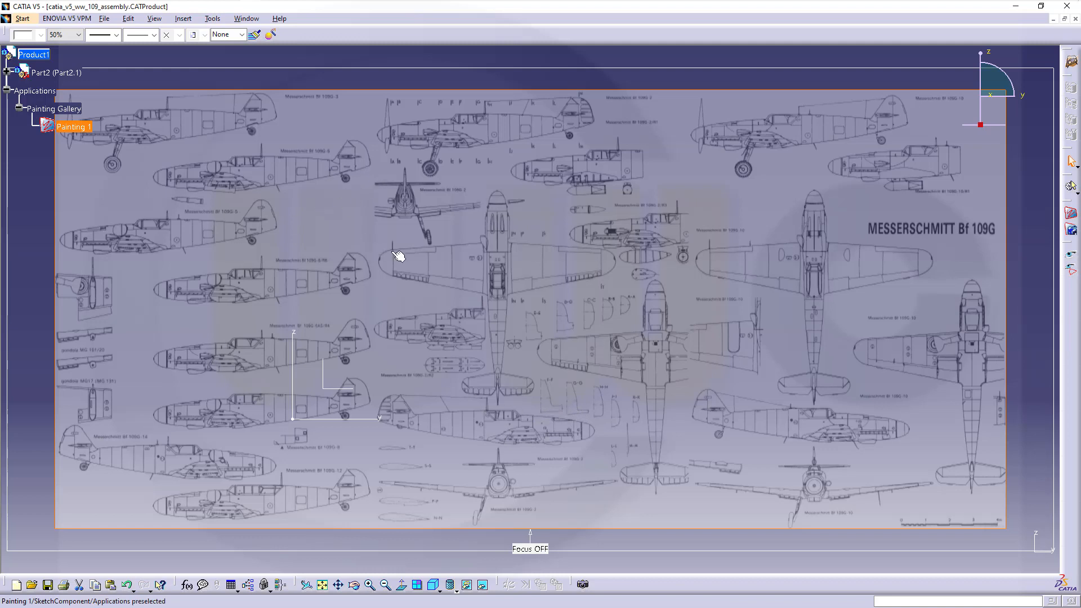
- Extend Painting 1's reference line outward at both ends and set its length to 39000
{"action": "right_click", "coordinate": [68, 129]}
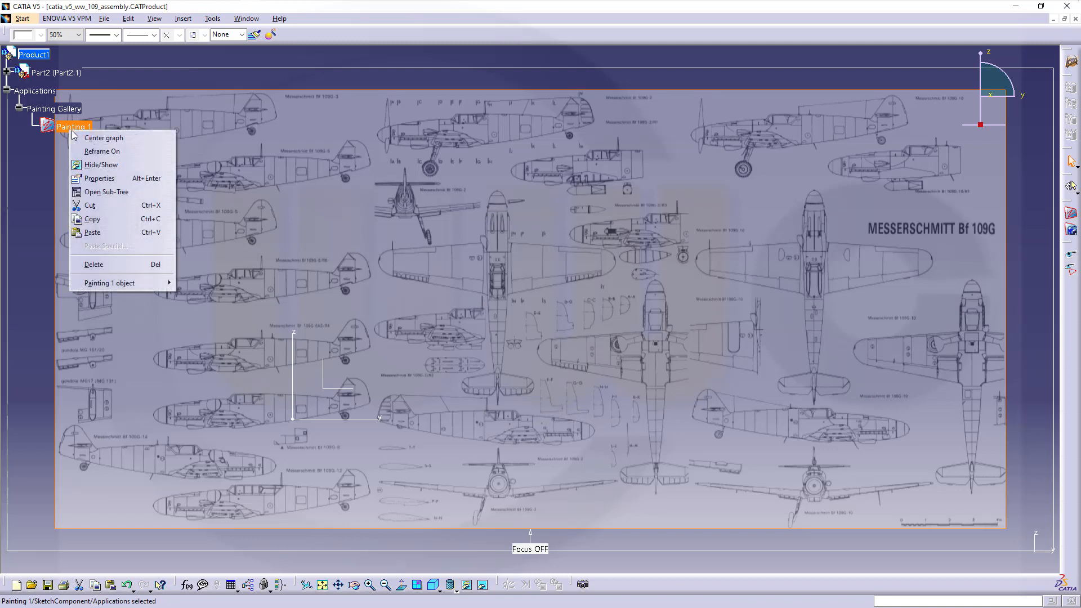
{"action": "mouse_move", "coordinate": [121, 286]}
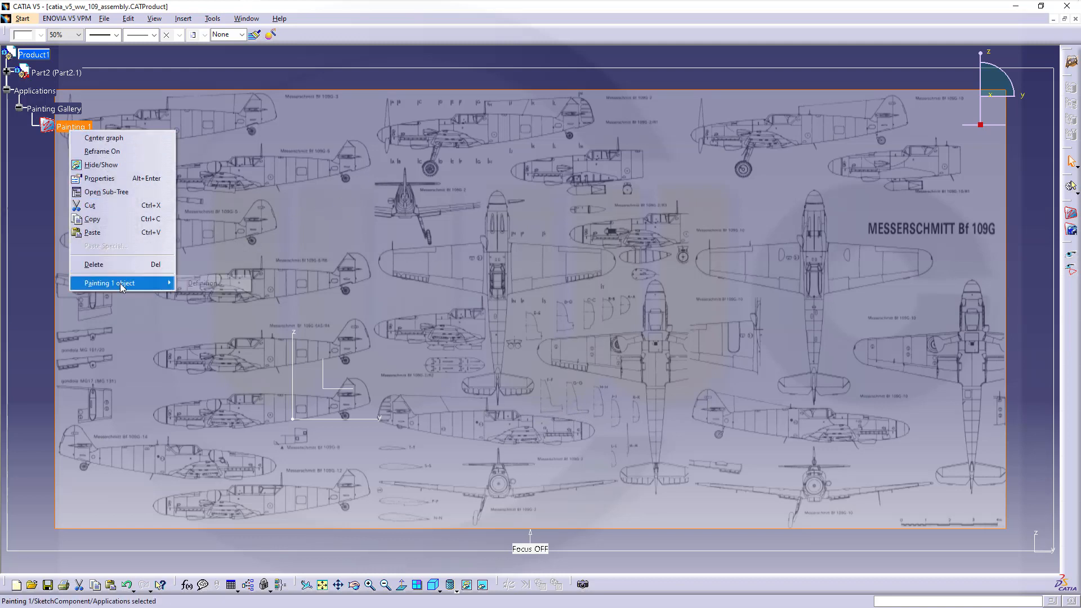
{"action": "left_click", "coordinate": [208, 284]}
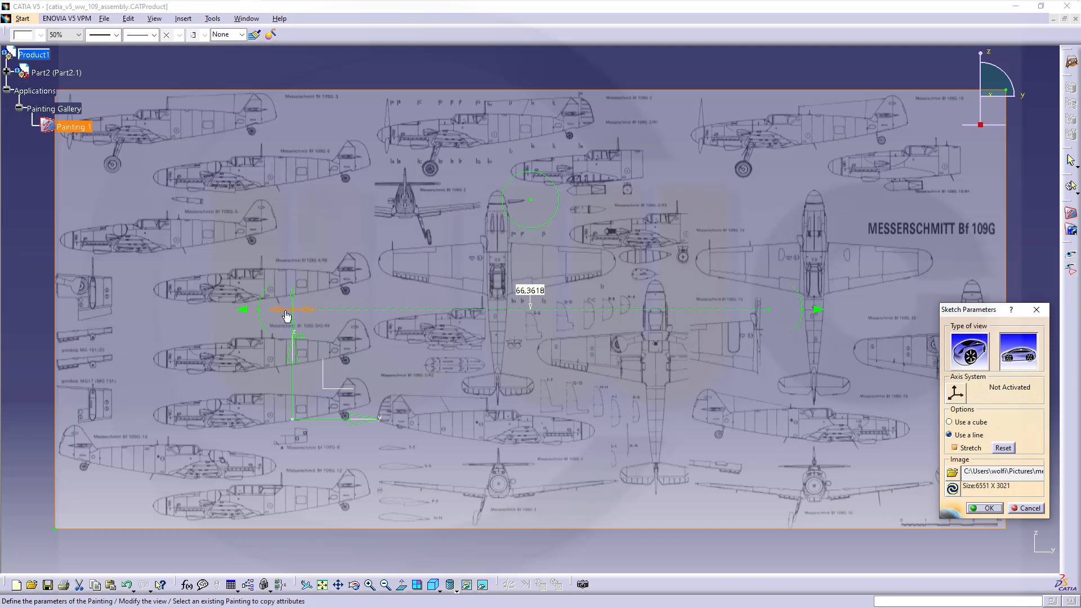
{"action": "left_click_drag", "start_coordinate": [260, 309], "coordinate": [42, 309]}
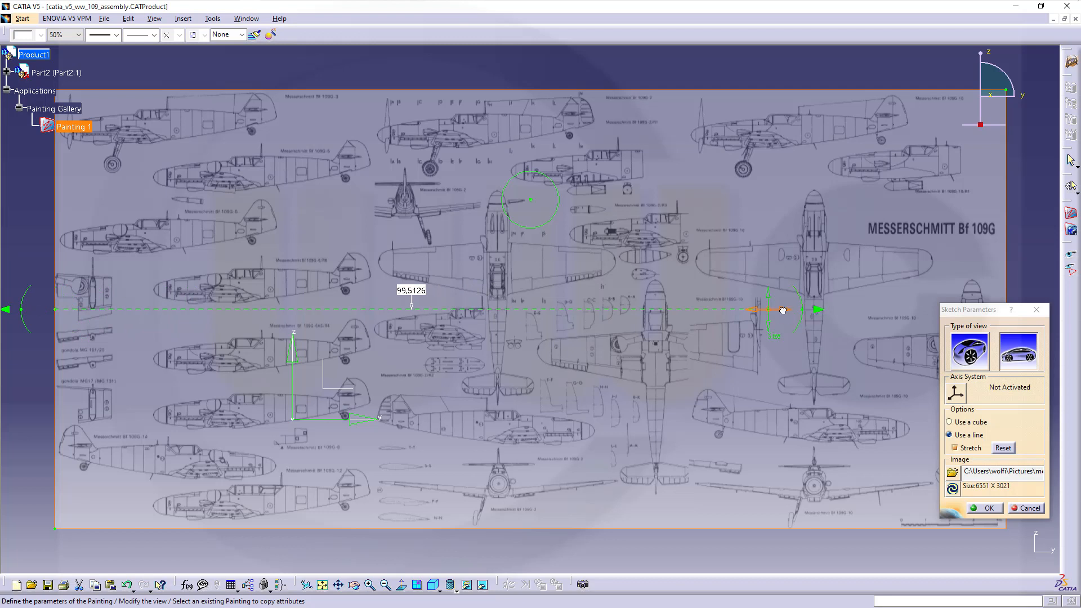
{"action": "left_click_drag", "start_coordinate": [799, 319], "coordinate": [1022, 315]}
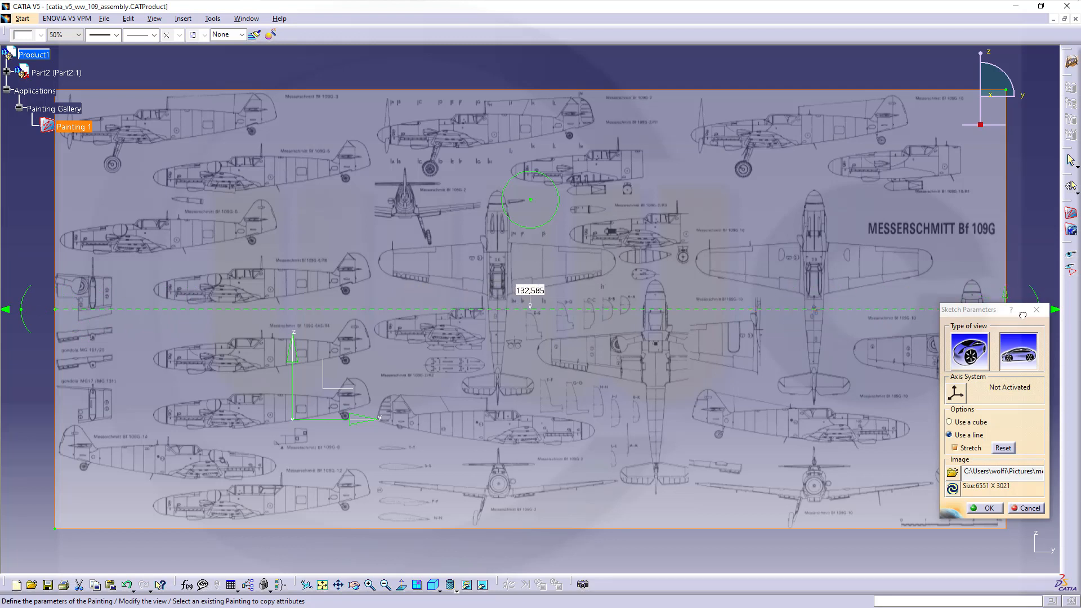
{"action": "double_click", "coordinate": [518, 291]}
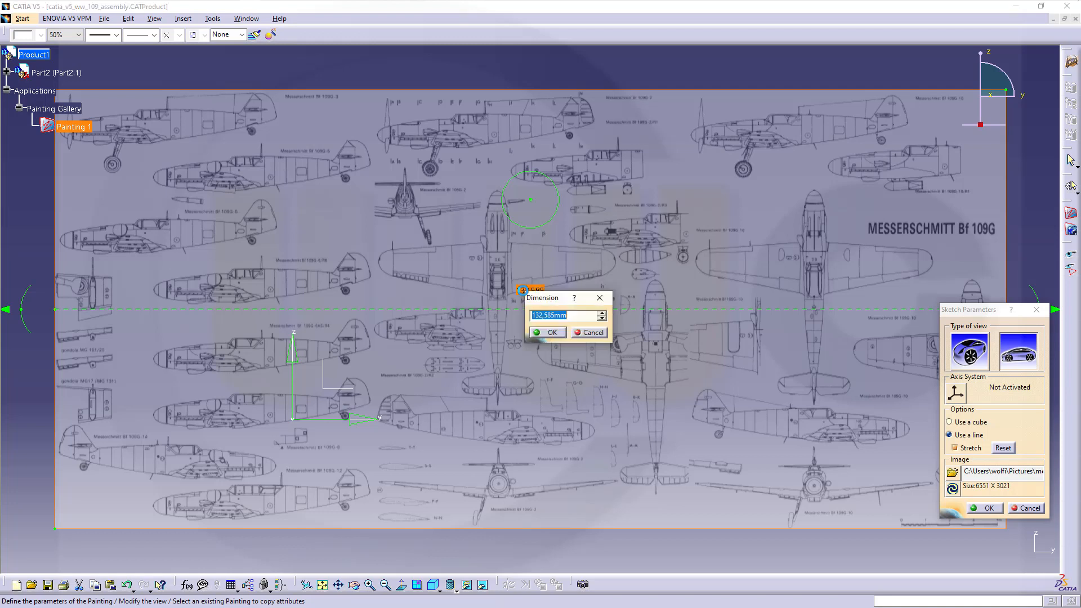
{"action": "type", "text": "39000"}
{"action": "left_click", "coordinate": [549, 334]}
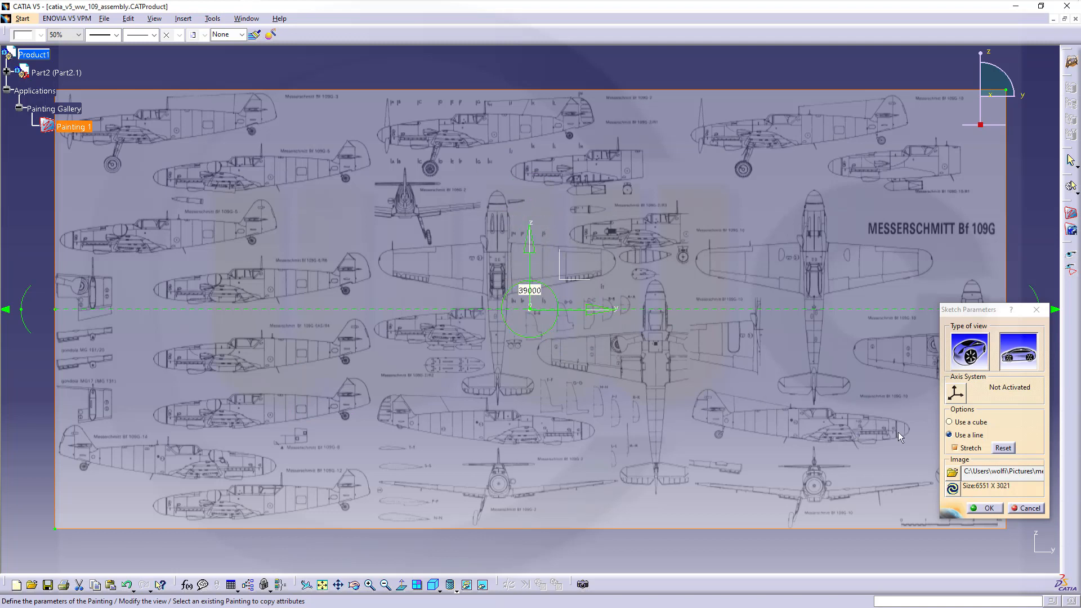
- Move the painting origin onto the line intersection, then switch sizing back to stretching along a line
{"action": "left_click", "coordinate": [950, 422]}
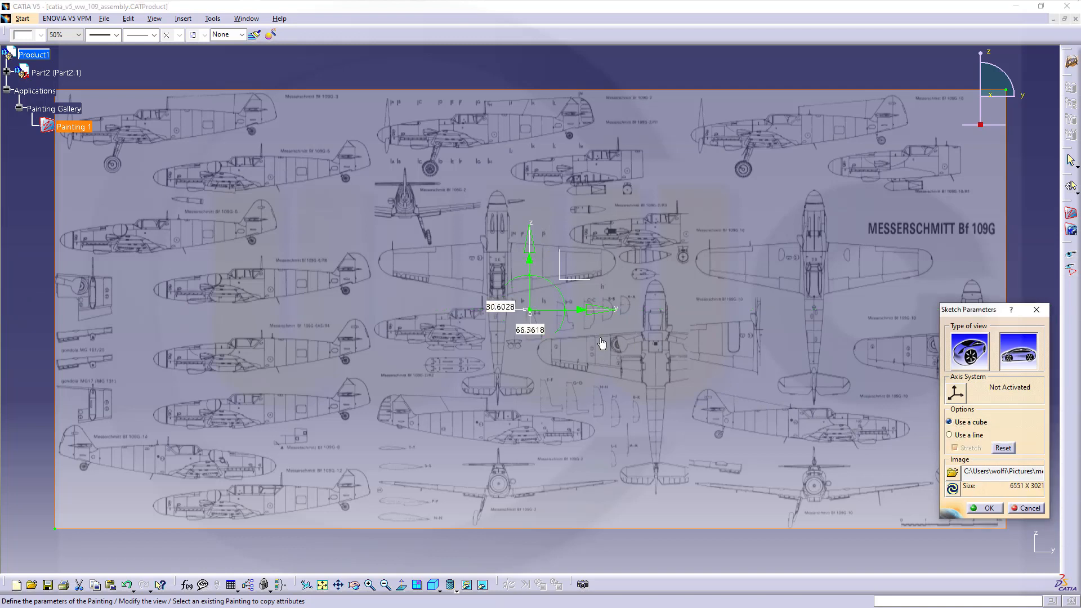
{"action": "left_click_drag", "start_coordinate": [532, 308], "coordinate": [534, 262]}
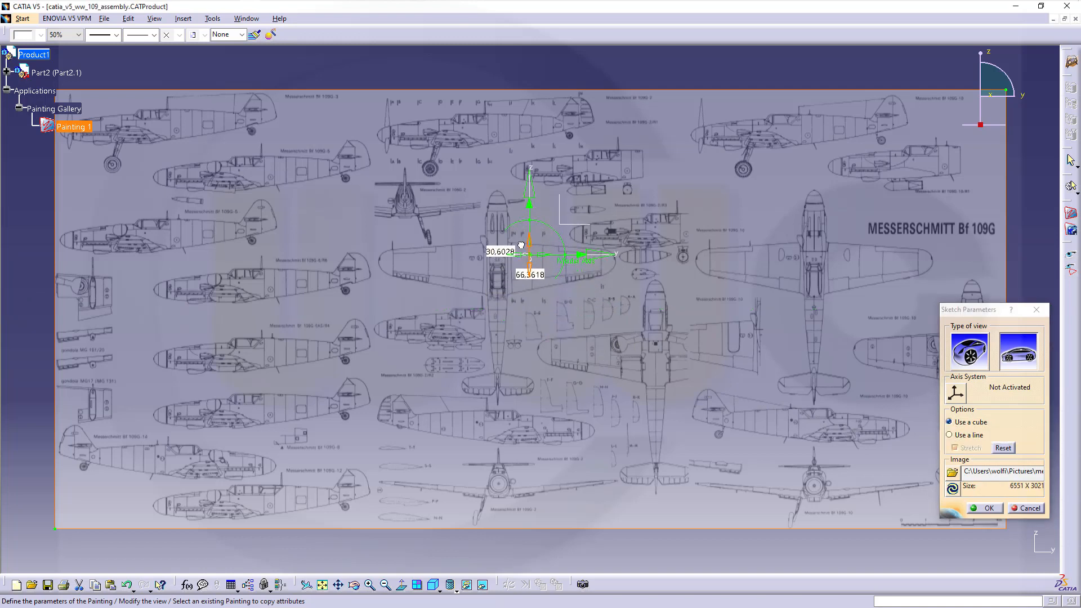
{"action": "scroll", "coordinate": [533, 262], "scroll_direction": "up", "scroll_amount": 5}
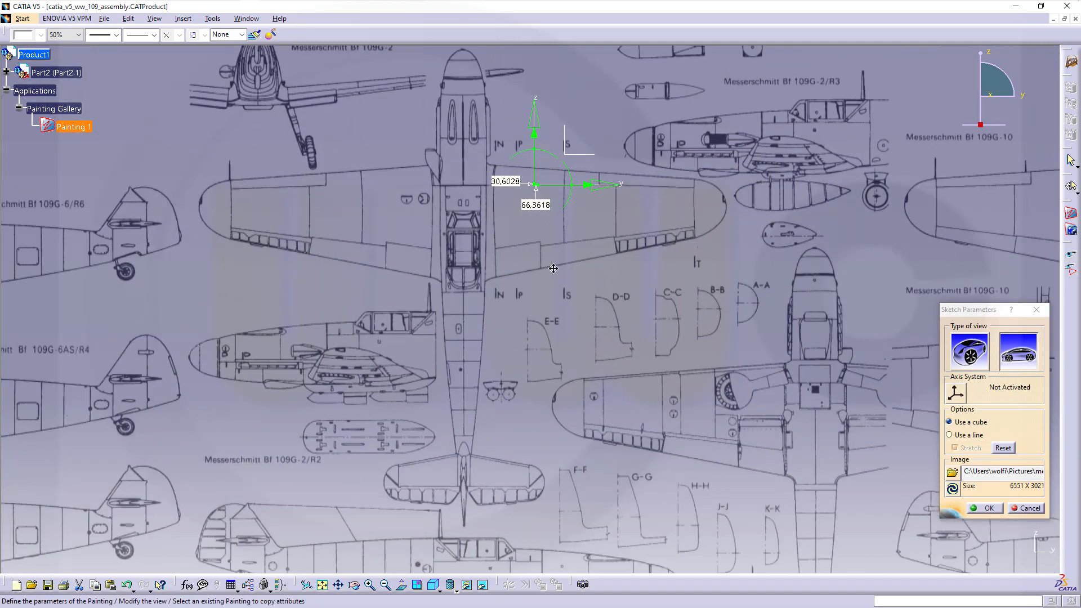
{"action": "left_click_drag", "start_coordinate": [533, 260], "coordinate": [451, 256]}
{"action": "scroll", "coordinate": [507, 255], "scroll_direction": "up", "scroll_amount": 5}
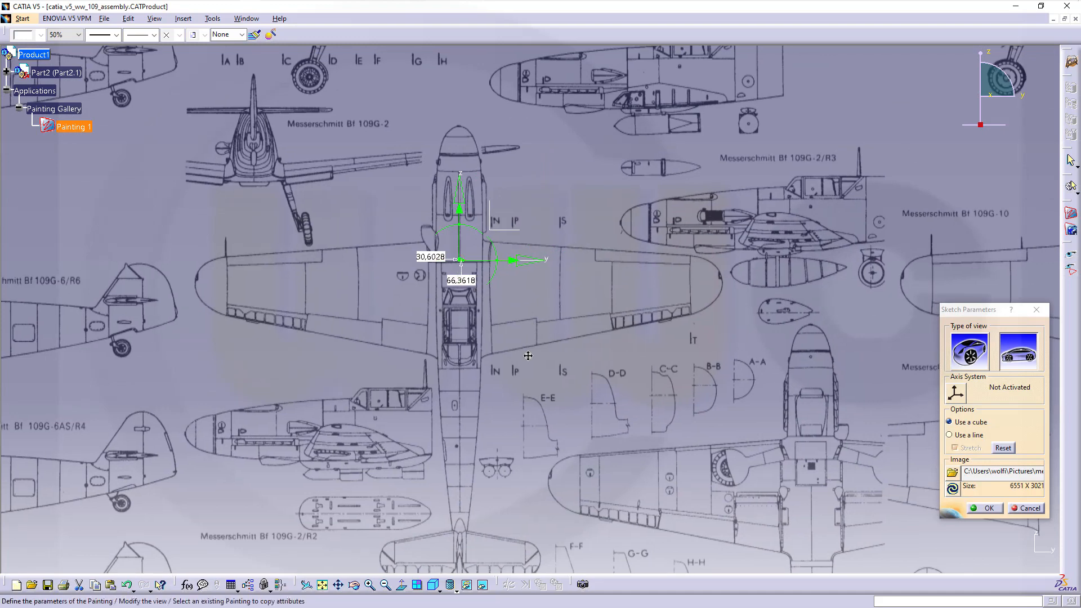
{"action": "scroll", "coordinate": [507, 255], "scroll_direction": "up", "scroll_amount": 5}
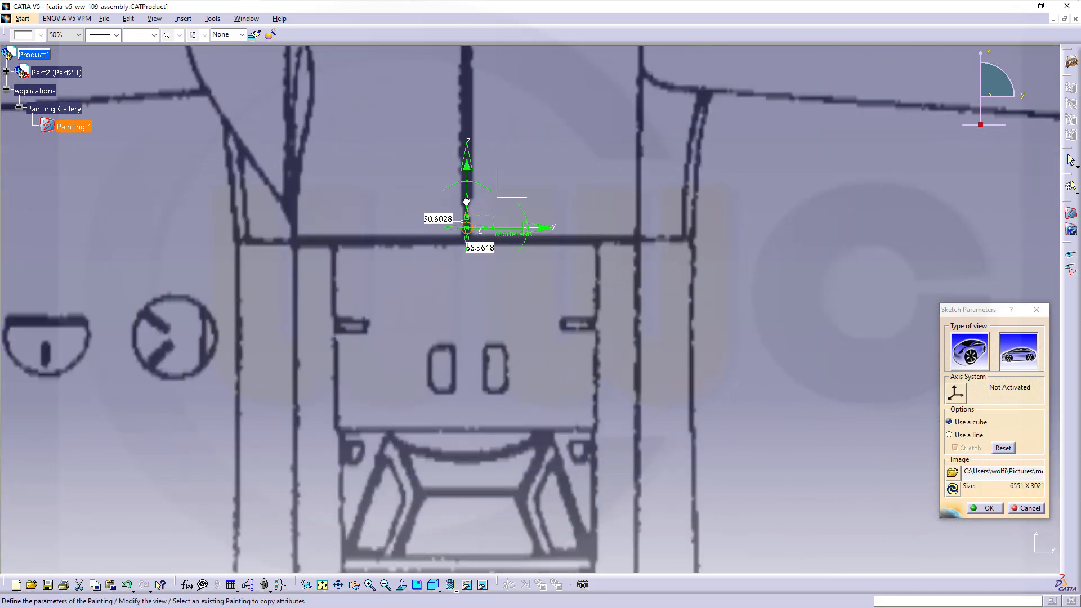
{"action": "left_click_drag", "start_coordinate": [468, 203], "coordinate": [467, 212]}
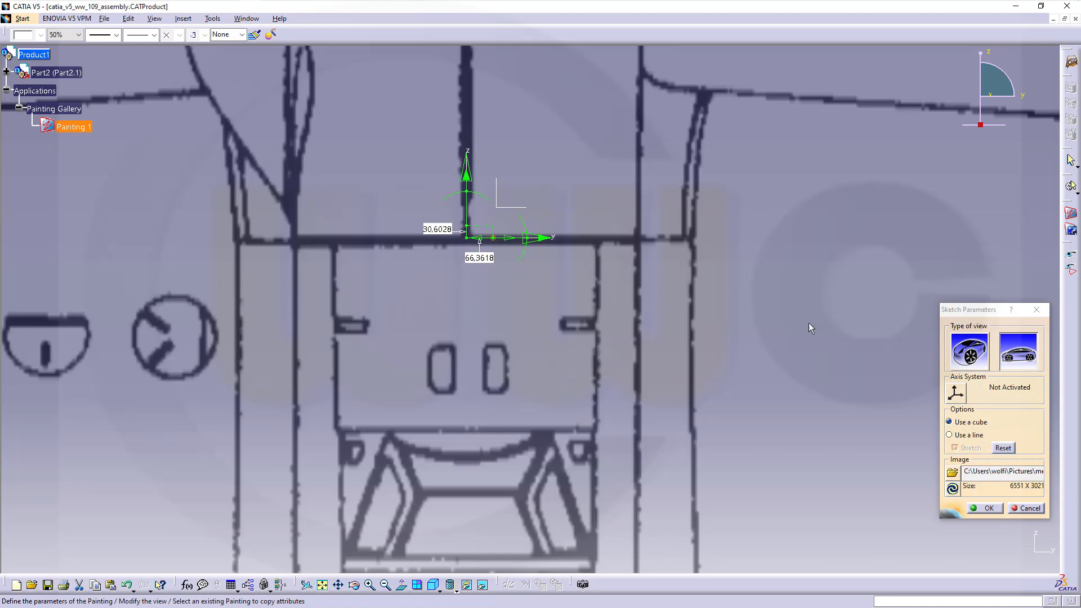
{"action": "left_click", "coordinate": [949, 435]}
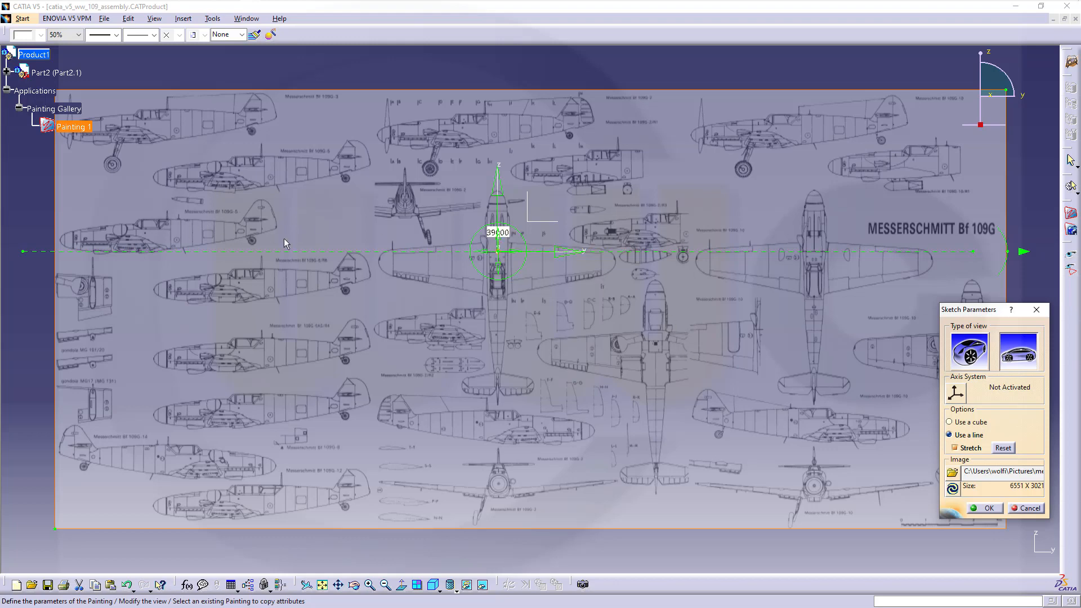
- Adjust both reference-line ends, set its length to 39000, and confirm the painting placement
{"action": "middle_click_drag", "start_coordinate": [336, 293], "coordinate": [340, 321]}
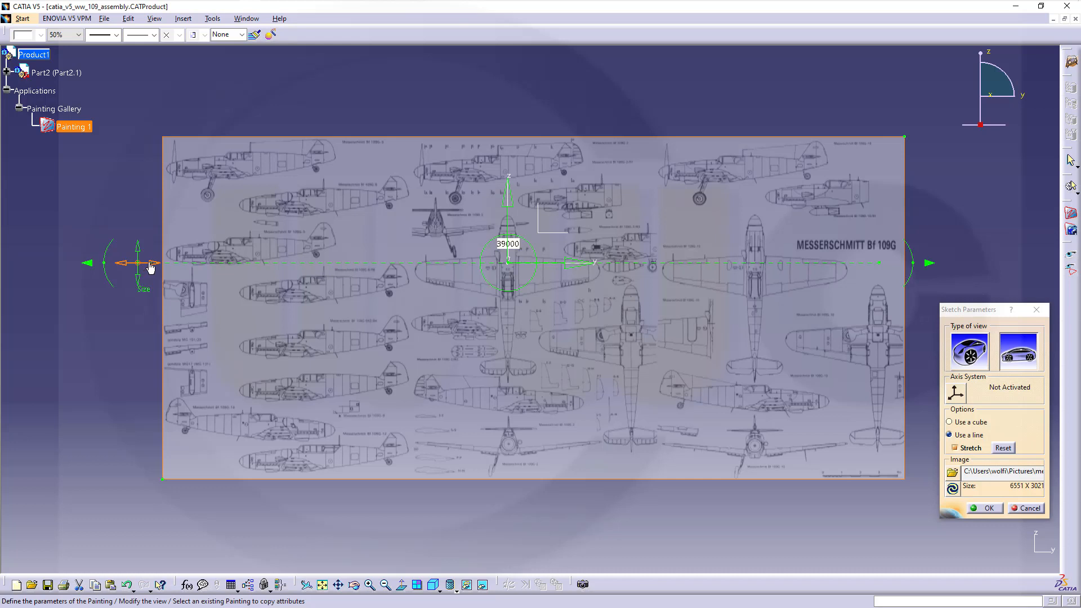
{"action": "left_click_drag", "start_coordinate": [149, 267], "coordinate": [164, 263]}
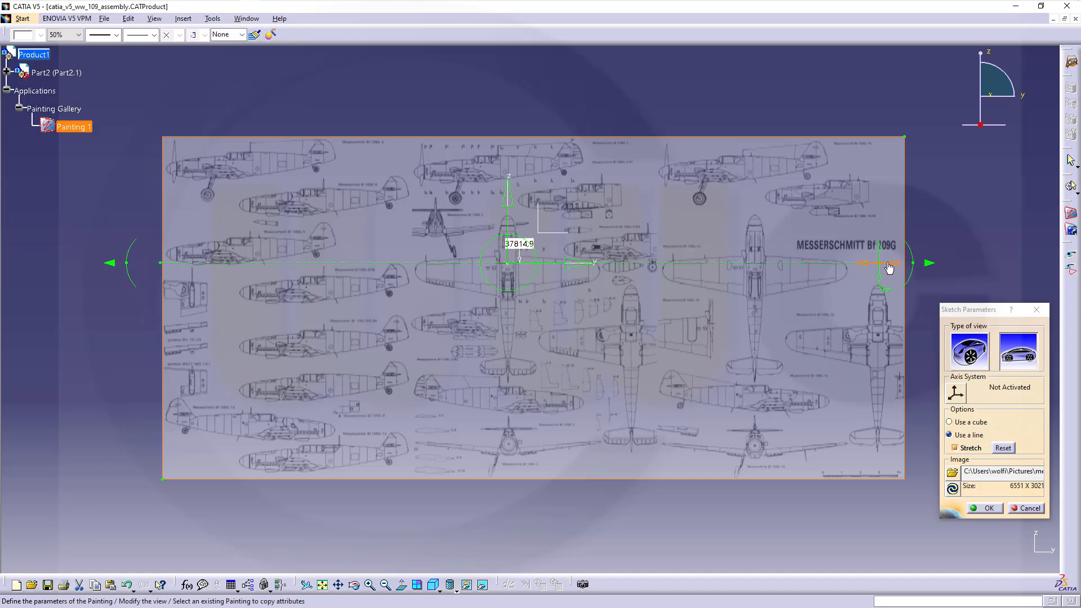
{"action": "left_click_drag", "start_coordinate": [888, 266], "coordinate": [913, 264]}
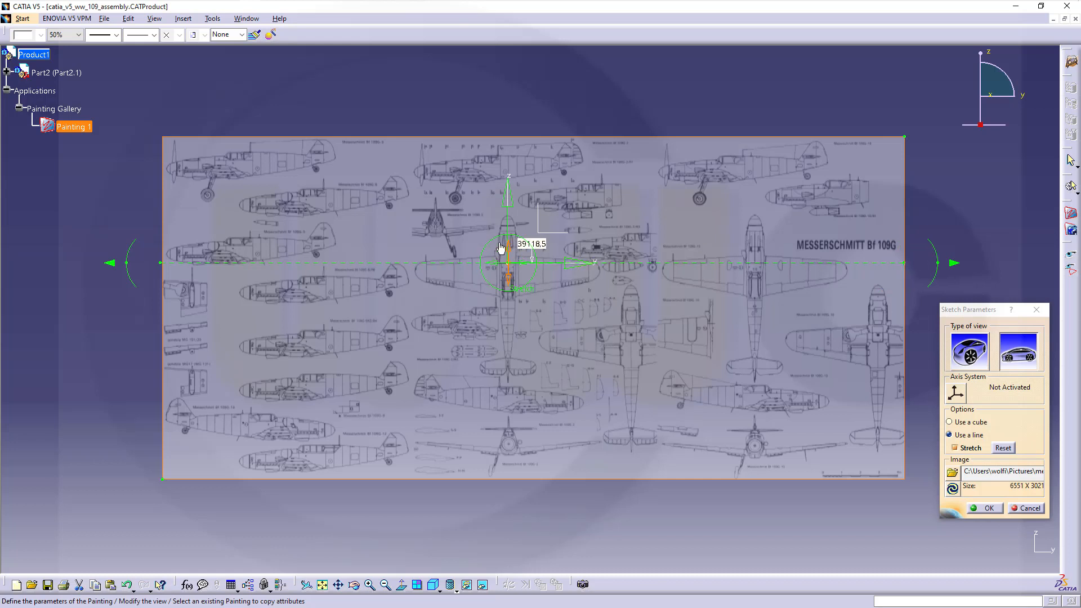
{"action": "double_click", "coordinate": [518, 247]}
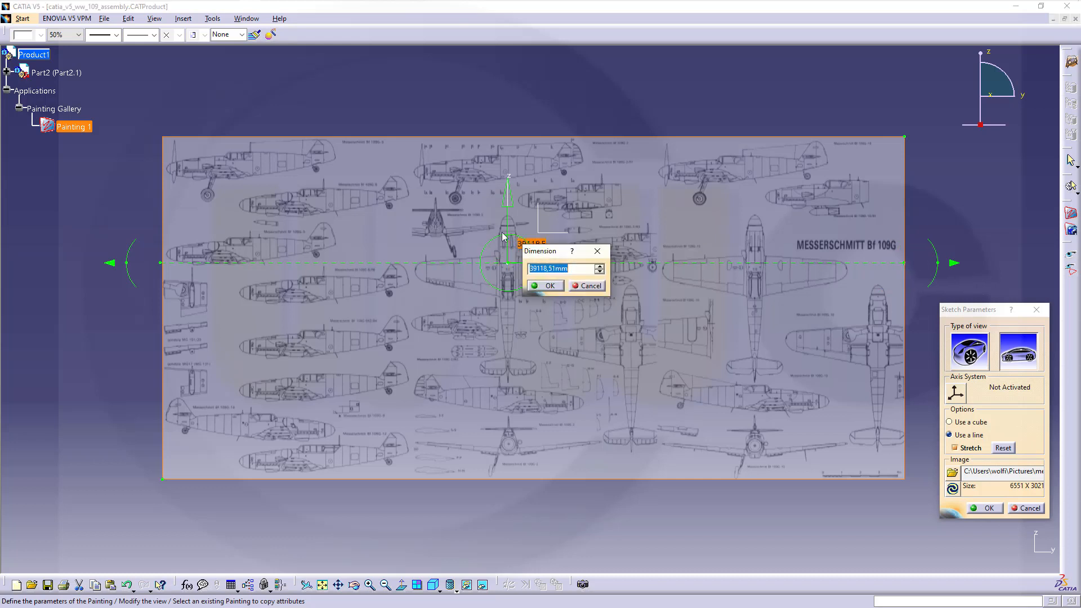
{"action": "type", "text": "39000"}
{"action": "left_click", "coordinate": [548, 286]}
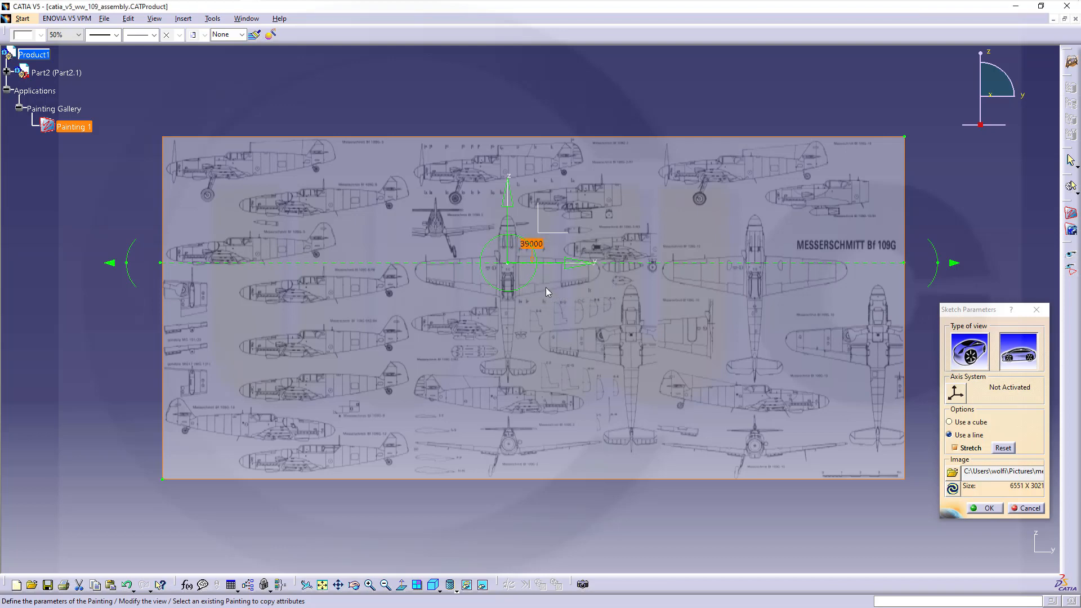
{"action": "left_click", "coordinate": [986, 509]}
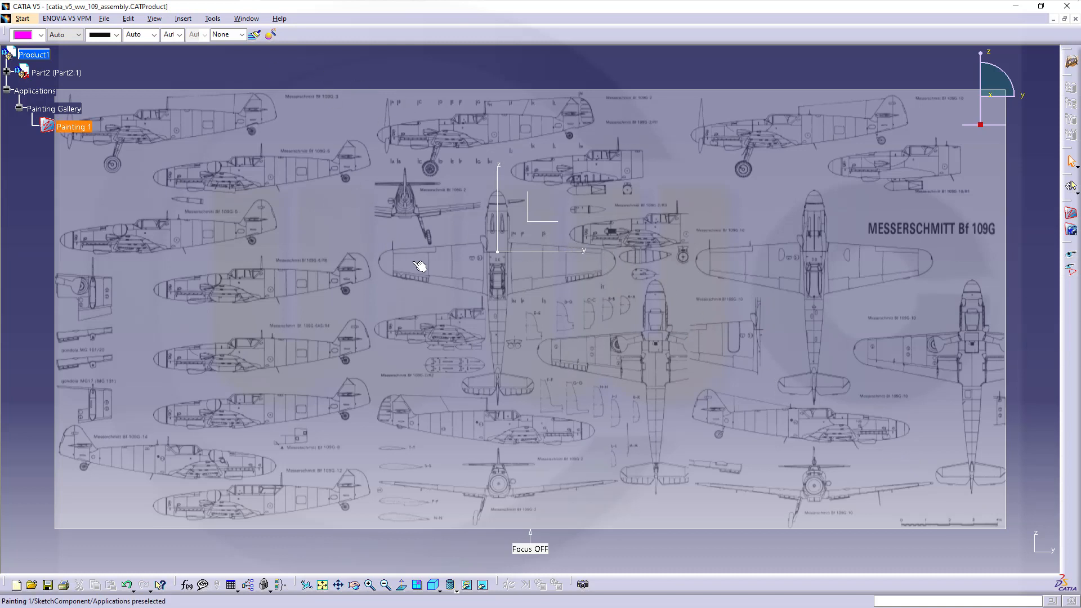
- Expand Part2 (Part2.1) and make Part2 the active part
{"action": "mouse_move", "coordinate": [464, 284]}
{"action": "middle_mouse_down", "text": "ctrl"}
{"action": "mouse_move", "coordinate": [486, 302]}
{"action": "mouse_move", "coordinate": [451, 77]}
{"action": "middle_mouse_up", "text": "ctrl"}
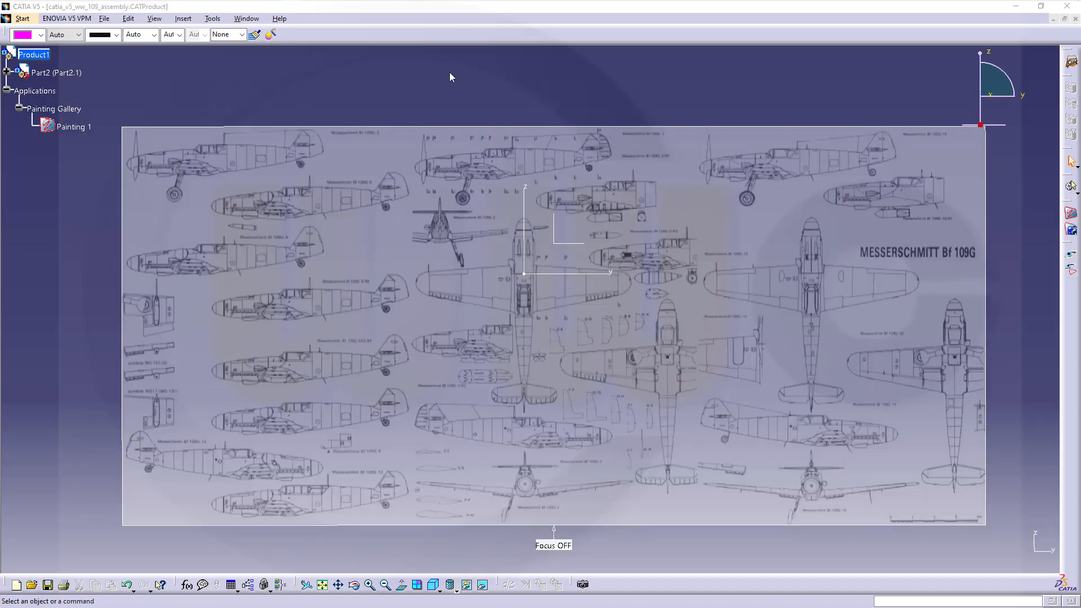
{"action": "left_click", "coordinate": [6, 72]}
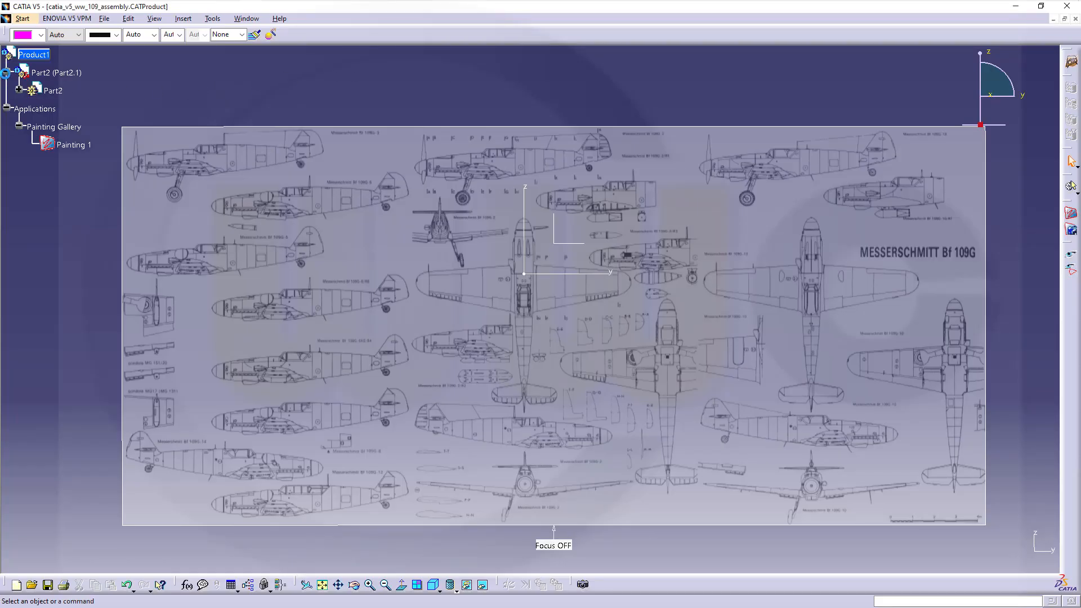
{"action": "double_click", "coordinate": [44, 90]}
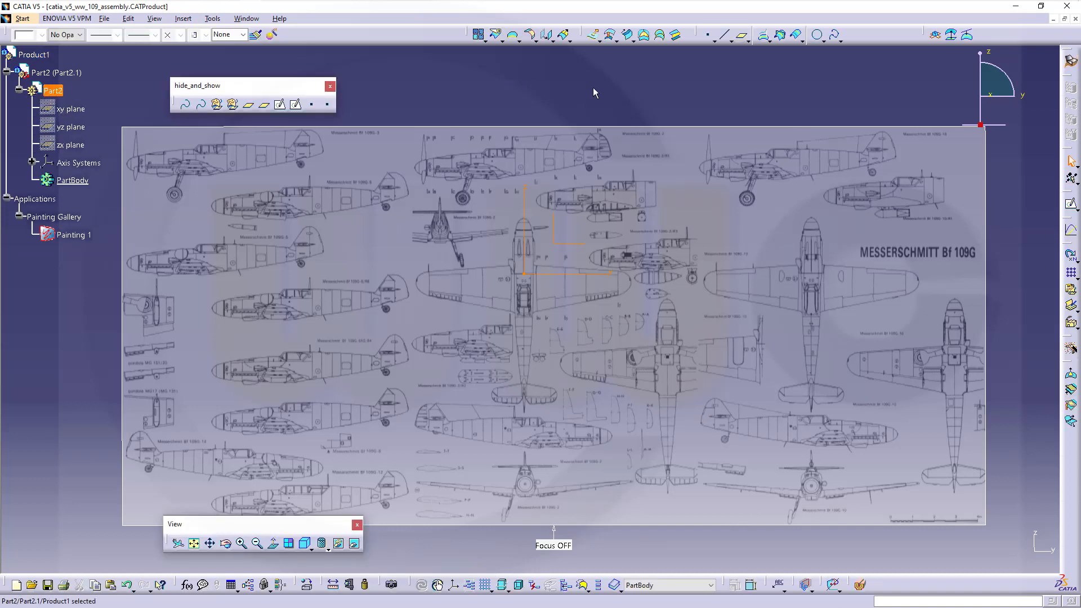
{"action": "left_click", "coordinate": [614, 98]}
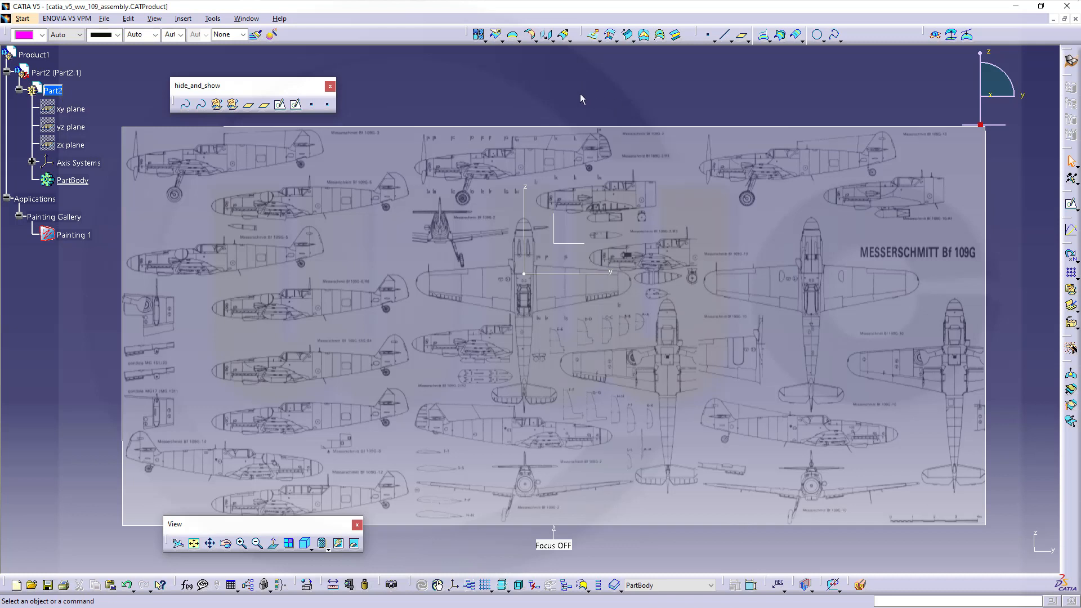
{"action": "middle_click_drag", "start_coordinate": [595, 100], "coordinate": [662, 107]}
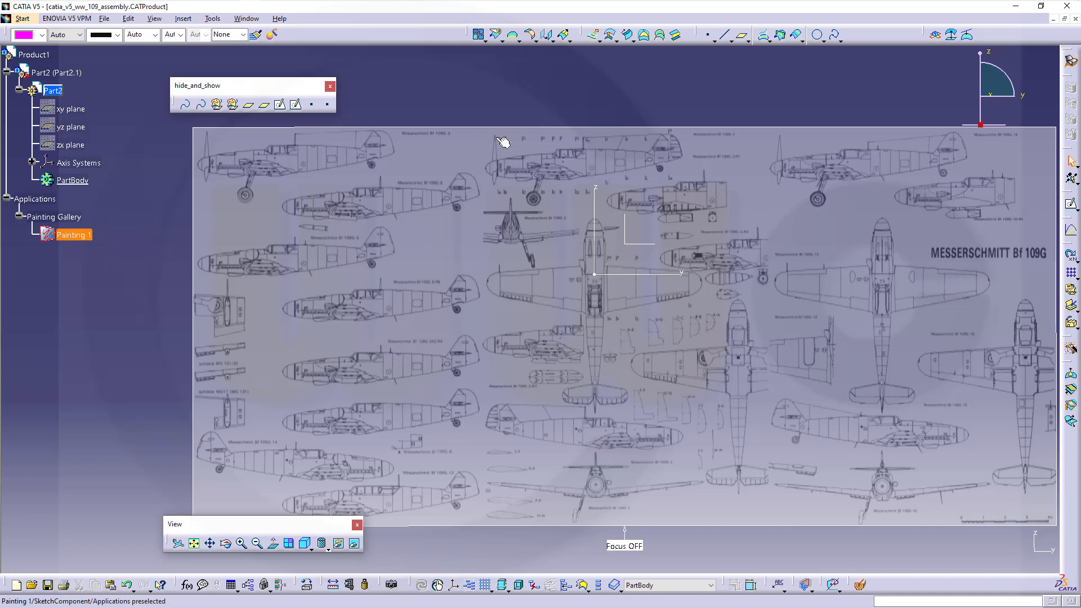
- Create a plane offset 0 from the YZ plane
{"action": "left_click", "coordinate": [743, 38]}
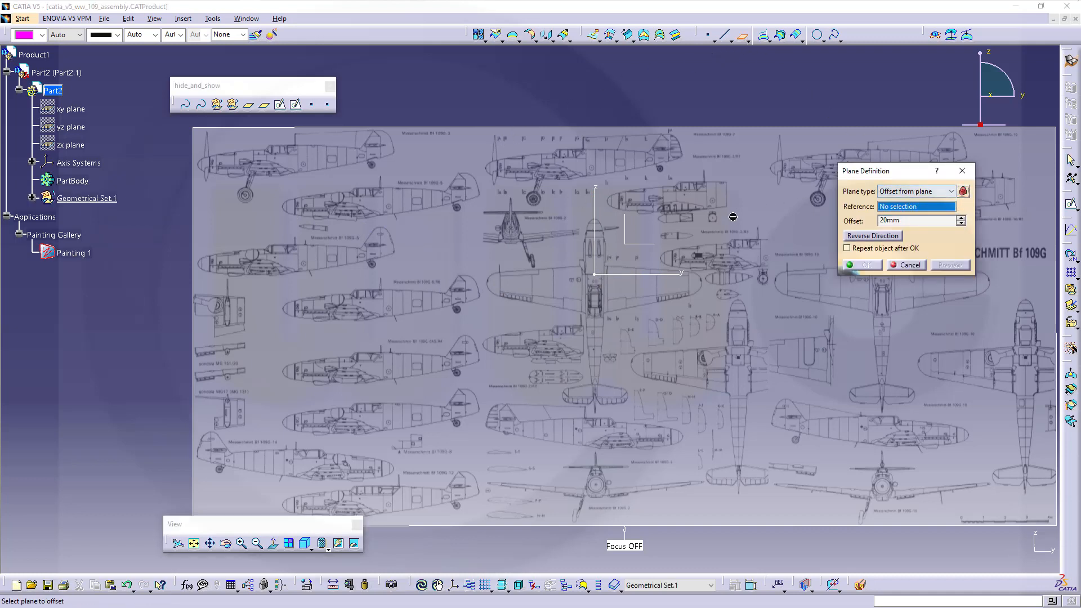
{"action": "left_click", "coordinate": [647, 248]}
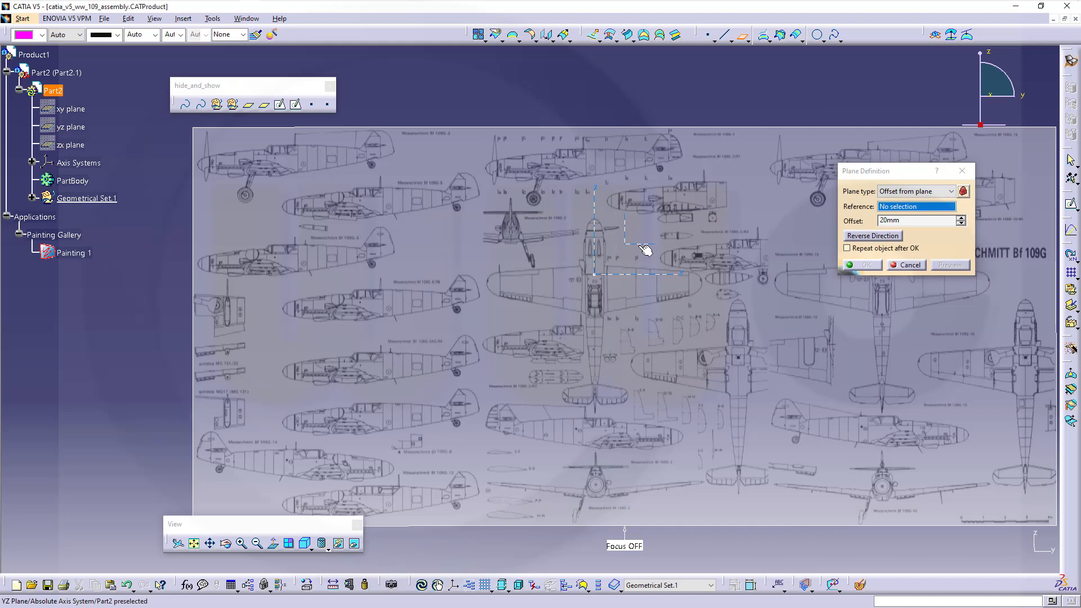
{"action": "double_click", "coordinate": [898, 220]}
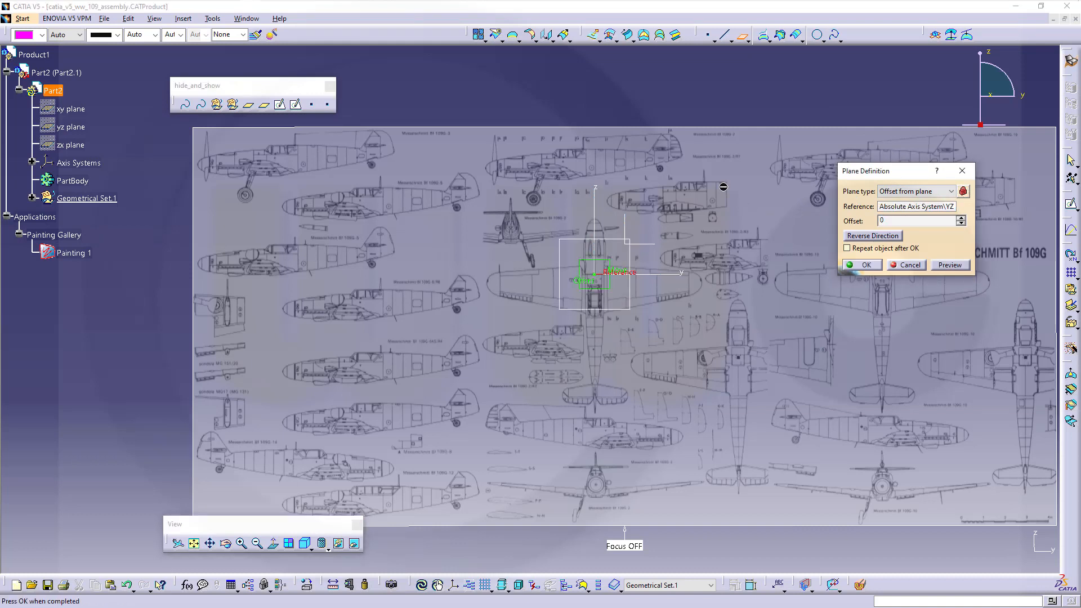
{"action": "key", "text": "Return"}
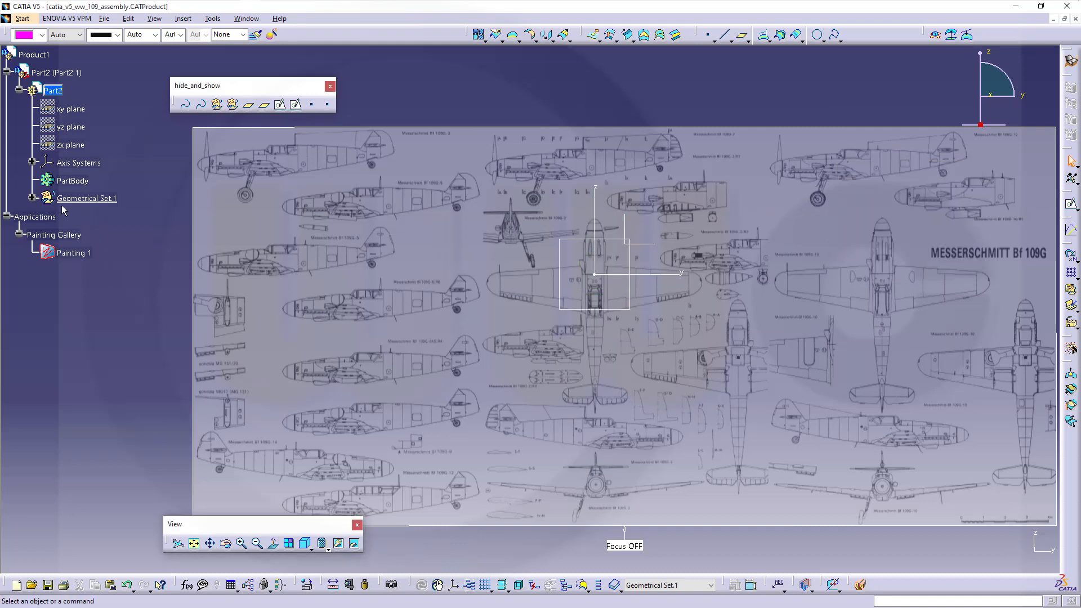
- Rename Plane.1 under Geometrical Set.1 to main_sketch_plane via its Properties
{"action": "left_click", "coordinate": [32, 198]}
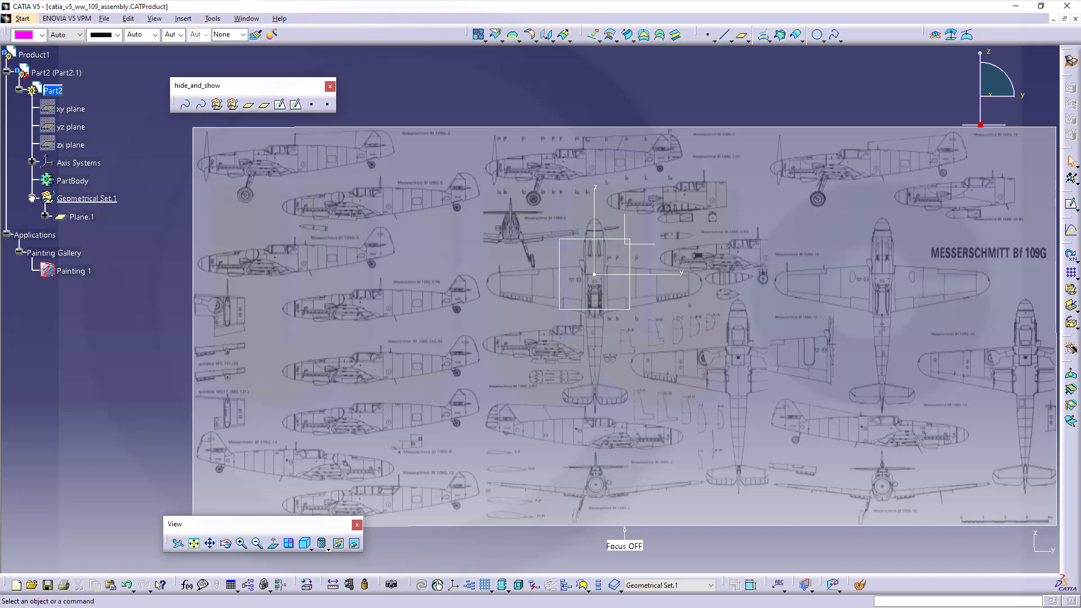
{"action": "right_click", "coordinate": [84, 220]}
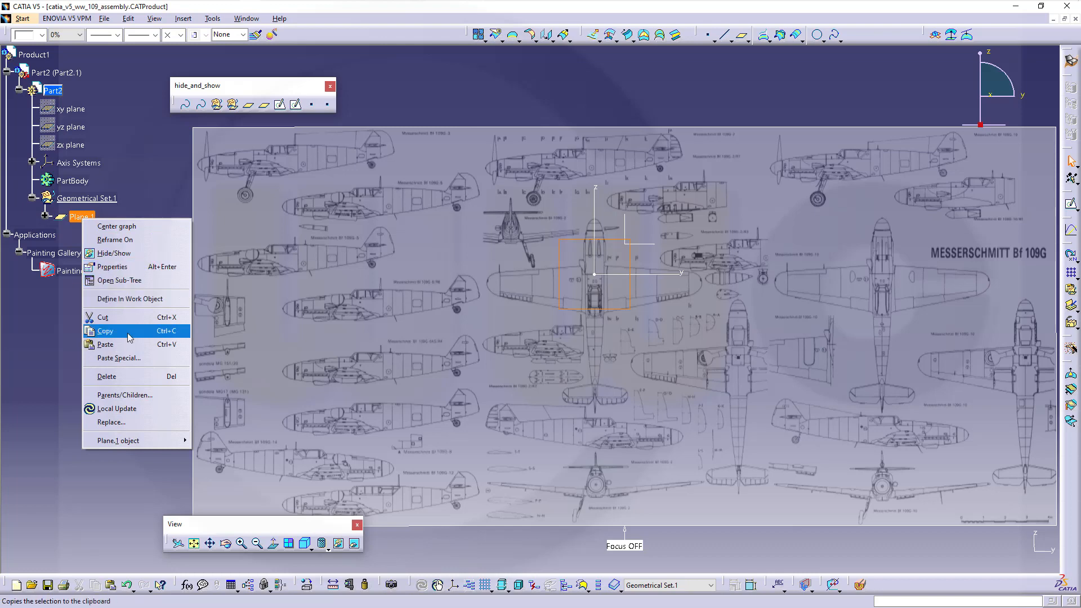
{"action": "left_click", "coordinate": [123, 268]}
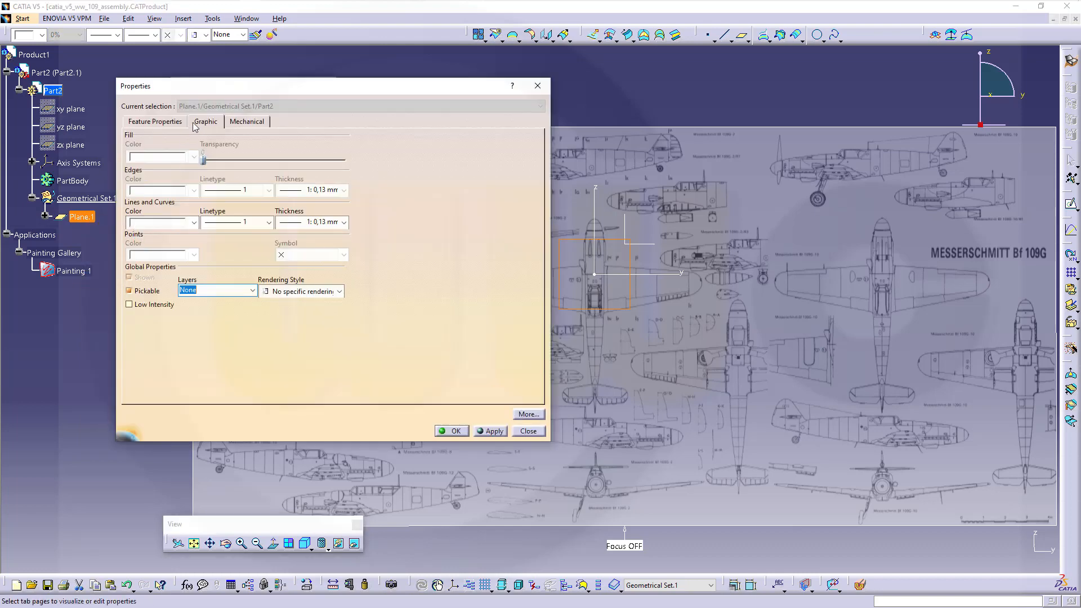
{"action": "left_click", "coordinate": [176, 125]}
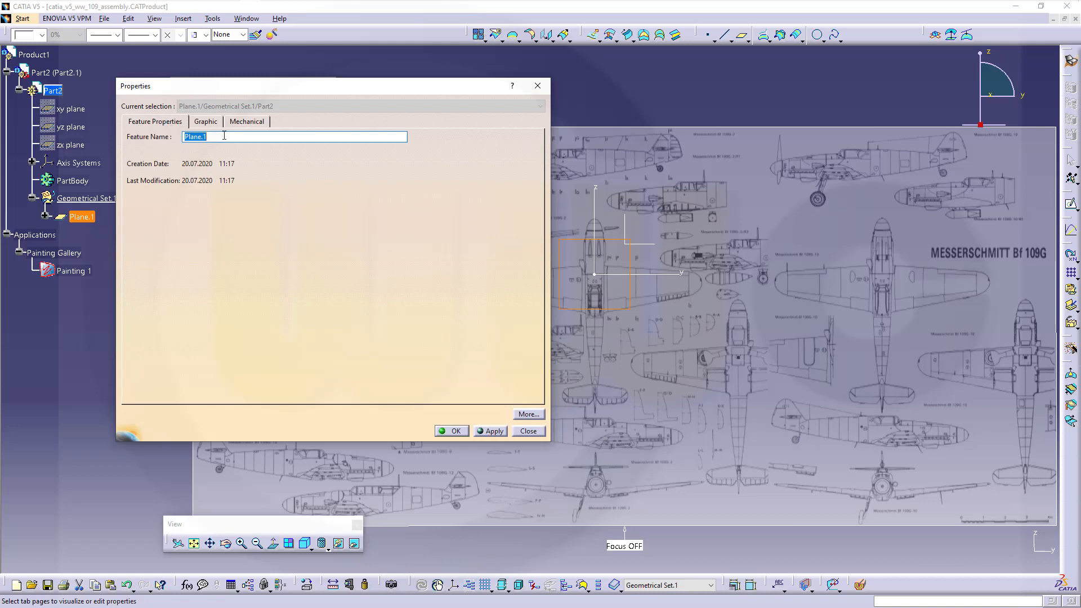
{"action": "type", "text": "main_sketch_p"}
{"action": "key", "text": "Return"}
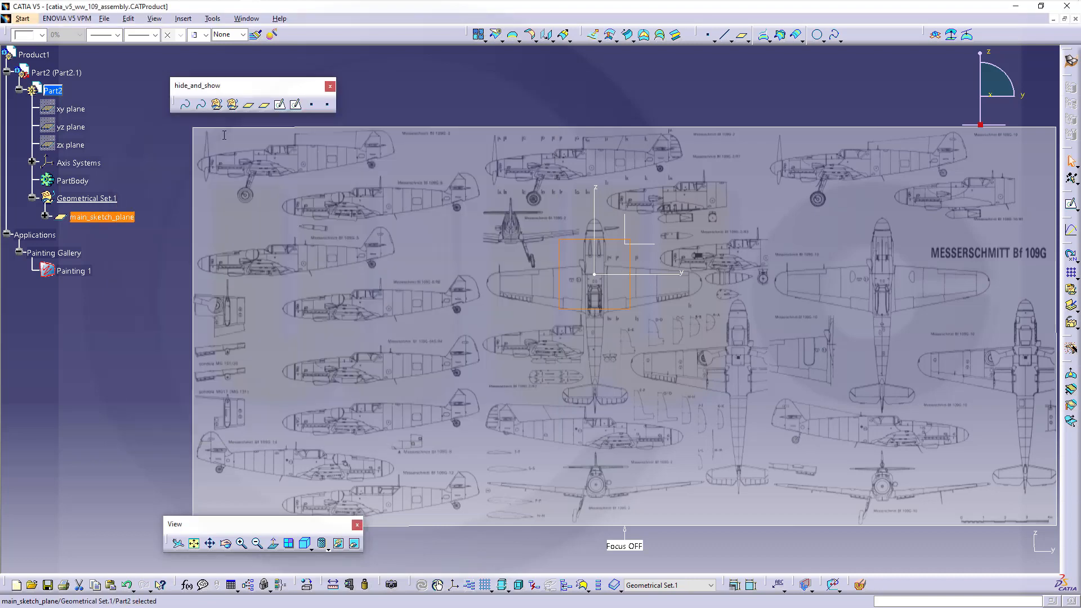
{"action": "left_click", "coordinate": [139, 246]}
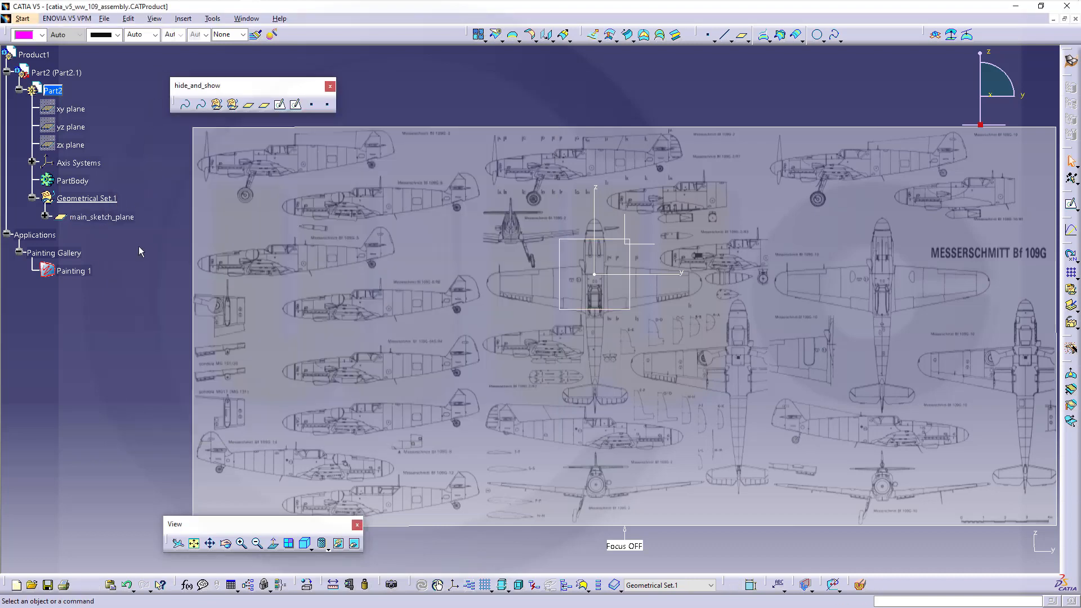
{"action": "left_click", "coordinate": [45, 217]}
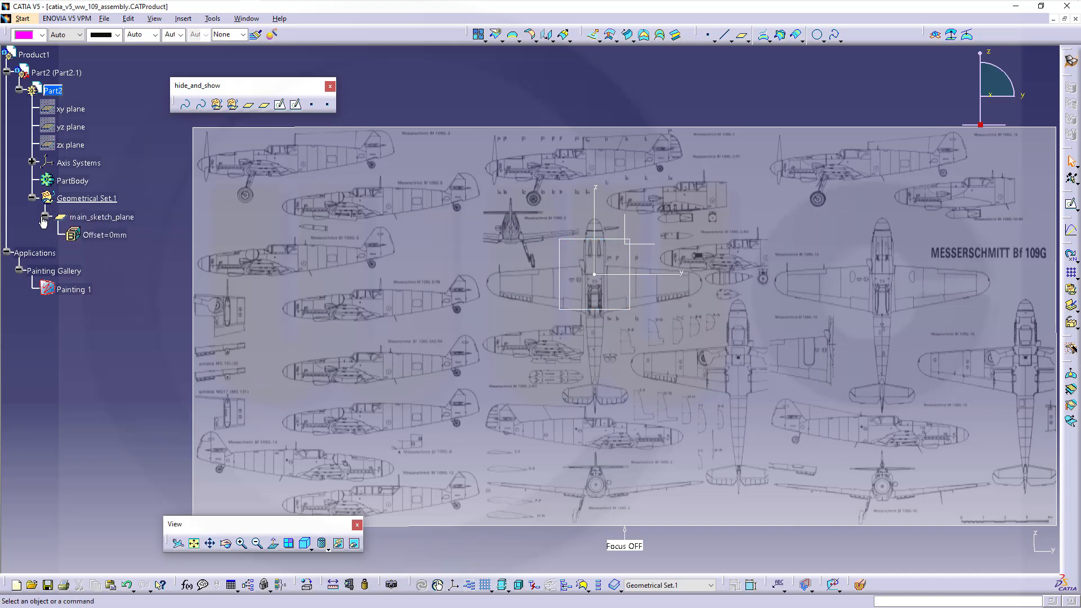
{"action": "left_click", "coordinate": [45, 217]}
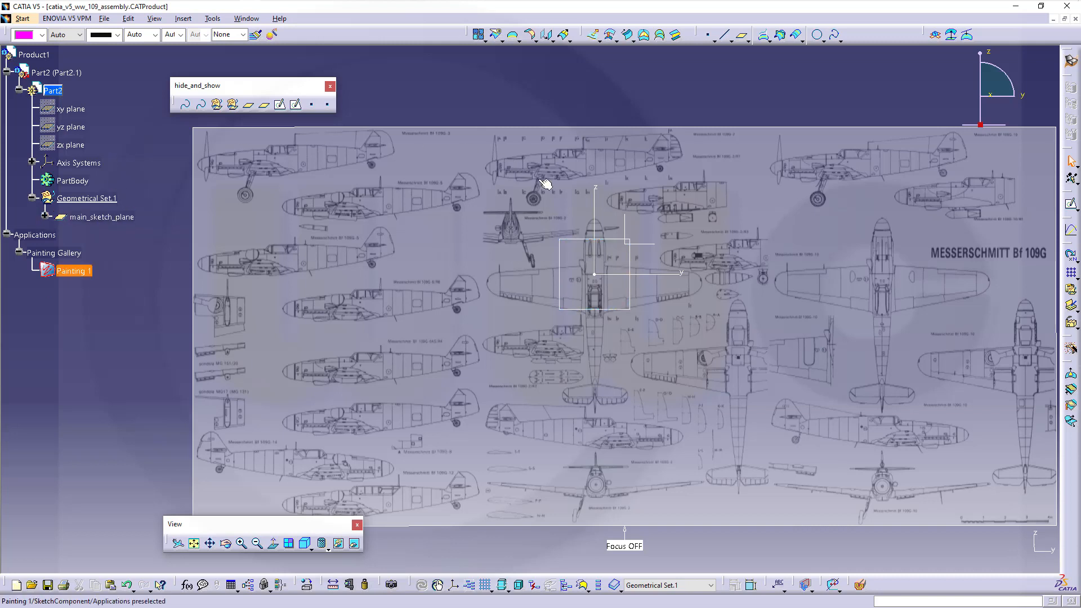
- Change Geometrical Set.1's Feature Name to 'main' in its Properties
{"action": "right_click", "coordinate": [91, 199]}
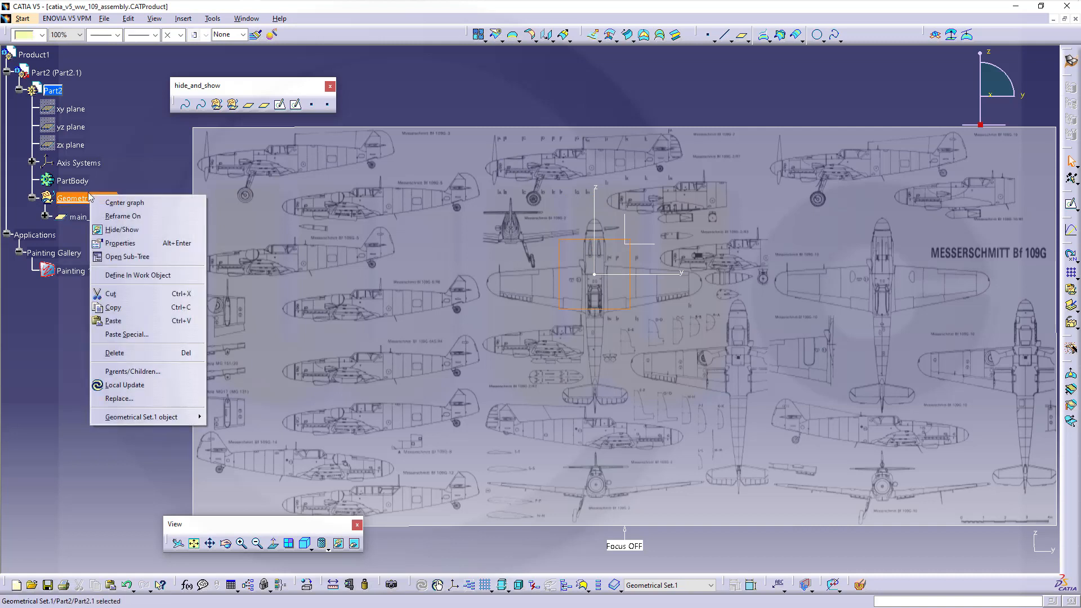
{"action": "left_click", "coordinate": [121, 243]}
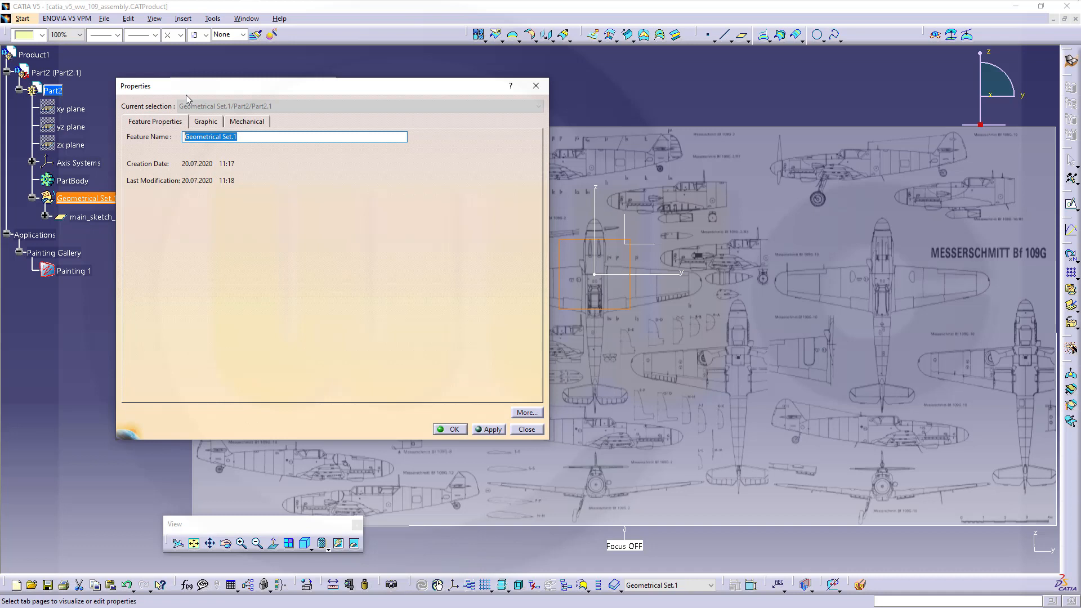
{"action": "type", "text": "main"}
{"action": "key", "text": "Return"}
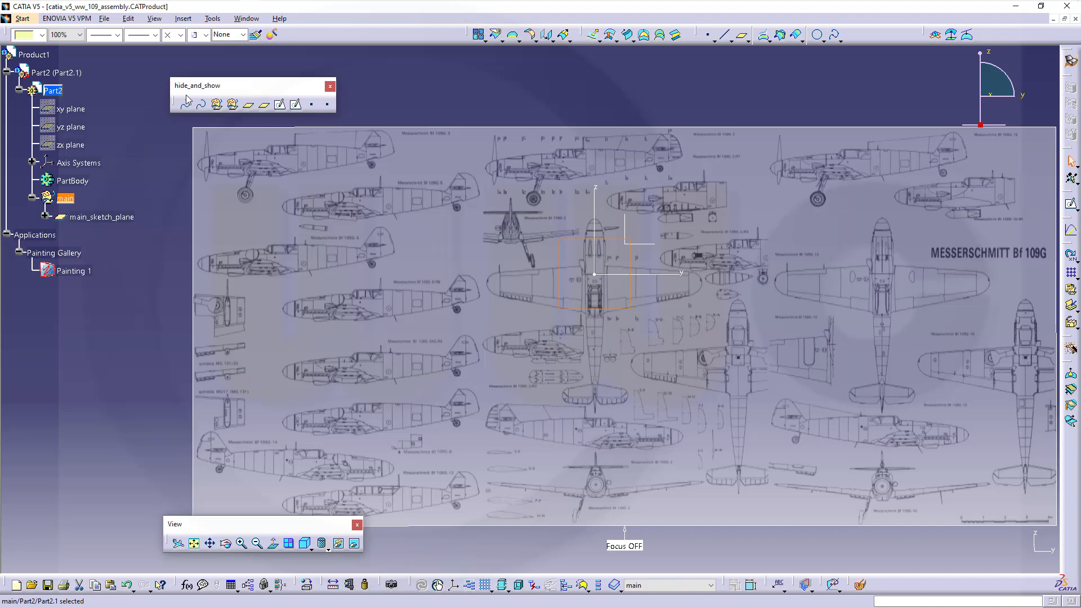
{"action": "left_click", "coordinate": [126, 154]}
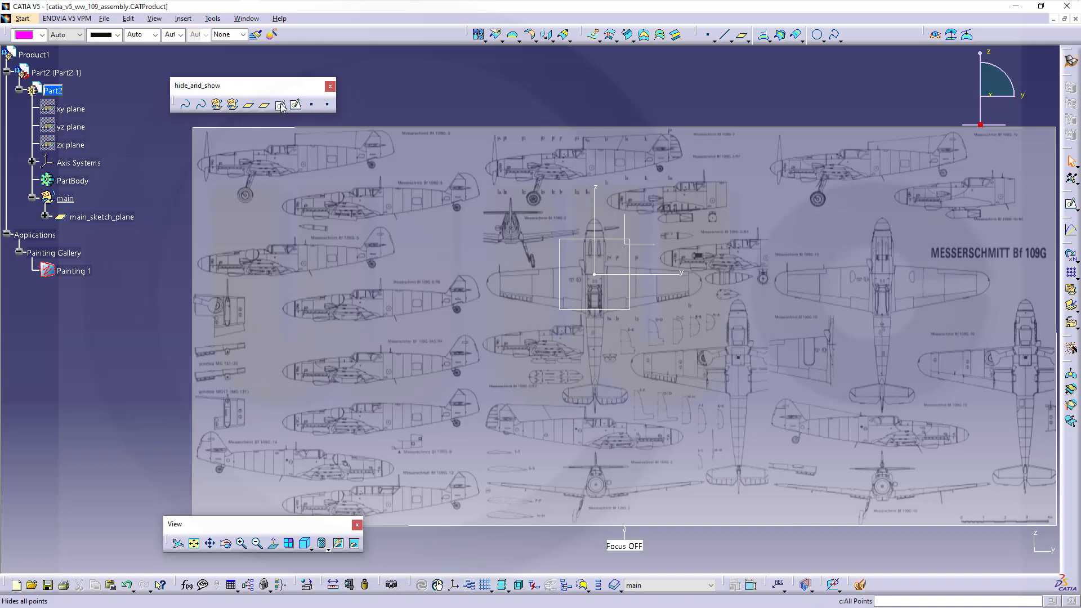
- Start Sketch.1 on main_sketch_plane and hide its AbsoluteAxis Origin, HDirection and VDirection
{"action": "left_click", "coordinate": [1071, 207]}
{"action": "left_click", "coordinate": [104, 216]}
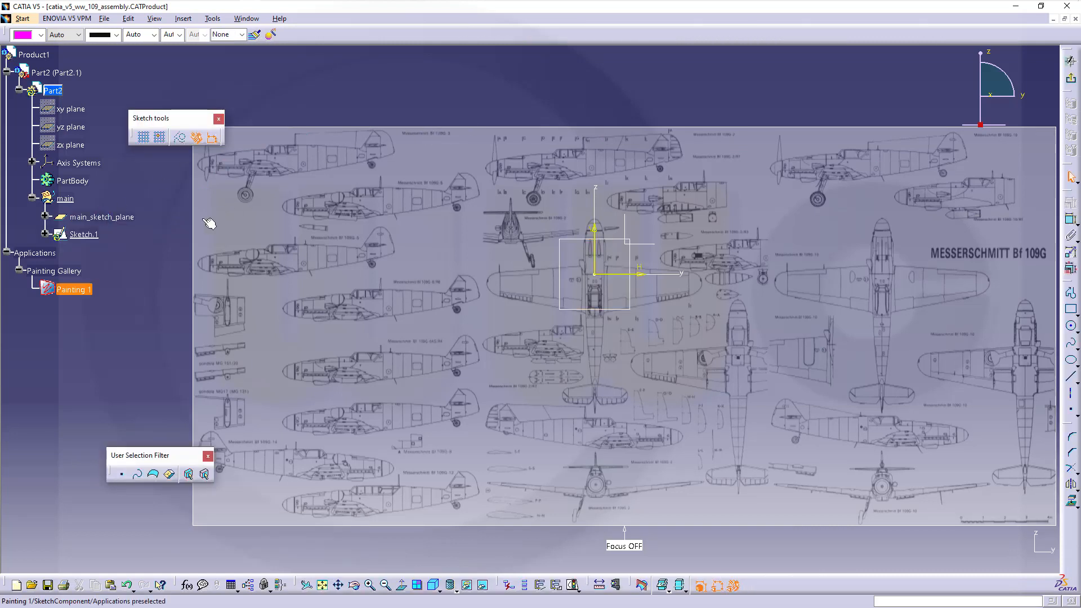
{"action": "left_click", "coordinate": [45, 234]}
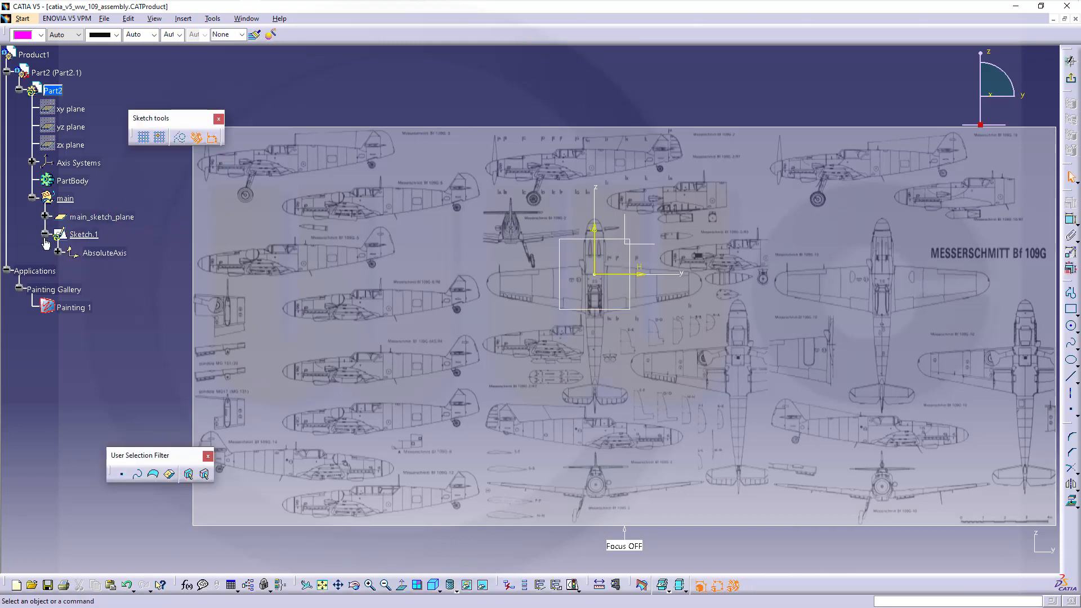
{"action": "left_click", "coordinate": [57, 253]}
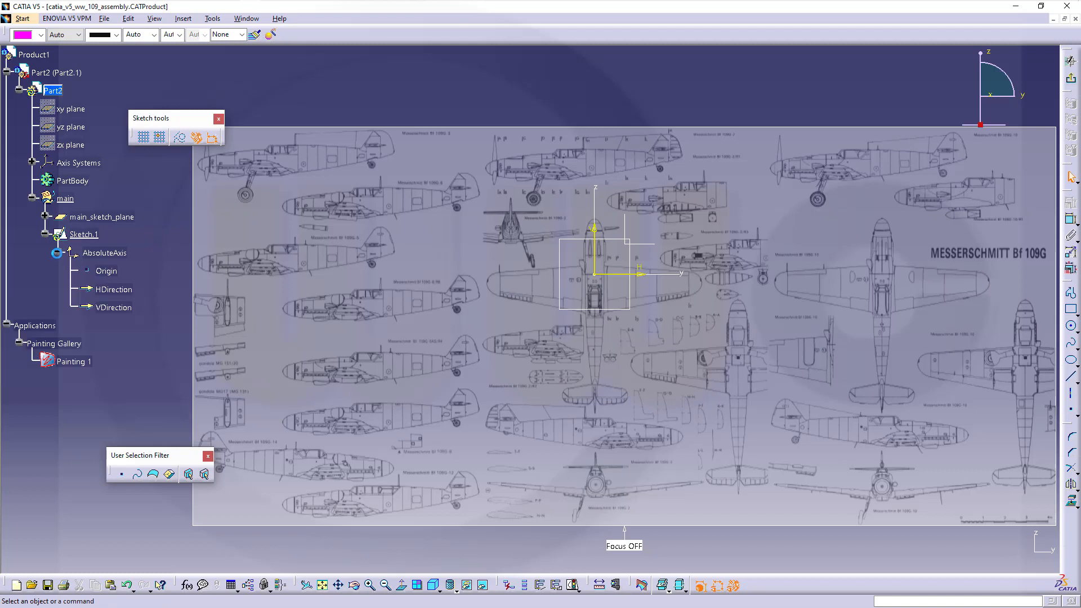
{"action": "left_click", "coordinate": [107, 272]}
{"action": "left_click", "coordinate": [108, 307], "text": "shift"}
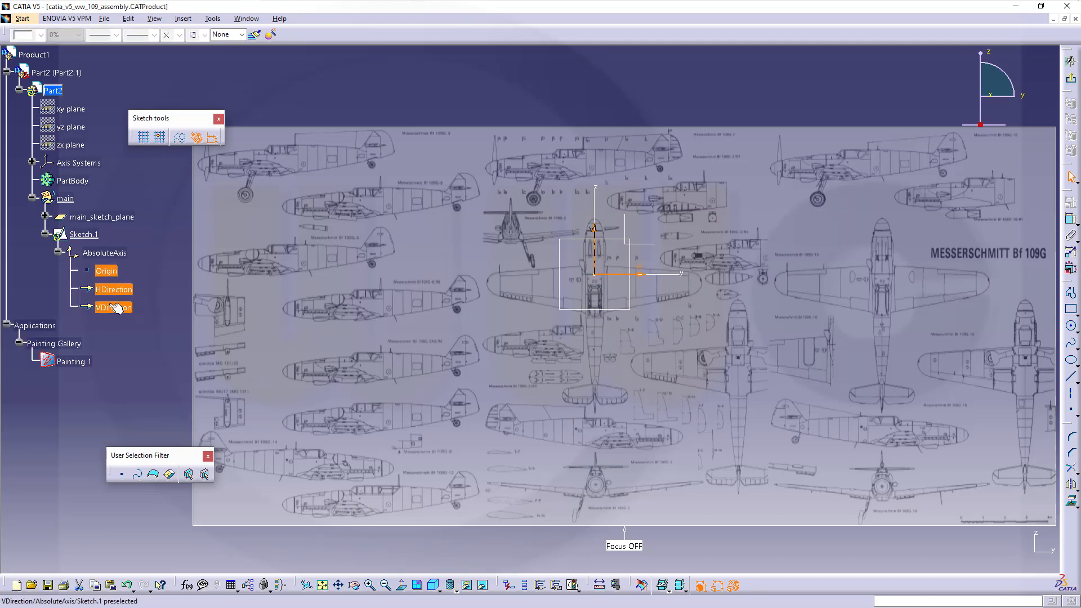
{"action": "right_click", "coordinate": [110, 307]}
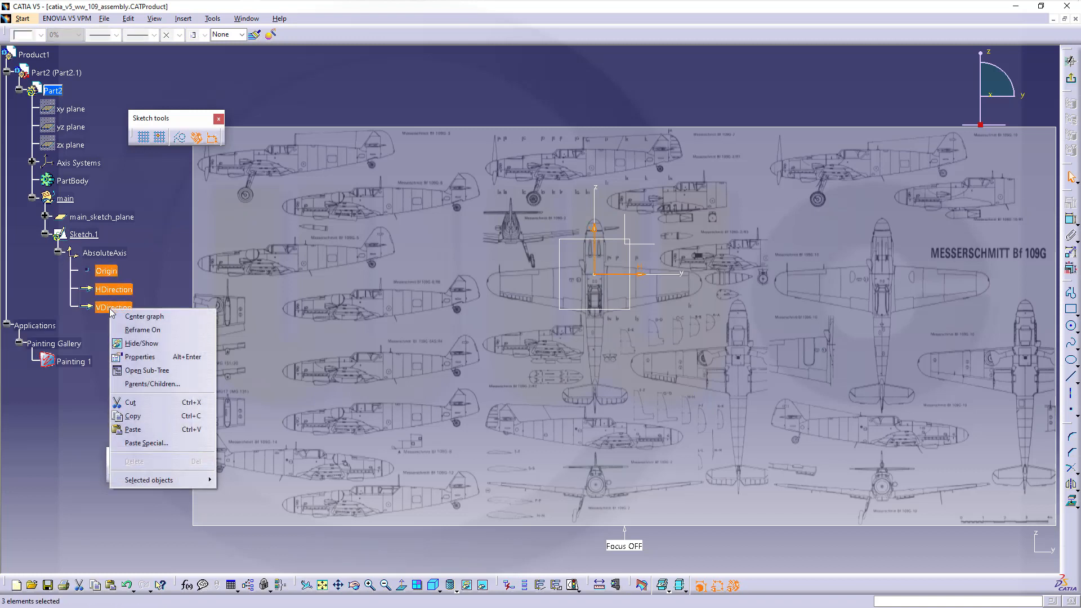
{"action": "left_click", "coordinate": [143, 344]}
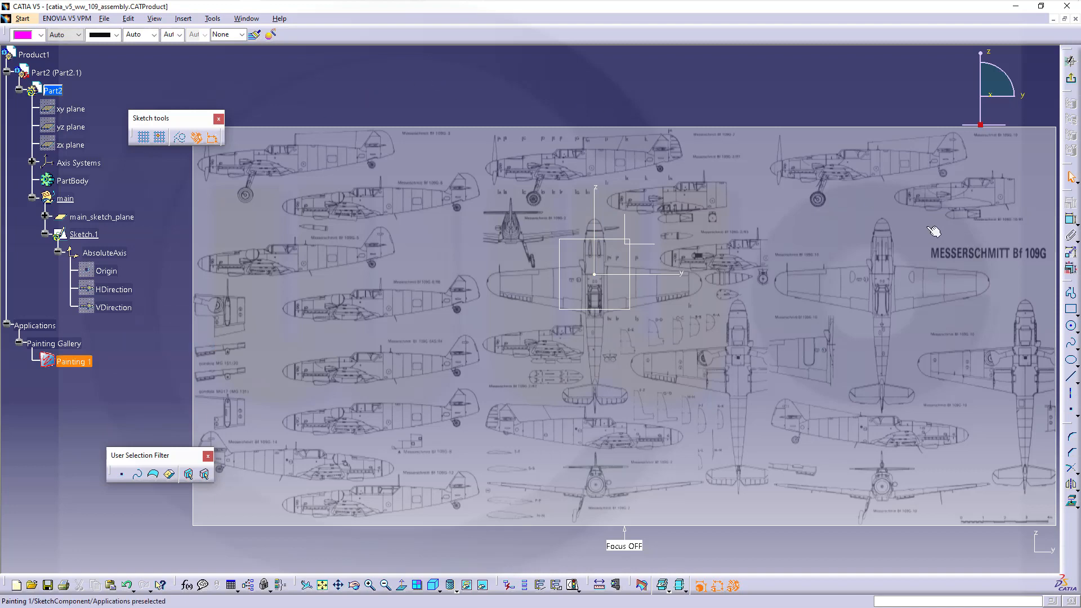
- Draw a trial rectangle near station A and delete it, zooming onto the Bf 109G-2 side view
{"action": "middle_click_drag", "start_coordinate": [607, 230], "coordinate": [601, 319]}
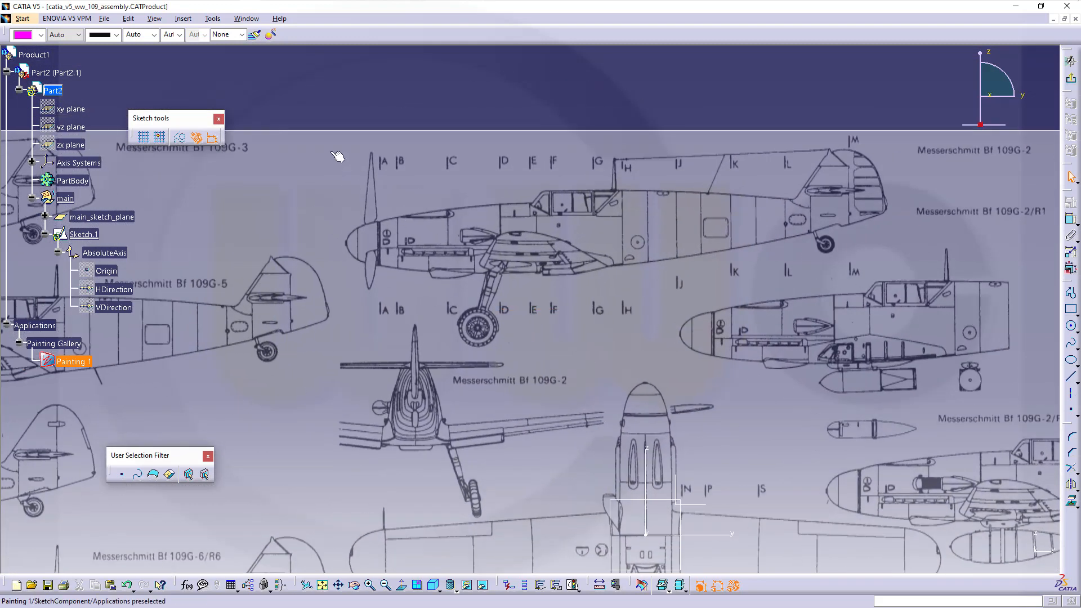
{"action": "left_click", "coordinate": [1071, 311]}
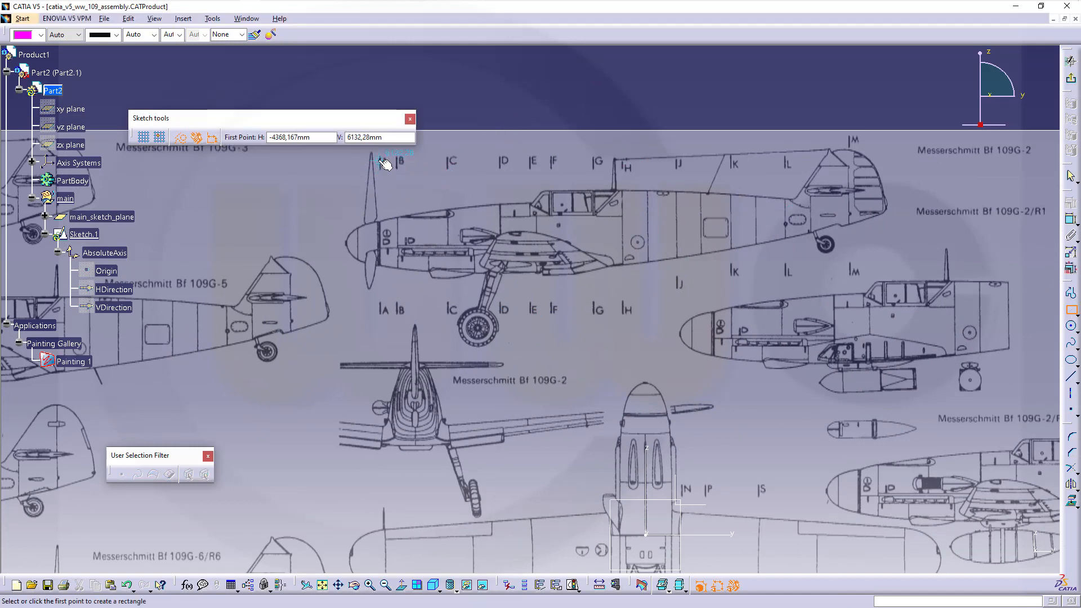
{"action": "left_click", "coordinate": [387, 161]}
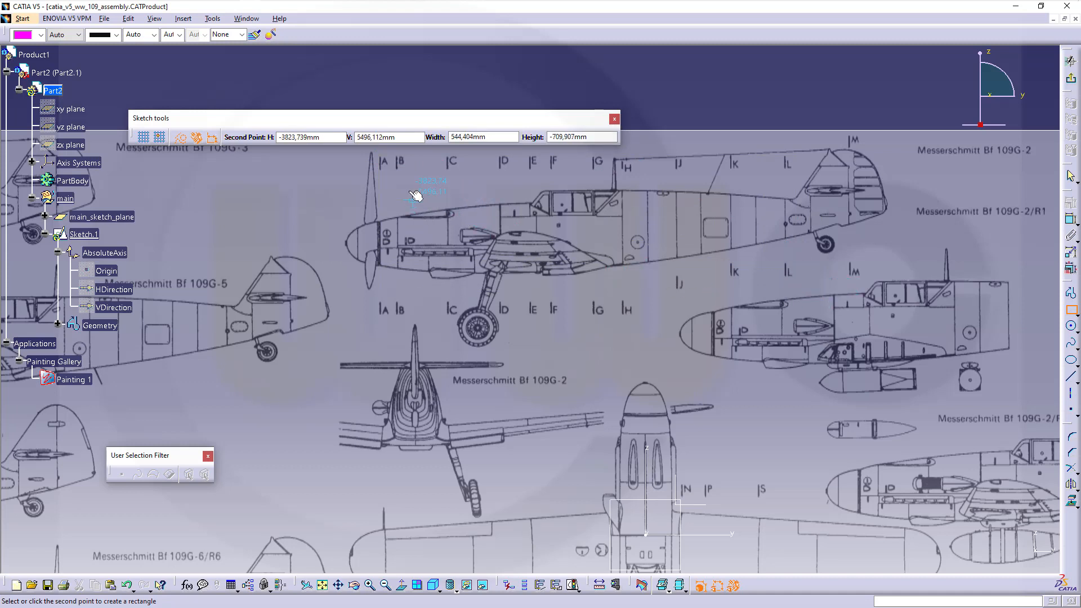
{"action": "left_click", "coordinate": [386, 161]}
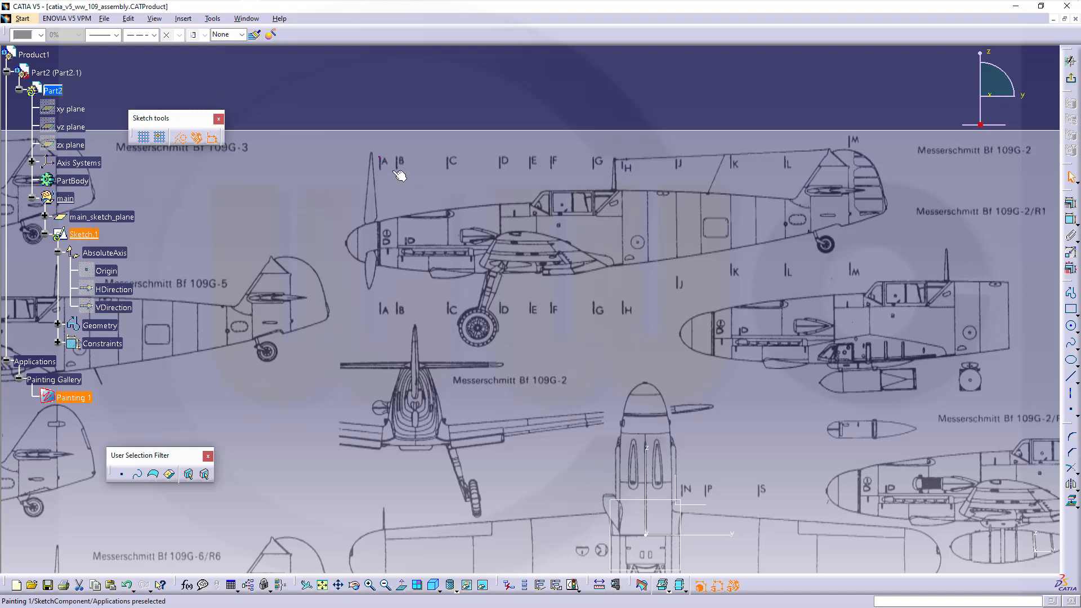
{"action": "mouse_move", "coordinate": [408, 204]}
{"action": "middle_mouse_down", "text": "ctrl"}
{"action": "mouse_move", "coordinate": [410, 170]}
{"action": "mouse_move", "coordinate": [399, 202]}
{"action": "mouse_move", "coordinate": [428, 247]}
{"action": "middle_mouse_up", "text": "ctrl"}
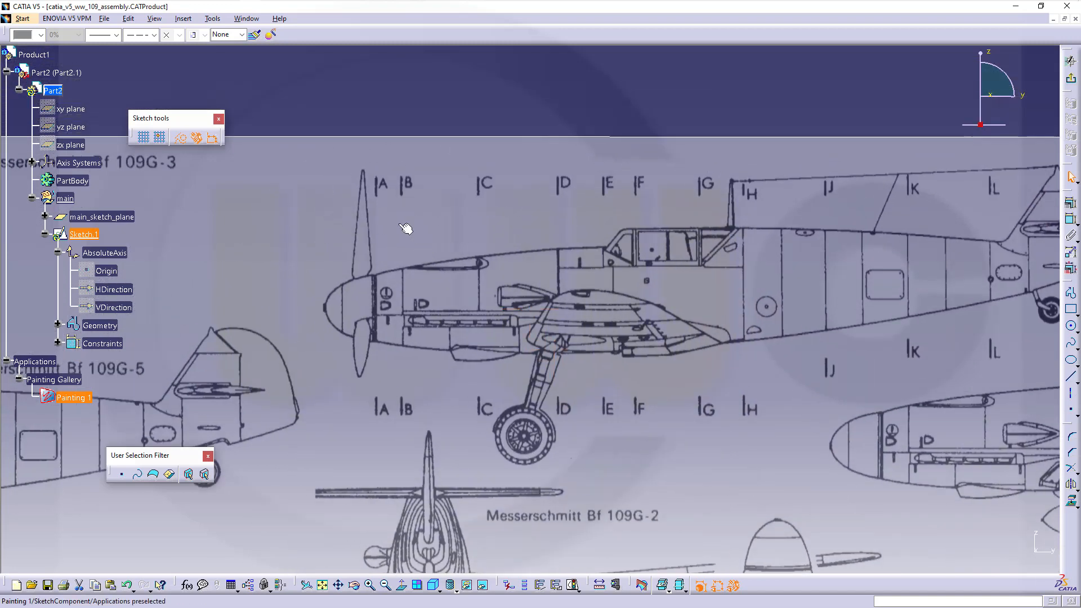
{"action": "left_click", "coordinate": [322, 100]}
{"action": "left_click_drag", "start_coordinate": [422, 214], "coordinate": [425, 221]}
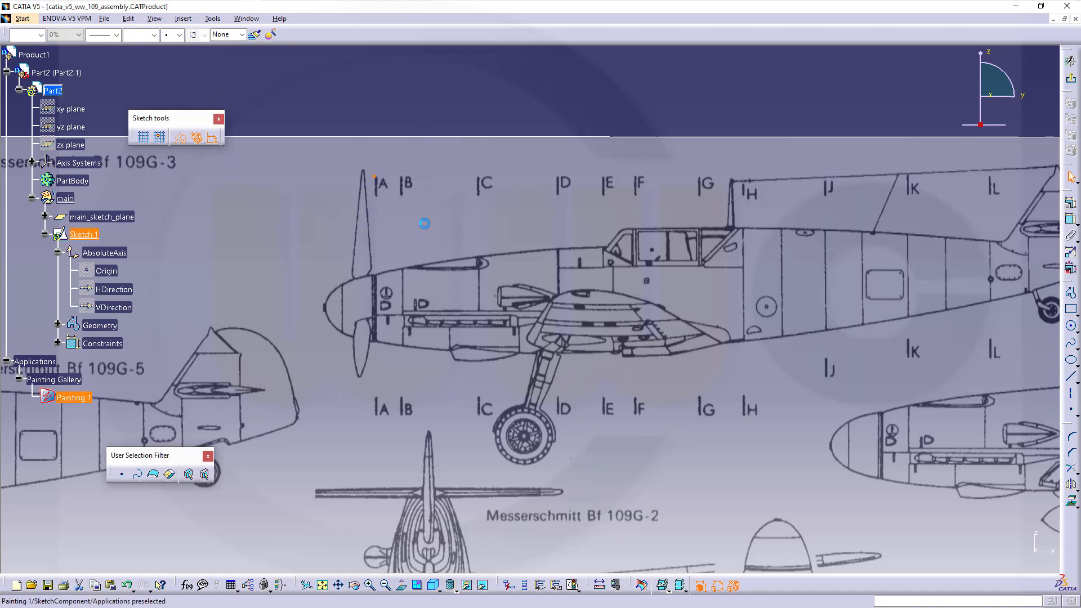
{"action": "key", "text": "Delete"}
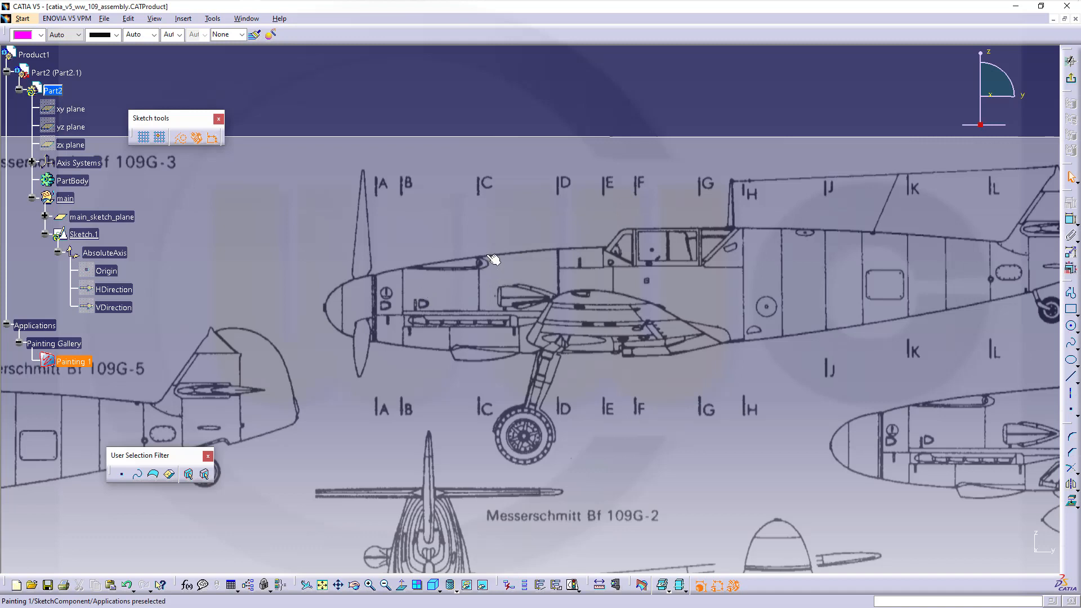
- Raise Painting 1's Graphic transparency from 150 to 201
{"action": "right_click", "coordinate": [76, 362]}
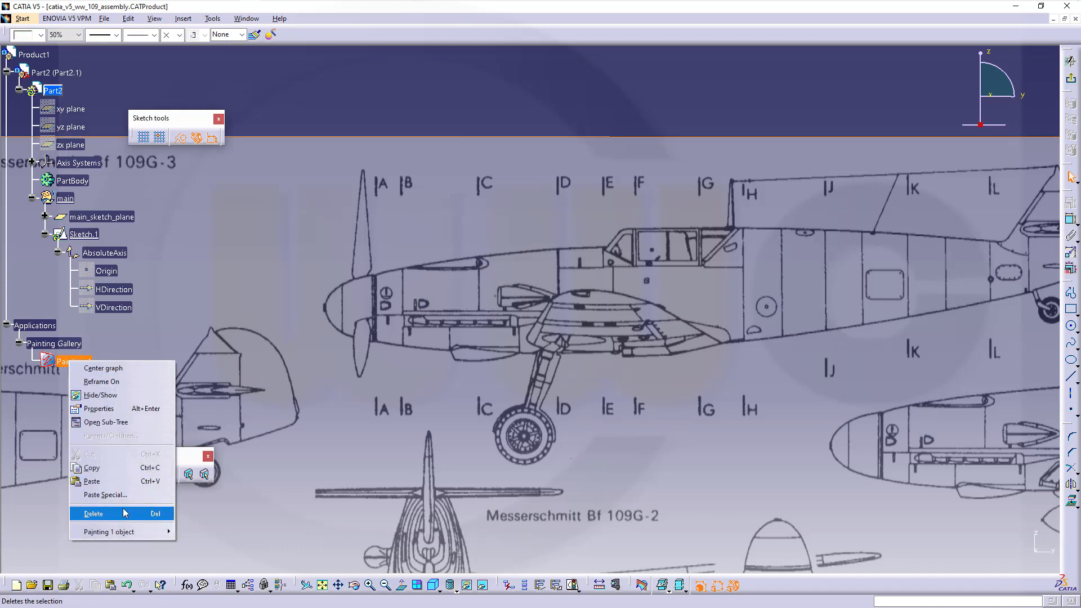
{"action": "left_click", "coordinate": [99, 409]}
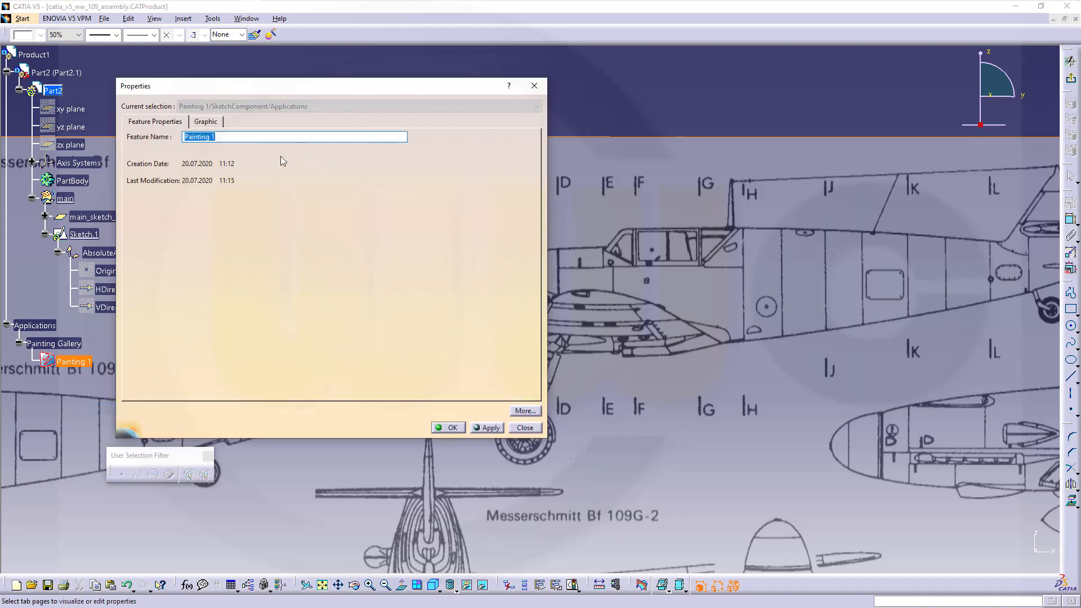
{"action": "left_click", "coordinate": [217, 124]}
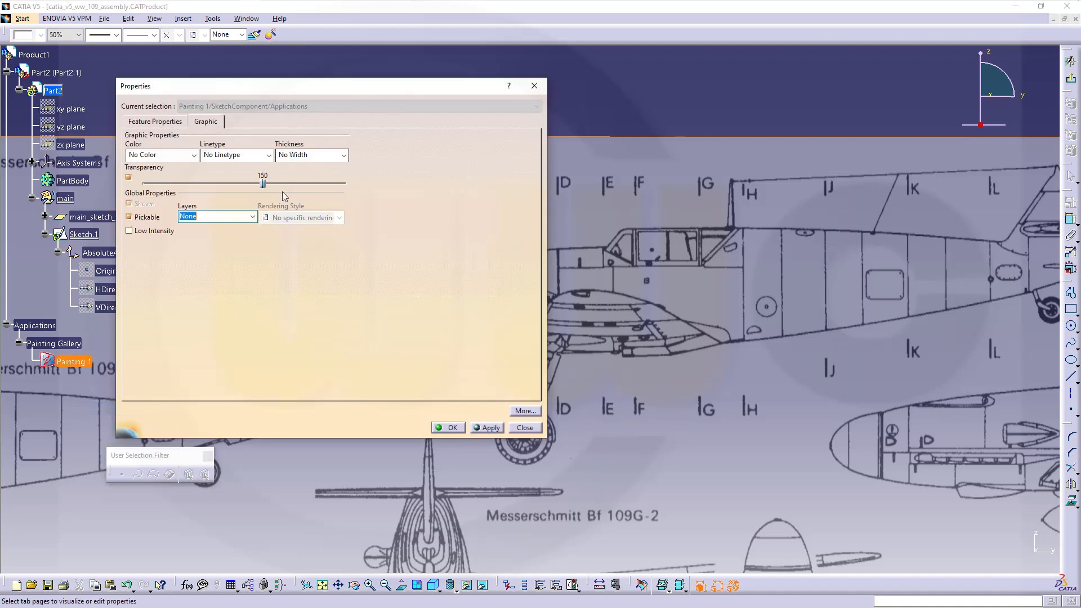
{"action": "left_click_drag", "start_coordinate": [263, 185], "coordinate": [303, 187]}
{"action": "left_click", "coordinate": [449, 428]}
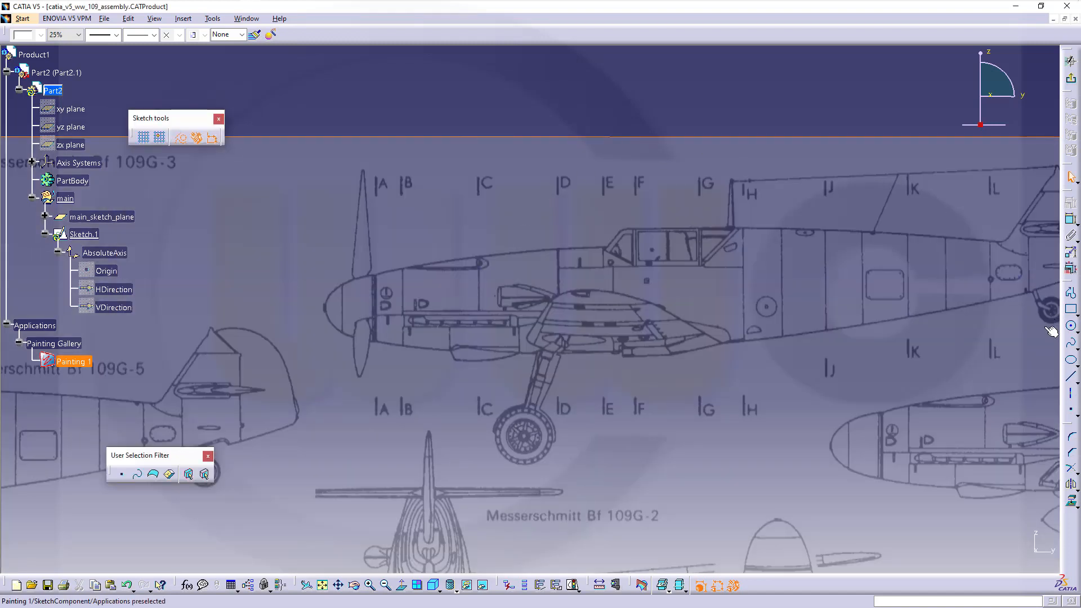
- Draw a rectangle from above station A to below station M
{"action": "left_click", "coordinate": [336, 136]}
{"action": "left_click", "coordinate": [1071, 310]}
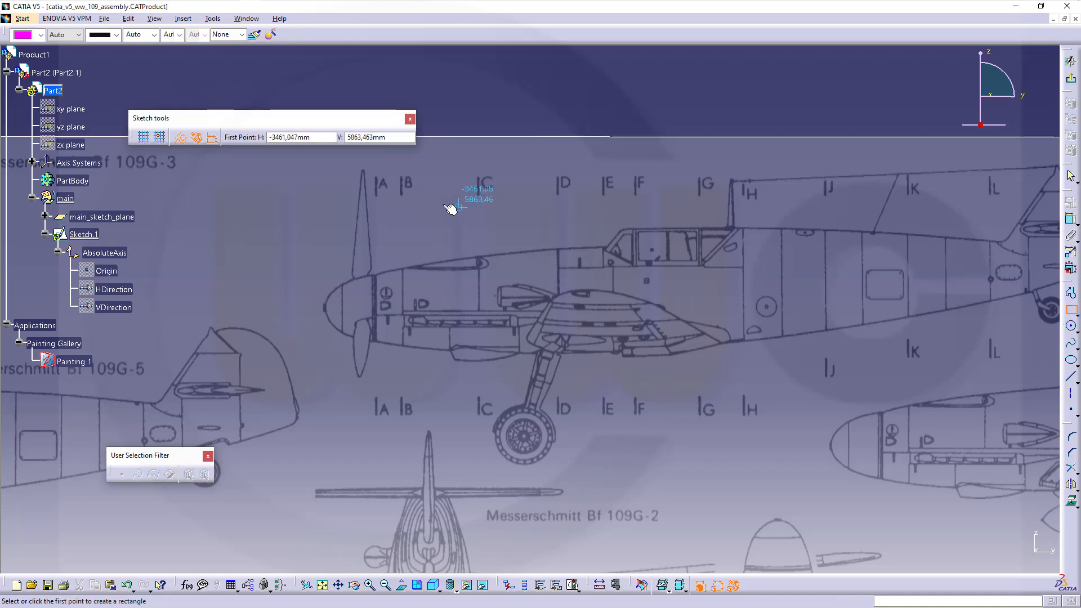
{"action": "left_click", "coordinate": [376, 180]}
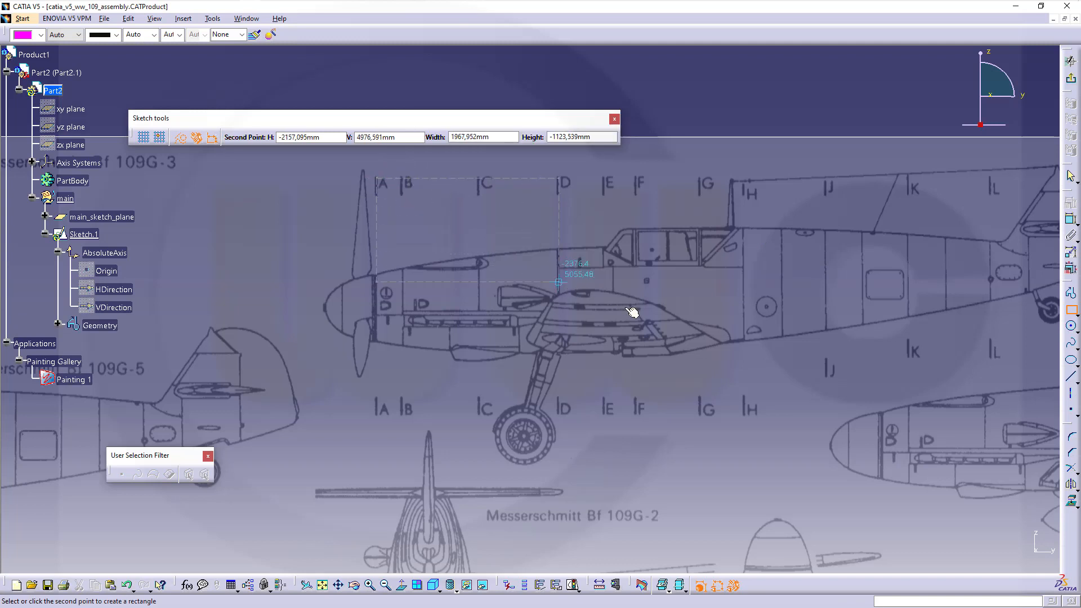
{"action": "middle_click_drag", "start_coordinate": [947, 389], "coordinate": [778, 388]}
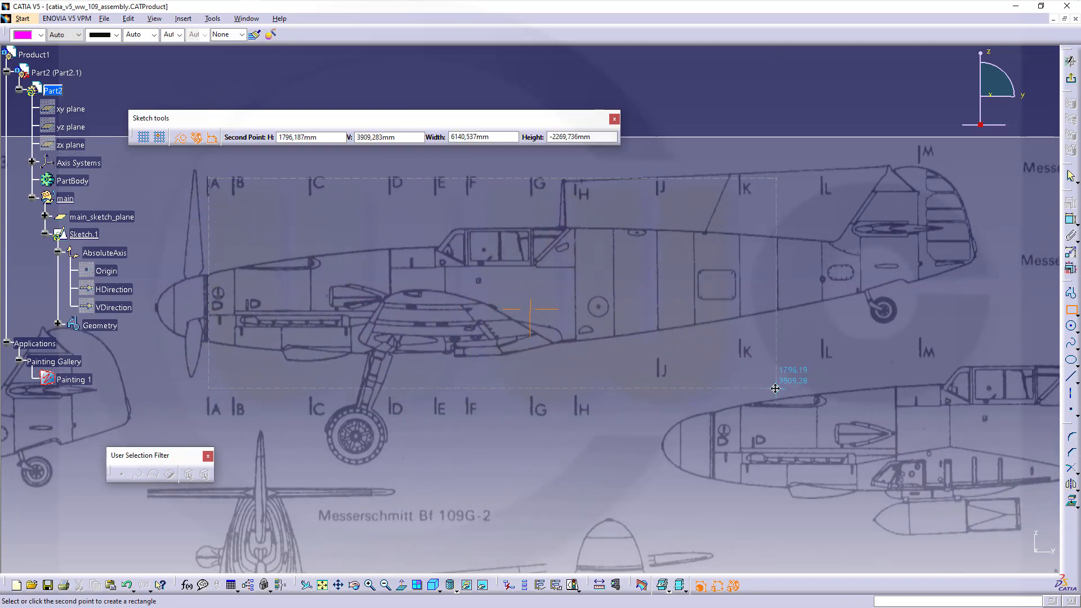
{"action": "left_click", "coordinate": [927, 407]}
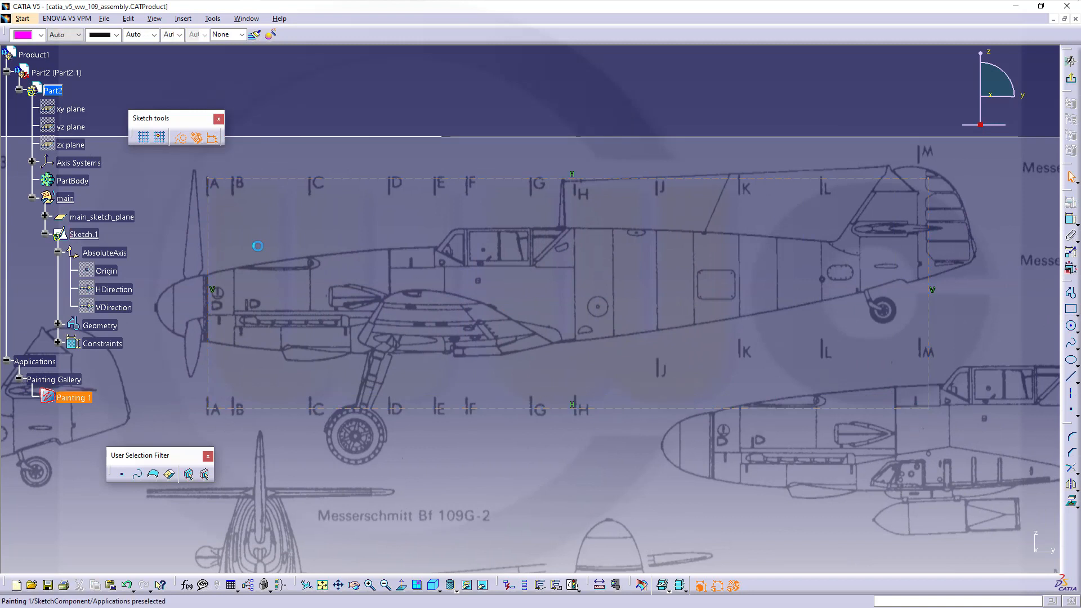
- Drag the rectangle's right edge onto the station M line
{"action": "left_click", "coordinate": [219, 242]}
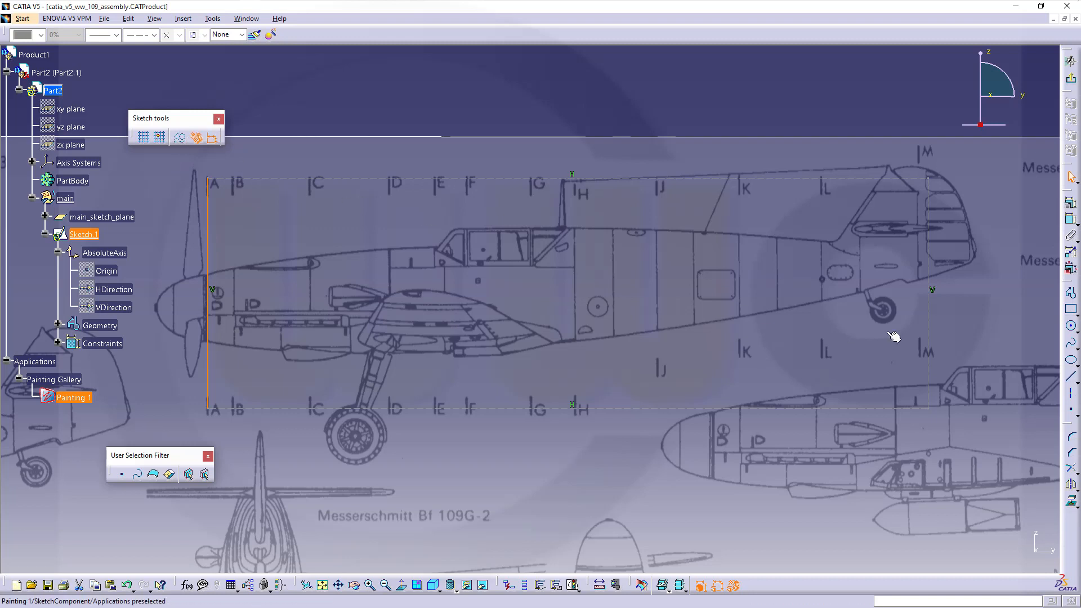
{"action": "left_click", "coordinate": [927, 309]}
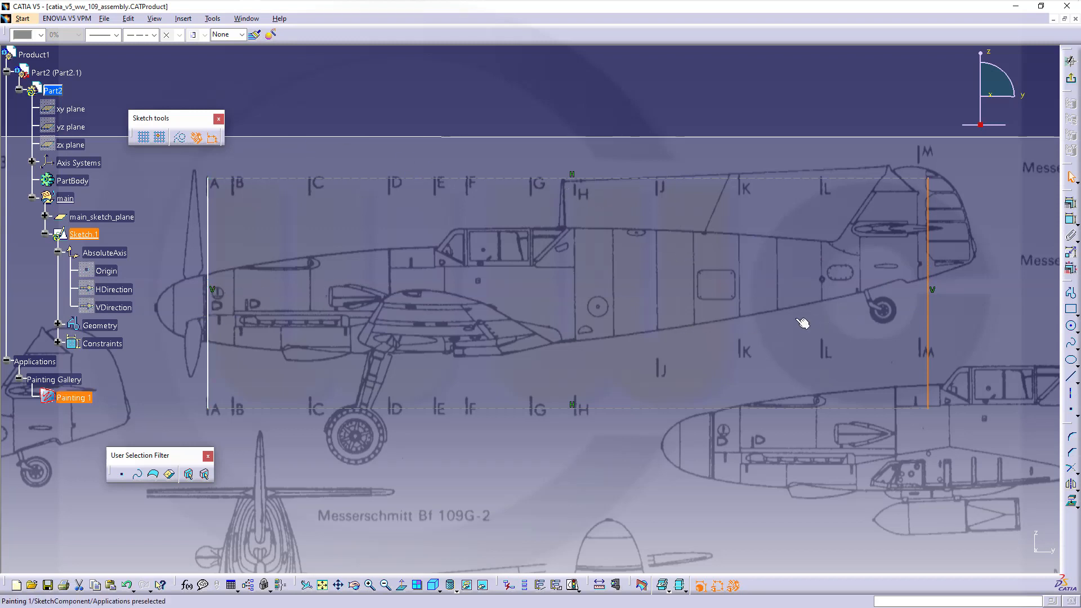
{"action": "middle_click_drag", "start_coordinate": [309, 321], "coordinate": [493, 315]}
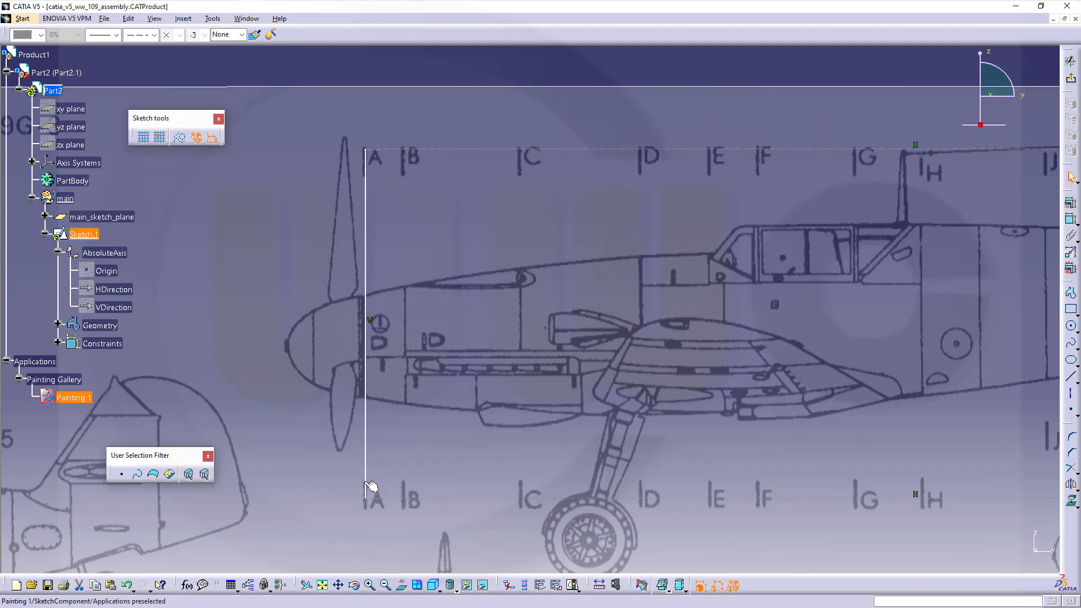
{"action": "mouse_move", "coordinate": [724, 422]}
{"action": "middle_mouse_down"}
{"action": "mouse_move", "coordinate": [254, 414]}
{"action": "mouse_move", "coordinate": [212, 398]}
{"action": "middle_mouse_up"}
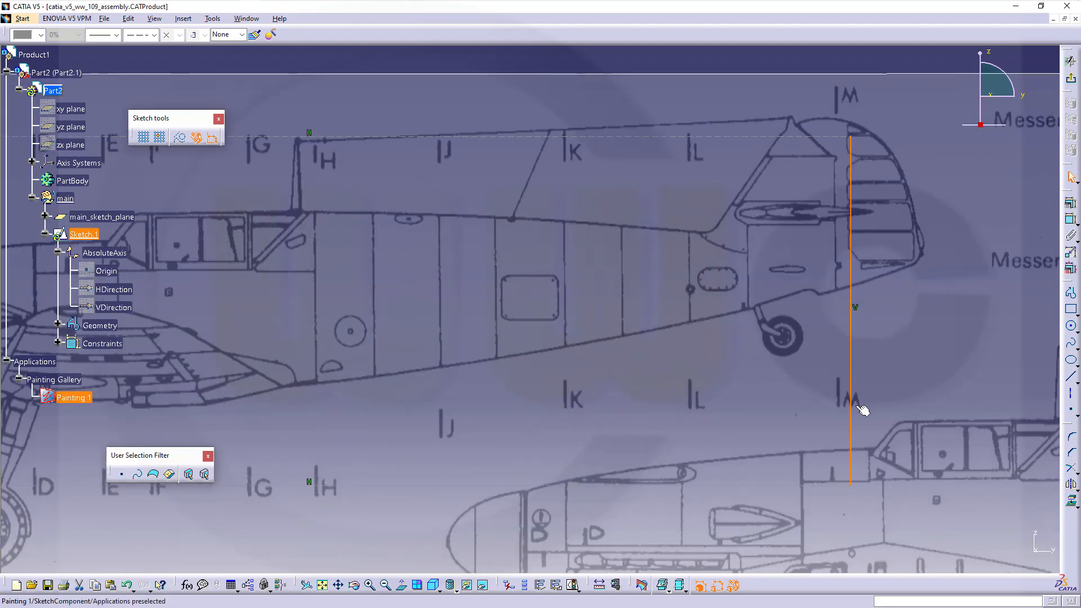
{"action": "left_click_drag", "start_coordinate": [860, 444], "coordinate": [841, 442]}
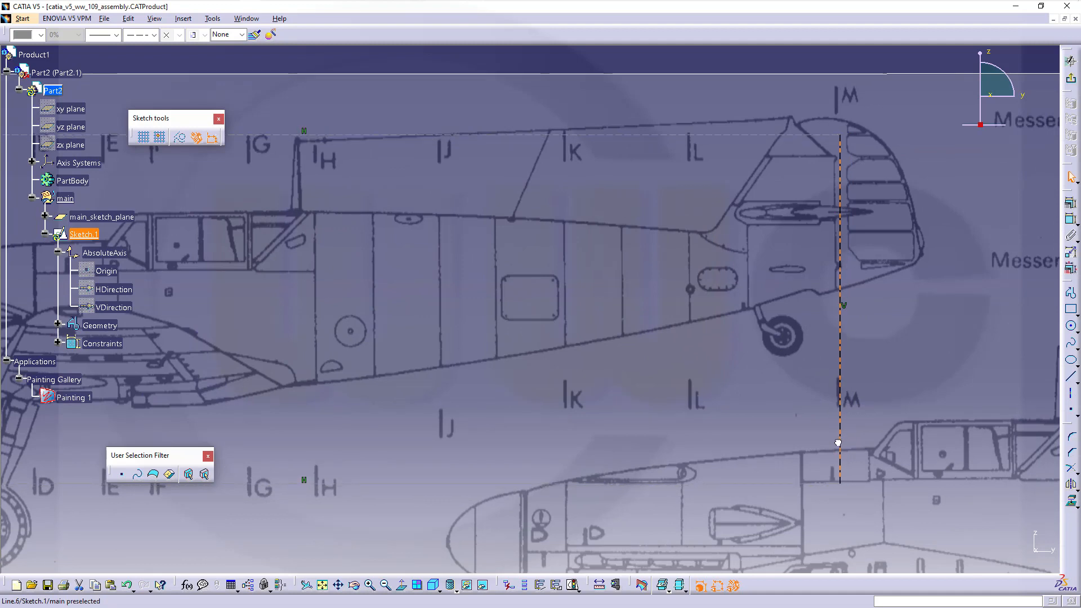
{"action": "mouse_move", "coordinate": [729, 405]}
{"action": "middle_mouse_down"}
{"action": "mouse_move", "coordinate": [789, 393]}
{"action": "mouse_move", "coordinate": [673, 403]}
{"action": "mouse_move", "coordinate": [778, 370]}
{"action": "middle_mouse_up"}
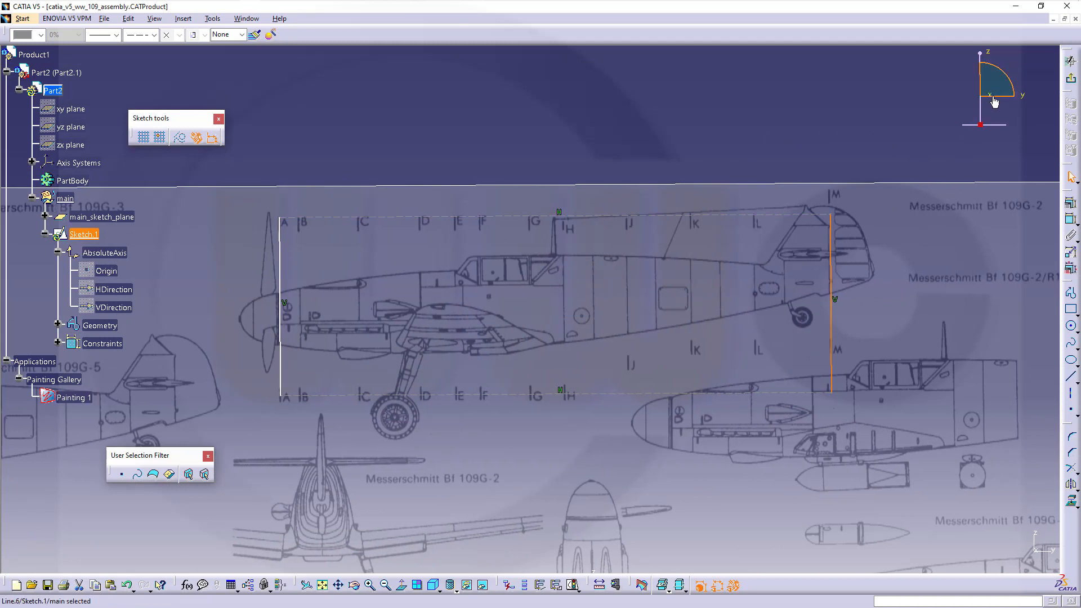
- Draw the vertical station B line, replacing a deleted first attempt
{"action": "left_click", "coordinate": [401, 589]}
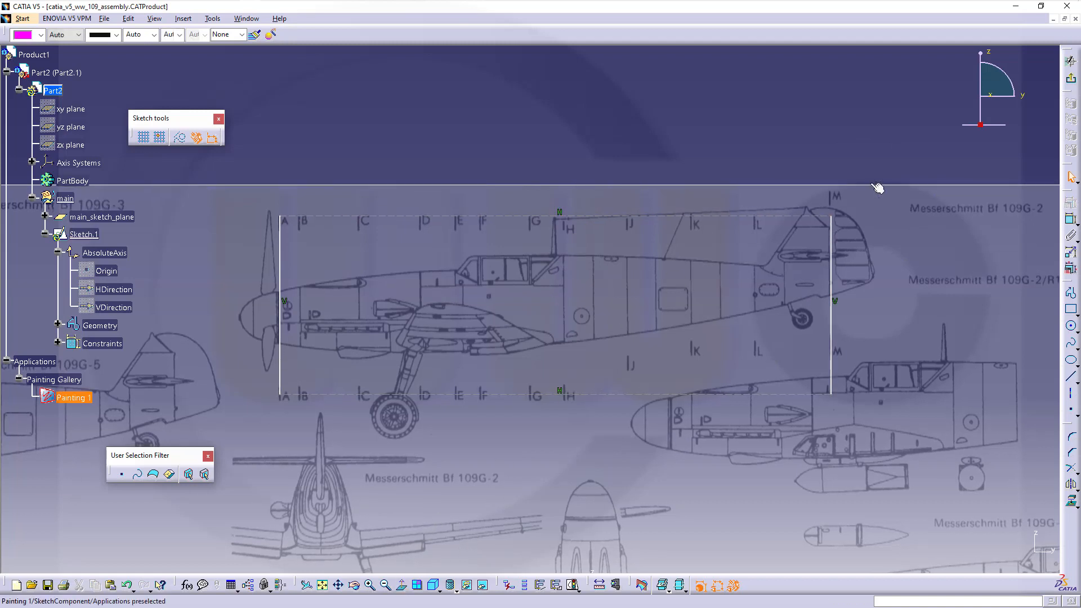
{"action": "left_click", "coordinate": [1070, 376]}
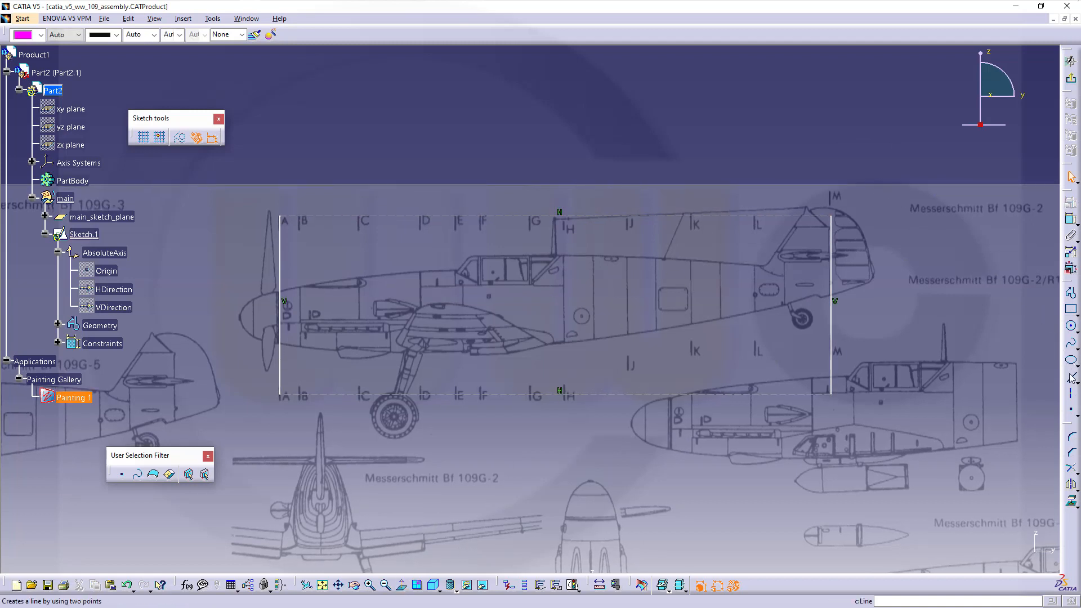
{"action": "left_click", "coordinate": [302, 191]}
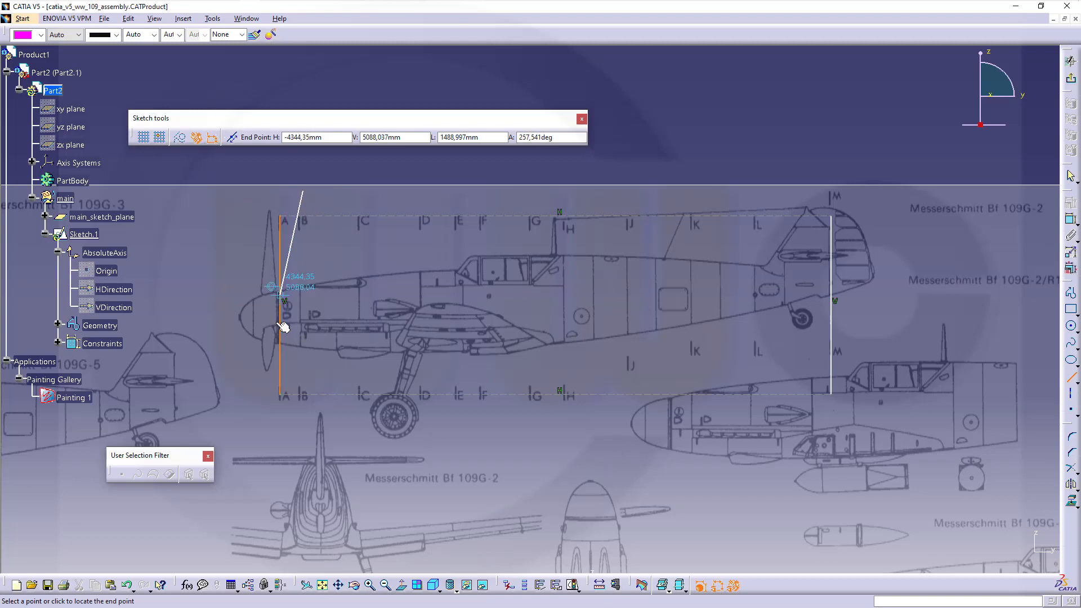
{"action": "left_click", "coordinate": [307, 419]}
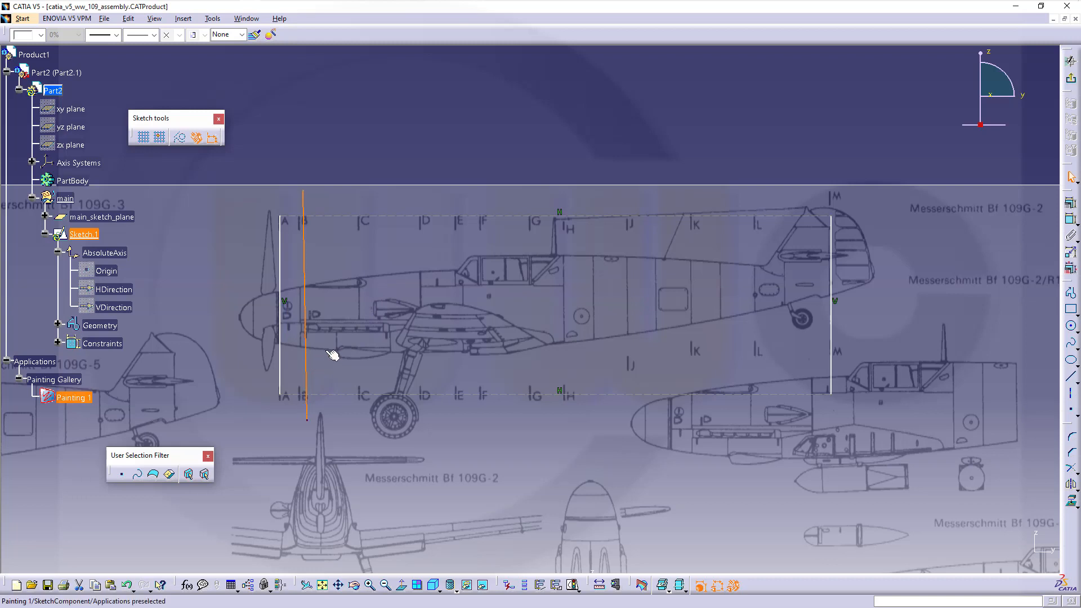
{"action": "key", "text": "Delete"}
{"action": "left_click", "coordinate": [1071, 373]}
{"action": "left_click", "coordinate": [1072, 377]}
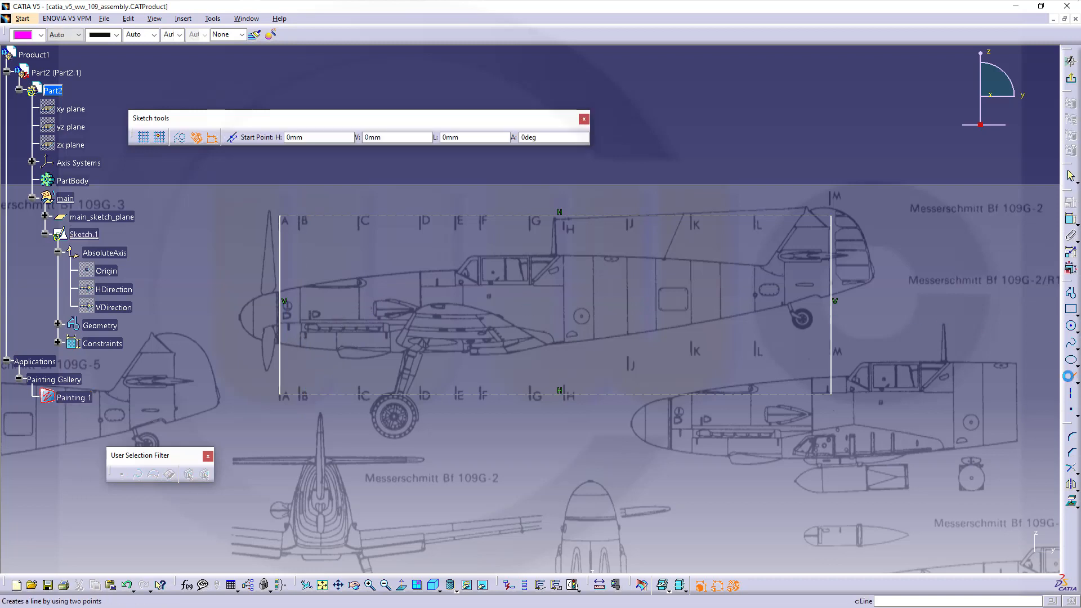
{"action": "left_click", "coordinate": [312, 204]}
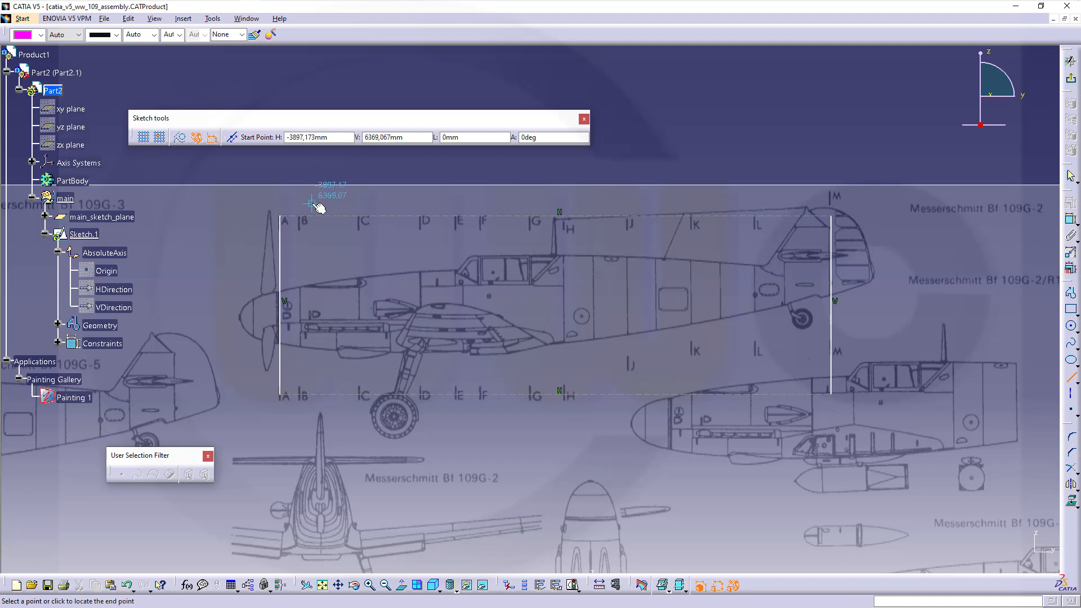
{"action": "left_click", "coordinate": [311, 412]}
- Draw vertical station lines at C, D, E, F and G
{"action": "left_click", "coordinate": [366, 207]}
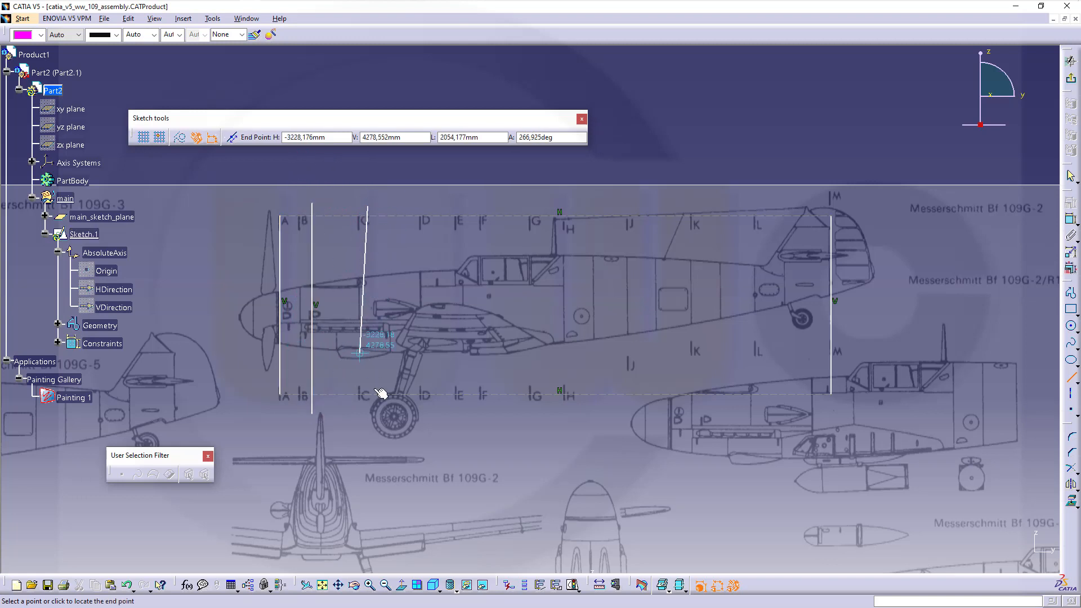
{"action": "left_click", "coordinate": [368, 414]}
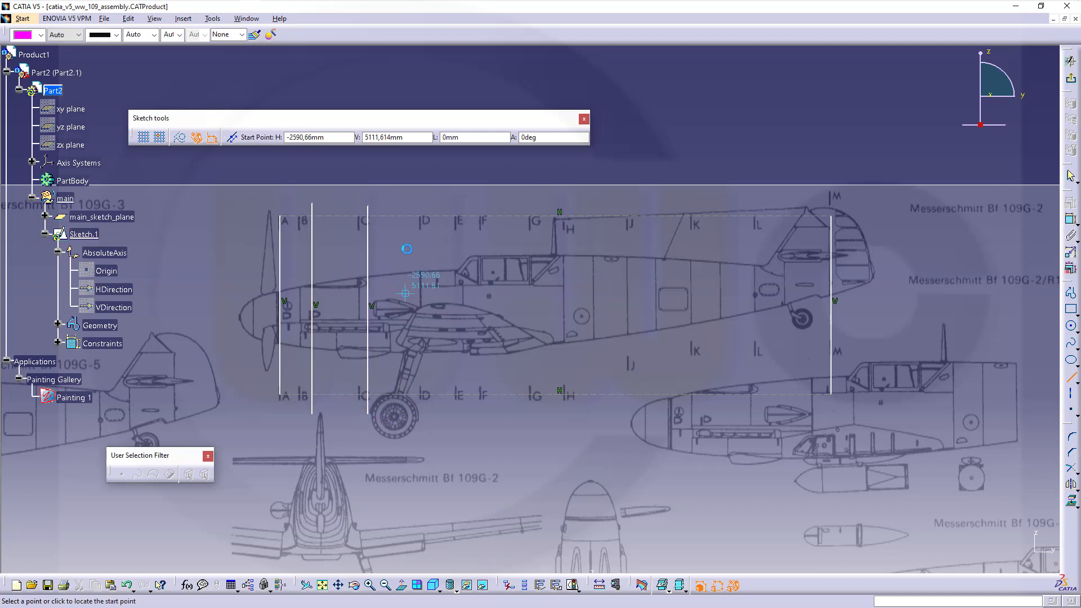
{"action": "left_click", "coordinate": [427, 211]}
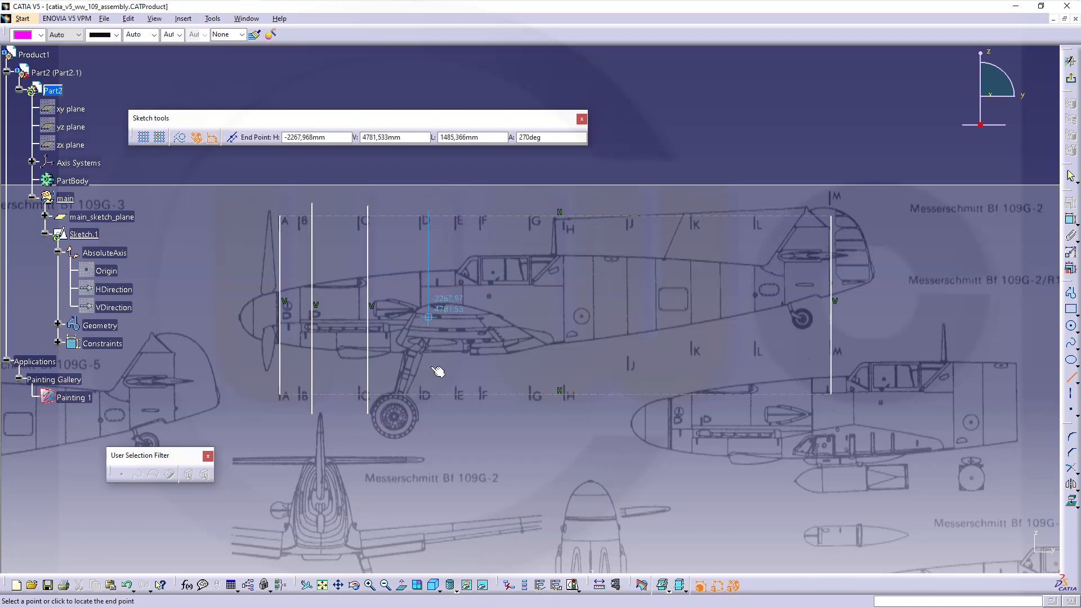
{"action": "left_click", "coordinate": [428, 417]}
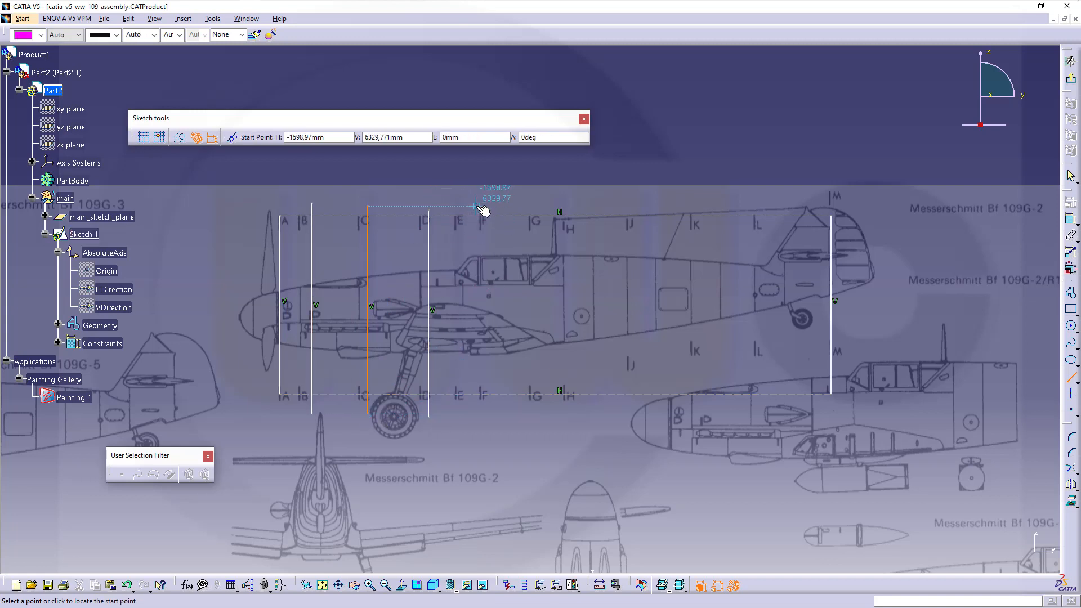
{"action": "left_click", "coordinate": [460, 207]}
{"action": "left_click", "coordinate": [461, 420]}
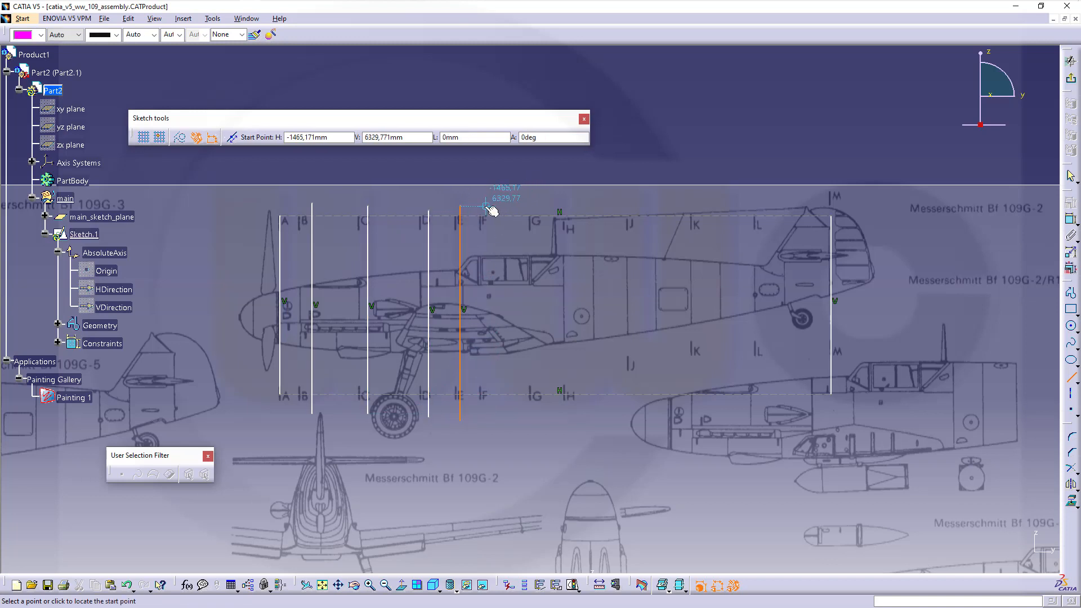
{"action": "left_click", "coordinate": [485, 208]}
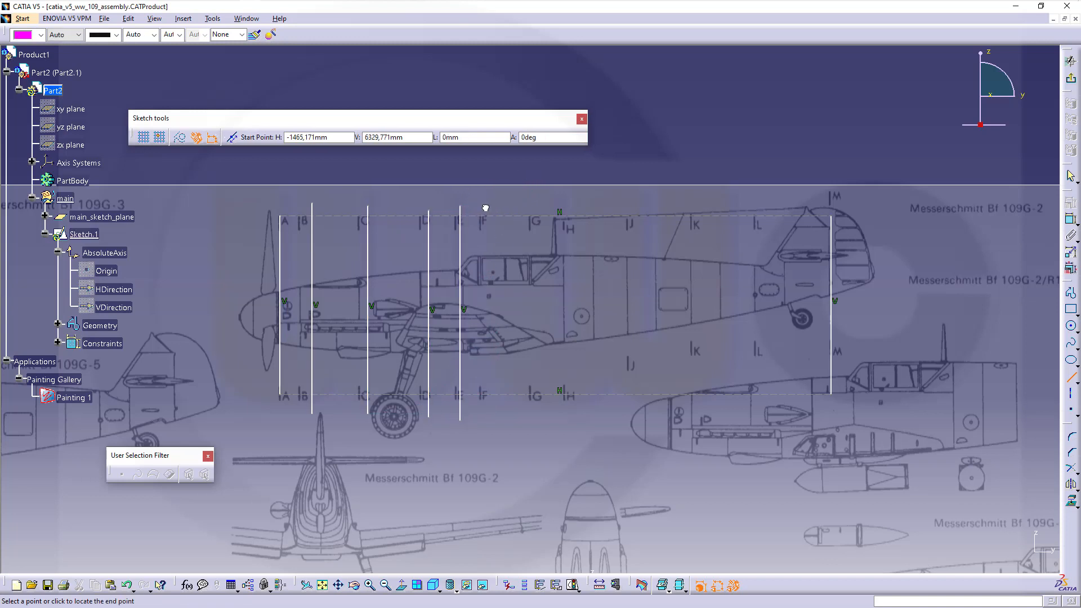
{"action": "left_click", "coordinate": [485, 420]}
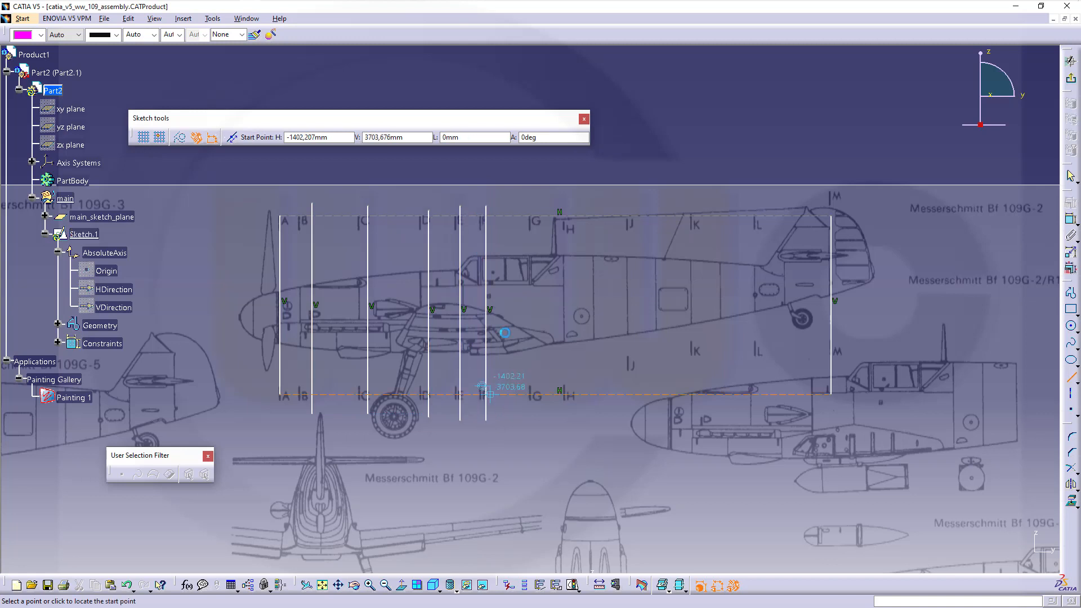
{"action": "left_click", "coordinate": [532, 204]}
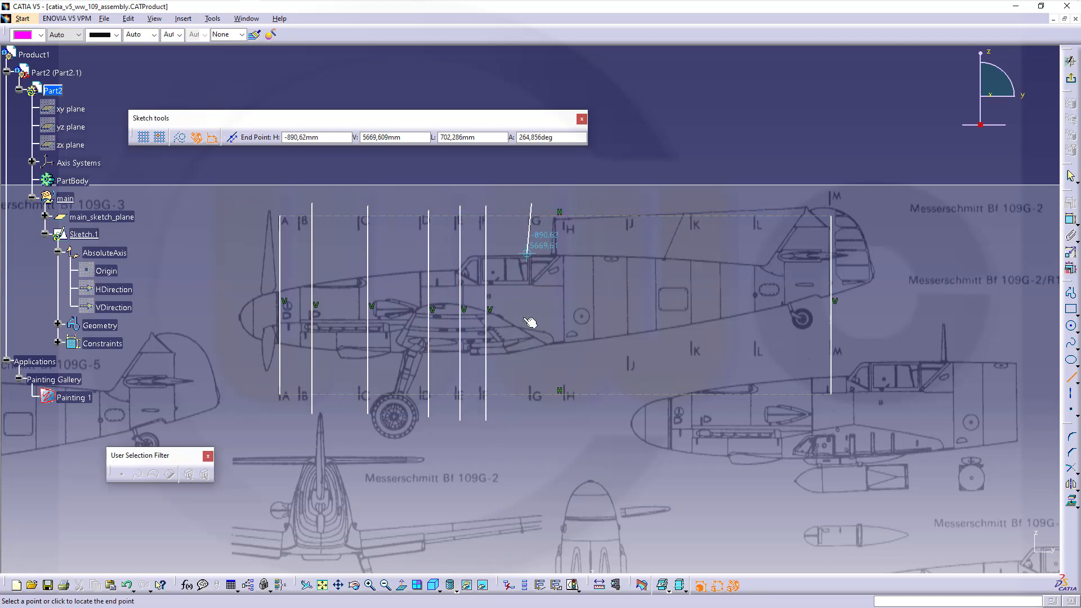
{"action": "left_click", "coordinate": [531, 414]}
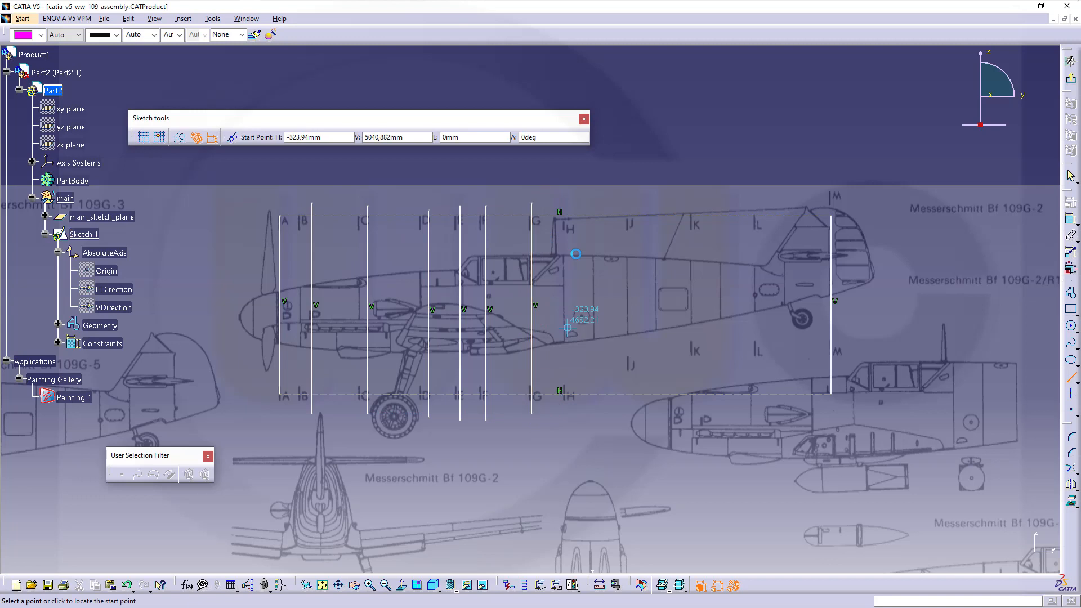
- Draw vertical station lines at H, J, K and L
{"action": "left_click", "coordinate": [569, 201]}
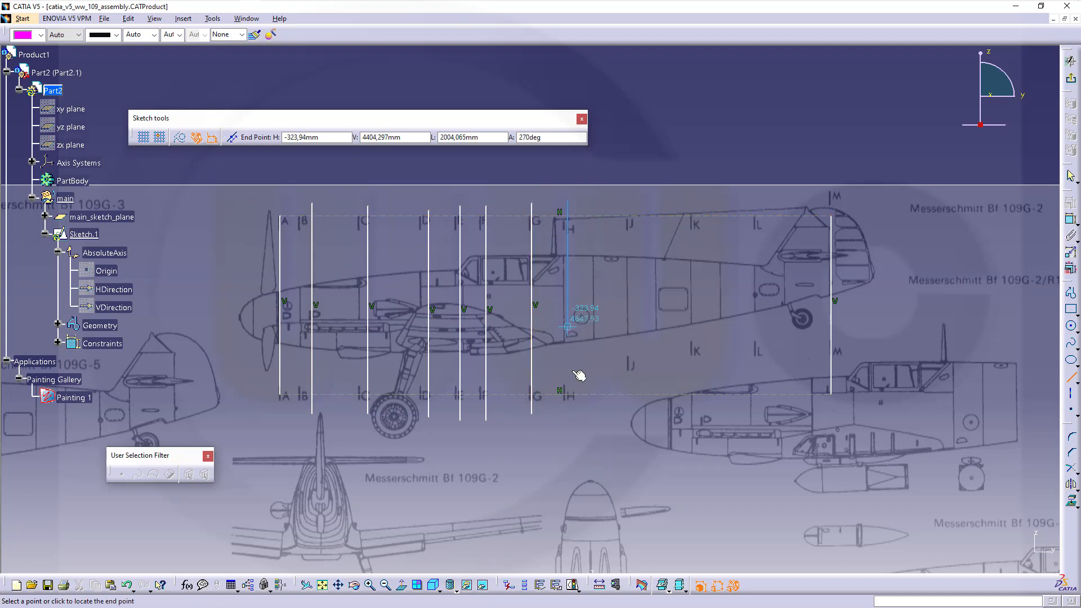
{"action": "left_click", "coordinate": [565, 420]}
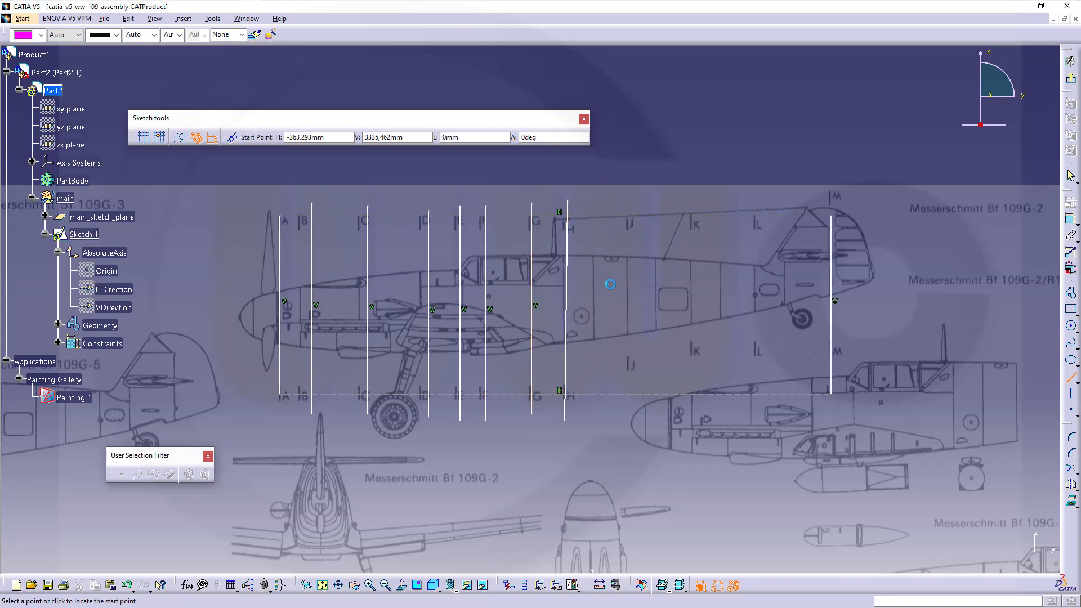
{"action": "left_click", "coordinate": [633, 194]}
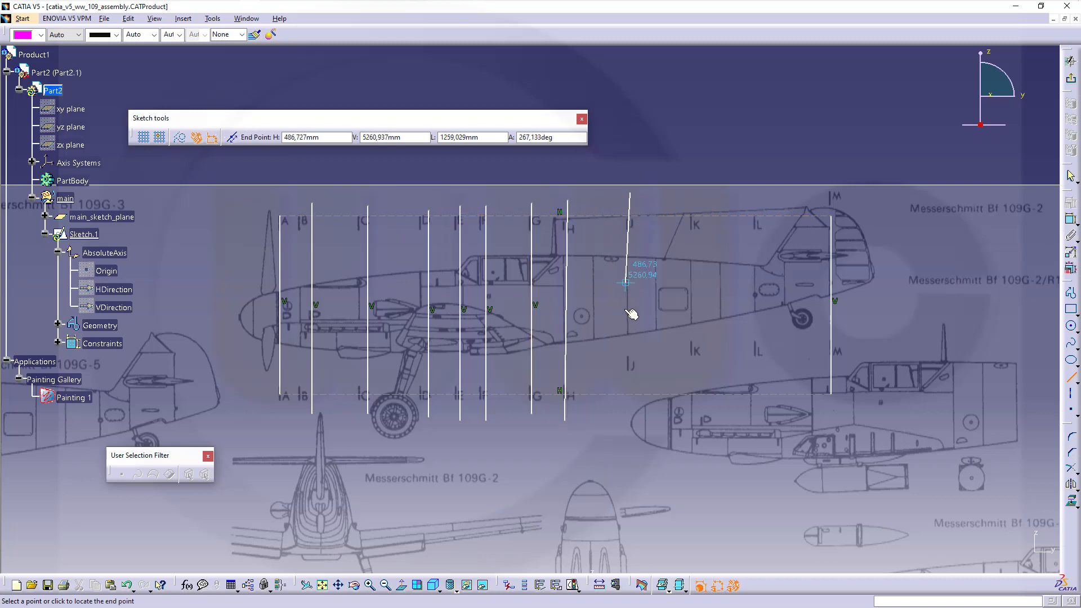
{"action": "left_click", "coordinate": [631, 419]}
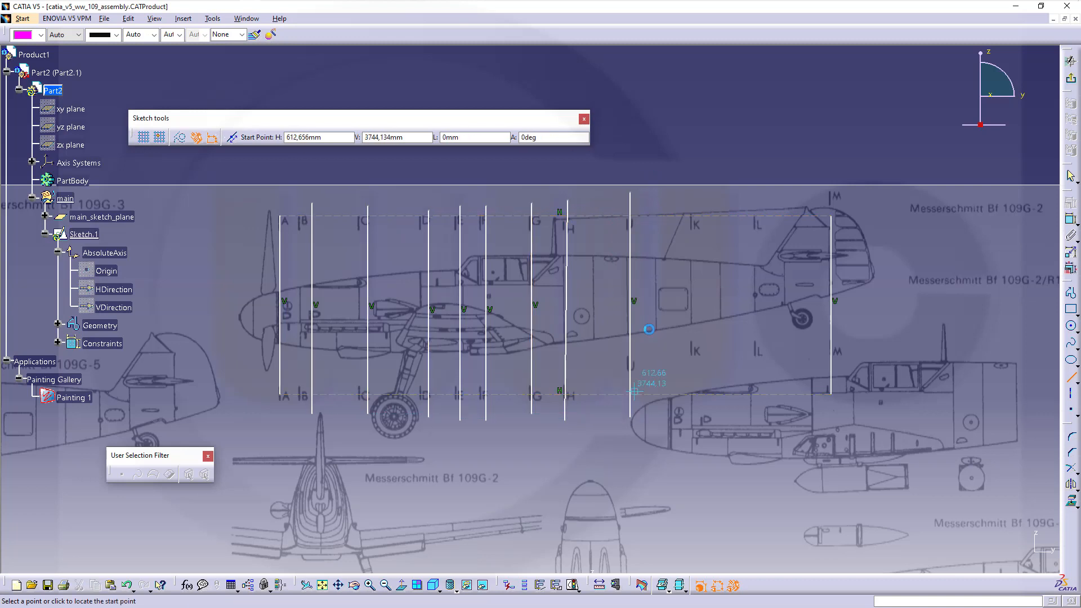
{"action": "left_click", "coordinate": [697, 195]}
{"action": "left_click", "coordinate": [696, 415]}
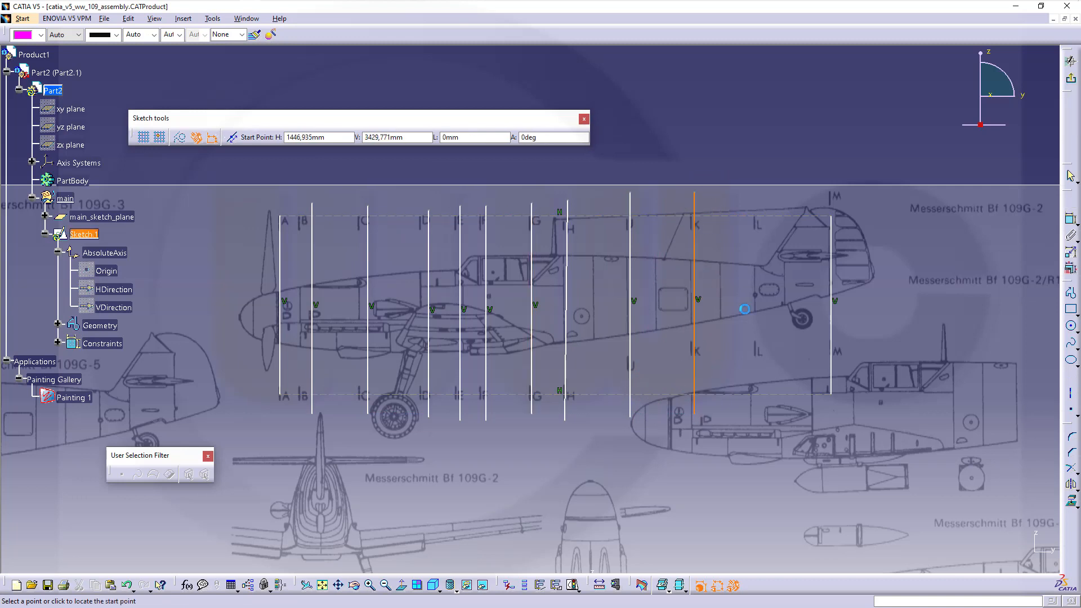
{"action": "left_click", "coordinate": [756, 194]}
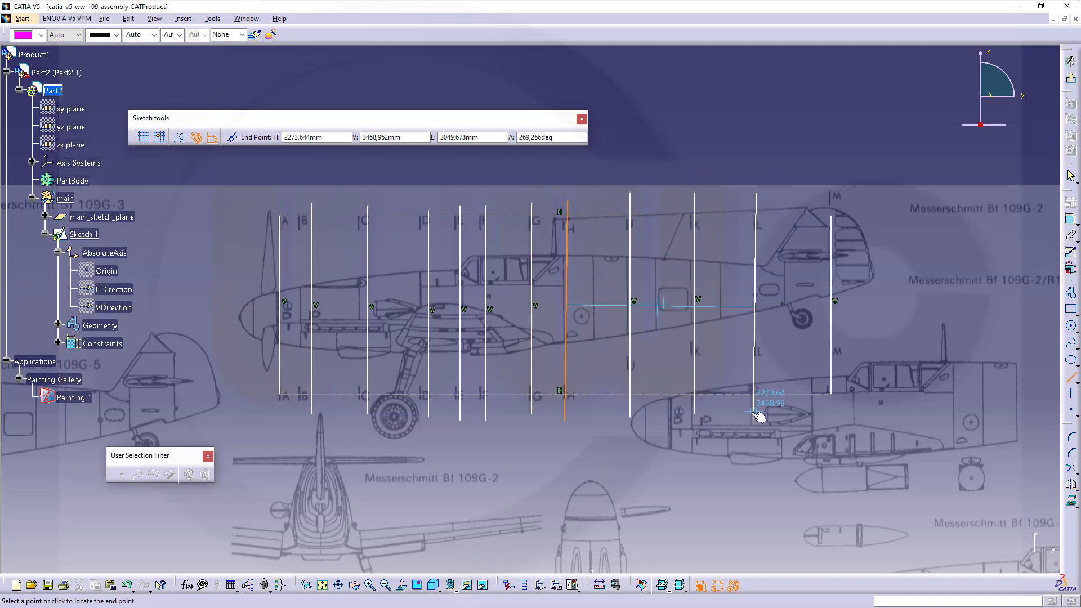
{"action": "left_click", "coordinate": [754, 413]}
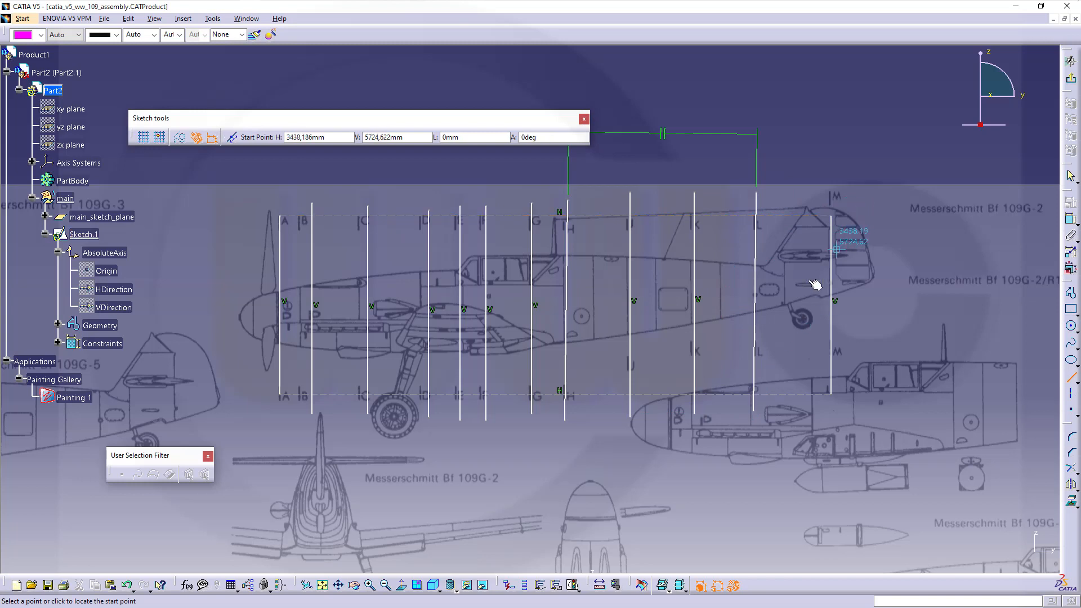
- Constrain the station H line vertical and delete the H–L parallelism constraint
{"action": "key", "text": "Escape"}
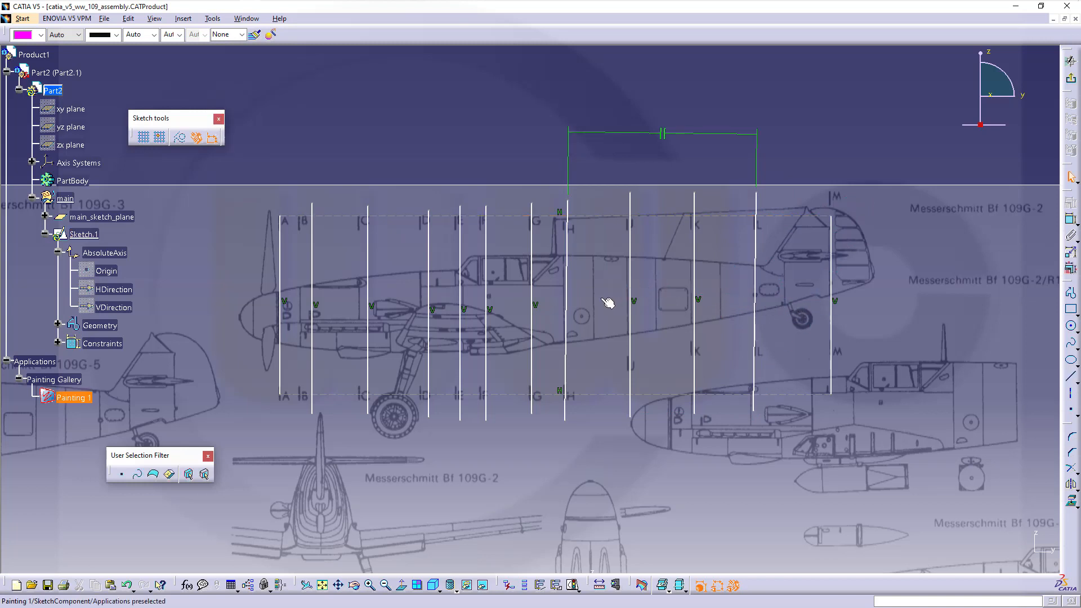
{"action": "left_click", "coordinate": [573, 304]}
{"action": "left_click", "coordinate": [1070, 219]}
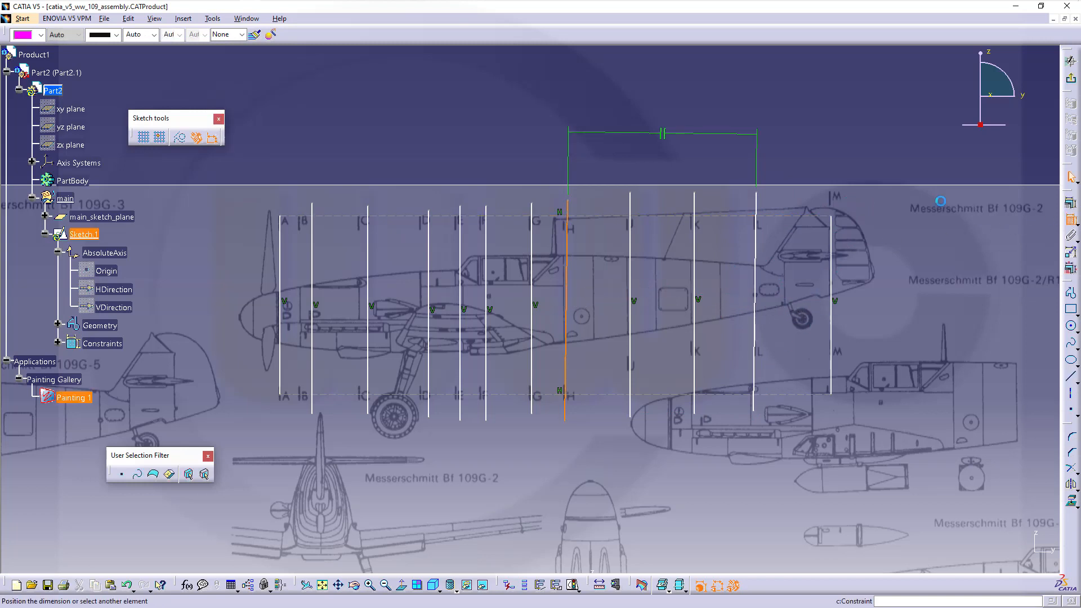
{"action": "right_click", "coordinate": [604, 258]}
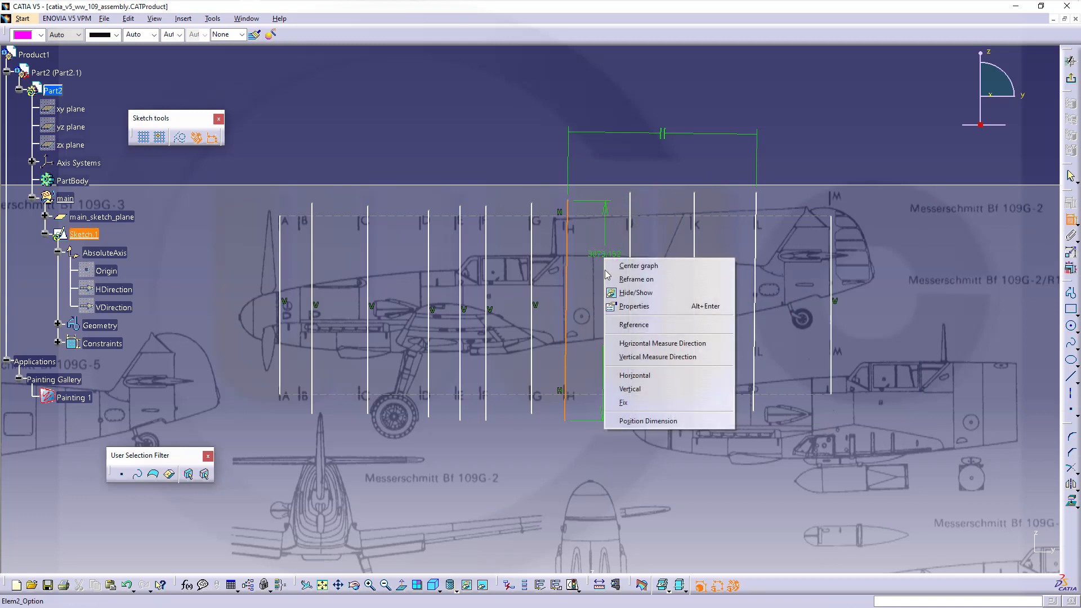
{"action": "left_click", "coordinate": [637, 389]}
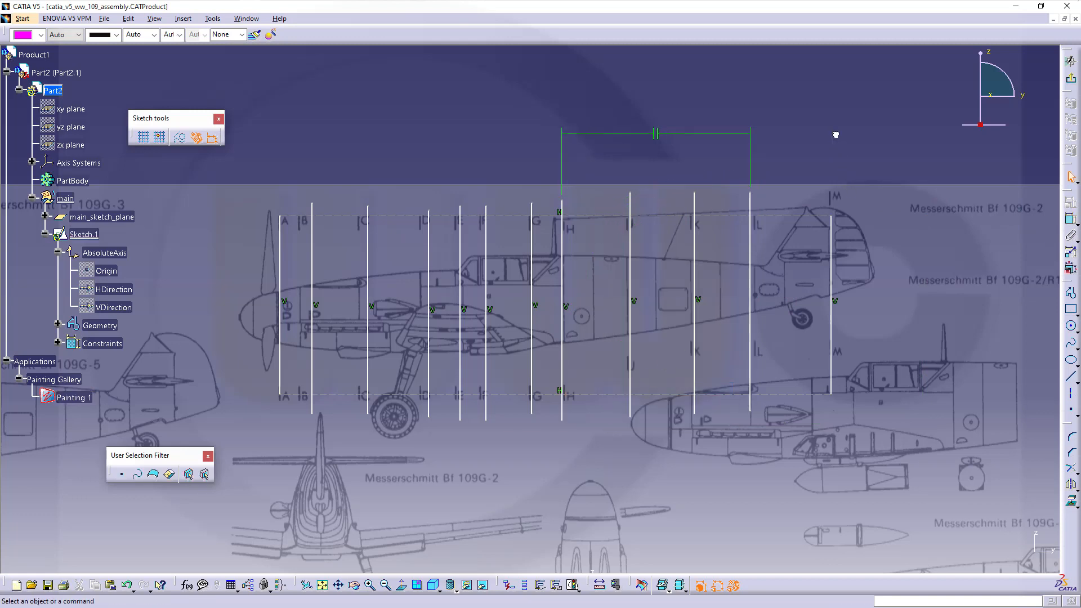
{"action": "left_click", "coordinate": [657, 135]}
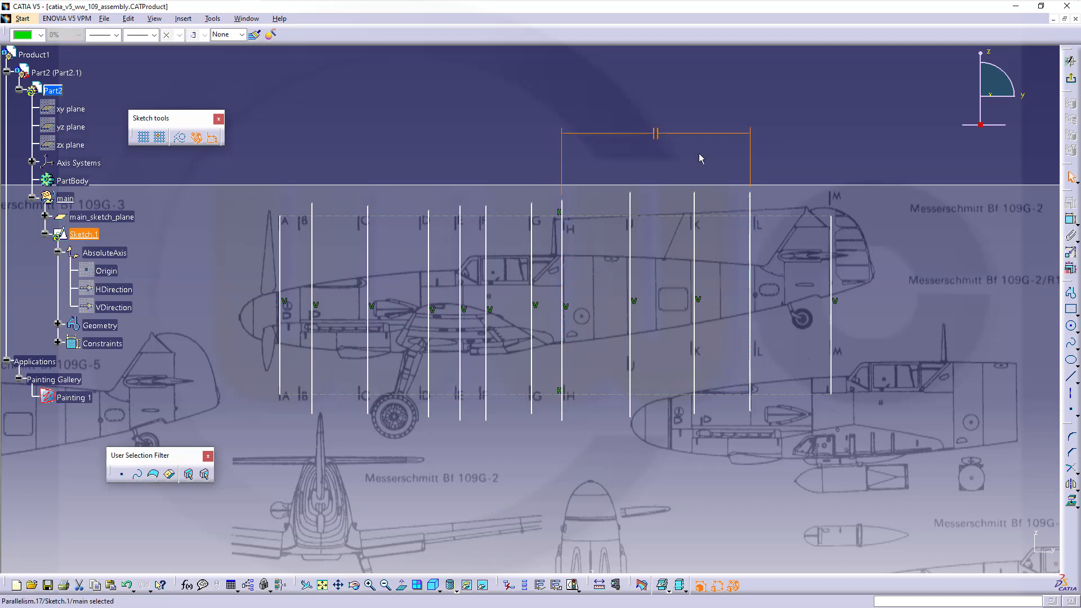
{"action": "key", "text": "Delete"}
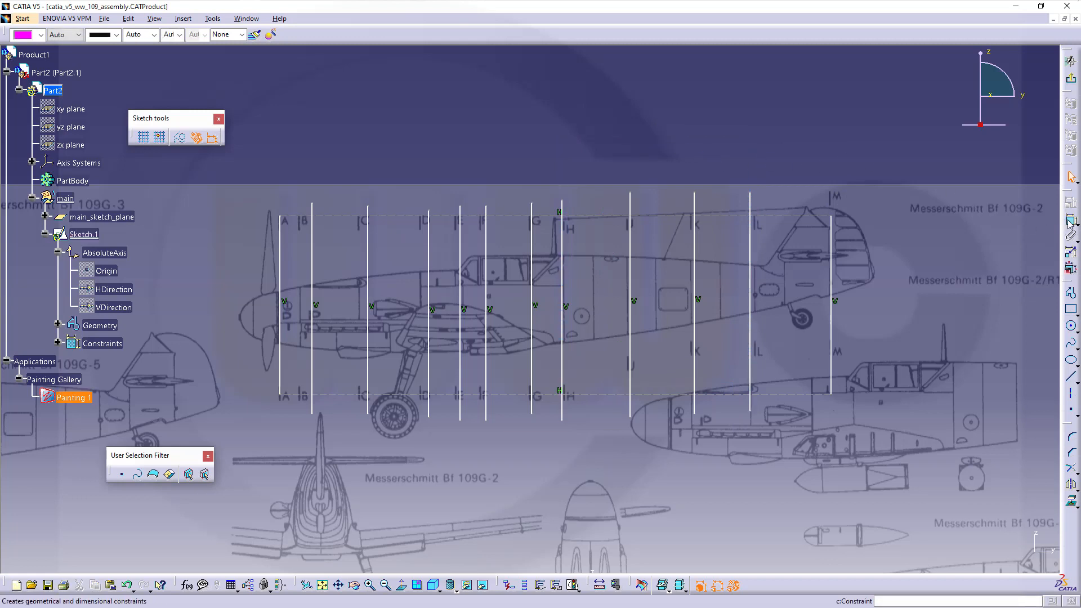
- Constrain the station L line vertical
{"action": "left_click", "coordinate": [1072, 221]}
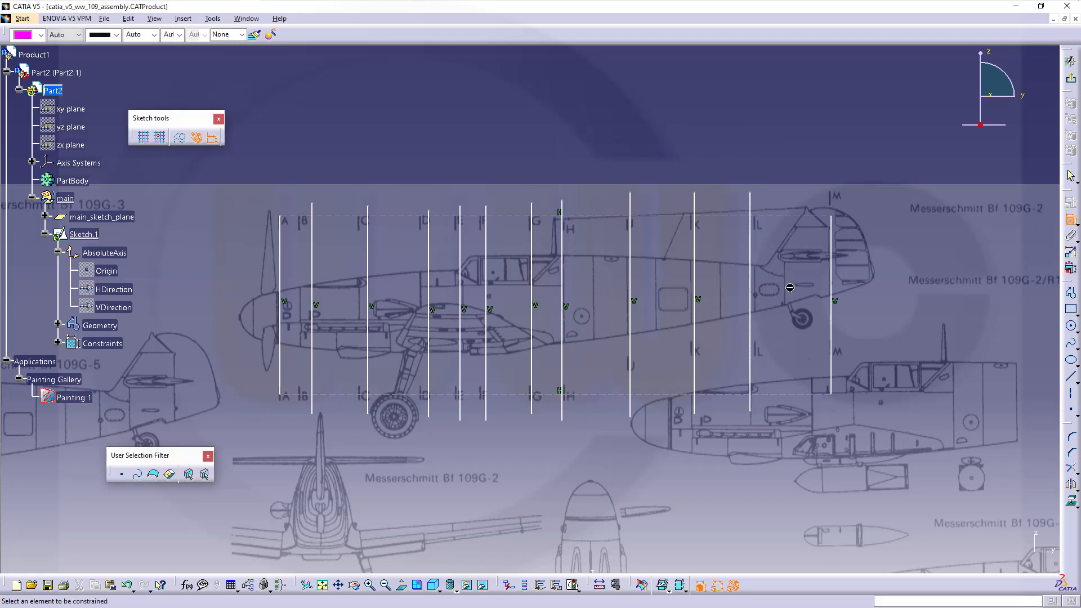
{"action": "left_click", "coordinate": [751, 300]}
{"action": "right_click", "coordinate": [753, 300]}
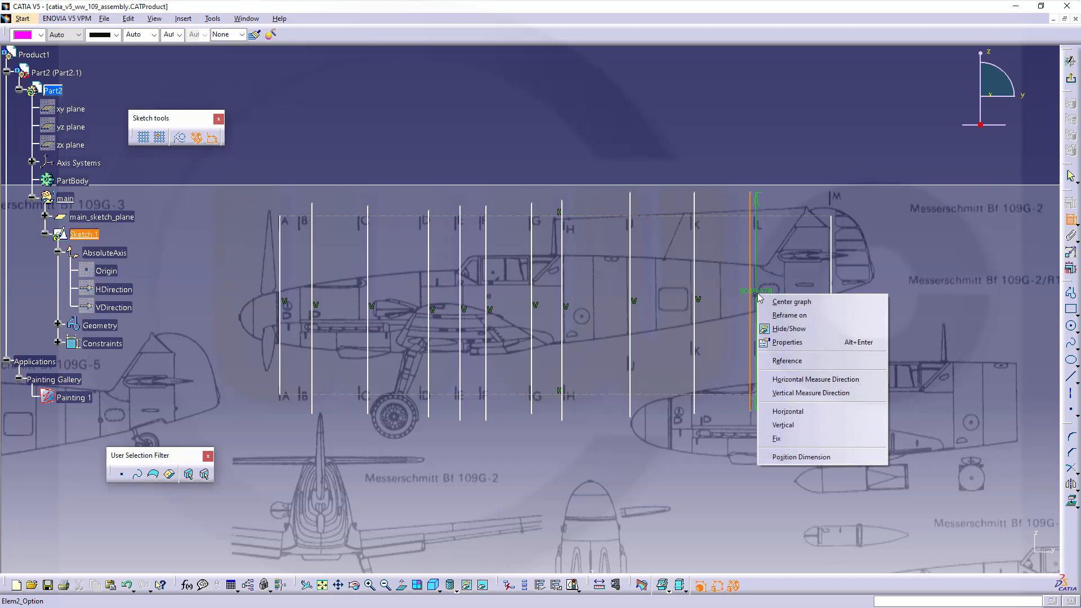
{"action": "left_click", "coordinate": [774, 419]}
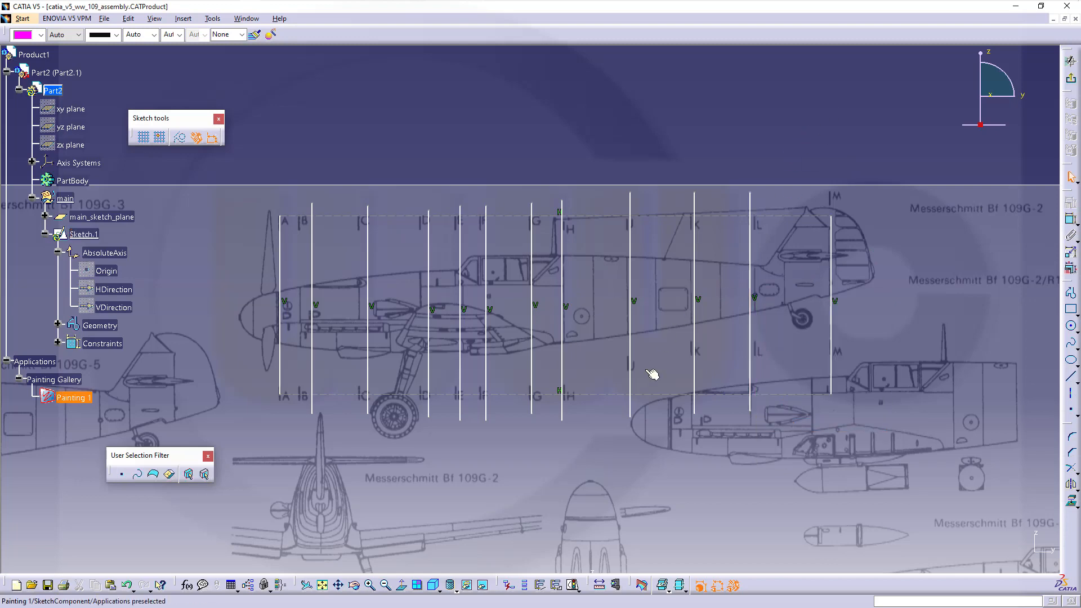
{"action": "mouse_move", "coordinate": [501, 450]}
{"action": "middle_mouse_down"}
{"action": "mouse_move", "coordinate": [586, 437]}
{"action": "mouse_move", "coordinate": [548, 373]}
{"action": "mouse_move", "coordinate": [647, 345]}
{"action": "middle_mouse_up"}
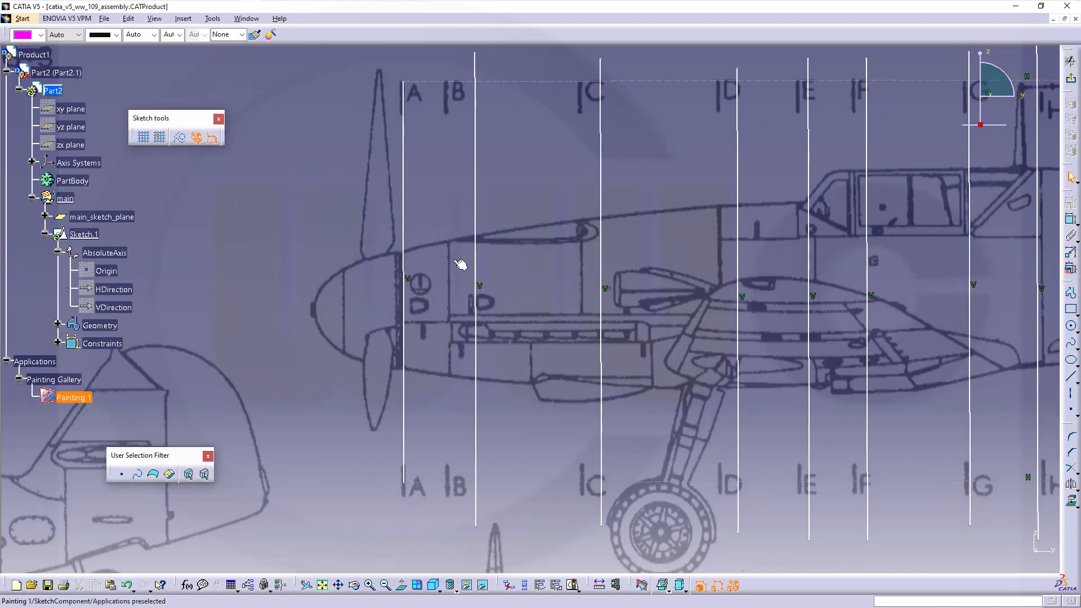
- Slide station lines B through F onto their blueprint station marks
{"action": "left_click", "coordinate": [412, 317]}
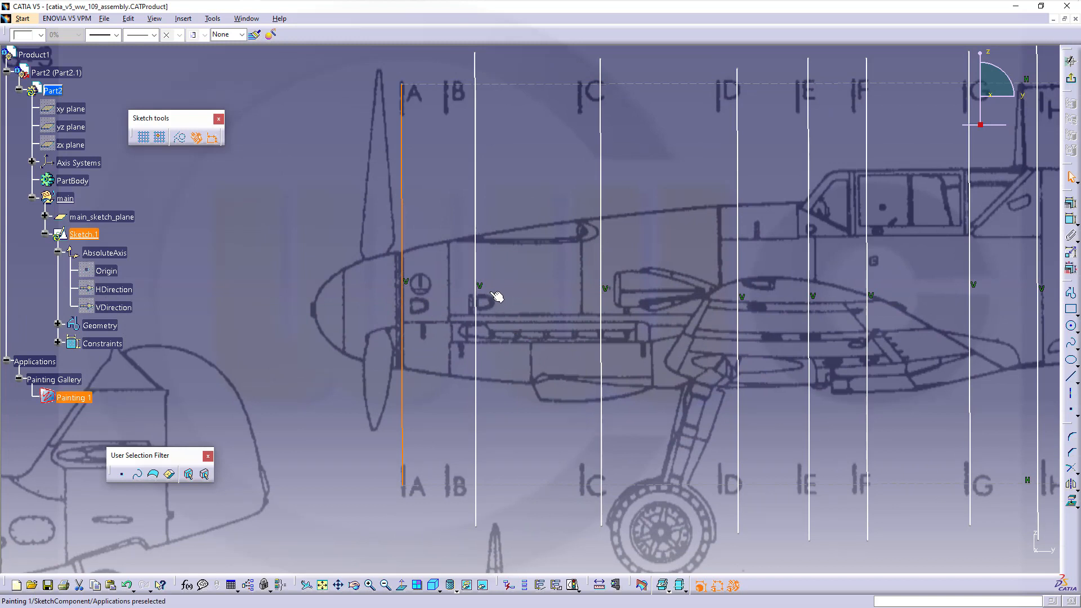
{"action": "mouse_move", "coordinate": [476, 276]}
{"action": "left_mouse_down"}
{"action": "mouse_move", "coordinate": [451, 260]}
{"action": "mouse_move", "coordinate": [450, 269]}
{"action": "left_mouse_up"}
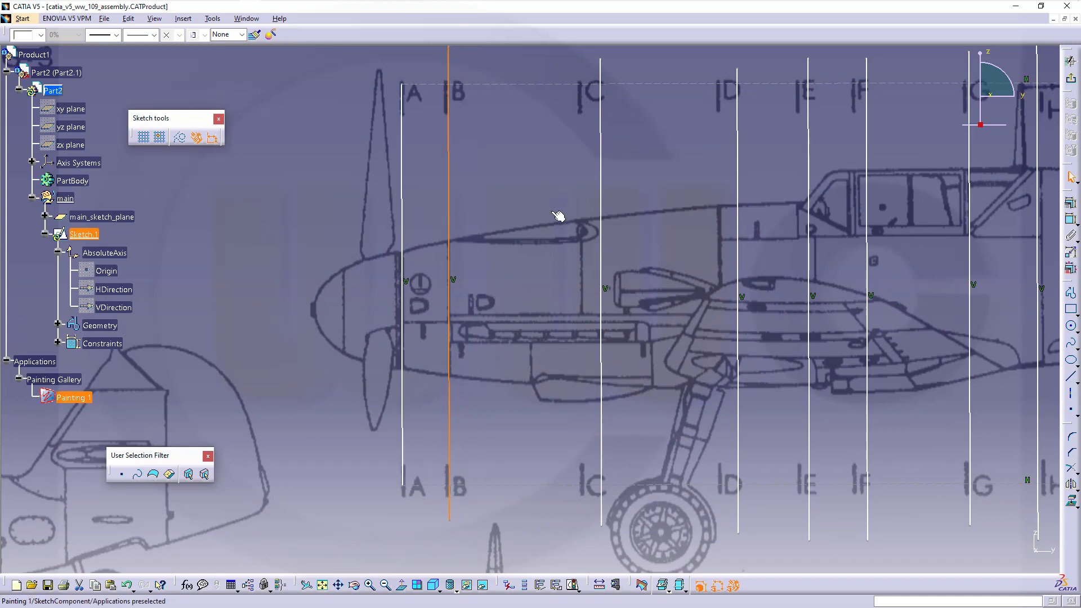
{"action": "left_click_drag", "start_coordinate": [601, 174], "coordinate": [582, 179]}
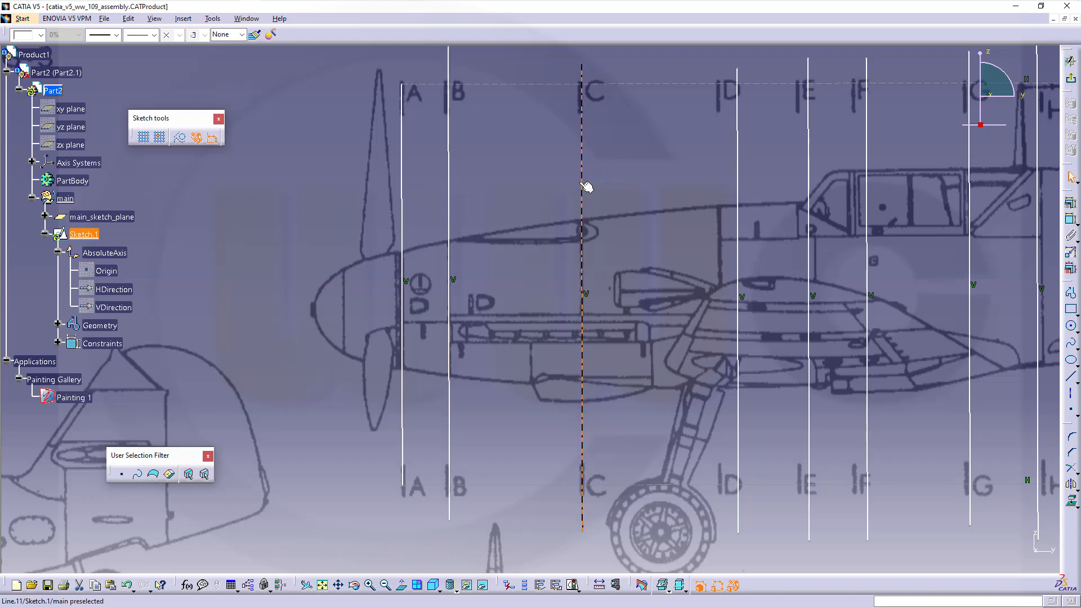
{"action": "left_click_drag", "start_coordinate": [737, 234], "coordinate": [721, 230]}
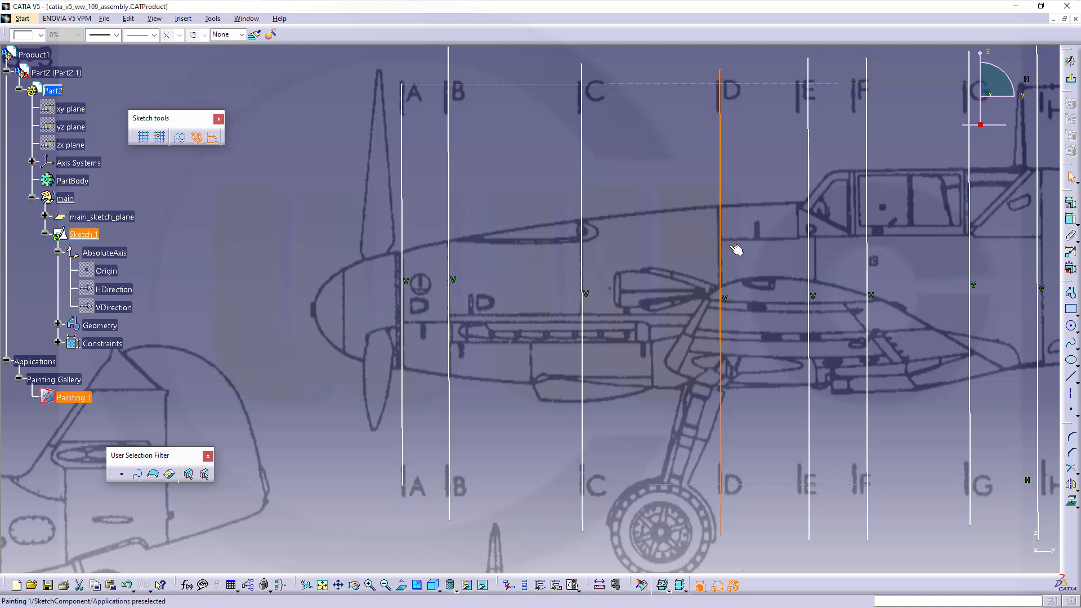
{"action": "left_click_drag", "start_coordinate": [811, 237], "coordinate": [798, 238]}
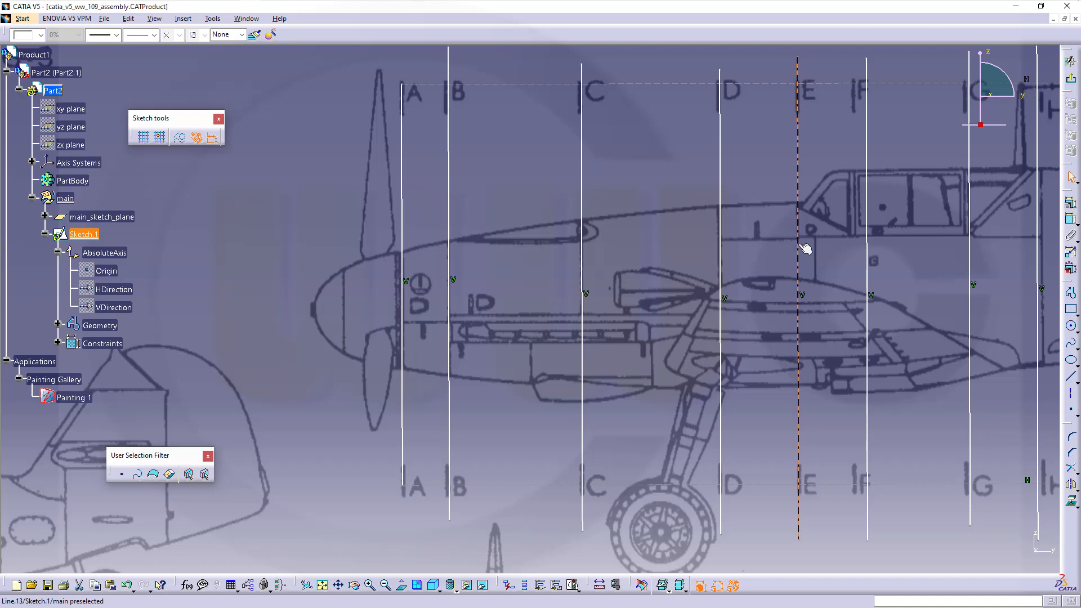
{"action": "left_click_drag", "start_coordinate": [870, 287], "coordinate": [854, 281]}
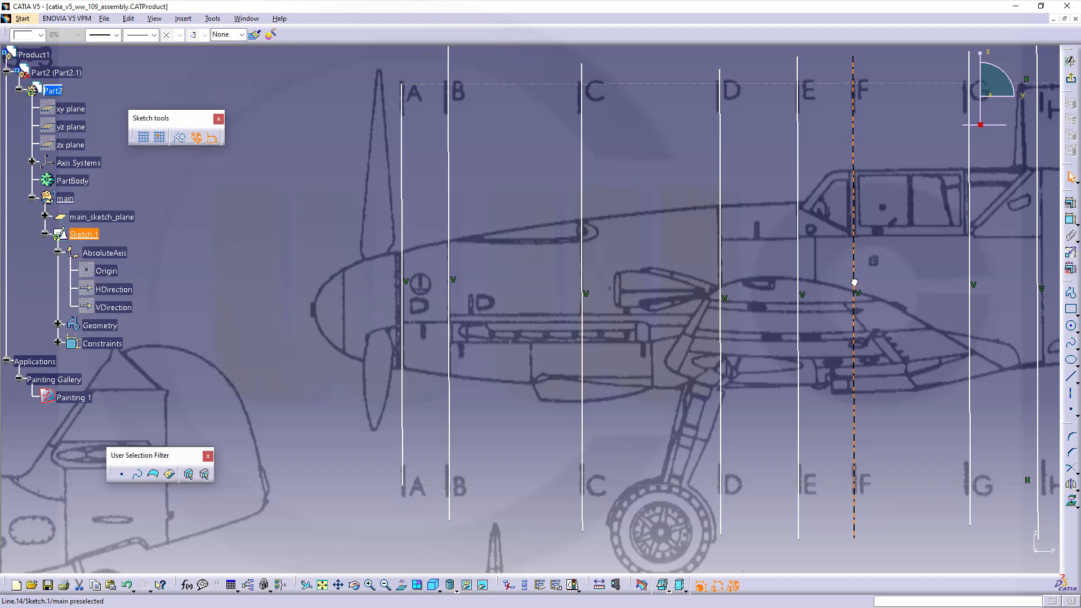
- Align station lines G, H, J, K, L and M with their blueprint stations
{"action": "mouse_move", "coordinate": [923, 344]}
{"action": "middle_mouse_down"}
{"action": "mouse_move", "coordinate": [649, 336]}
{"action": "mouse_move", "coordinate": [622, 346]}
{"action": "middle_mouse_up"}
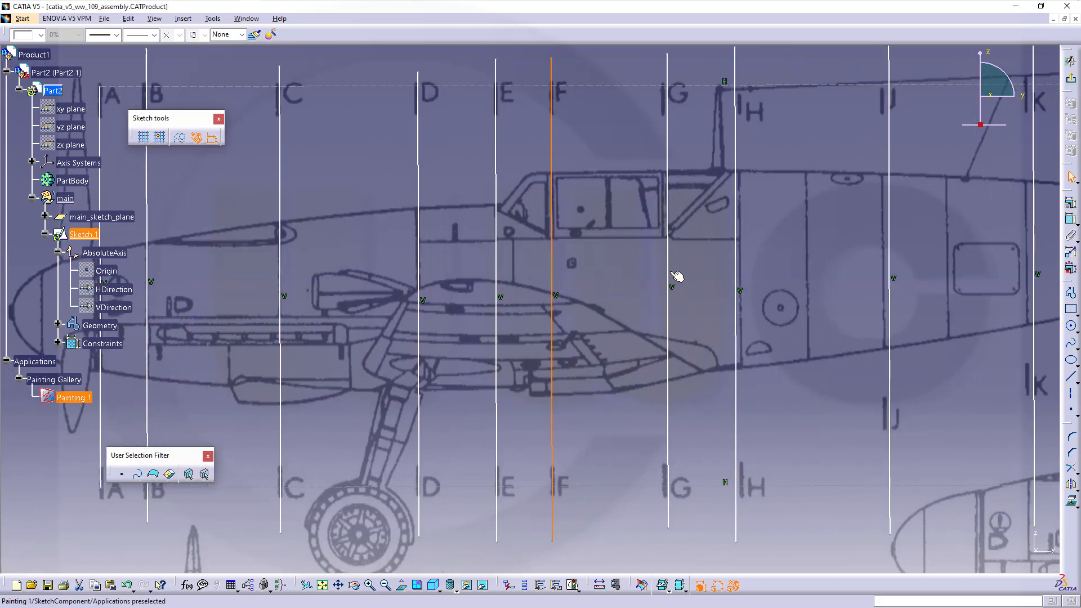
{"action": "left_click_drag", "start_coordinate": [670, 281], "coordinate": [665, 281]}
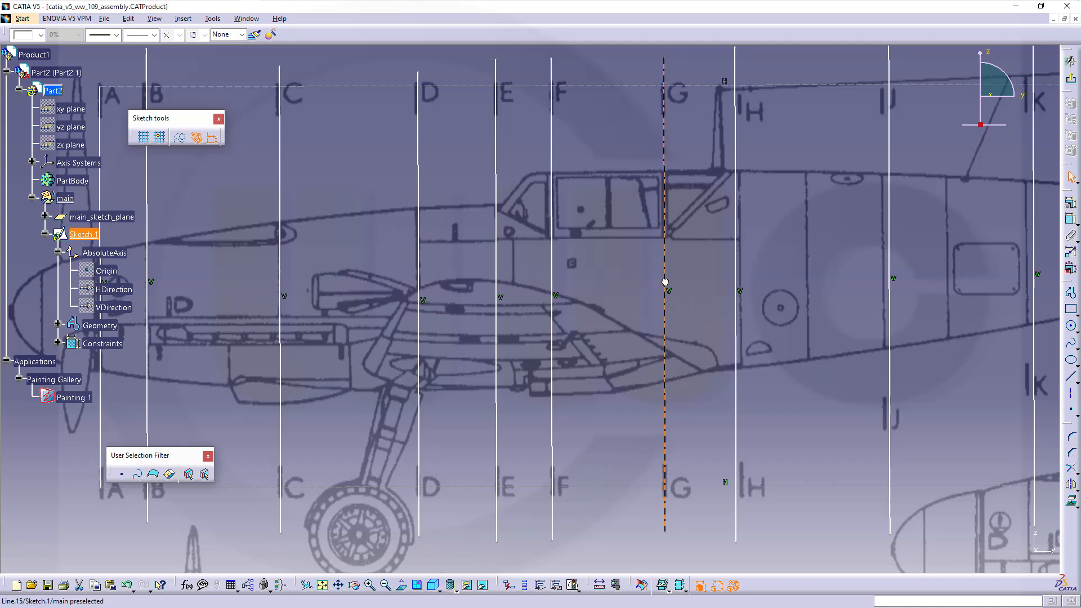
{"action": "left_click_drag", "start_coordinate": [739, 289], "coordinate": [742, 285]}
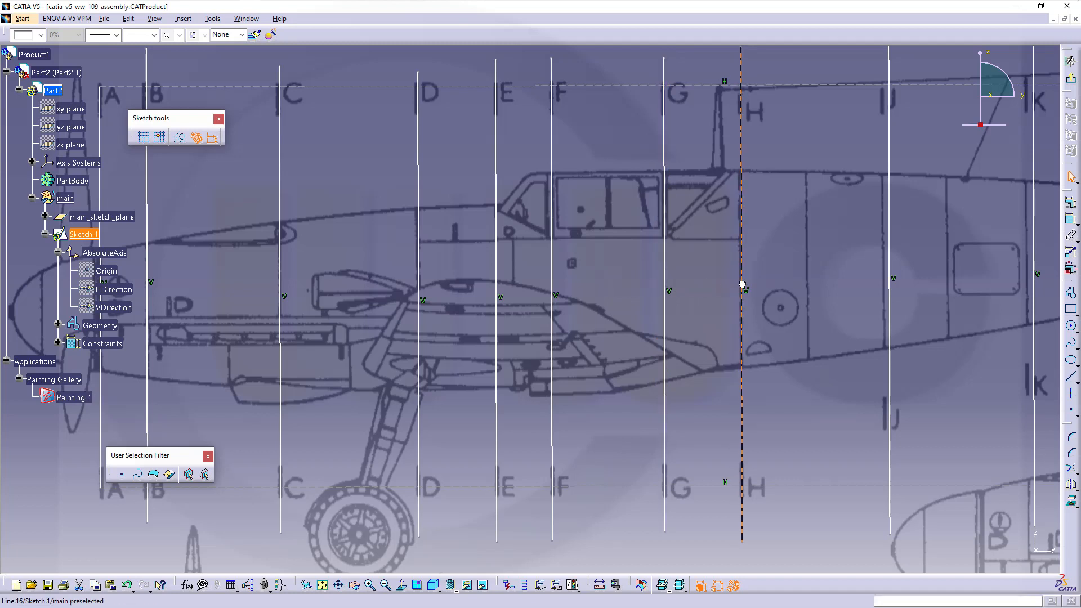
{"action": "left_click_drag", "start_coordinate": [889, 316], "coordinate": [884, 317]}
{"action": "middle_click_drag", "start_coordinate": [936, 338], "coordinate": [683, 356]}
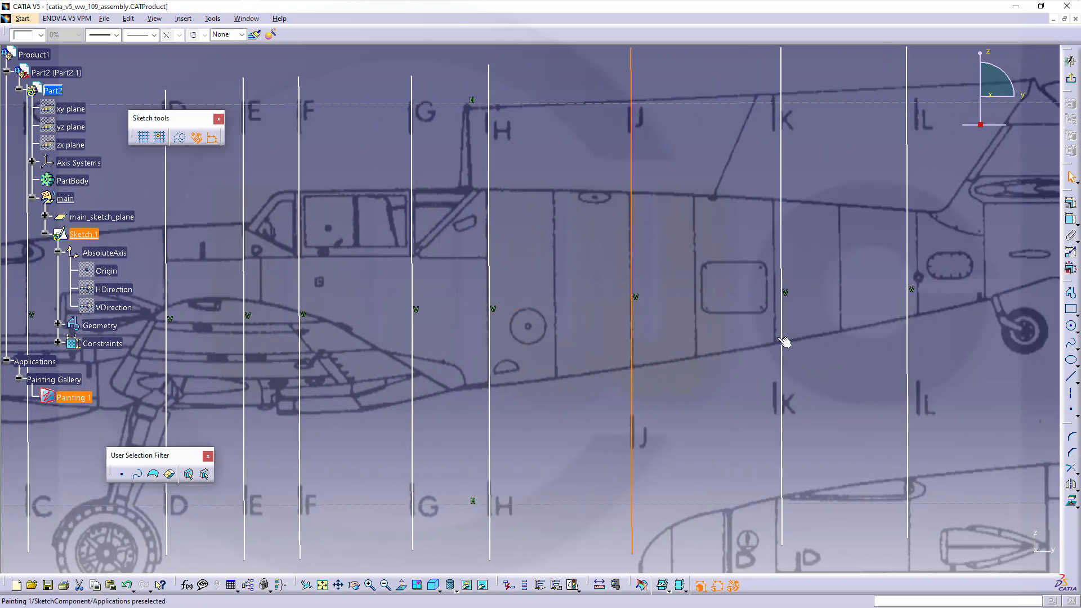
{"action": "left_click_drag", "start_coordinate": [782, 336], "coordinate": [776, 336]}
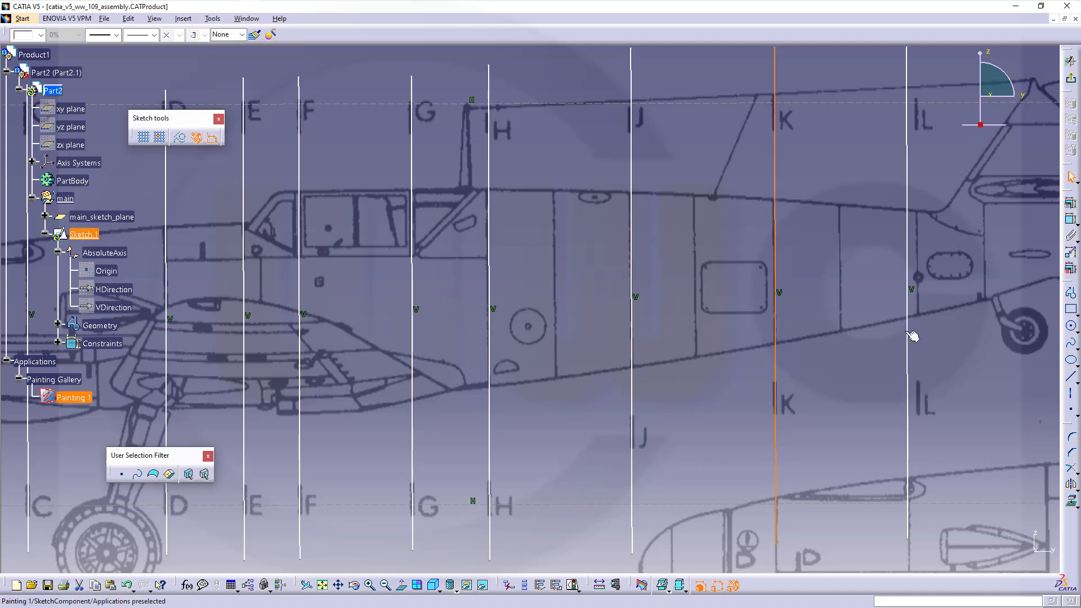
{"action": "left_click_drag", "start_coordinate": [908, 336], "coordinate": [918, 332]}
{"action": "middle_click_drag", "start_coordinate": [969, 353], "coordinate": [670, 408]}
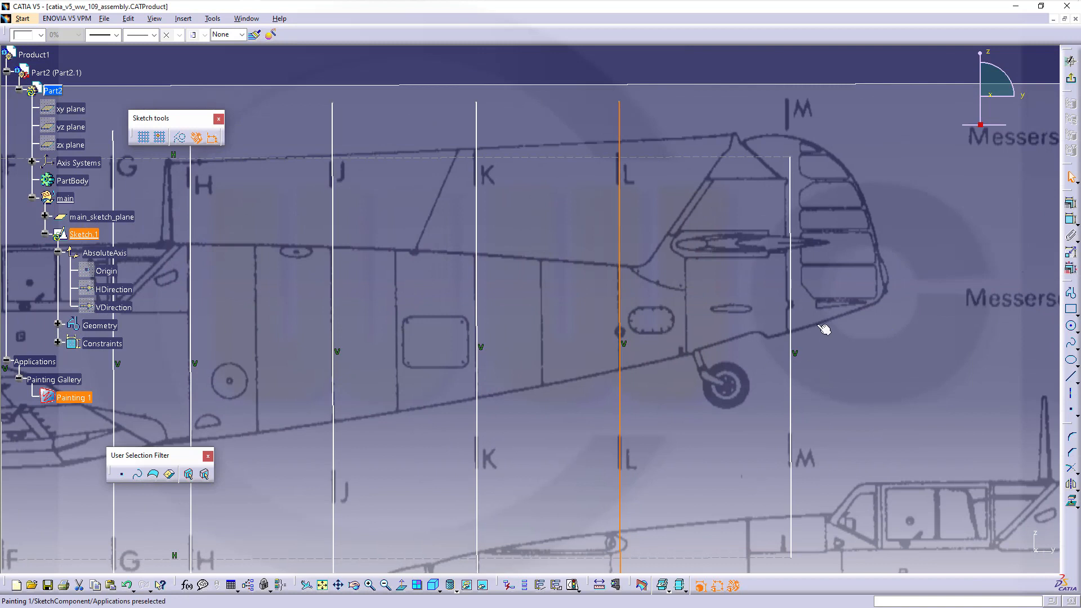
{"action": "left_click", "coordinate": [798, 366]}
{"action": "left_click_drag", "start_coordinate": [800, 368], "coordinate": [789, 357]}
{"action": "mouse_move", "coordinate": [857, 410]}
{"action": "middle_mouse_down"}
{"action": "mouse_move", "coordinate": [917, 294]}
{"action": "mouse_move", "coordinate": [892, 393]}
{"action": "middle_mouse_up"}
- Quick-trim the lower ends of station lines B through L at the dashed bottom line
{"action": "left_click", "coordinate": [694, 142]}
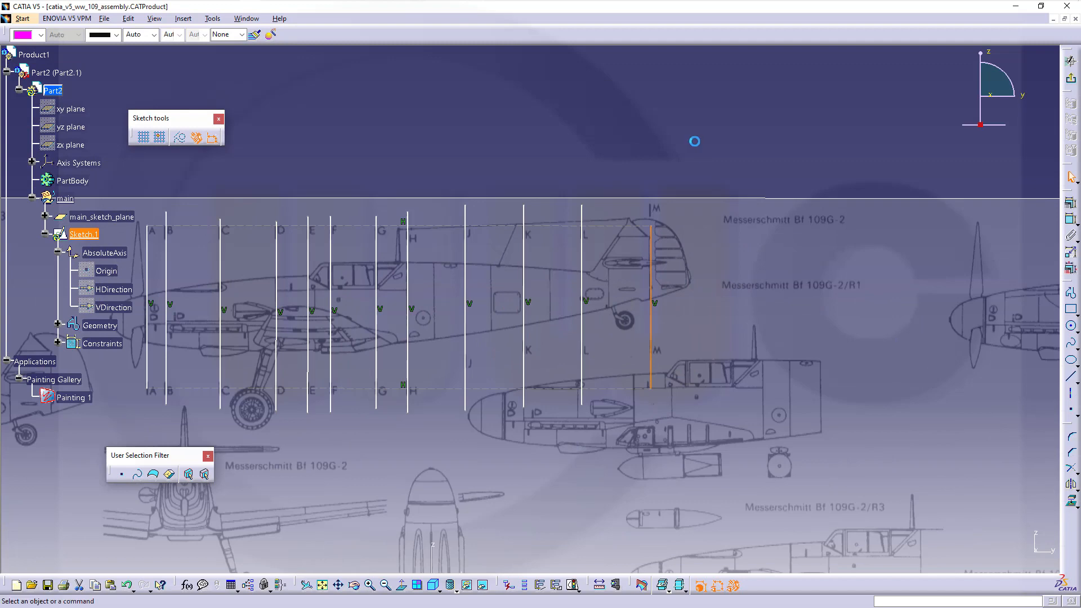
{"action": "left_click", "coordinate": [1077, 470]}
{"action": "left_click", "coordinate": [1040, 485]}
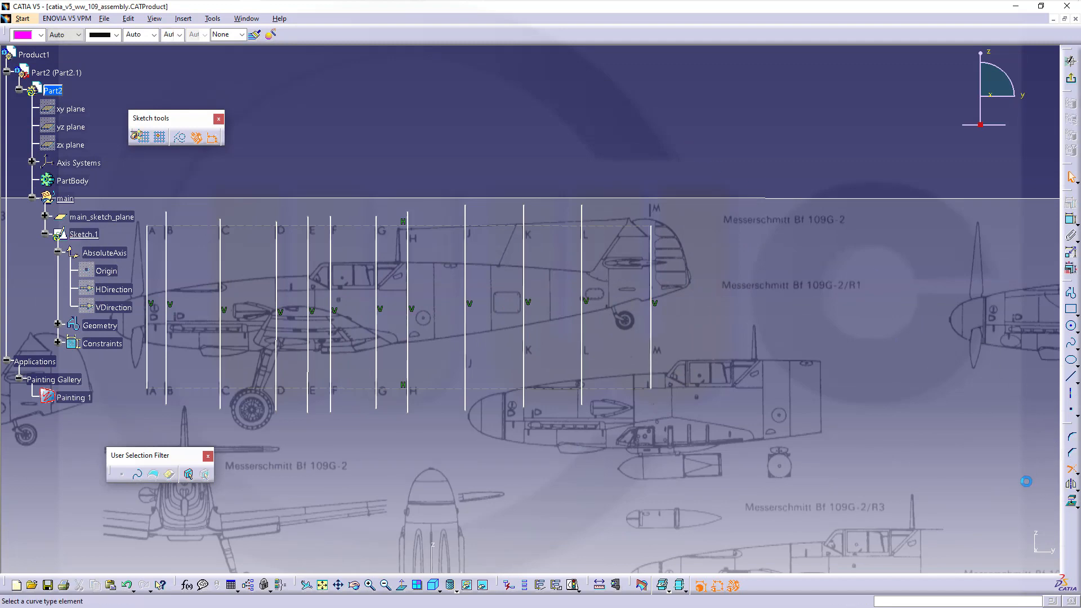
{"action": "middle_click_drag", "start_coordinate": [597, 459], "coordinate": [669, 437]}
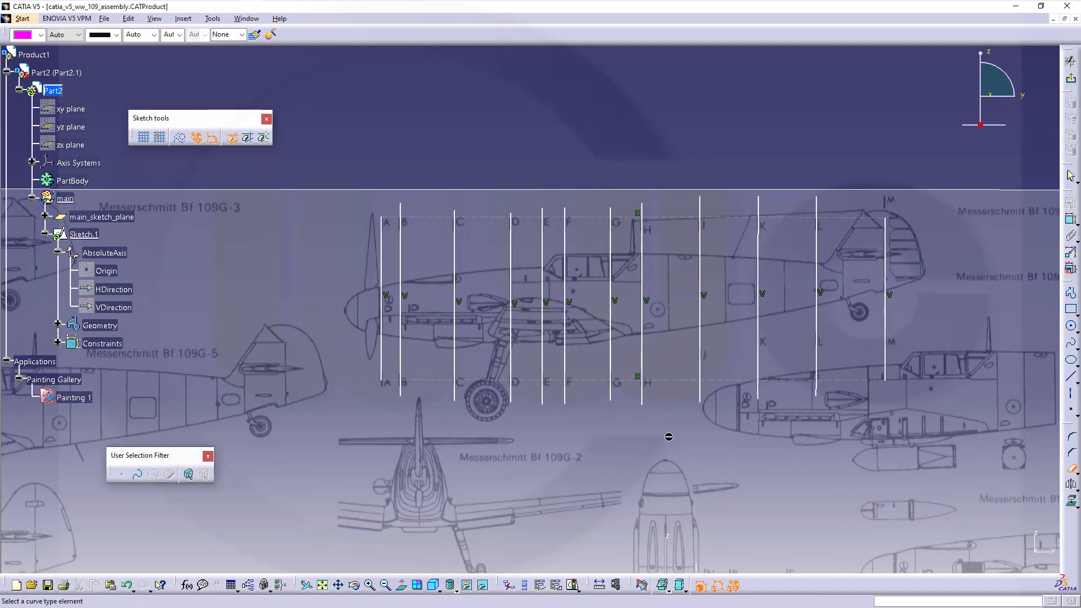
{"action": "left_click", "coordinate": [400, 394]}
{"action": "left_click", "coordinate": [455, 393]}
{"action": "left_click", "coordinate": [512, 393]}
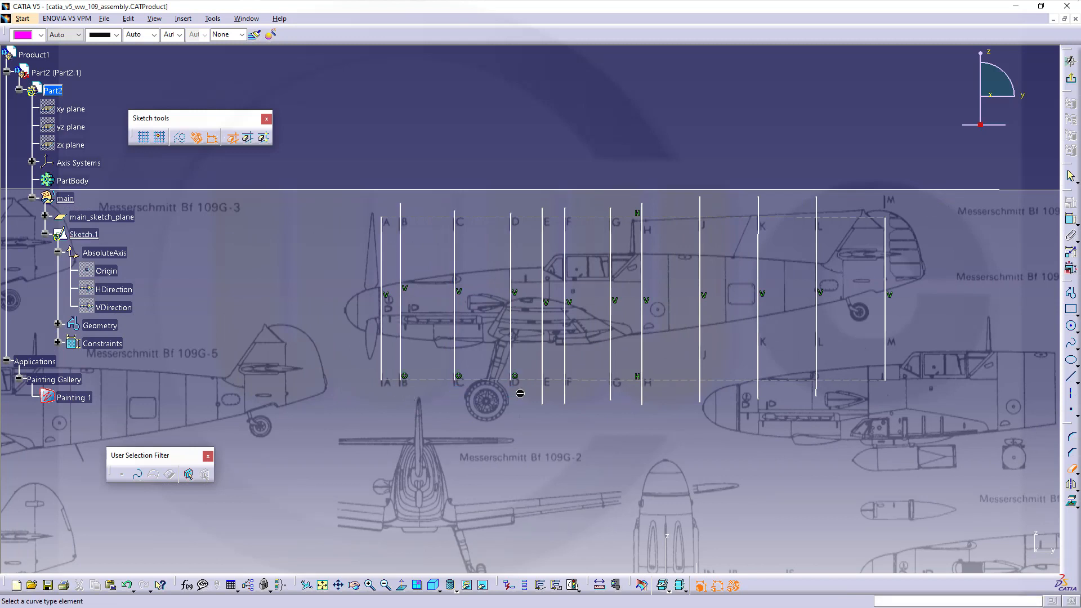
{"action": "left_click", "coordinate": [543, 394]}
{"action": "left_click", "coordinate": [565, 394]}
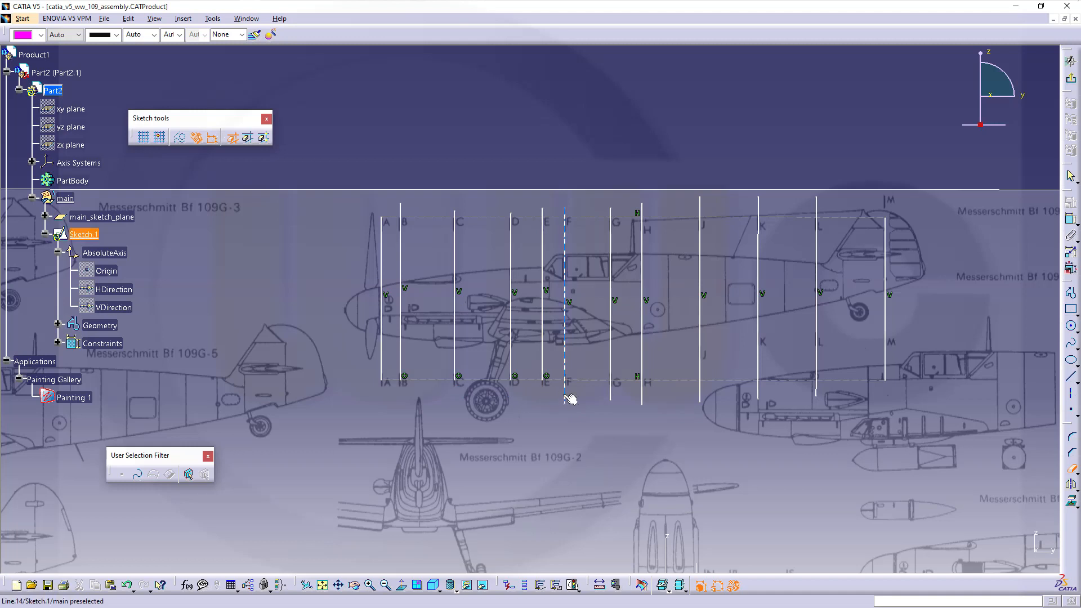
{"action": "left_click", "coordinate": [619, 396]}
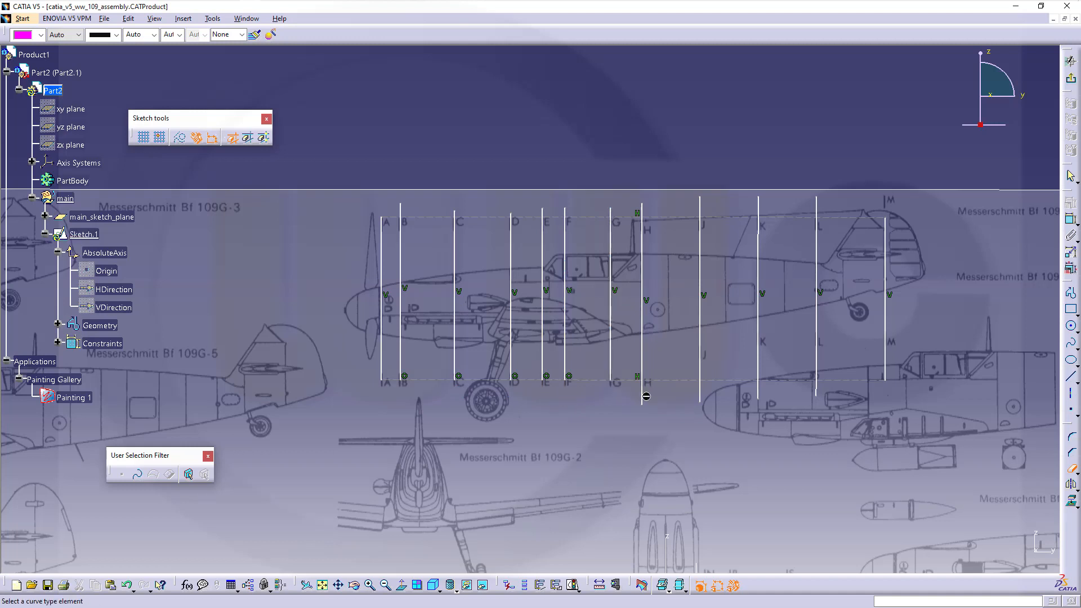
{"action": "left_click", "coordinate": [645, 396]}
{"action": "left_click", "coordinate": [704, 395]}
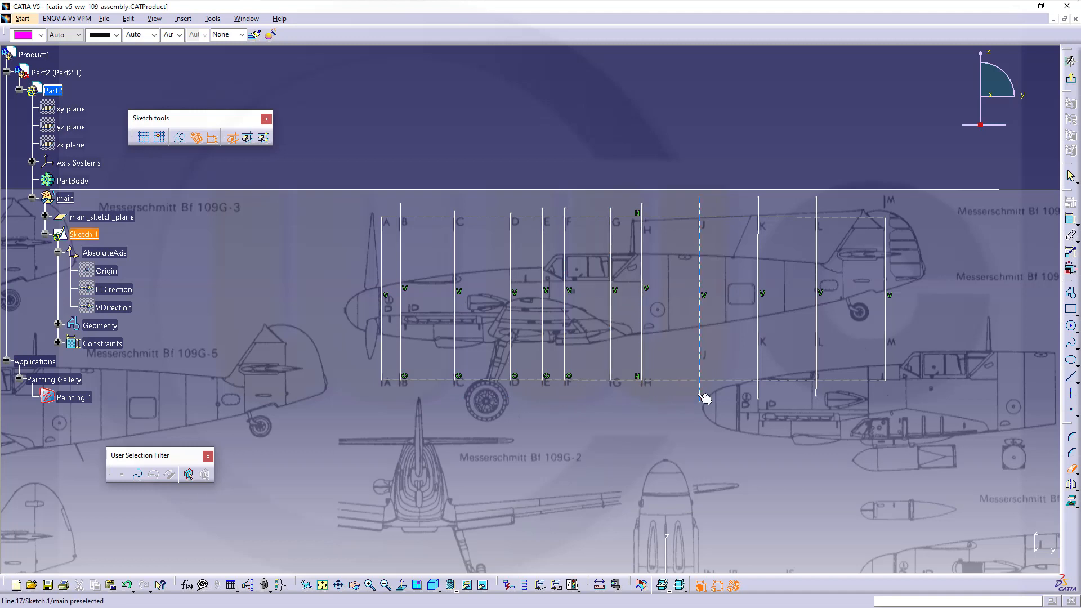
{"action": "left_click", "coordinate": [763, 395]}
{"action": "left_click", "coordinate": [817, 395]}
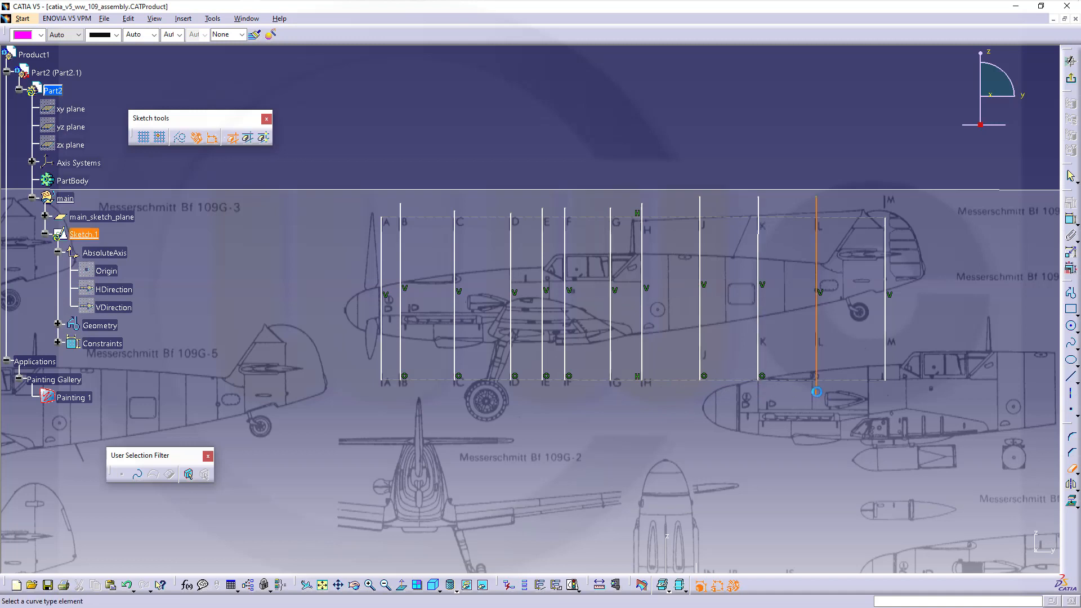
- Trim the upper ends of station lines L back to B at the dashed top line, then exit the sketch
{"action": "left_click", "coordinate": [816, 208]}
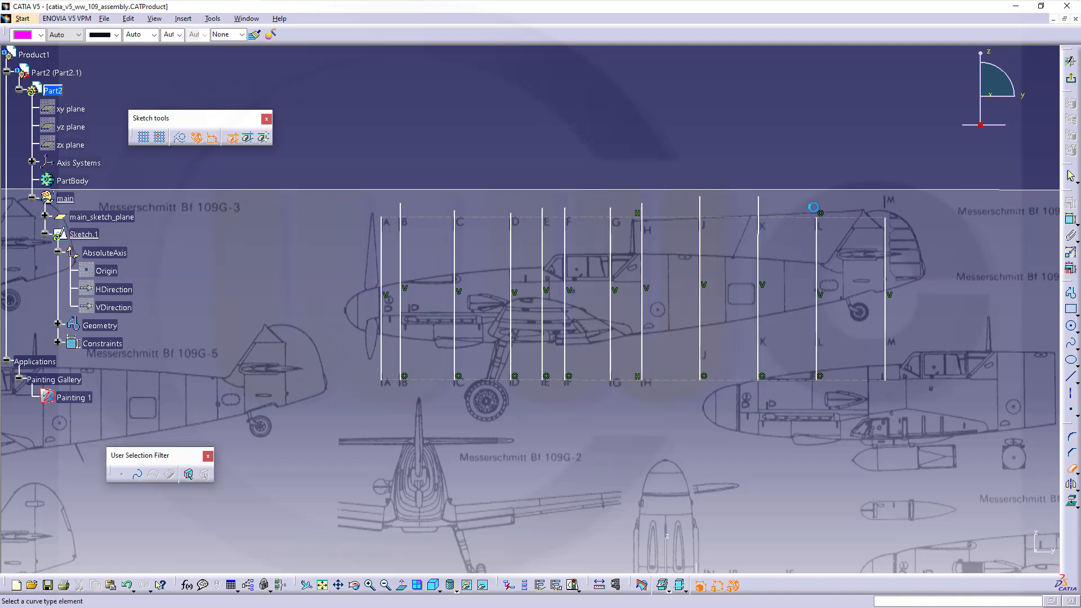
{"action": "left_click", "coordinate": [760, 206]}
{"action": "left_click", "coordinate": [700, 206]}
{"action": "left_click", "coordinate": [644, 208]}
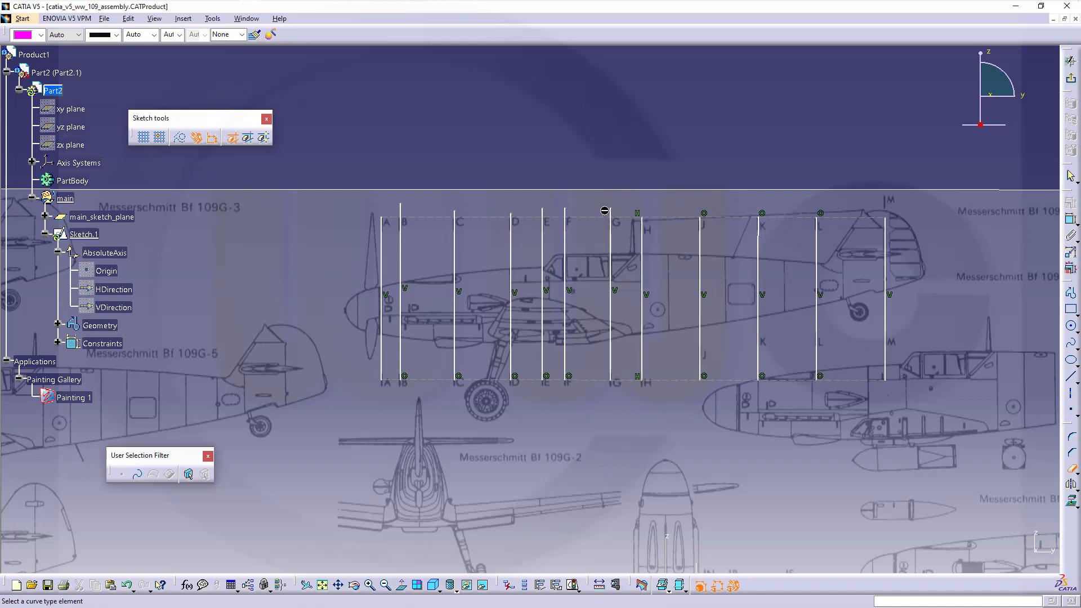
{"action": "left_click", "coordinate": [611, 210]}
{"action": "left_click", "coordinate": [565, 208]}
{"action": "left_click", "coordinate": [541, 211]}
{"action": "left_click", "coordinate": [401, 208]}
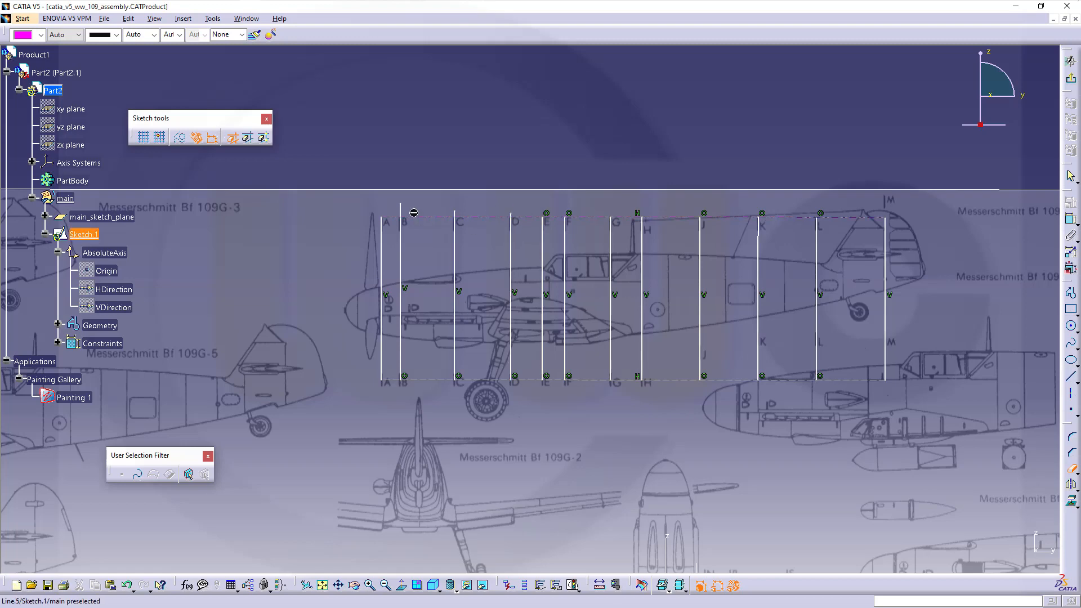
{"action": "mouse_move", "coordinate": [478, 282]}
{"action": "middle_mouse_down"}
{"action": "mouse_move", "coordinate": [491, 292]}
{"action": "mouse_move", "coordinate": [482, 225]}
{"action": "middle_mouse_up"}
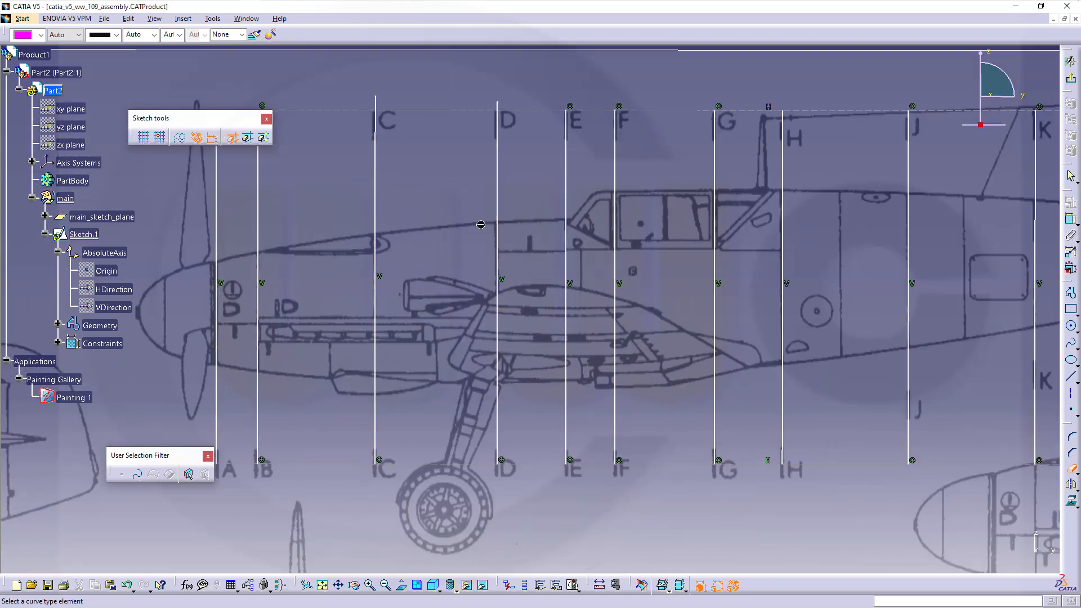
{"action": "left_click", "coordinate": [505, 108]}
{"action": "left_click", "coordinate": [375, 108]}
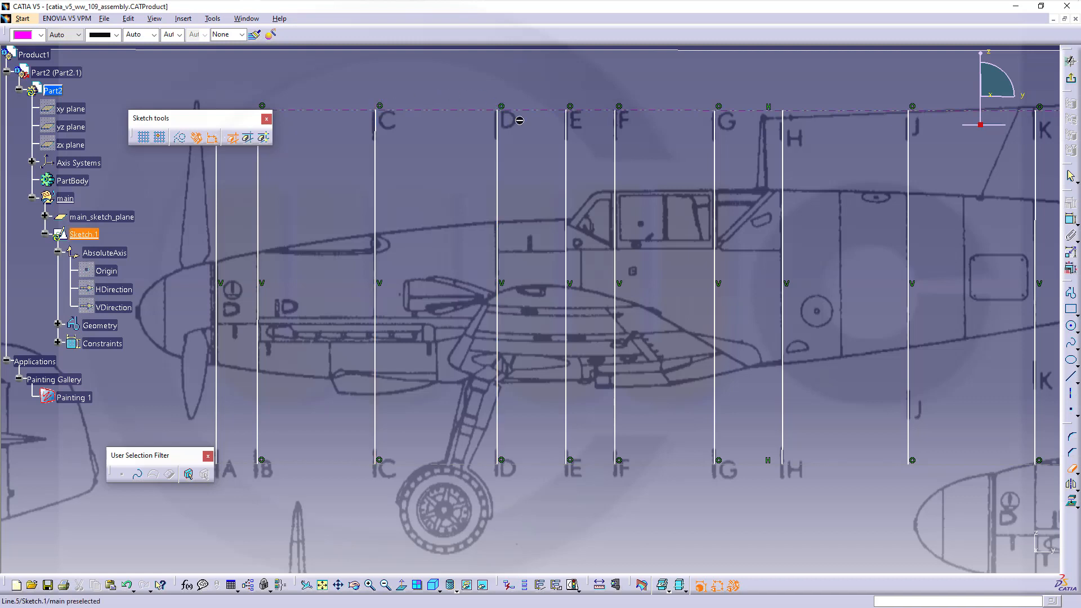
{"action": "left_click", "coordinate": [1071, 82]}
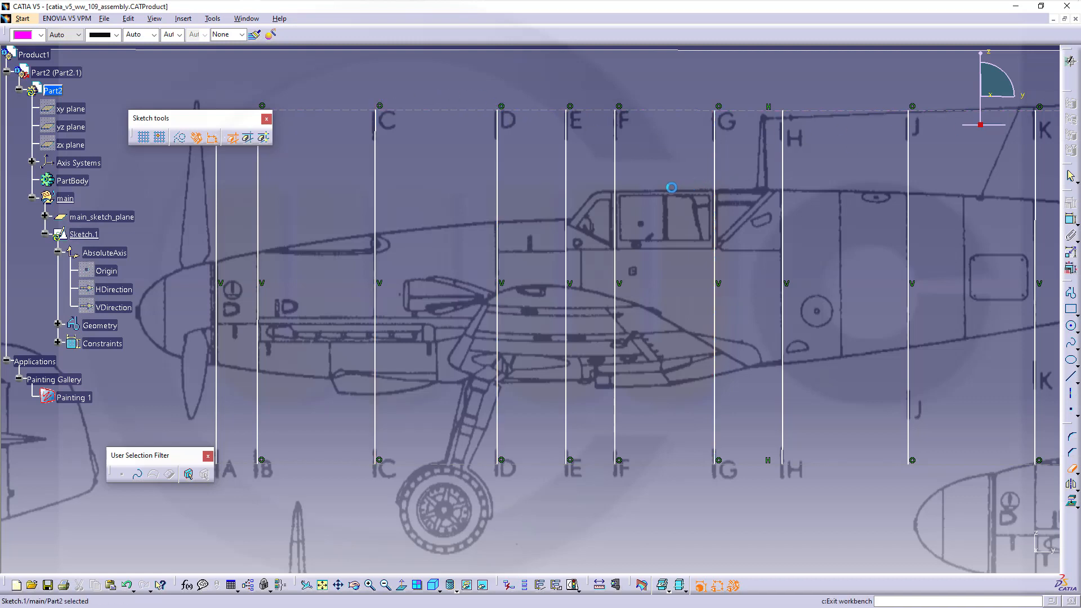
- Set Sketch.1's Feature Name to planes_reference_sketch in its properties
{"action": "left_click", "coordinate": [88, 237]}
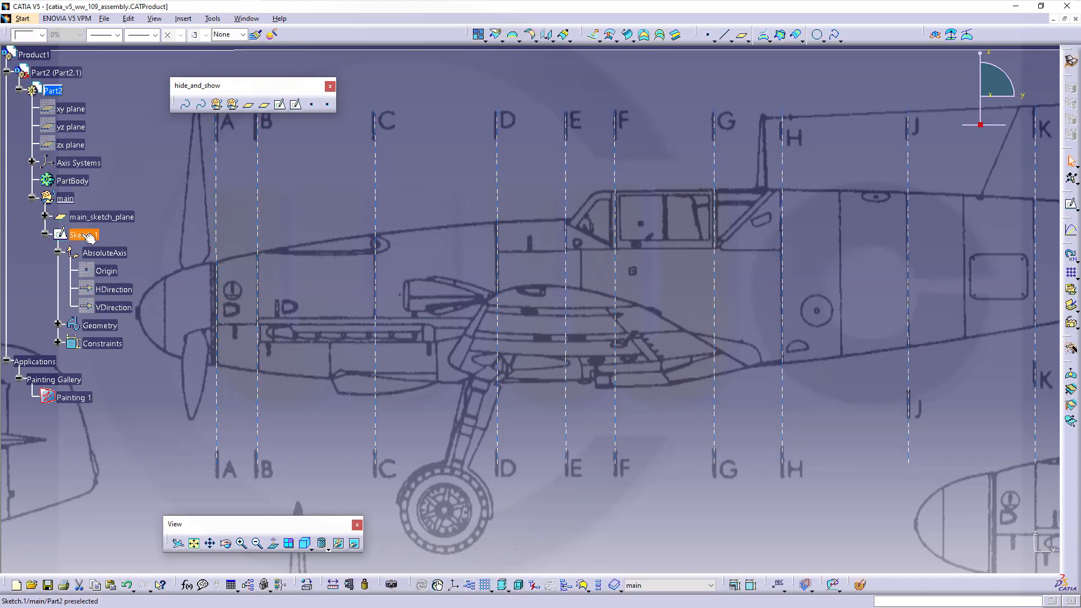
{"action": "right_click", "coordinate": [86, 238]}
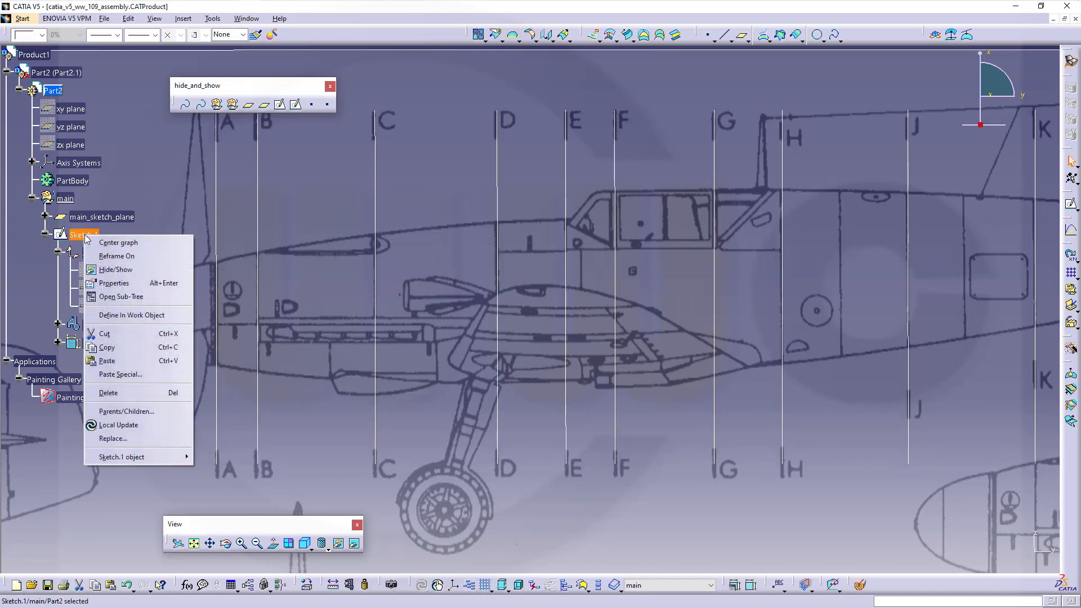
{"action": "left_click", "coordinate": [113, 283]}
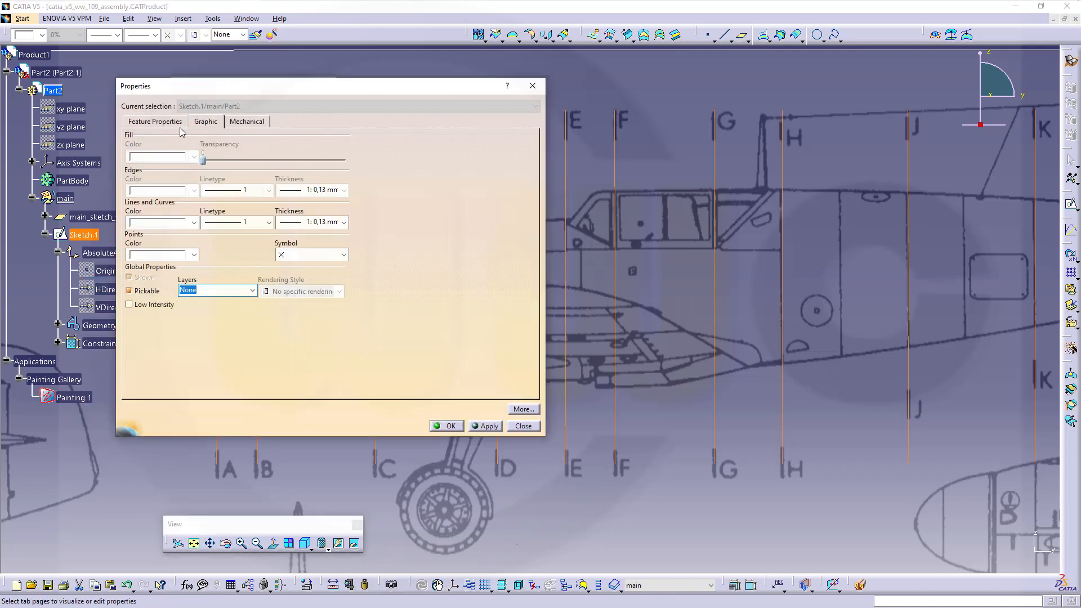
{"action": "left_click", "coordinate": [150, 121]}
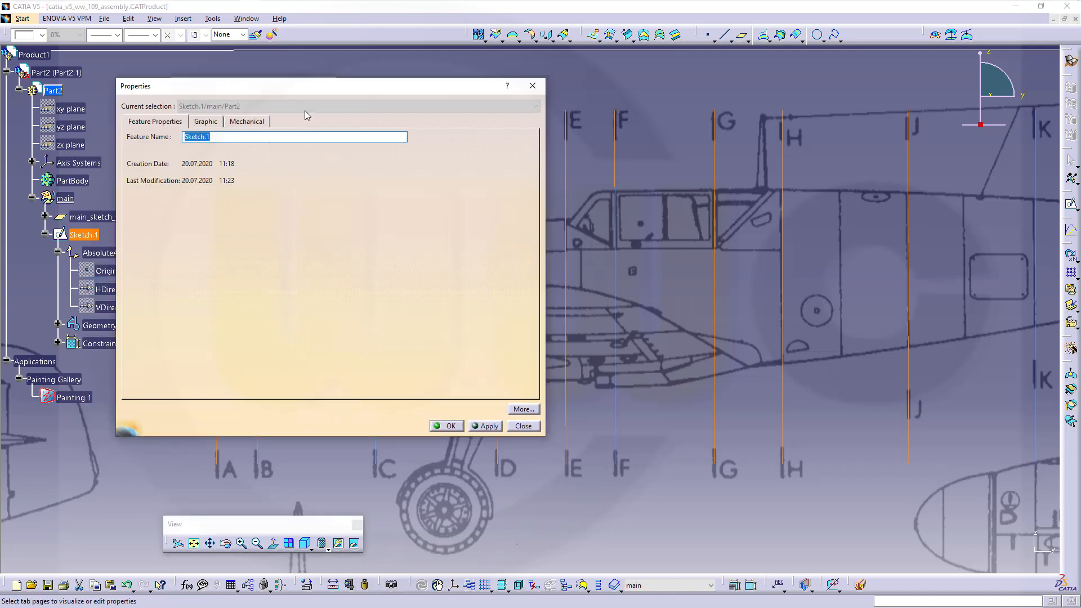
{"action": "type", "text": "plaens"}
{"action": "key", "text": "BackSpace"}
{"action": "key", "text": "BackSpace"}
{"action": "key", "text": "BackSpace"}
{"action": "type", "text": "nes_reference_sketch"}
{"action": "key", "text": "Return"}
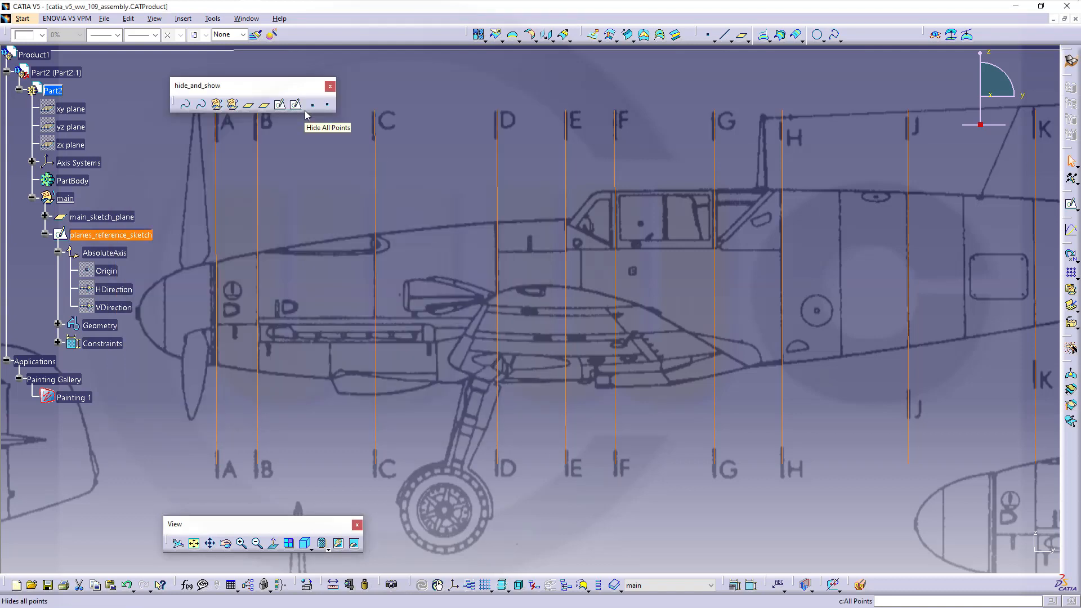
- Insert a geometrical set named section_planes with Part2 as its father
{"action": "left_click", "coordinate": [45, 235]}
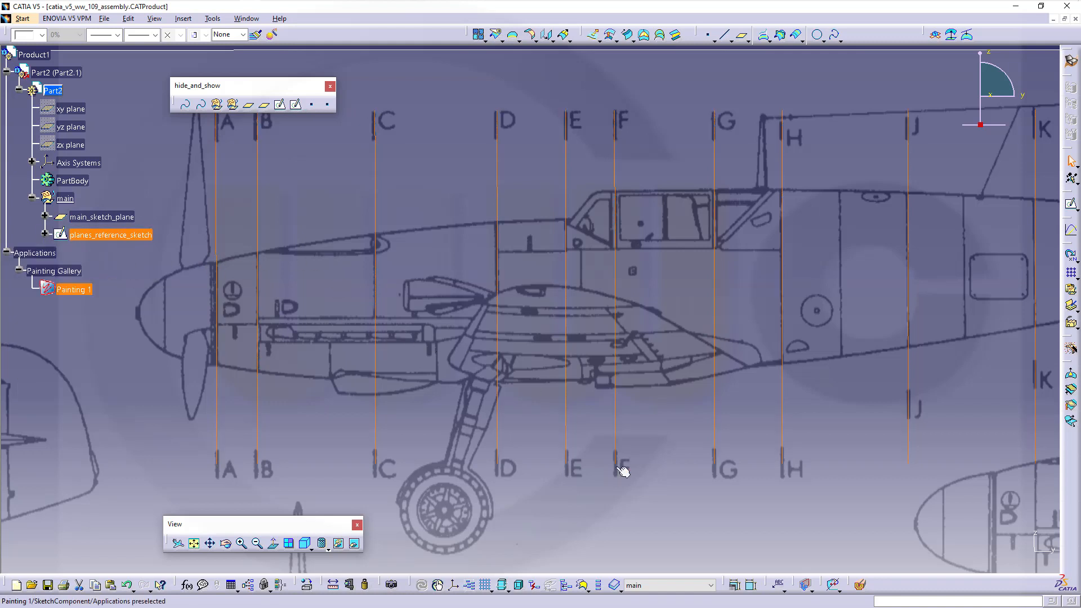
{"action": "left_click", "coordinate": [122, 266]}
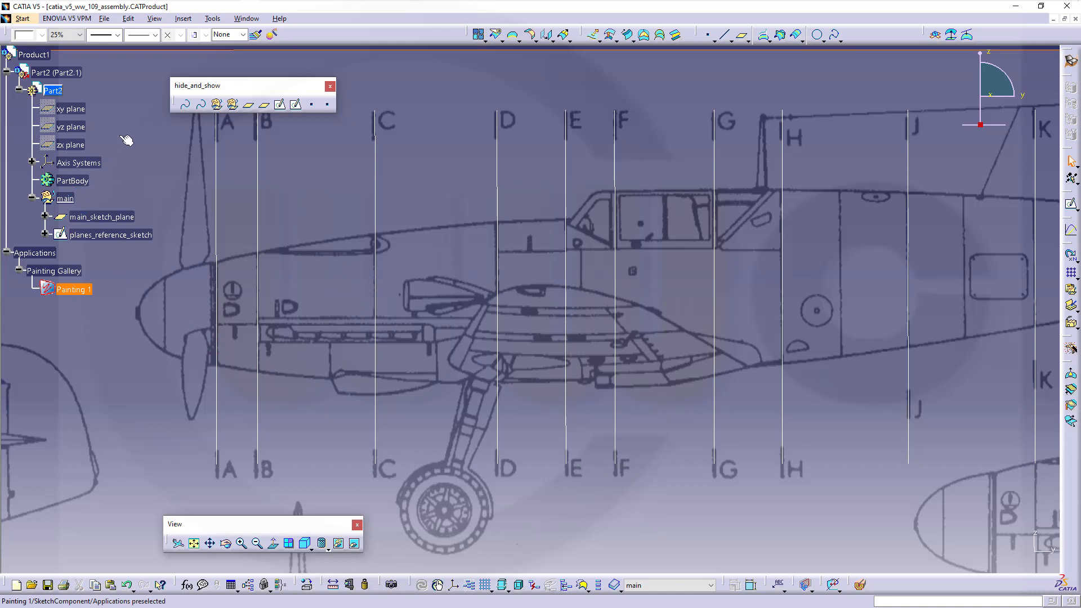
{"action": "left_click", "coordinate": [182, 18]}
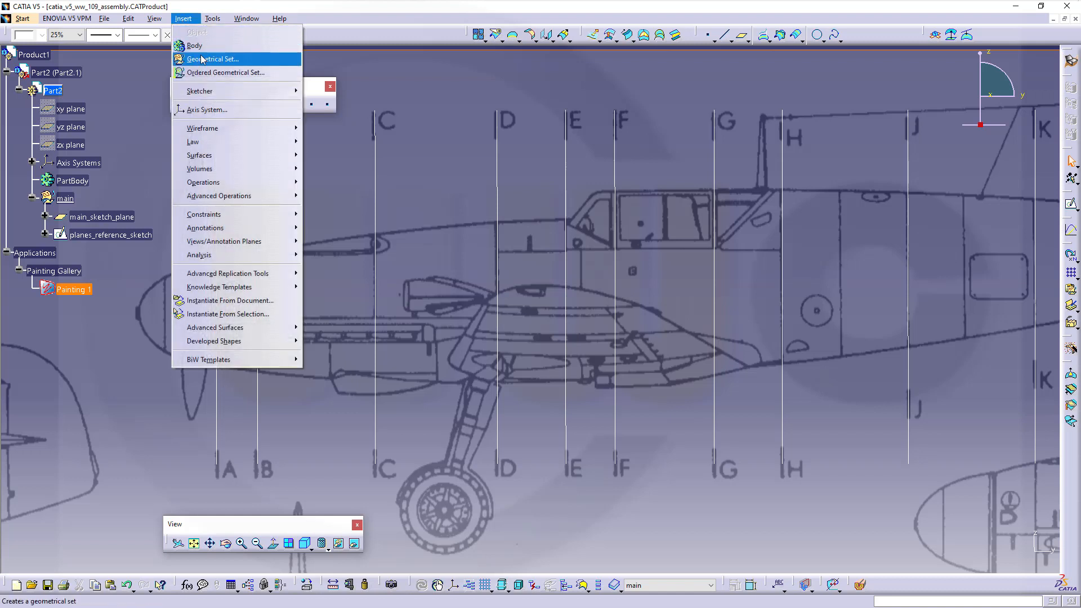
{"action": "left_click", "coordinate": [203, 60]}
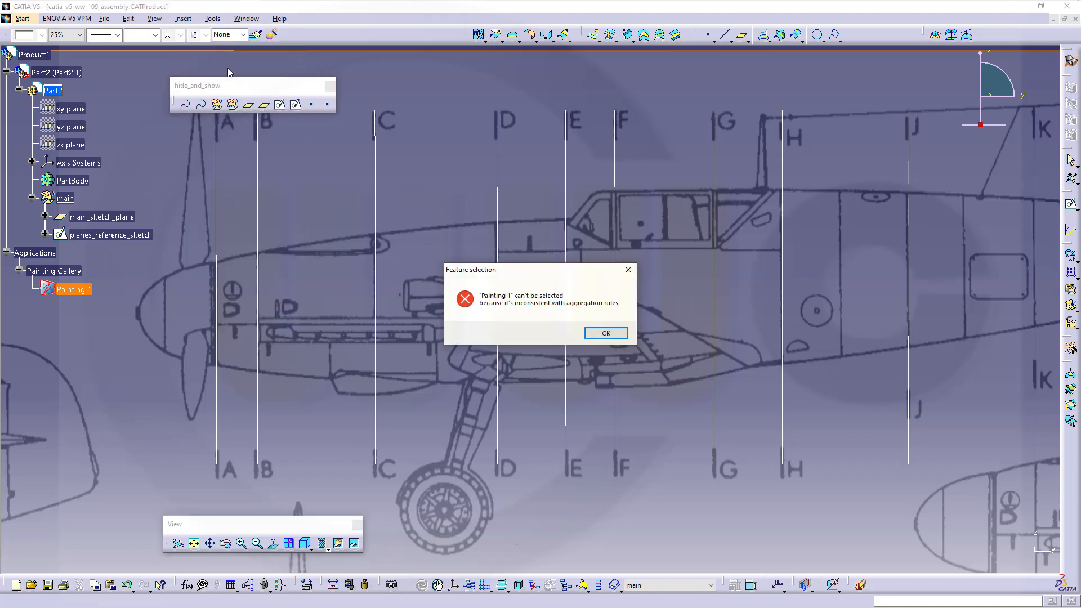
{"action": "left_click", "coordinate": [605, 333]}
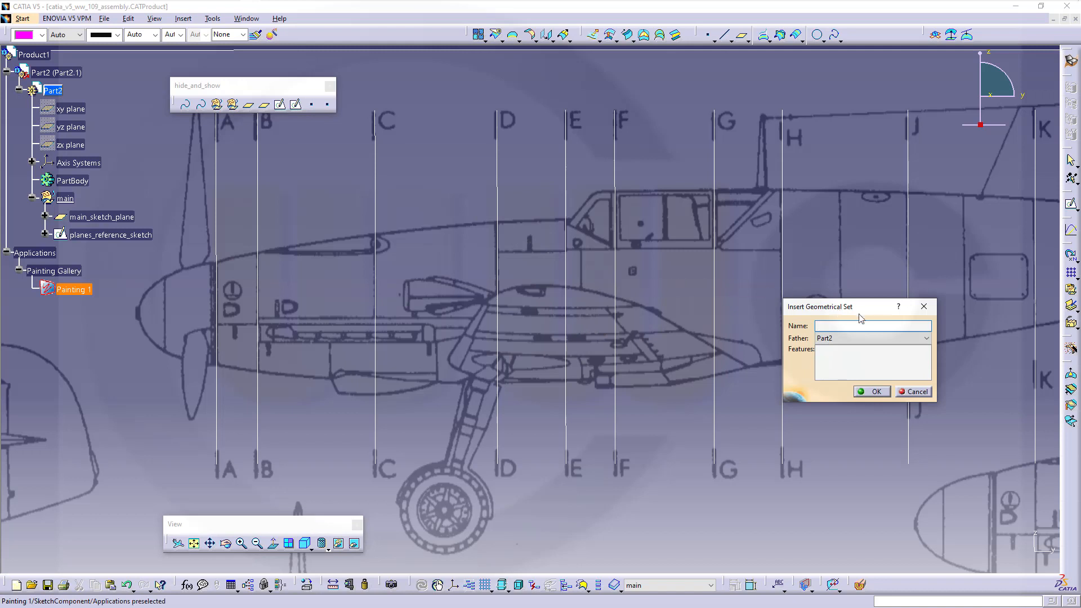
{"action": "left_click", "coordinate": [926, 339]}
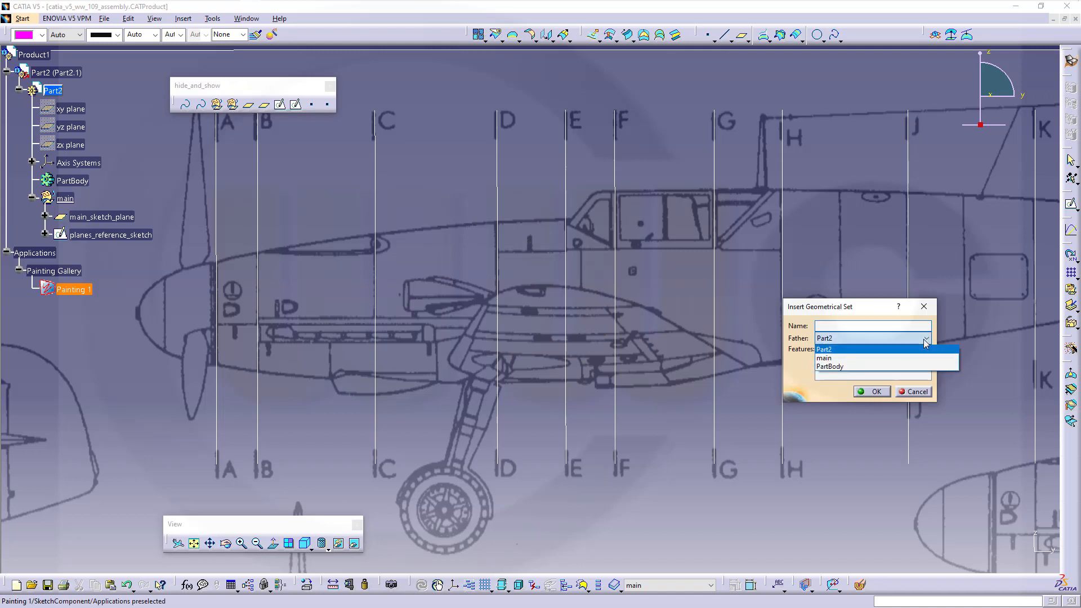
{"action": "left_click", "coordinate": [828, 355]}
{"action": "left_click", "coordinate": [840, 325]}
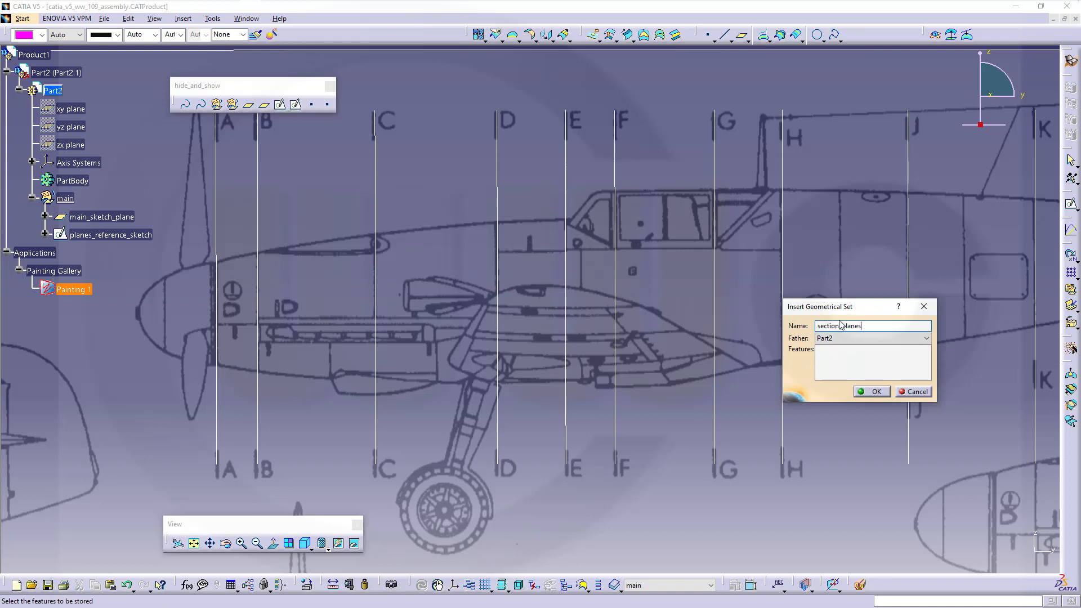
{"action": "key", "text": "Return"}
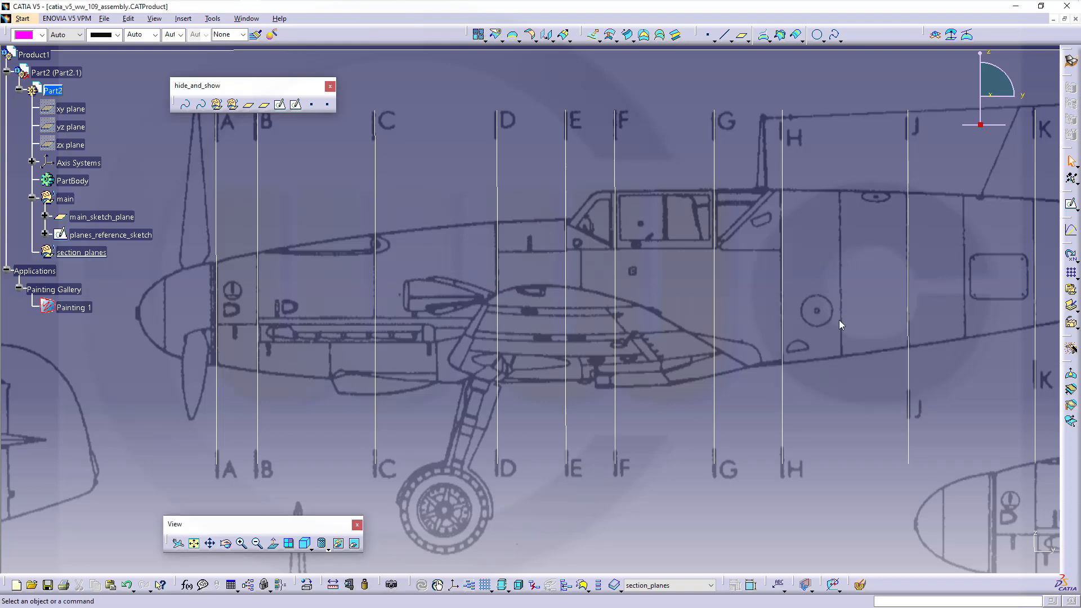
- Zoom out, pan and tilt the view to see the whole Bf 109G blueprint sheet in perspective
{"action": "left_click", "coordinate": [452, 277]}
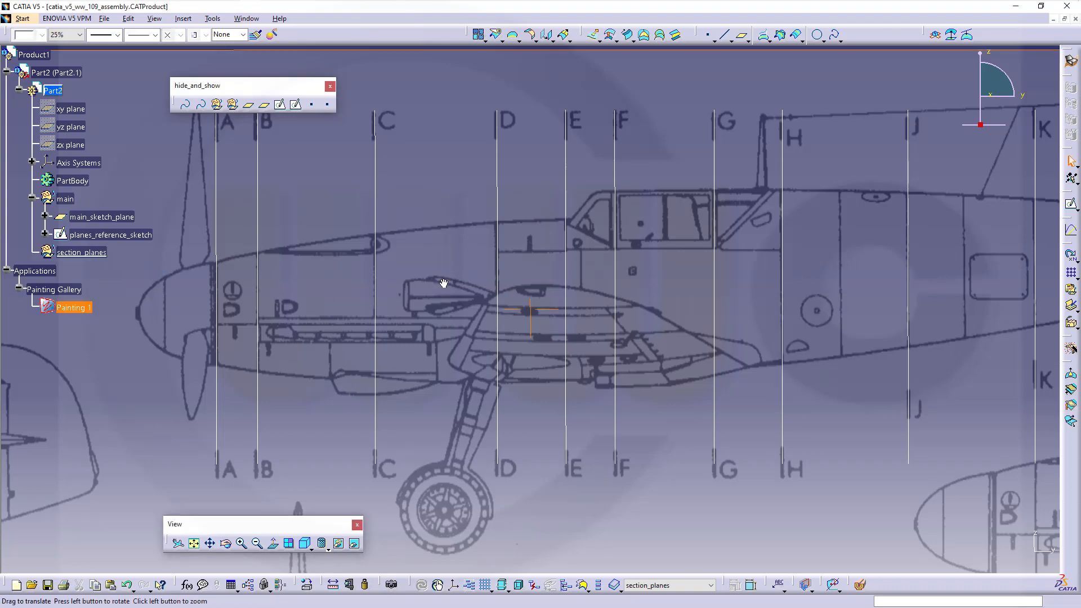
{"action": "mouse_move", "coordinate": [442, 284]}
{"action": "middle_mouse_down", "text": "ctrl"}
{"action": "mouse_move", "coordinate": [432, 361]}
{"action": "mouse_move", "coordinate": [475, 393]}
{"action": "middle_mouse_up", "text": "ctrl"}
{"action": "left_click", "coordinate": [609, 177]}
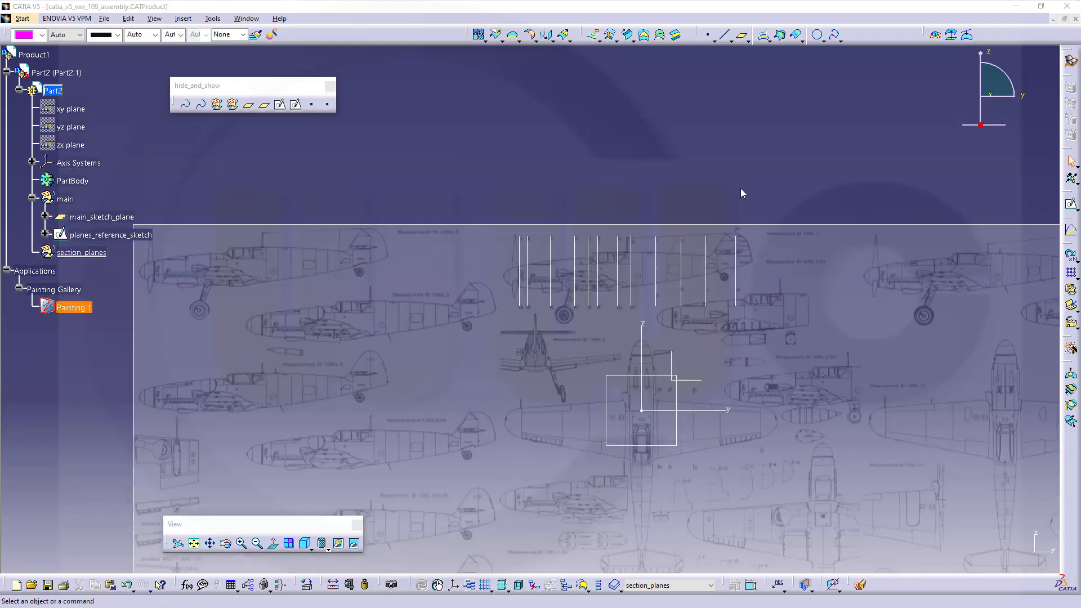
{"action": "left_click", "coordinate": [740, 189]}
{"action": "middle_click_drag", "start_coordinate": [741, 189], "coordinate": [708, 157]}
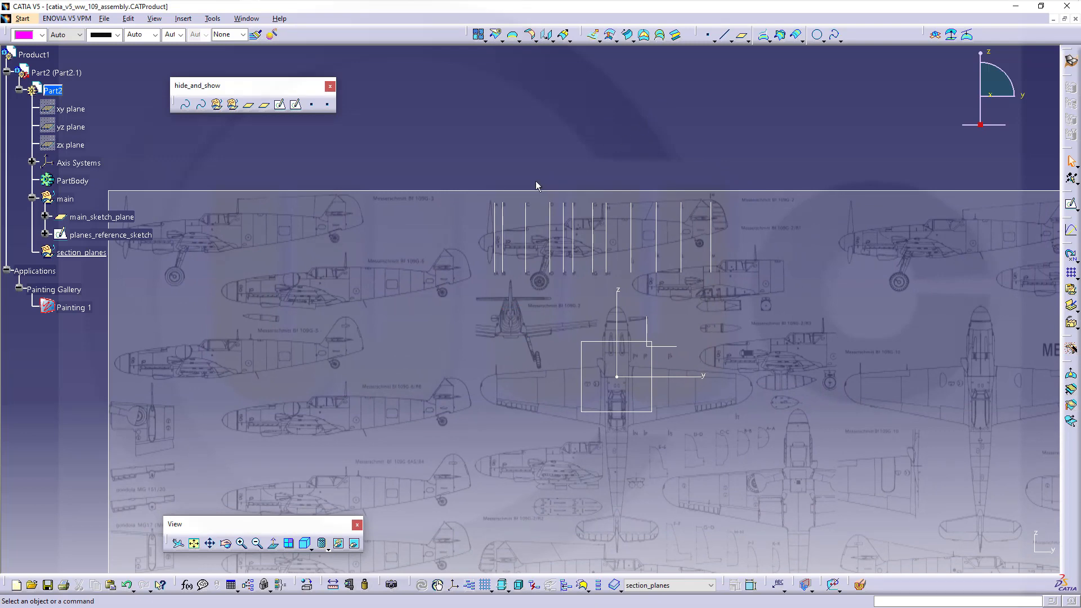
{"action": "mouse_move", "coordinate": [479, 331]}
{"action": "middle_mouse_down"}
{"action": "mouse_move", "coordinate": [510, 346]}
{"action": "mouse_move", "coordinate": [501, 294]}
{"action": "mouse_move", "coordinate": [524, 297]}
{"action": "mouse_move", "coordinate": [528, 310]}
{"action": "mouse_move", "coordinate": [564, 310]}
{"action": "mouse_move", "coordinate": [499, 301]}
{"action": "mouse_move", "coordinate": [530, 290]}
{"action": "mouse_move", "coordinate": [524, 272]}
{"action": "middle_mouse_up"}
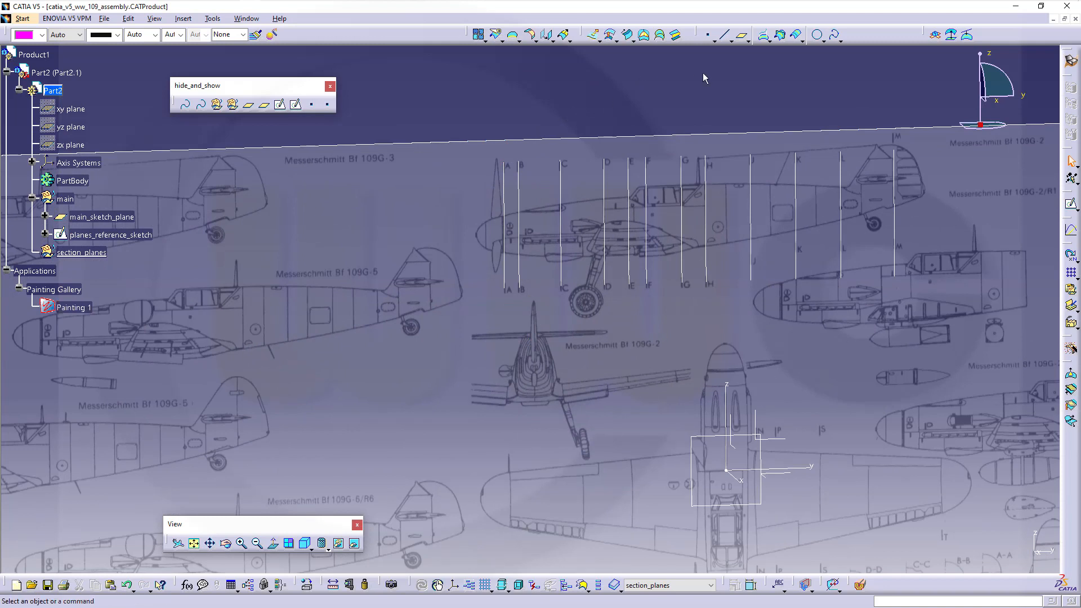
- Create a plane parallel to ZX through the sketch point on station line A
{"action": "left_click", "coordinate": [741, 37]}
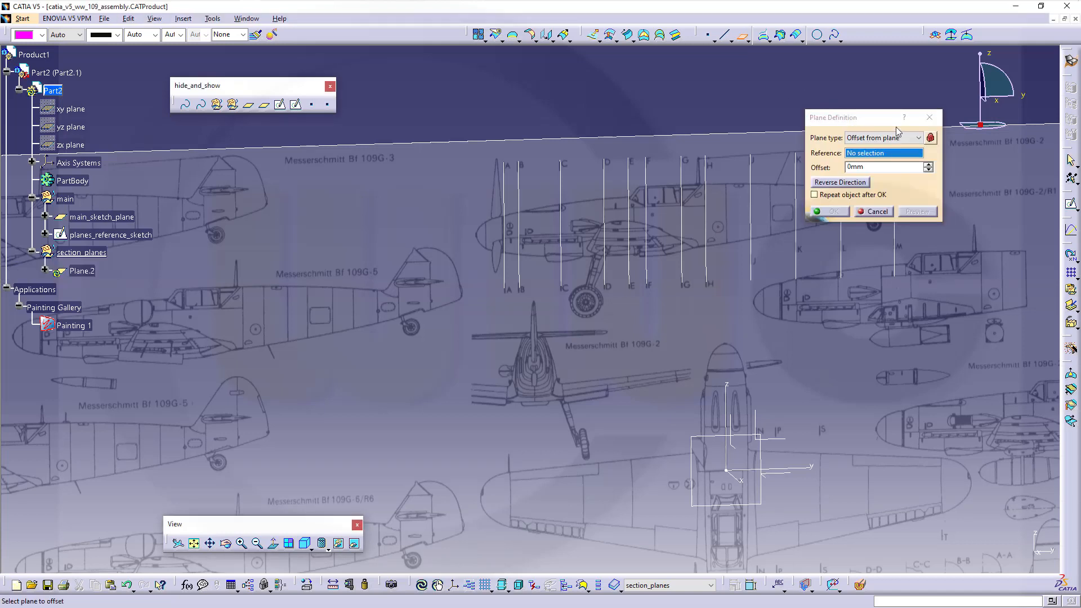
{"action": "left_click", "coordinate": [918, 138]}
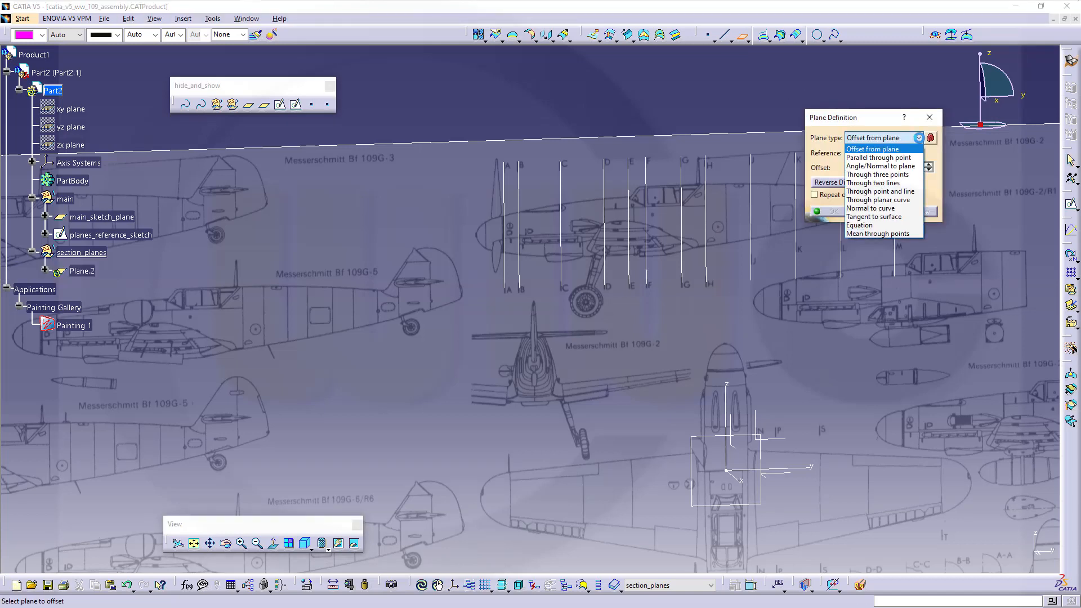
{"action": "left_click", "coordinate": [899, 158]}
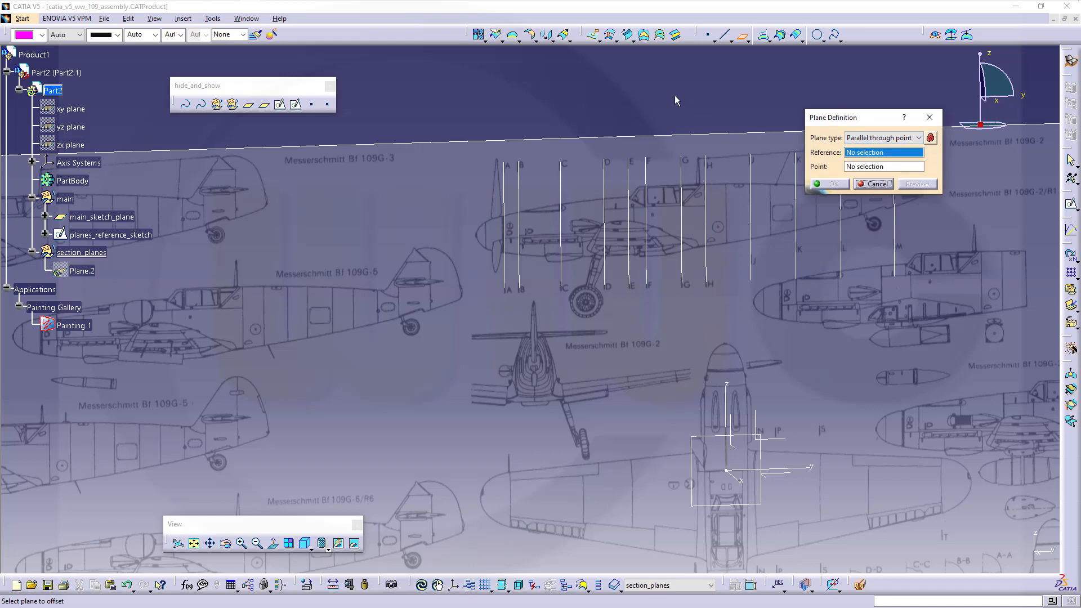
{"action": "left_click", "coordinate": [739, 448]}
{"action": "left_click", "coordinate": [497, 157]}
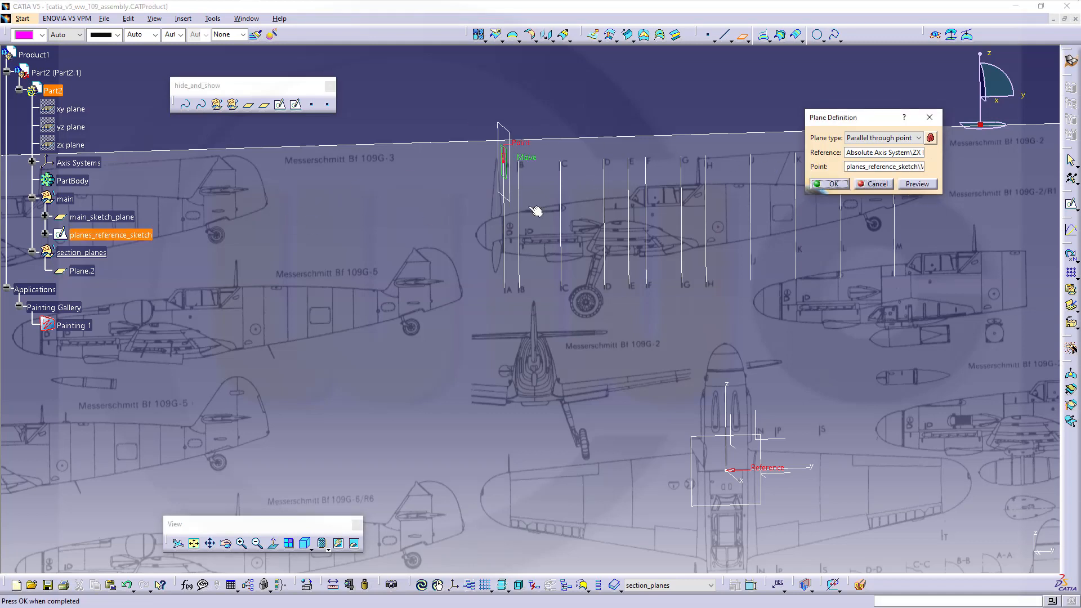
{"action": "left_click", "coordinate": [832, 186]}
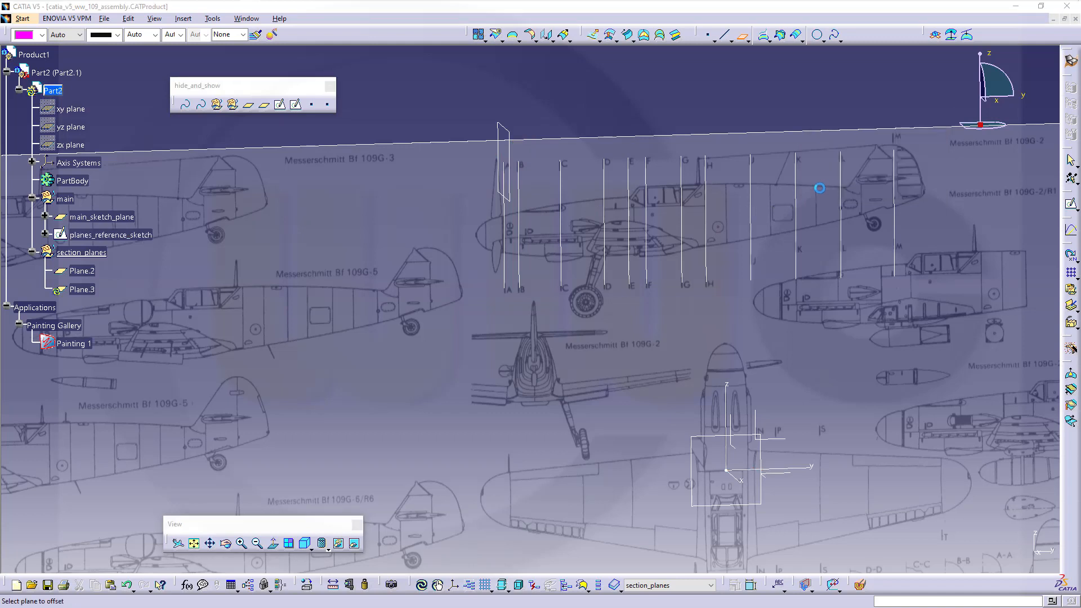
- Add ZX-parallel planes through the station points on lines B, C, D and E
{"action": "left_click", "coordinate": [733, 421]}
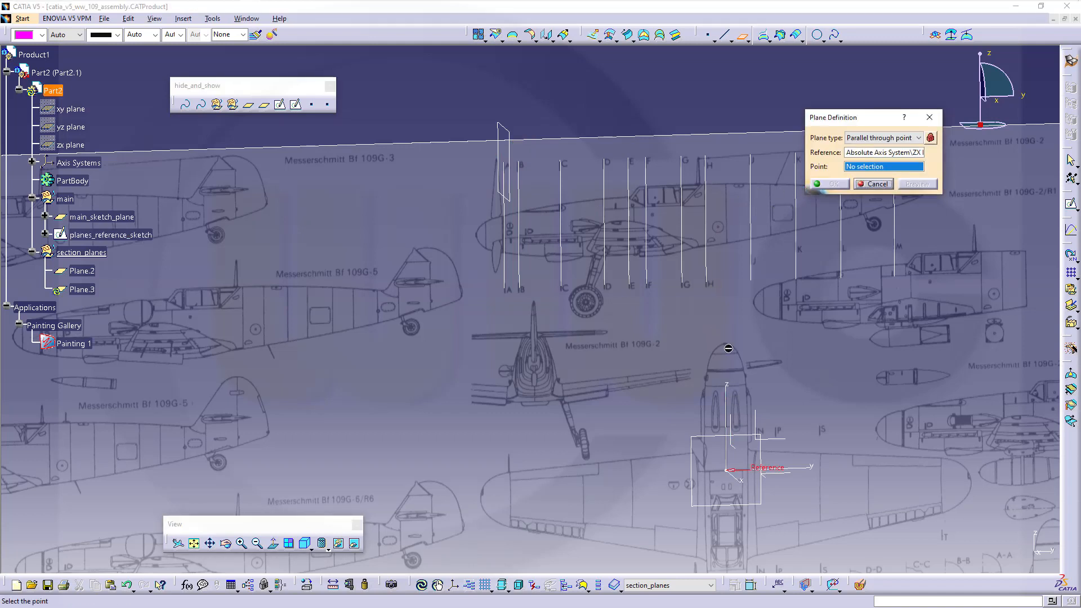
{"action": "left_click", "coordinate": [520, 164]}
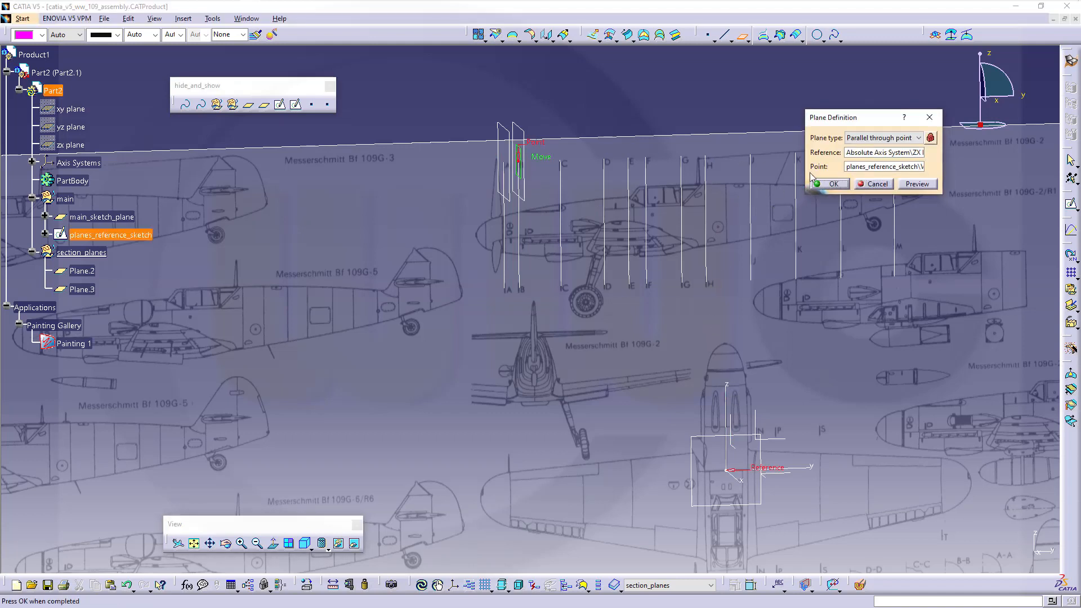
{"action": "left_click", "coordinate": [831, 185]}
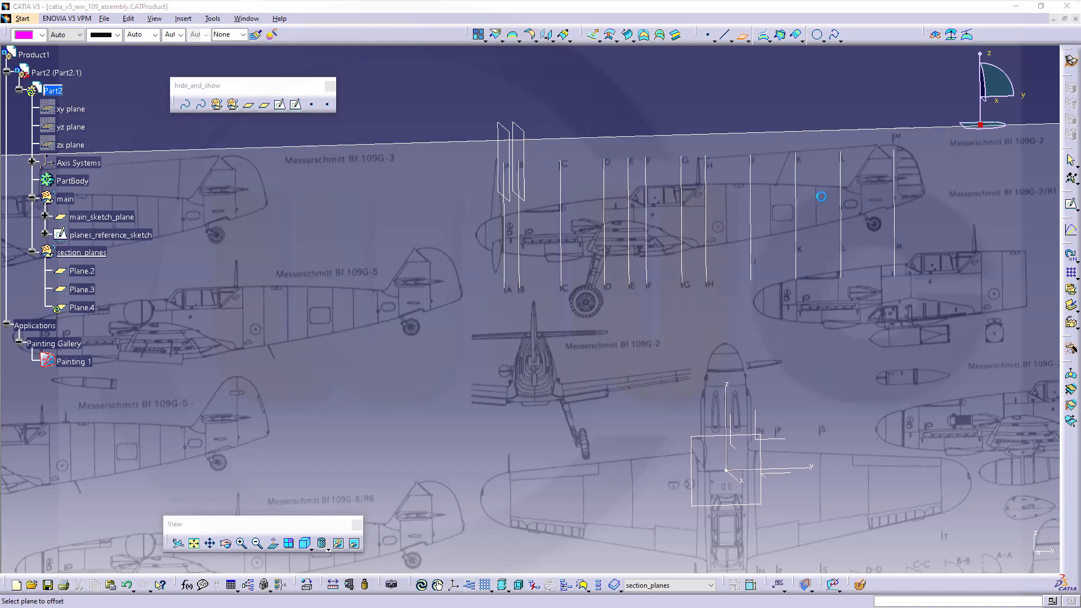
{"action": "left_click", "coordinate": [733, 421]}
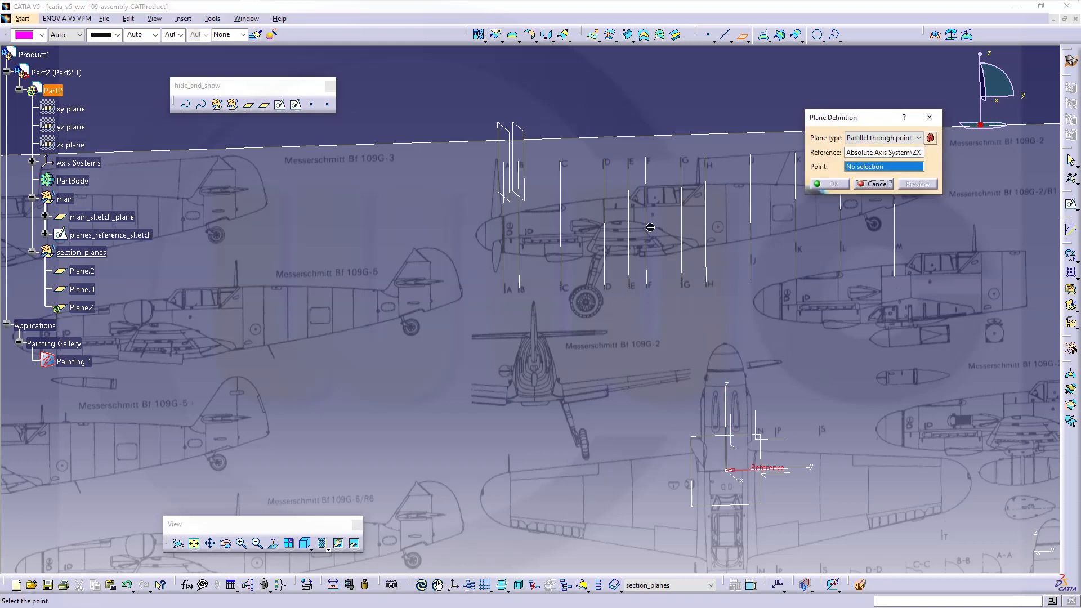
{"action": "left_click", "coordinate": [561, 161]}
{"action": "left_click", "coordinate": [830, 185]}
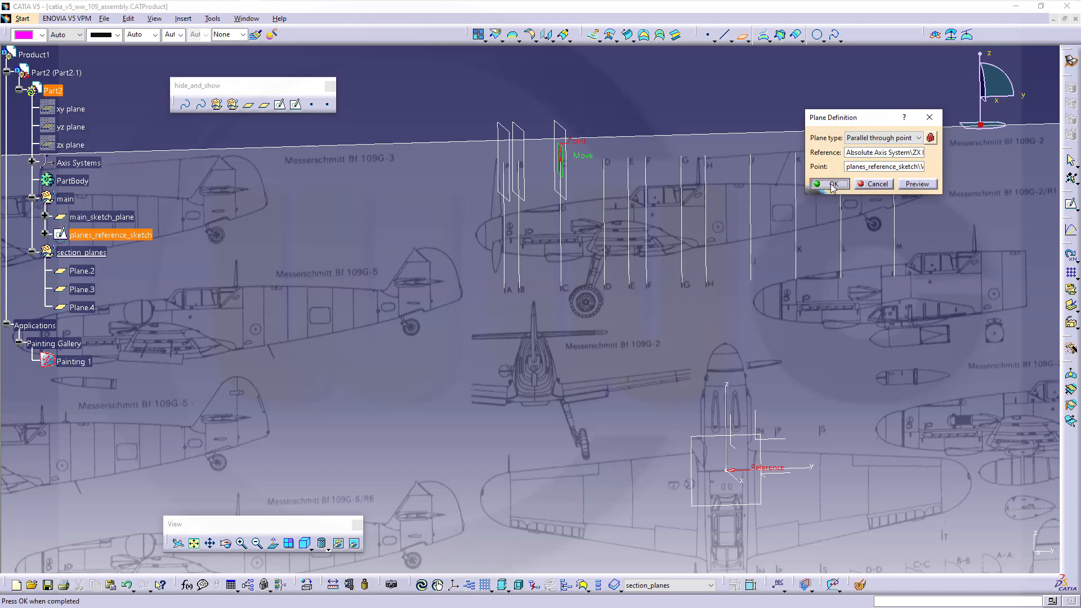
{"action": "left_click", "coordinate": [737, 422]}
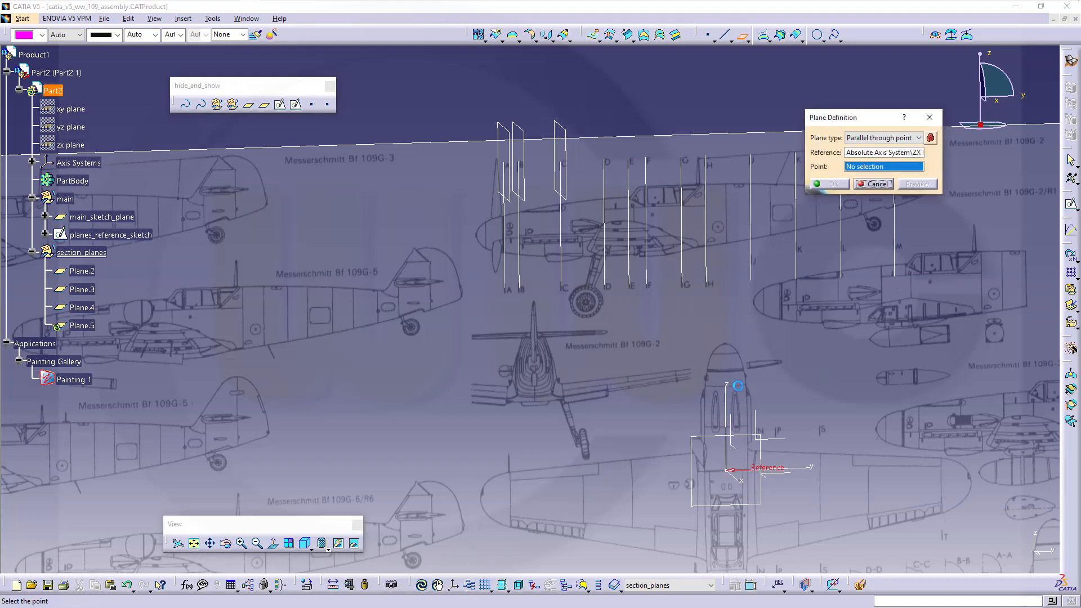
{"action": "left_click", "coordinate": [606, 158]}
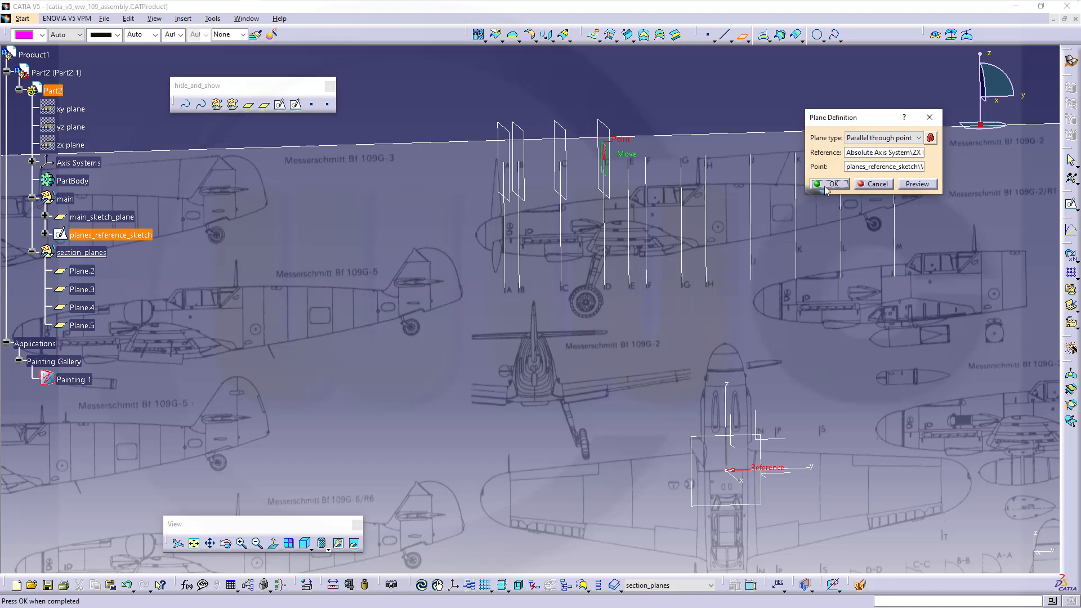
{"action": "left_click", "coordinate": [827, 185]}
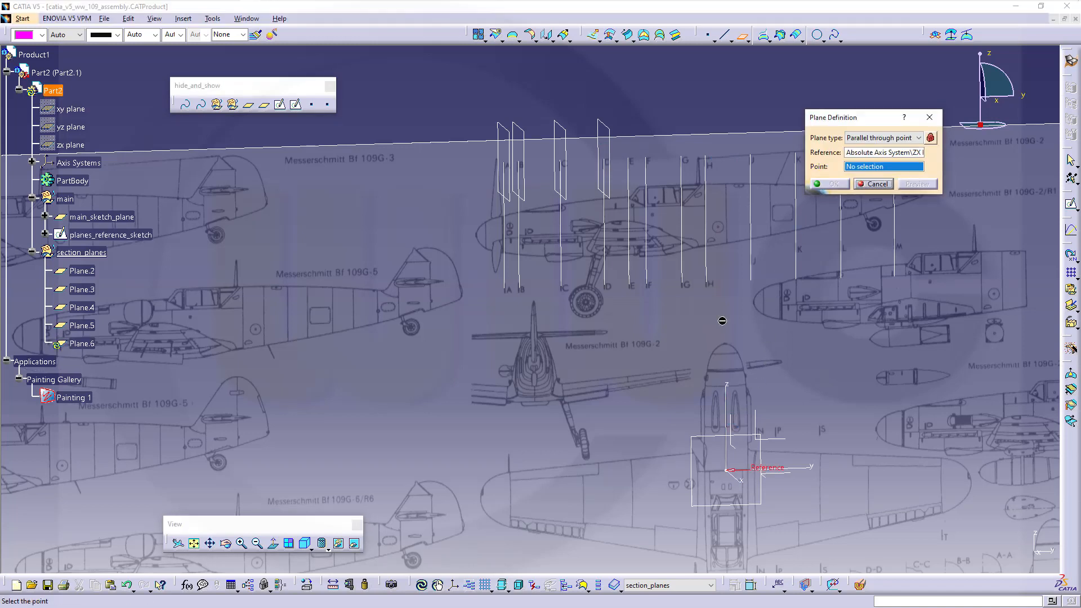
{"action": "left_click", "coordinate": [631, 160]}
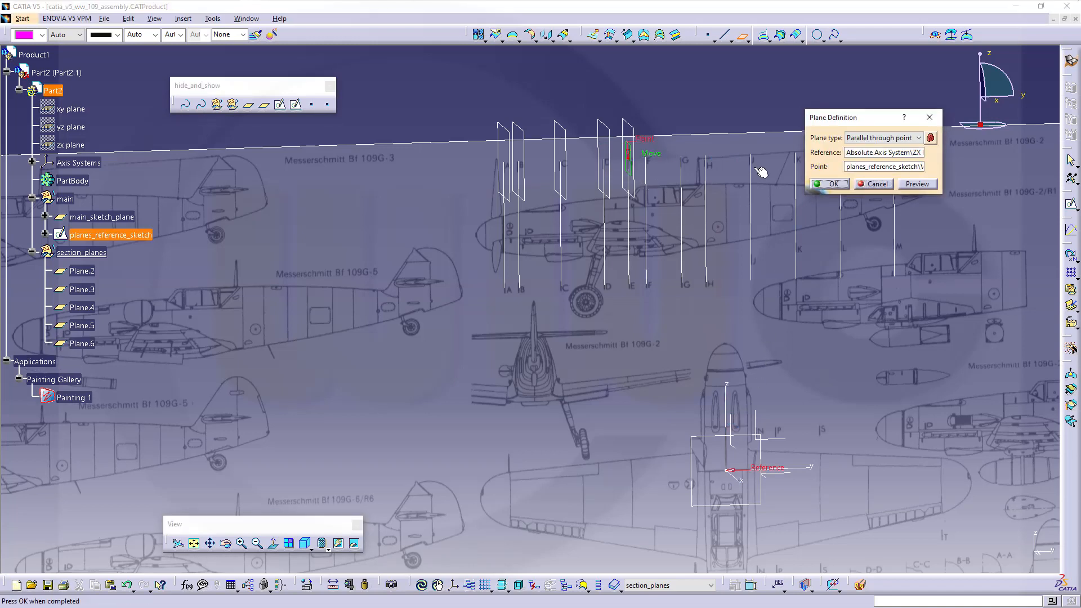
{"action": "left_click", "coordinate": [826, 183]}
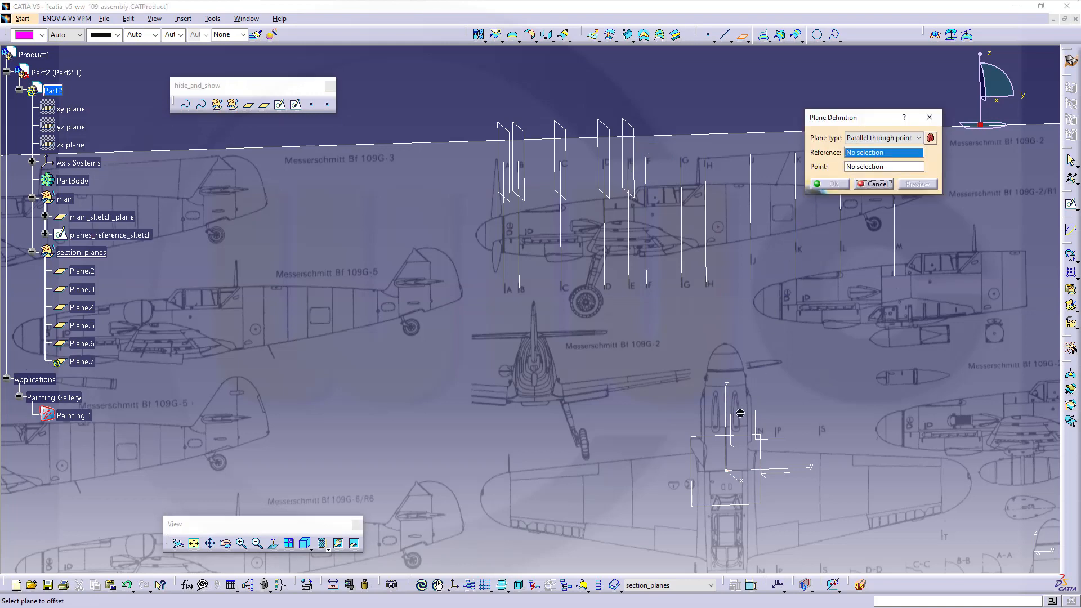
- Add ZX-parallel planes through the station points on lines F, G, H and J
{"action": "left_click", "coordinate": [731, 433]}
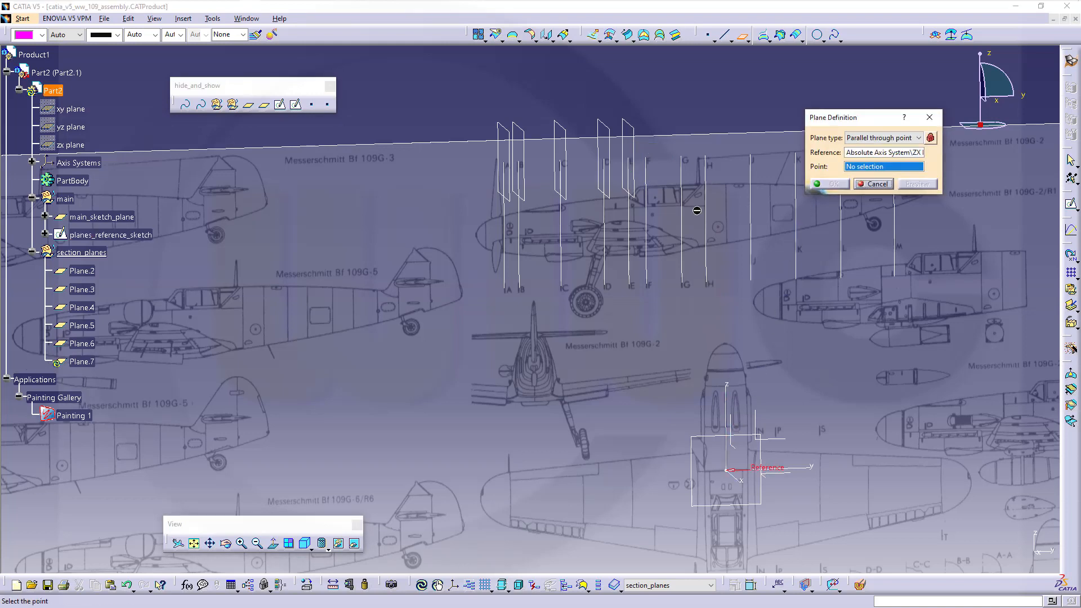
{"action": "left_click", "coordinate": [645, 158]}
{"action": "left_click", "coordinate": [832, 185]}
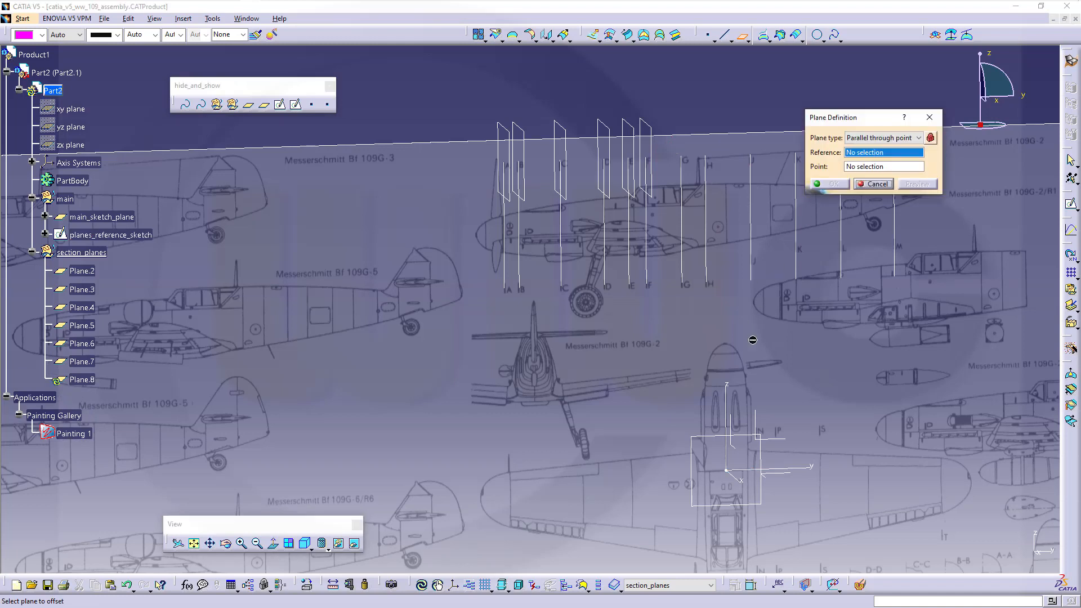
{"action": "left_click", "coordinate": [731, 430]}
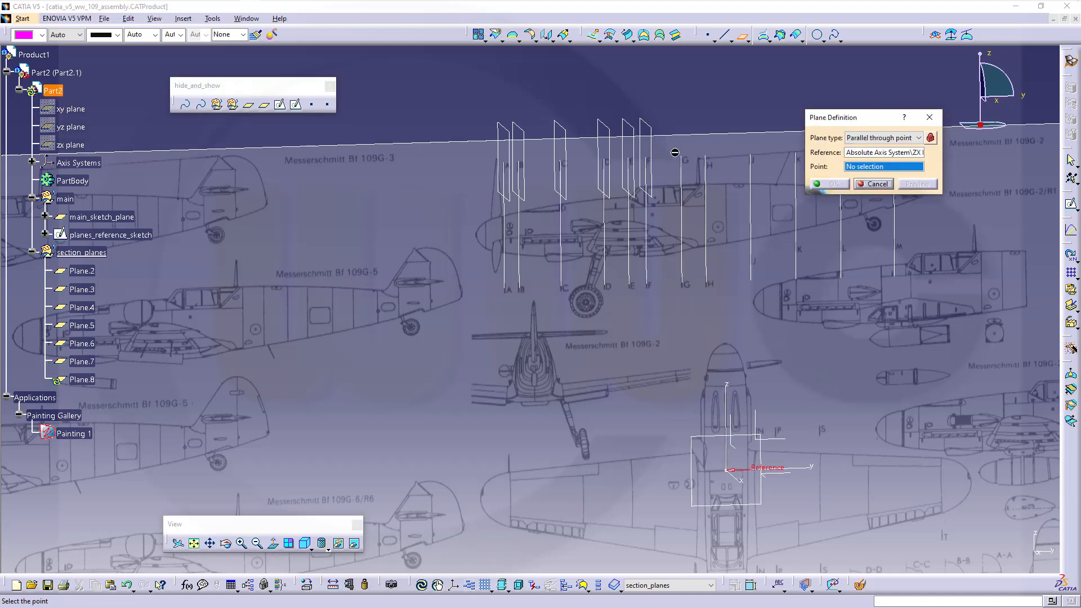
{"action": "left_click", "coordinate": [682, 158]}
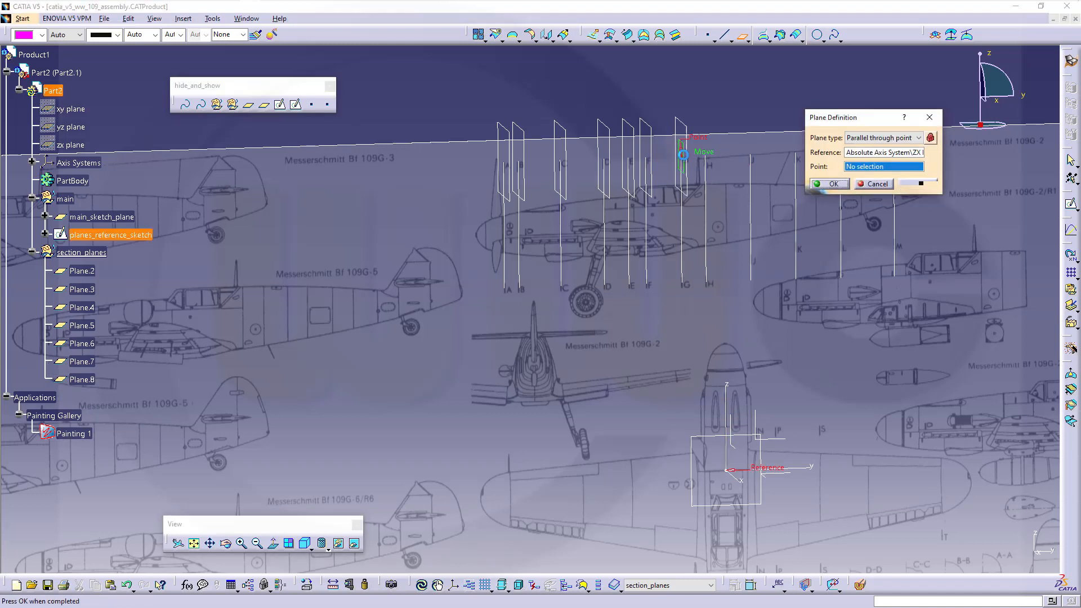
{"action": "left_click", "coordinate": [831, 184]}
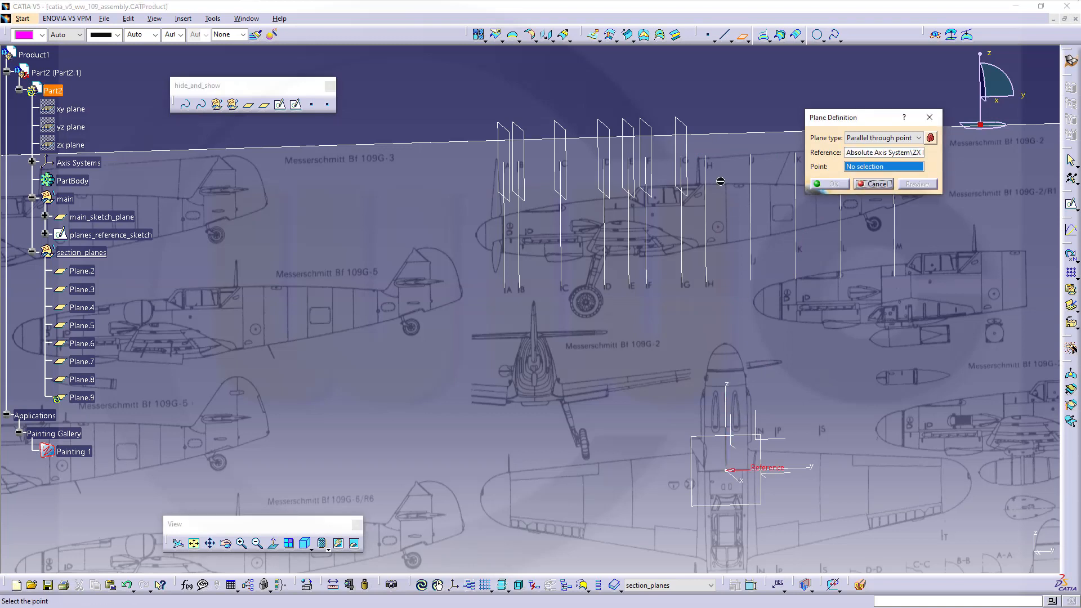
{"action": "left_click", "coordinate": [704, 154]}
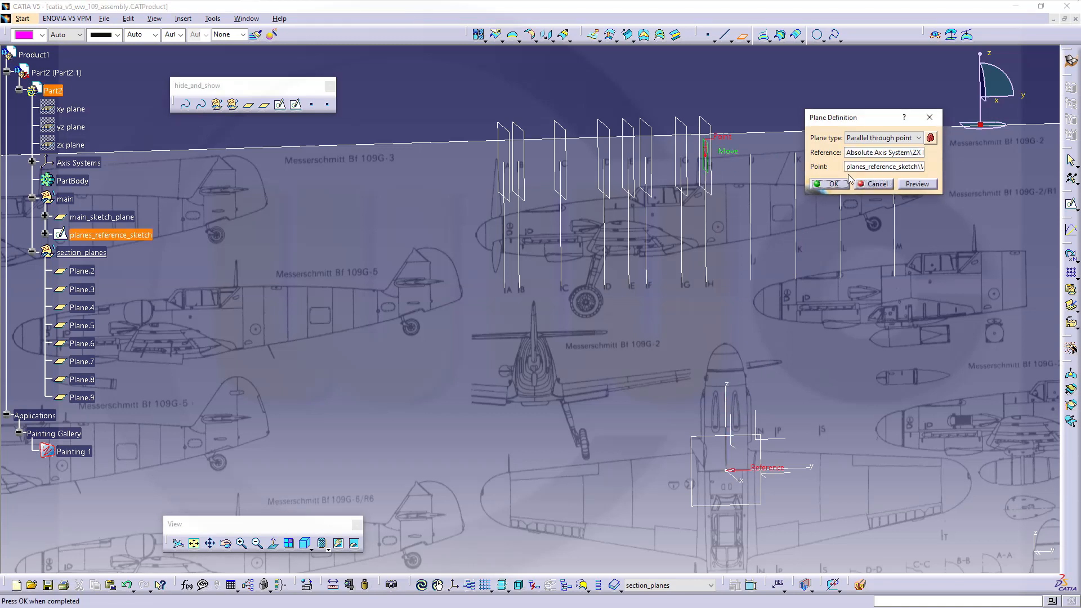
{"action": "left_click", "coordinate": [839, 184]}
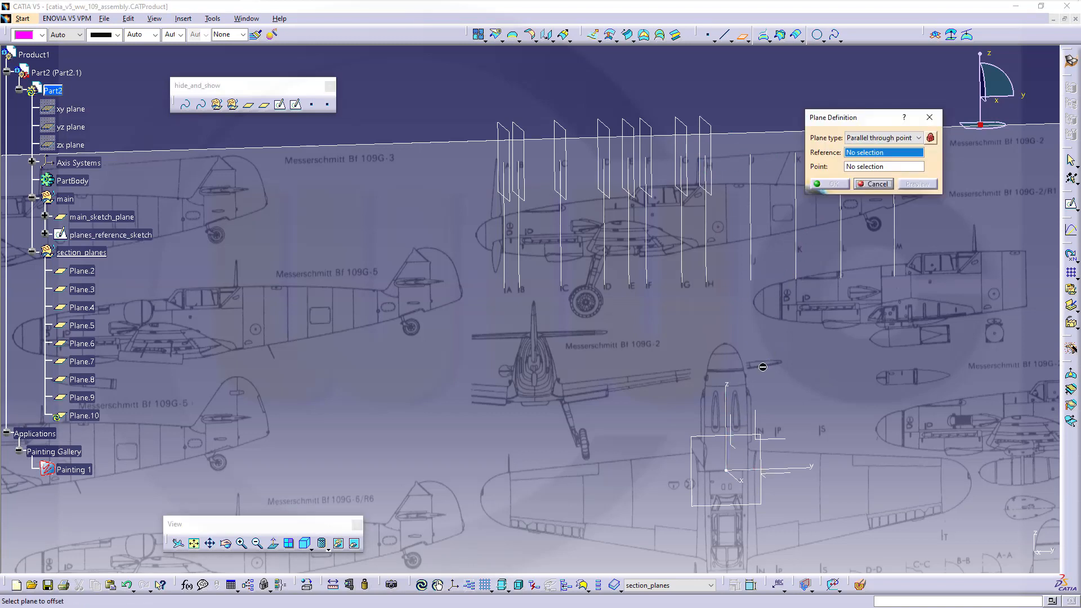
{"action": "left_click", "coordinate": [737, 422]}
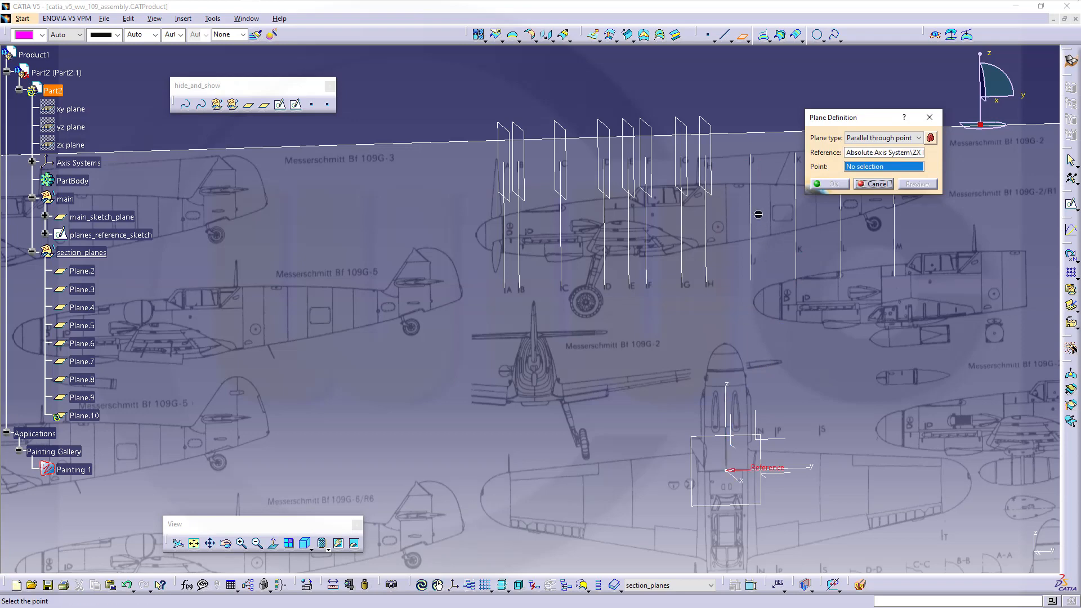
{"action": "left_click", "coordinate": [750, 153]}
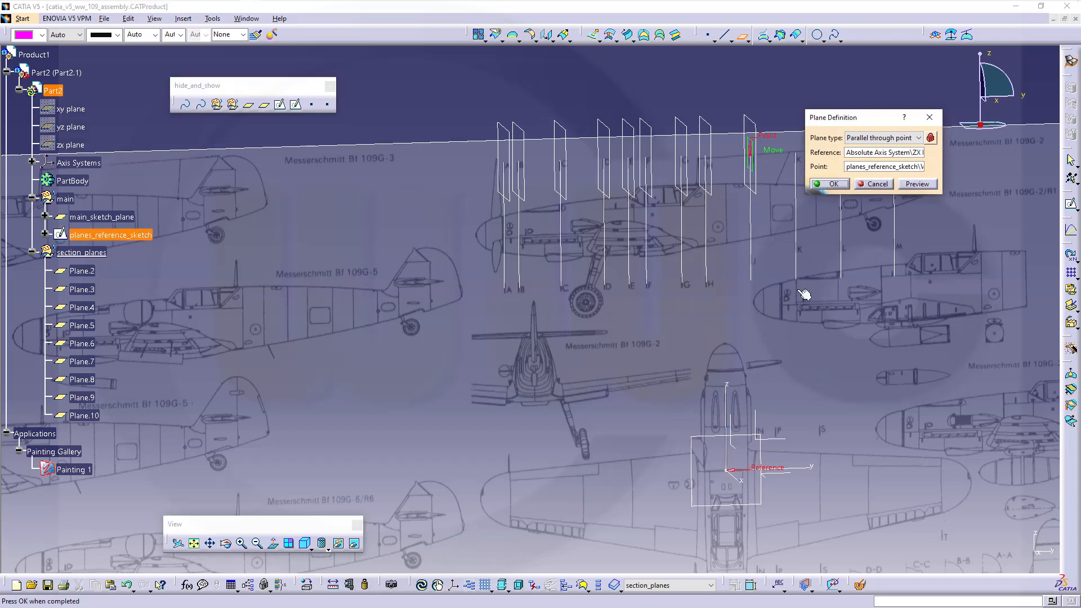
{"action": "middle_click_drag", "start_coordinate": [792, 291], "coordinate": [642, 289]}
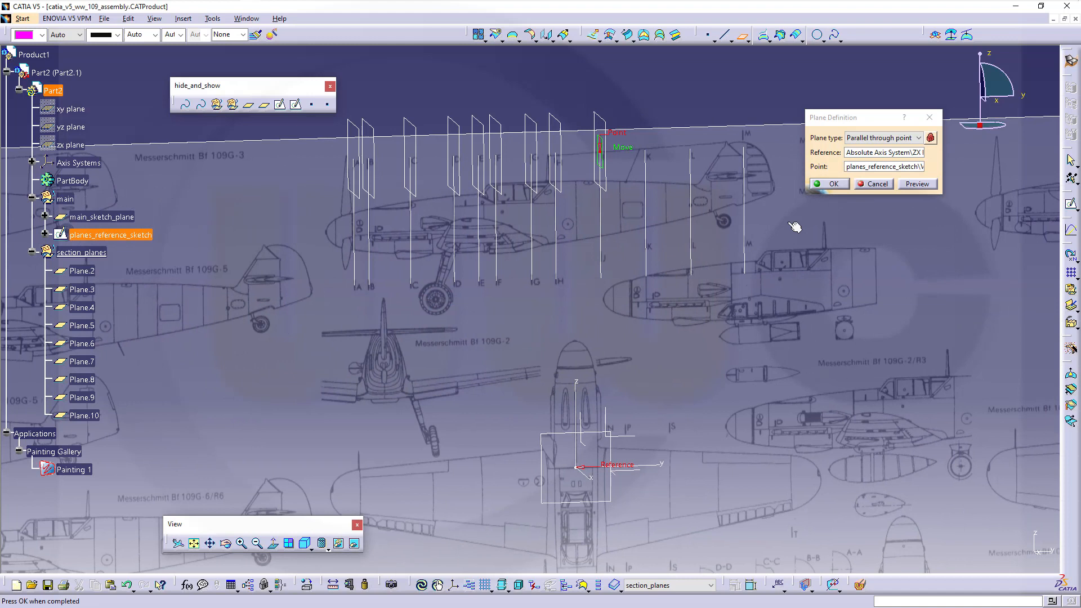
{"action": "left_click", "coordinate": [831, 185]}
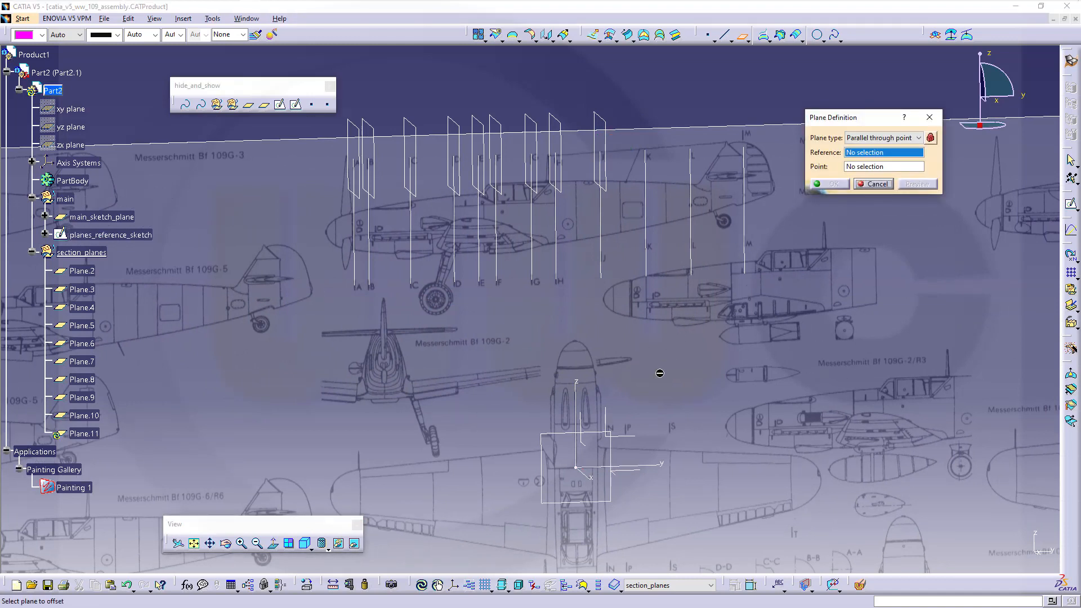
- Add the remaining ZX-parallel planes through the last station points, up to Plane.13, and stop
{"action": "left_click", "coordinate": [590, 423]}
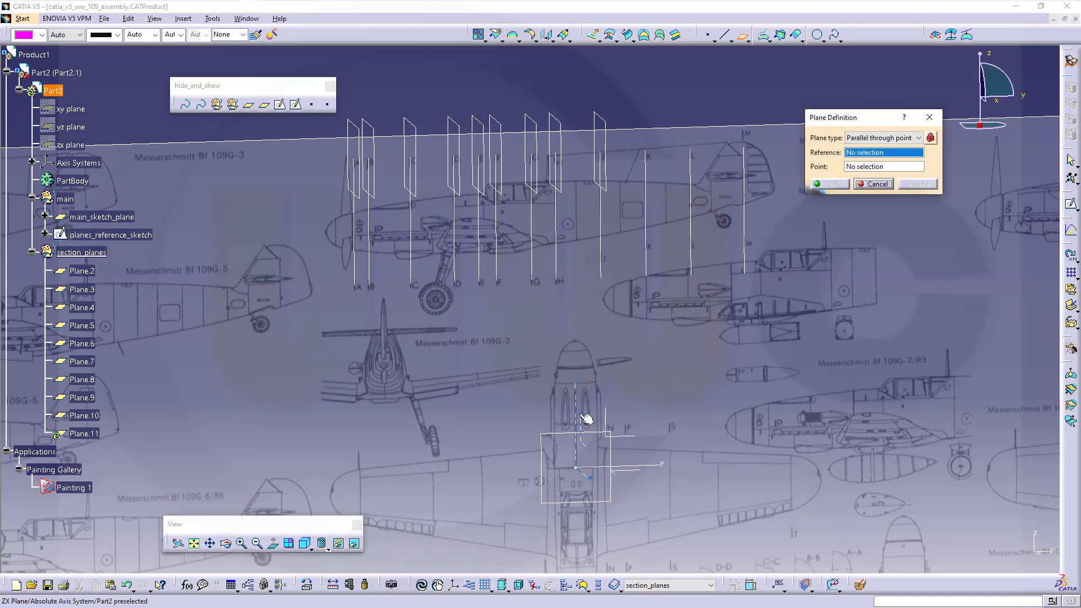
{"action": "left_click", "coordinate": [645, 152]}
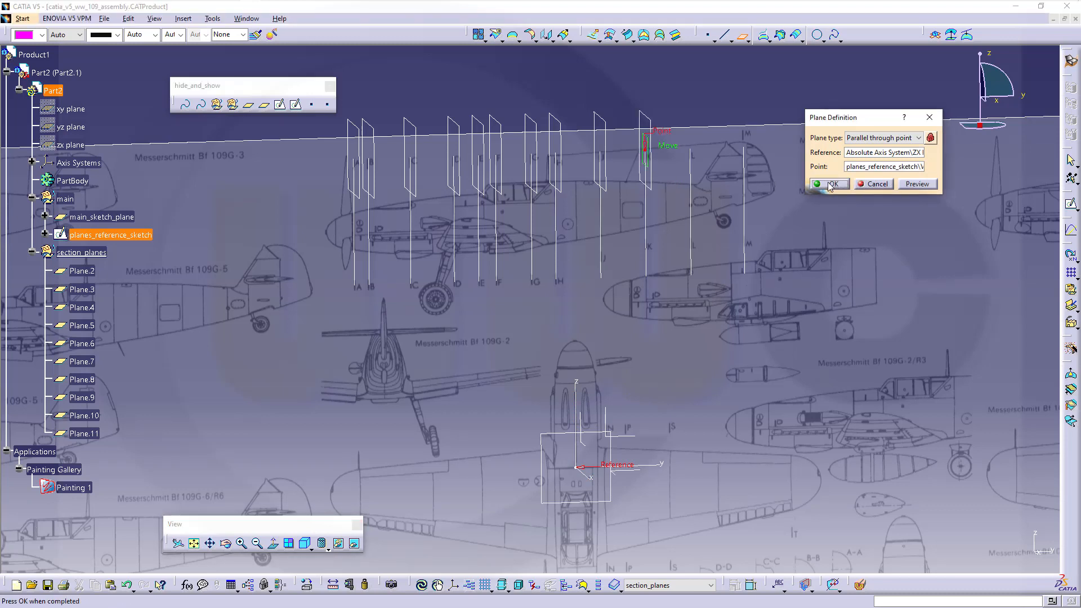
{"action": "left_click", "coordinate": [830, 185]}
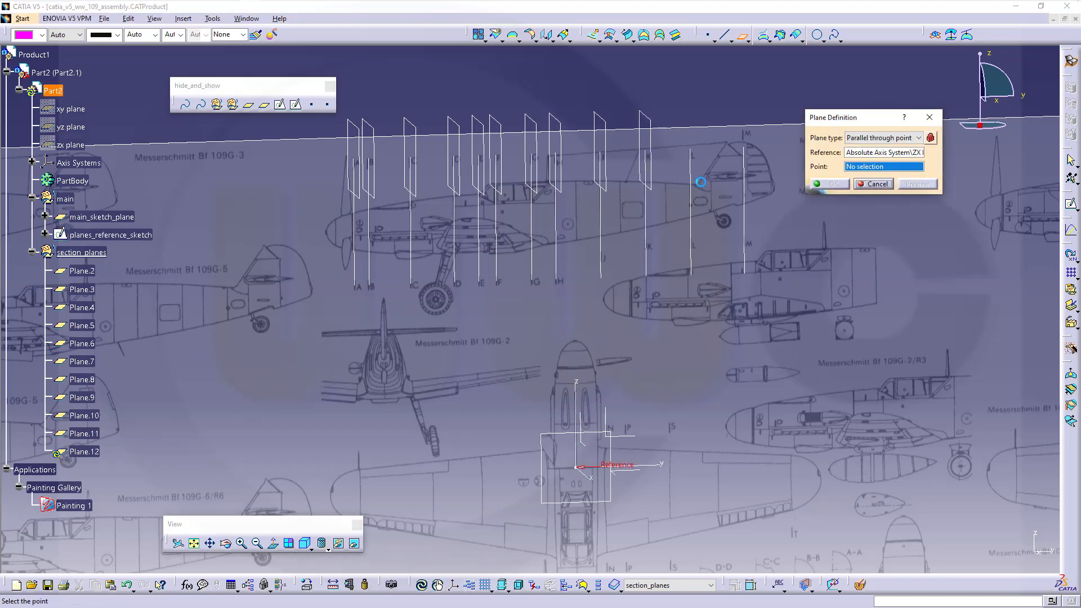
{"action": "left_click", "coordinate": [691, 147]}
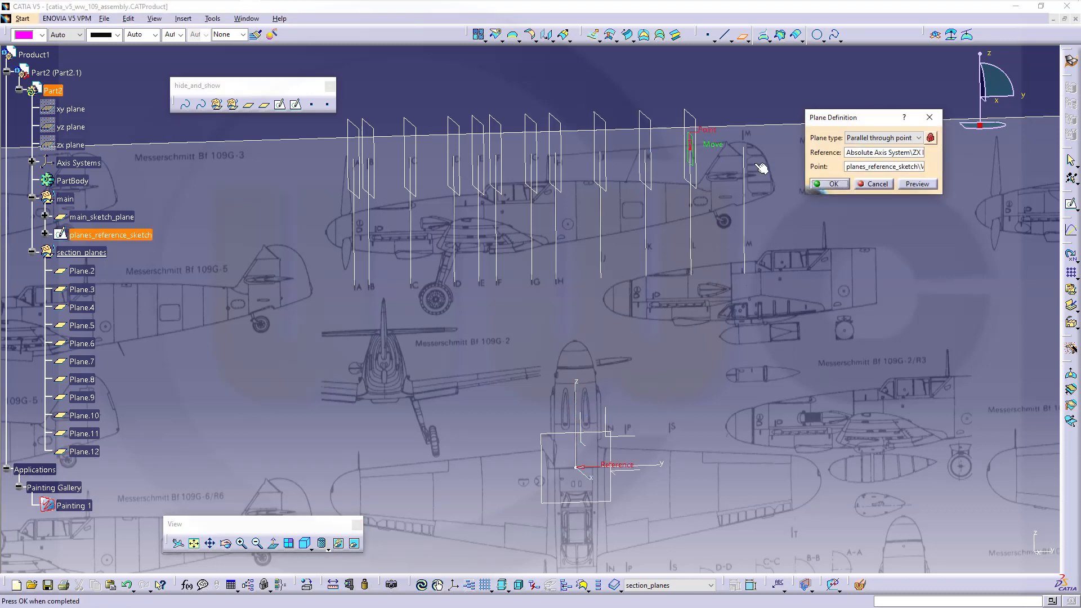
{"action": "left_click", "coordinate": [830, 185]}
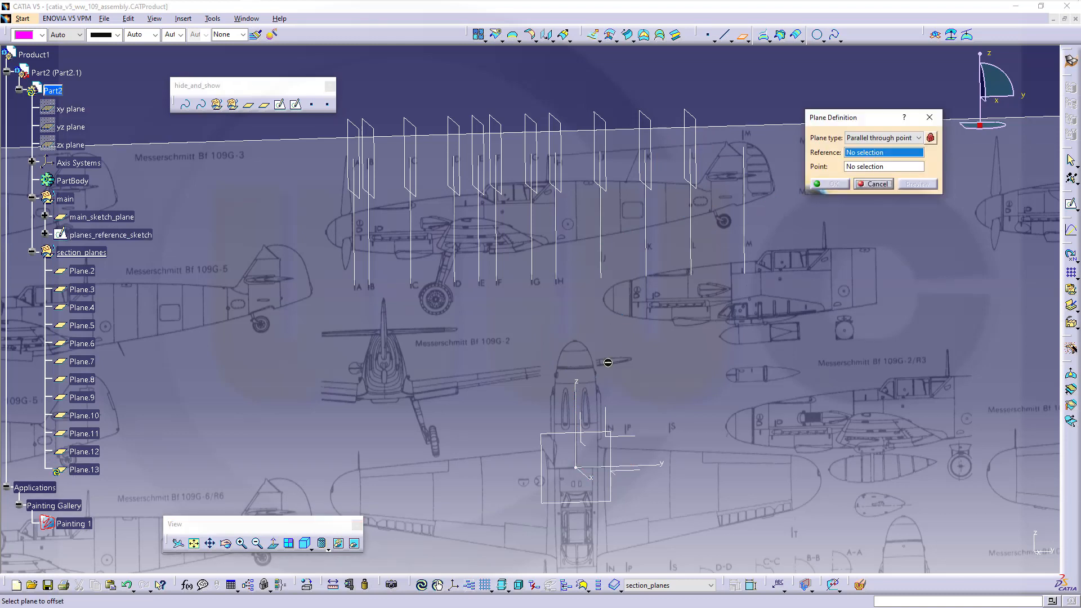
{"action": "left_click", "coordinate": [583, 417]}
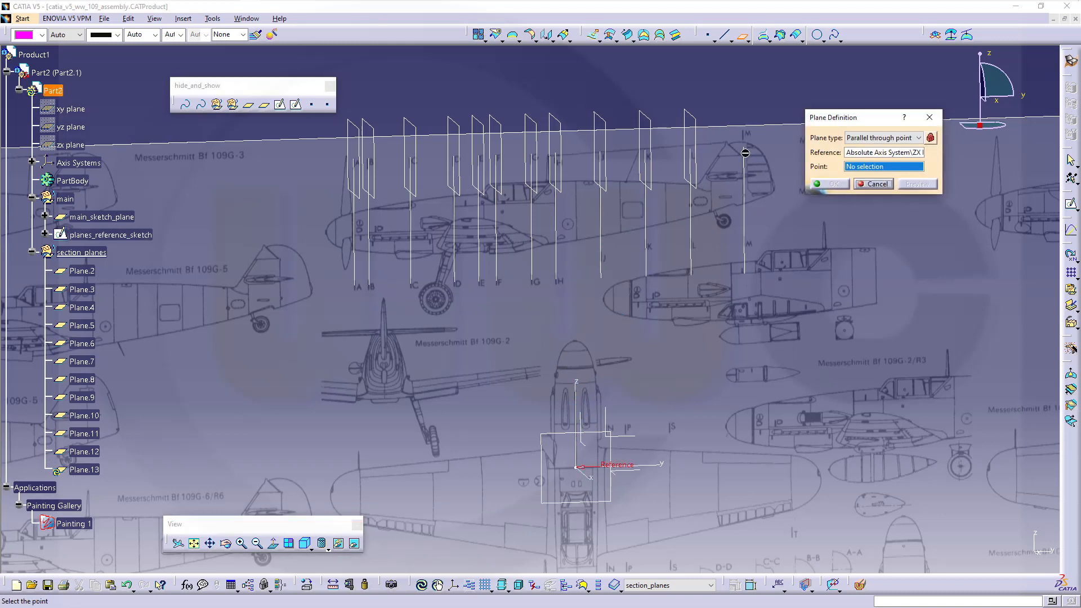
{"action": "left_click", "coordinate": [745, 145]}
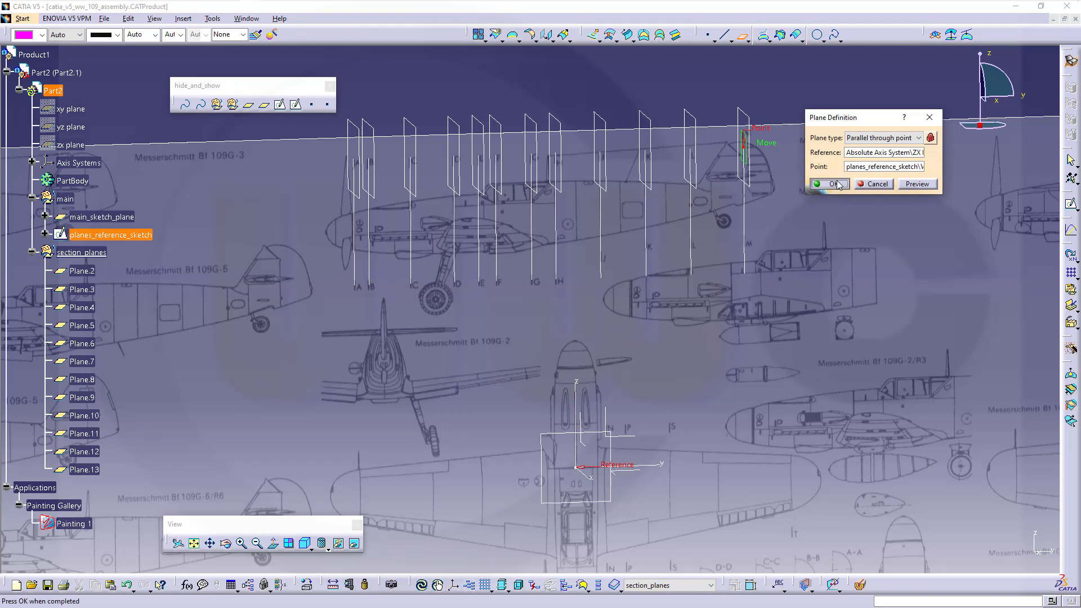
{"action": "left_click", "coordinate": [830, 184]}
{"action": "left_click", "coordinate": [872, 184]}
{"action": "mouse_move", "coordinate": [591, 345]}
{"action": "middle_mouse_down"}
{"action": "mouse_move", "coordinate": [634, 265]}
{"action": "mouse_move", "coordinate": [563, 265]}
{"action": "mouse_move", "coordinate": [519, 200]}
{"action": "middle_mouse_up"}
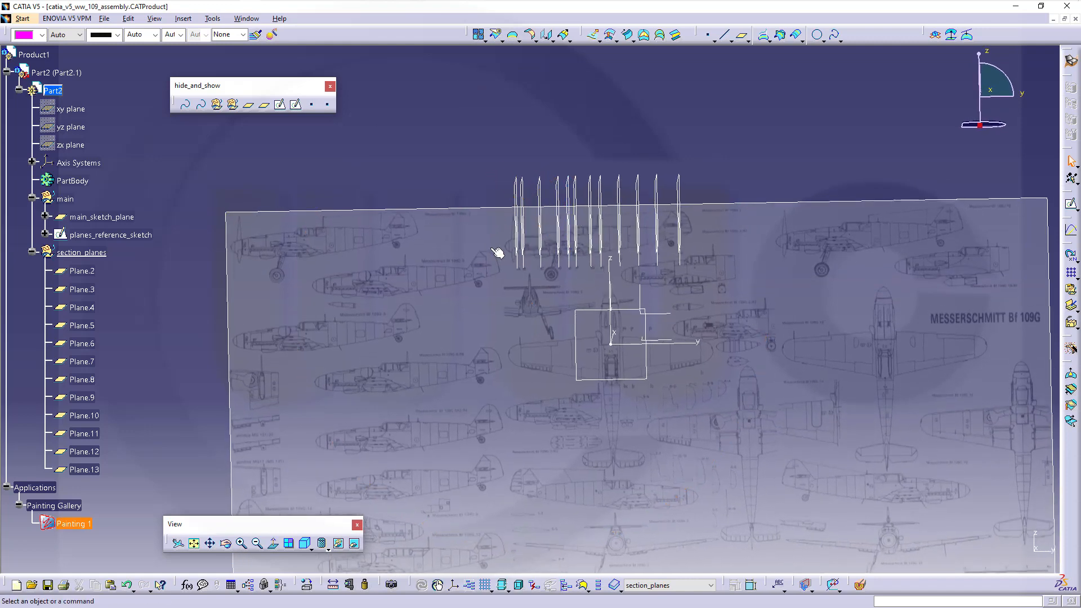
- Hide section planes Plane.2 through Plane.13
{"action": "left_click", "coordinate": [96, 274]}
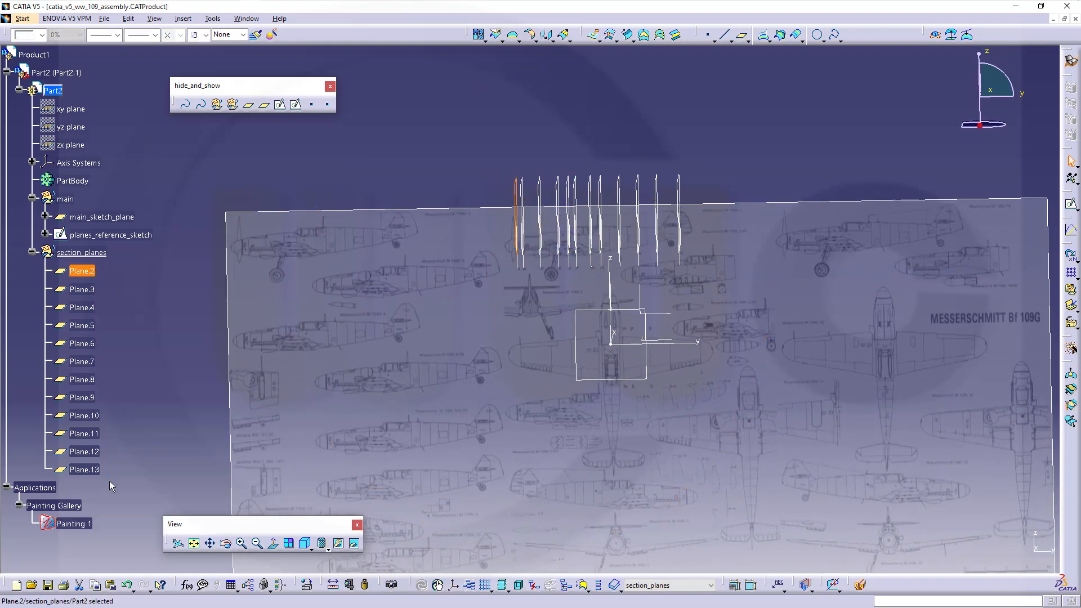
{"action": "left_click", "coordinate": [93, 471], "text": "shift"}
{"action": "right_click", "coordinate": [89, 344]}
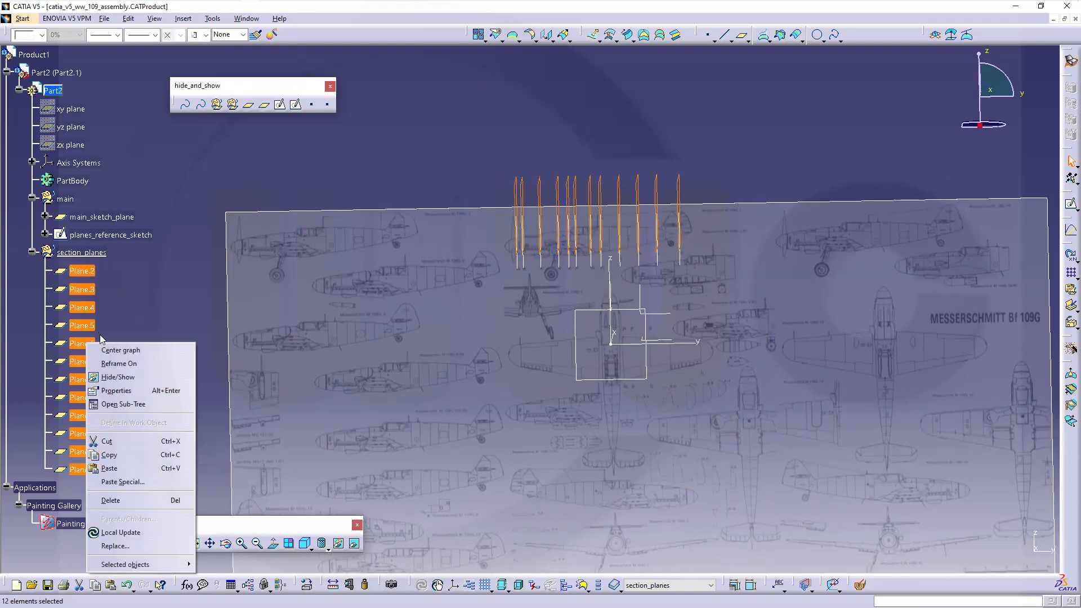
{"action": "left_click", "coordinate": [121, 378]}
{"action": "middle_click_drag", "start_coordinate": [573, 158], "coordinate": [589, 161]}
- Hide planes_reference_sketch and square the view back onto the blueprint
{"action": "left_click", "coordinate": [124, 235]}
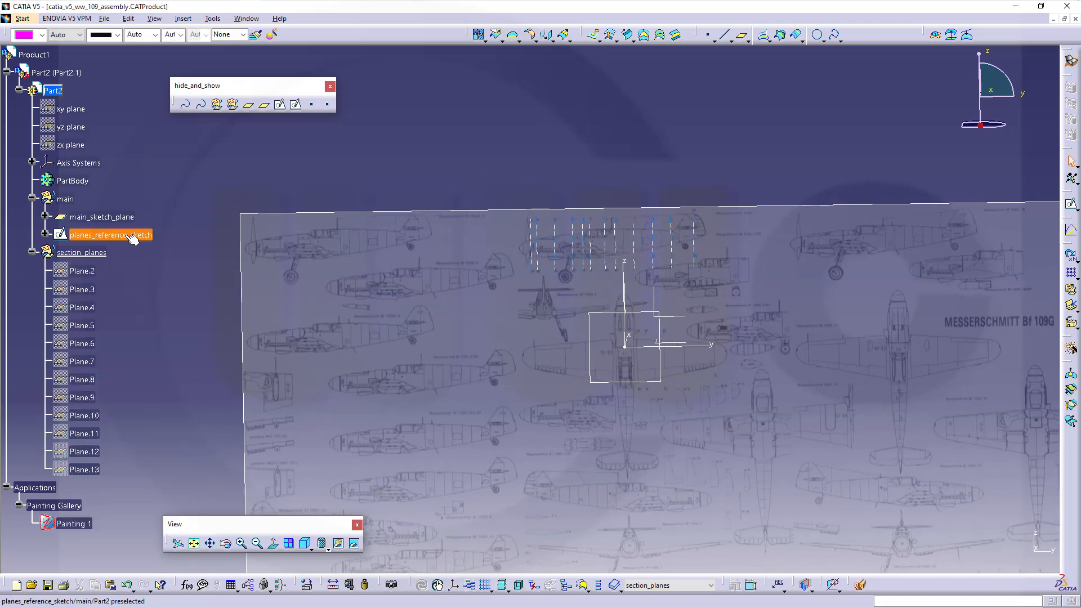
{"action": "right_click", "coordinate": [126, 235]}
{"action": "left_click", "coordinate": [148, 270]}
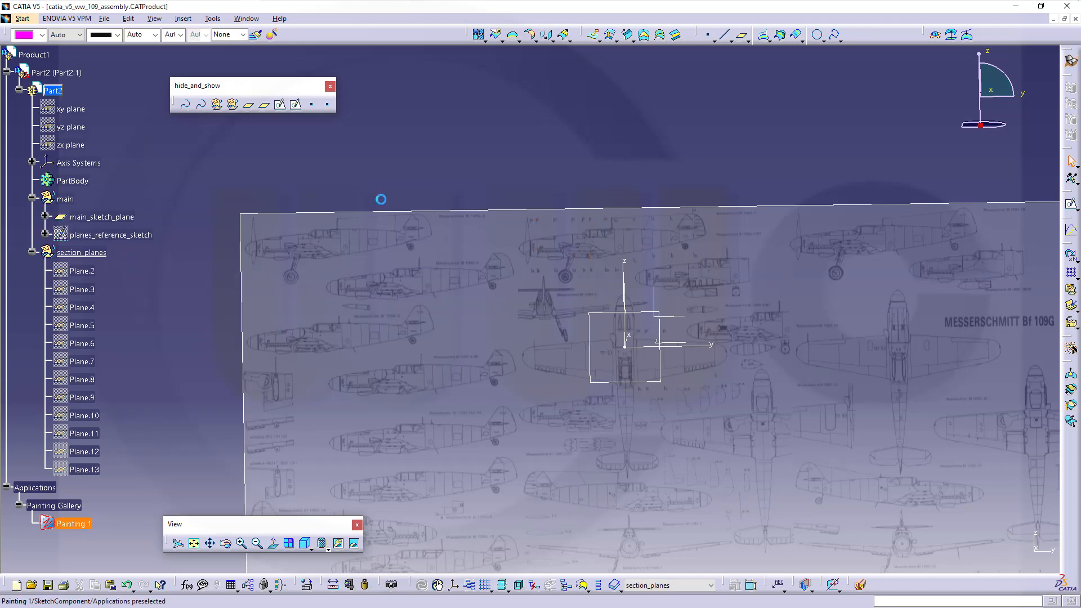
{"action": "left_click", "coordinate": [993, 90]}
{"action": "middle_click_drag", "start_coordinate": [669, 304], "coordinate": [646, 239]}
{"action": "middle_click_drag", "start_coordinate": [567, 259], "coordinate": [454, 277]}
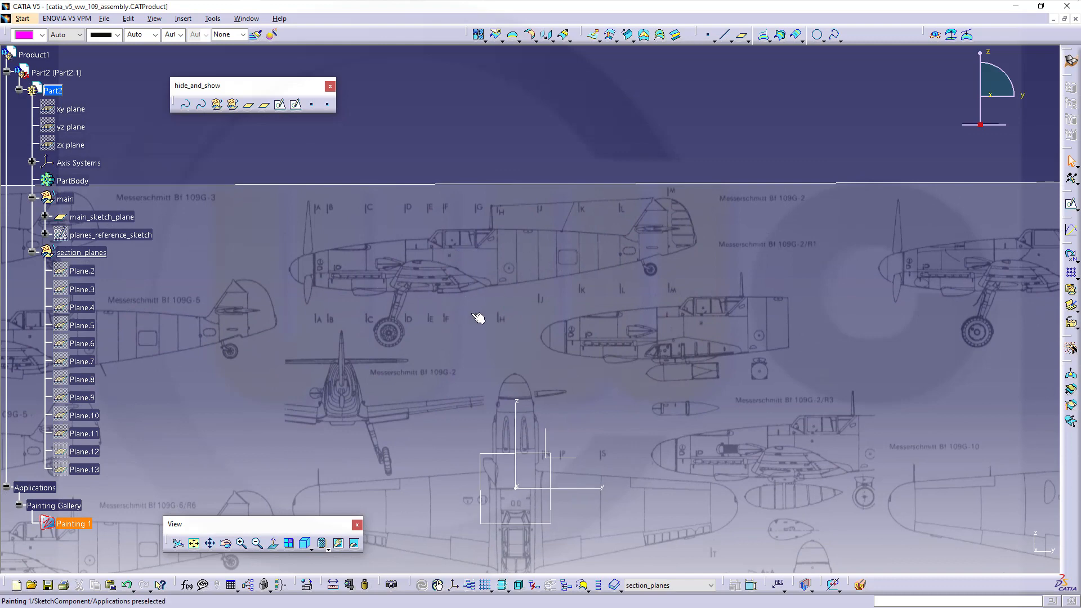
{"action": "mouse_move", "coordinate": [444, 365]}
{"action": "middle_mouse_down"}
{"action": "mouse_move", "coordinate": [478, 309]}
{"action": "mouse_move", "coordinate": [472, 350]}
{"action": "middle_mouse_up"}
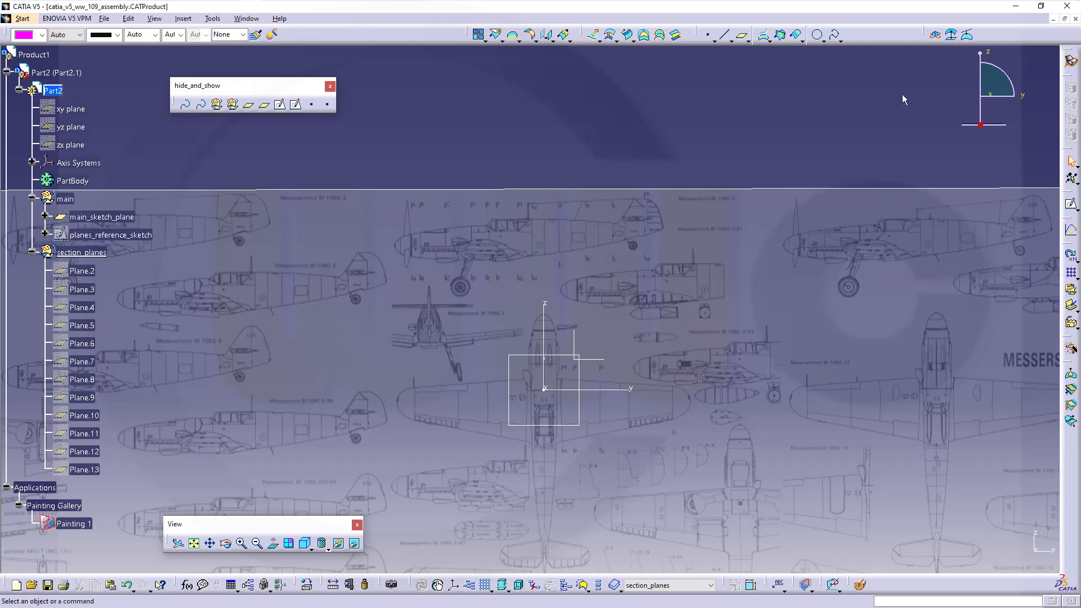
- Create Plane.14 as an Offset from plane, 5225mm above the XY plane
{"action": "left_click", "coordinate": [742, 35]}
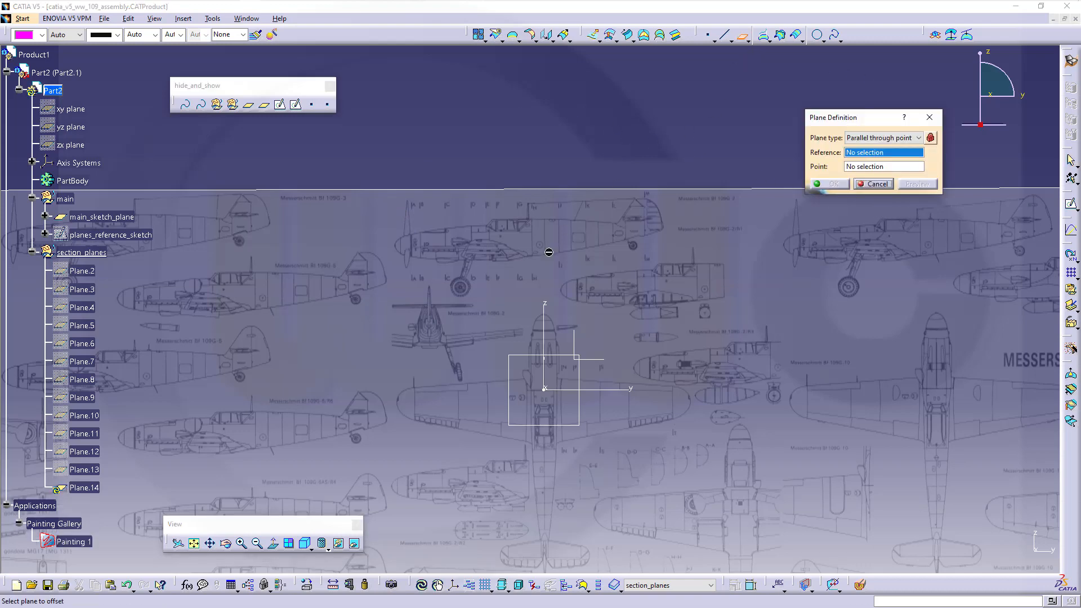
{"action": "middle_click_drag", "start_coordinate": [534, 270], "coordinate": [611, 305]}
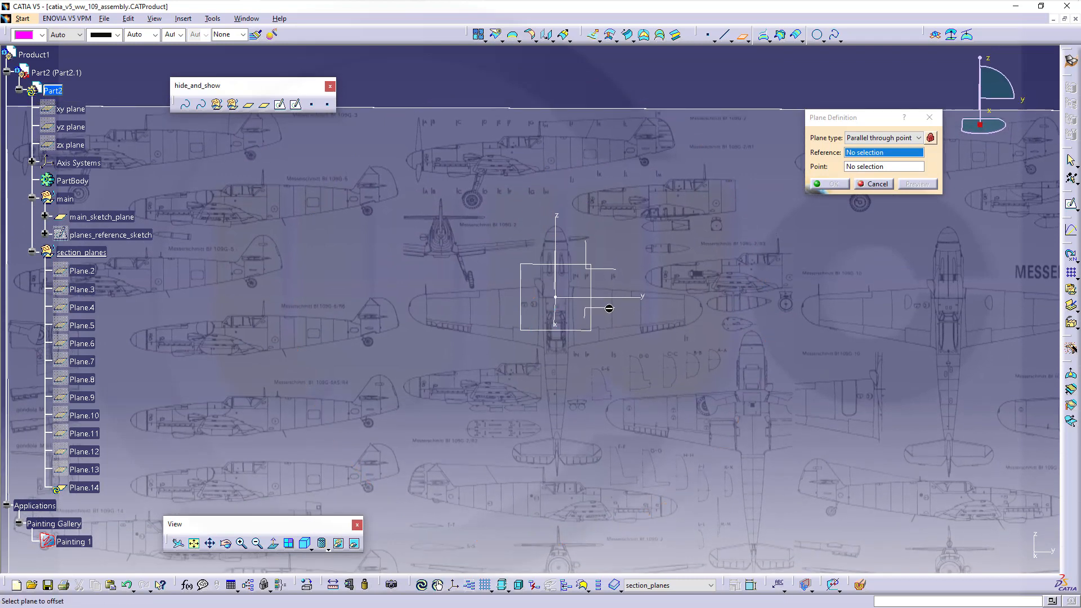
{"action": "left_click", "coordinate": [611, 310]}
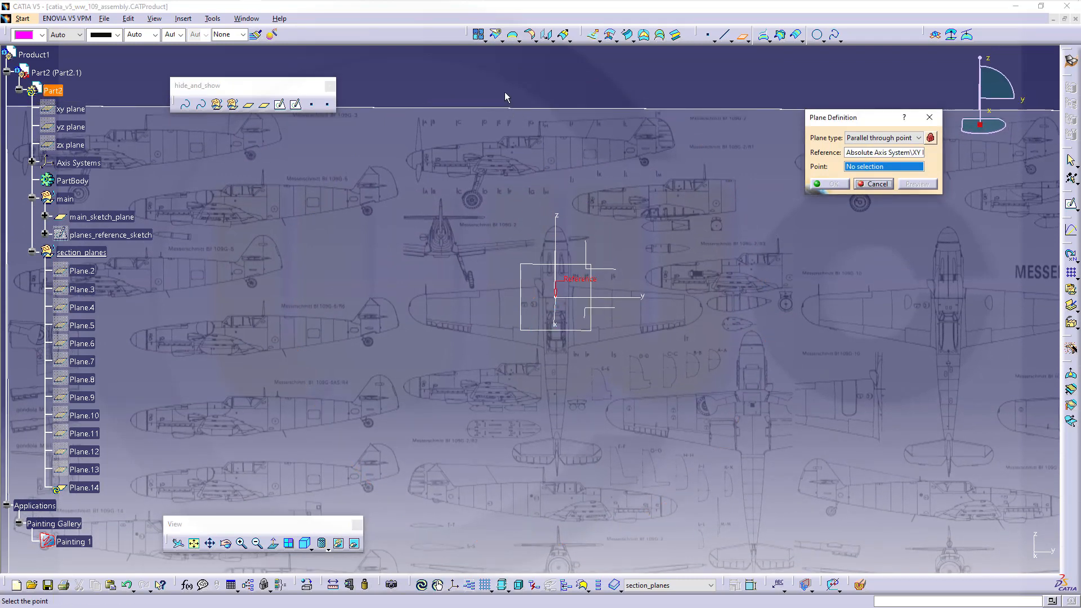
{"action": "left_click", "coordinate": [916, 141]}
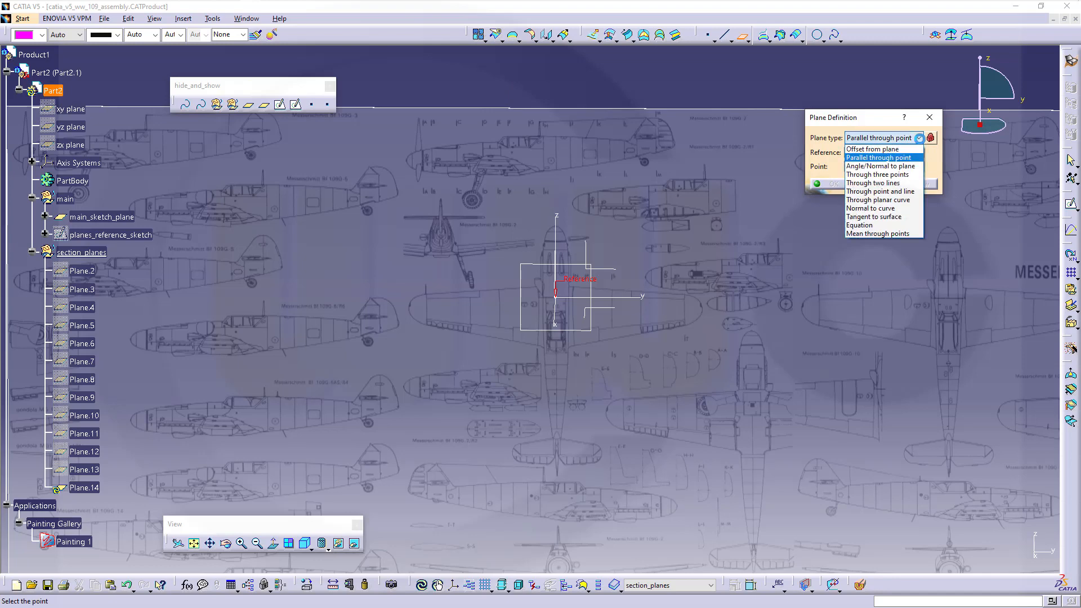
{"action": "left_click", "coordinate": [901, 150]}
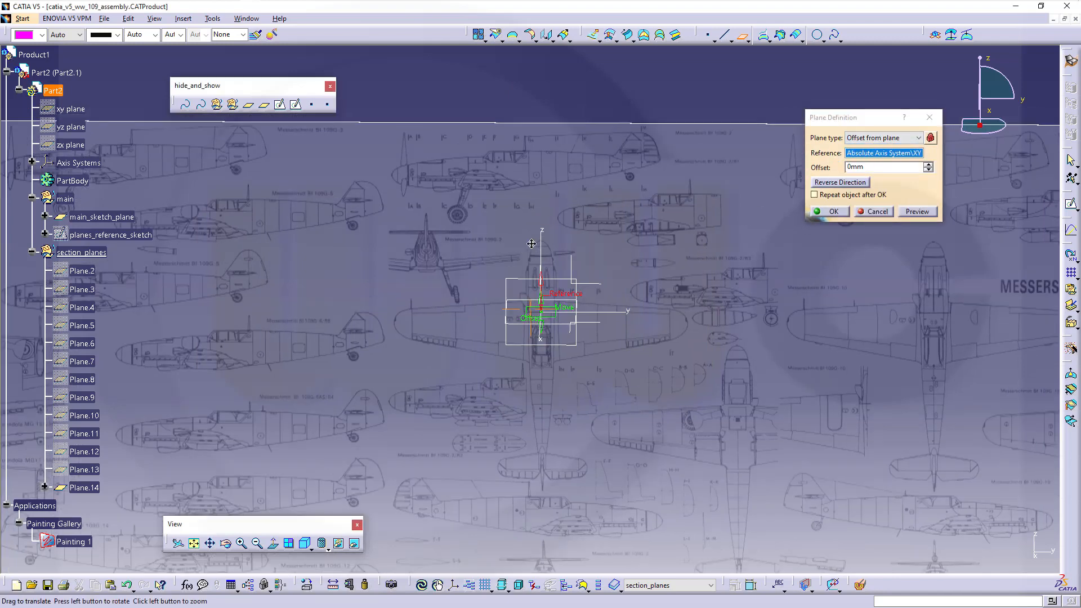
{"action": "left_click", "coordinate": [990, 116]}
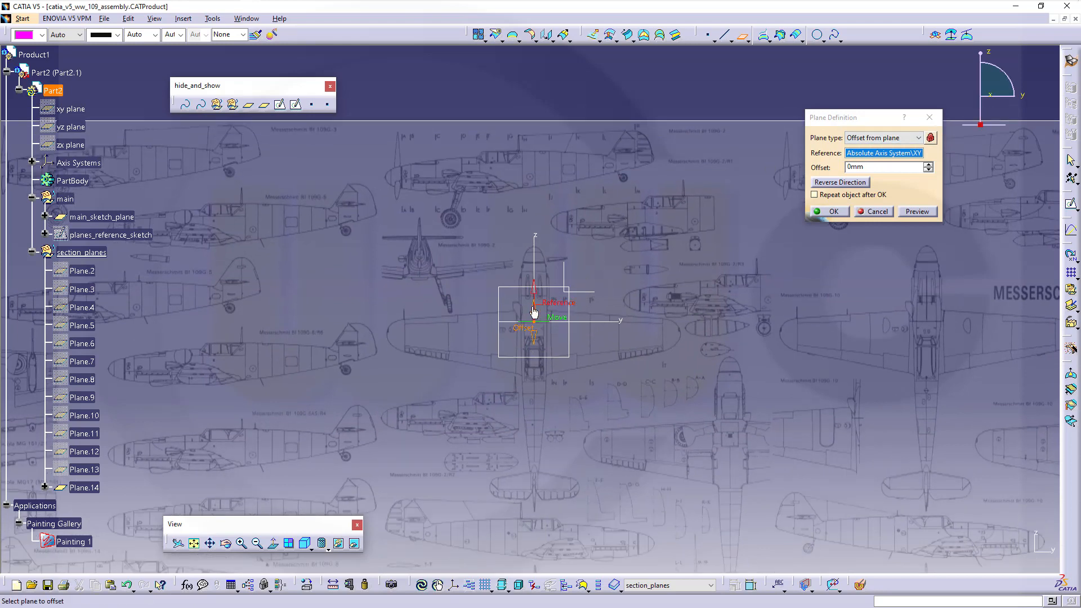
{"action": "middle_click_drag", "start_coordinate": [565, 328], "coordinate": [562, 294]}
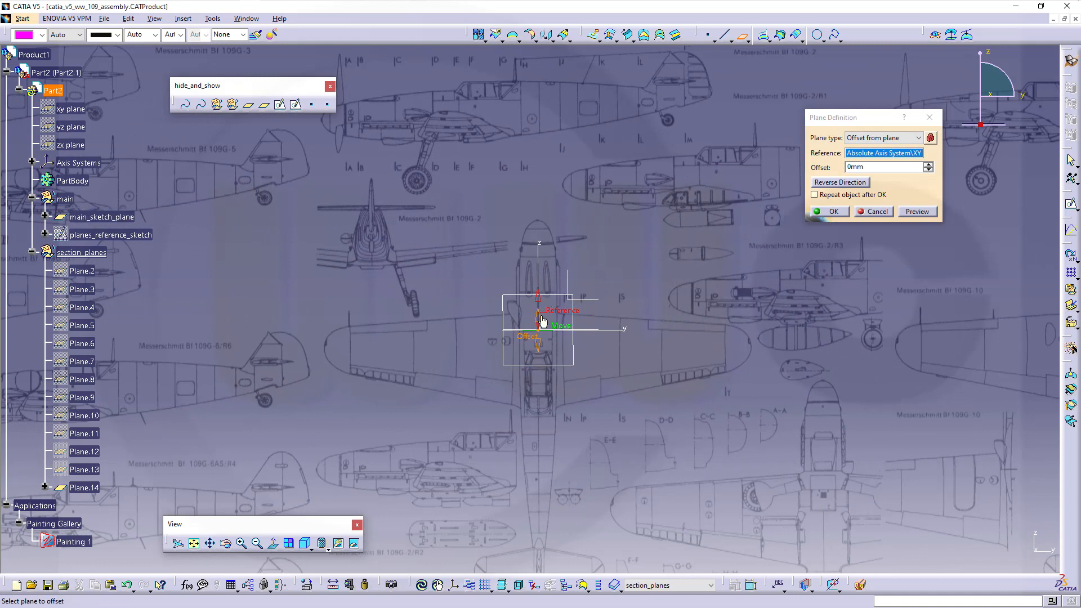
{"action": "left_click_drag", "start_coordinate": [540, 316], "coordinate": [541, 72]}
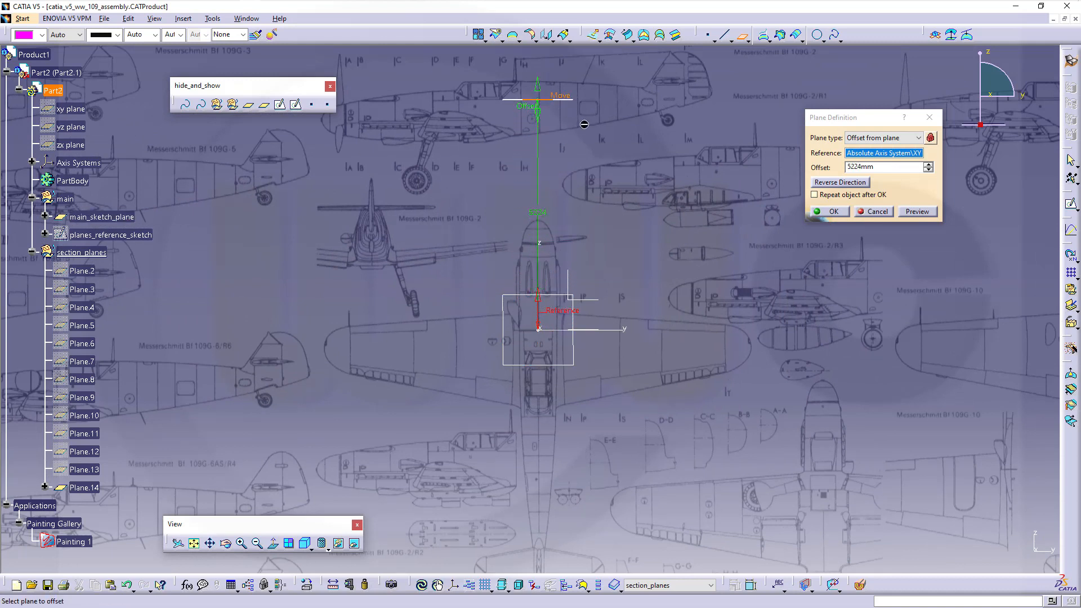
{"action": "middle_click_drag", "start_coordinate": [608, 190], "coordinate": [592, 216]}
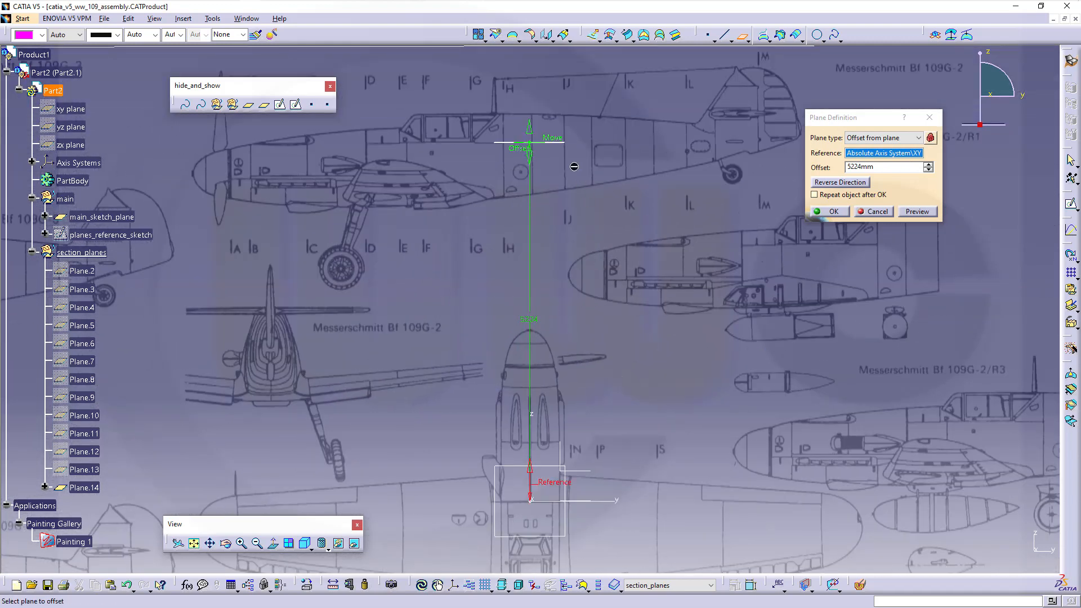
{"action": "left_click", "coordinate": [882, 168]}
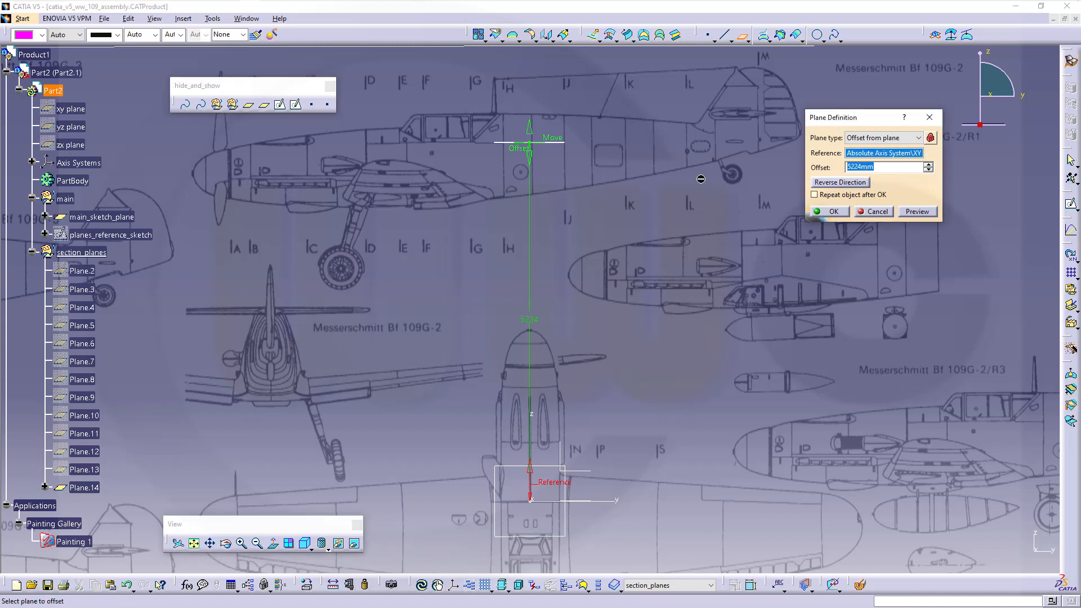
{"action": "type", "text": "5"}
{"action": "key", "text": "Tab"}
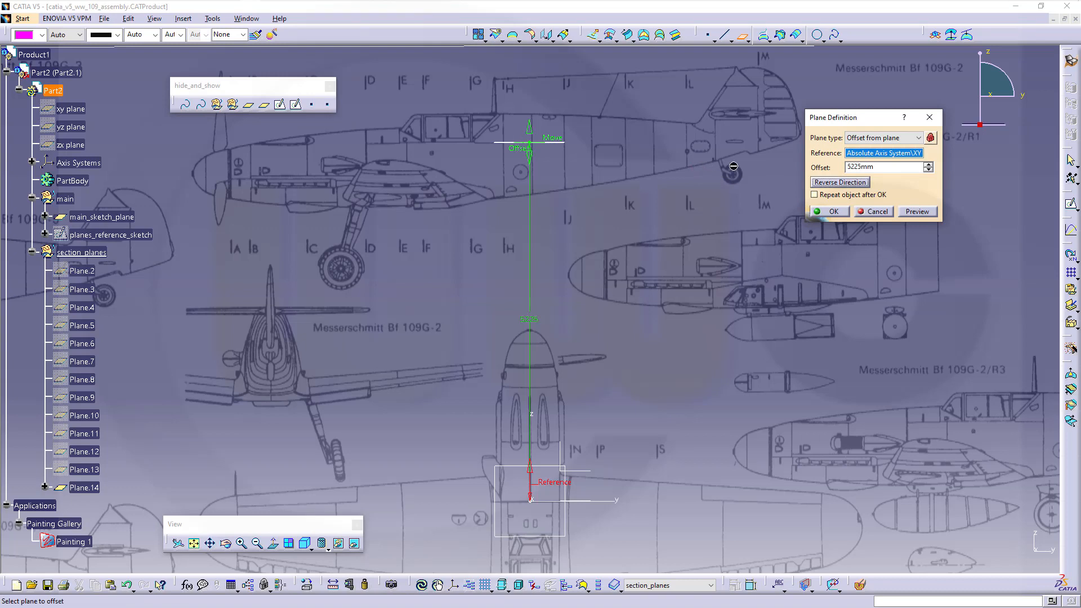
{"action": "left_click", "coordinate": [831, 213]}
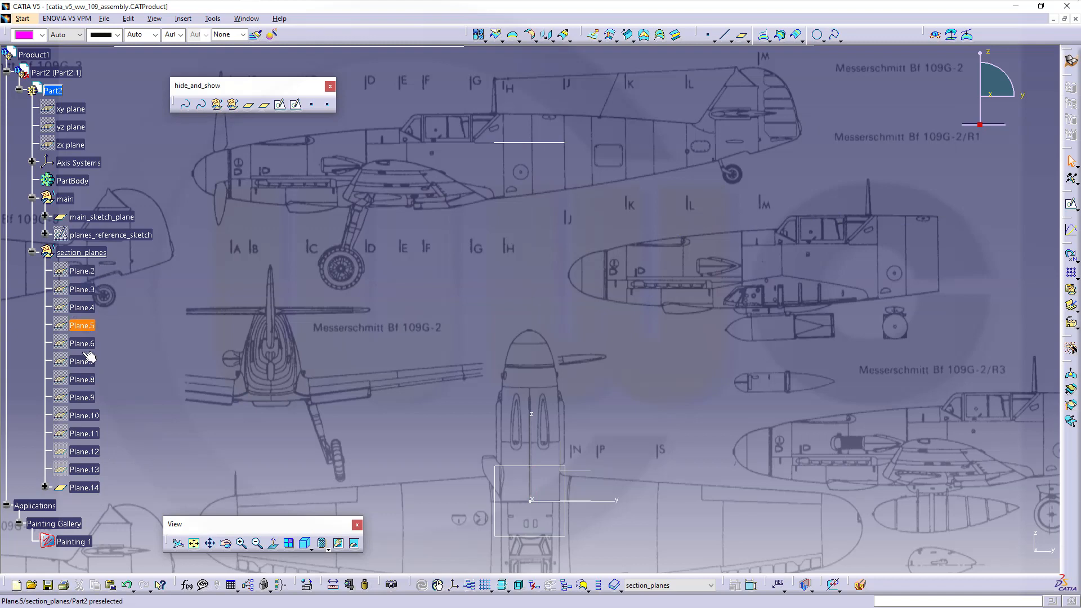
- Rename the offset plane Plane.14 to split_plane
{"action": "left_click", "coordinate": [92, 491]}
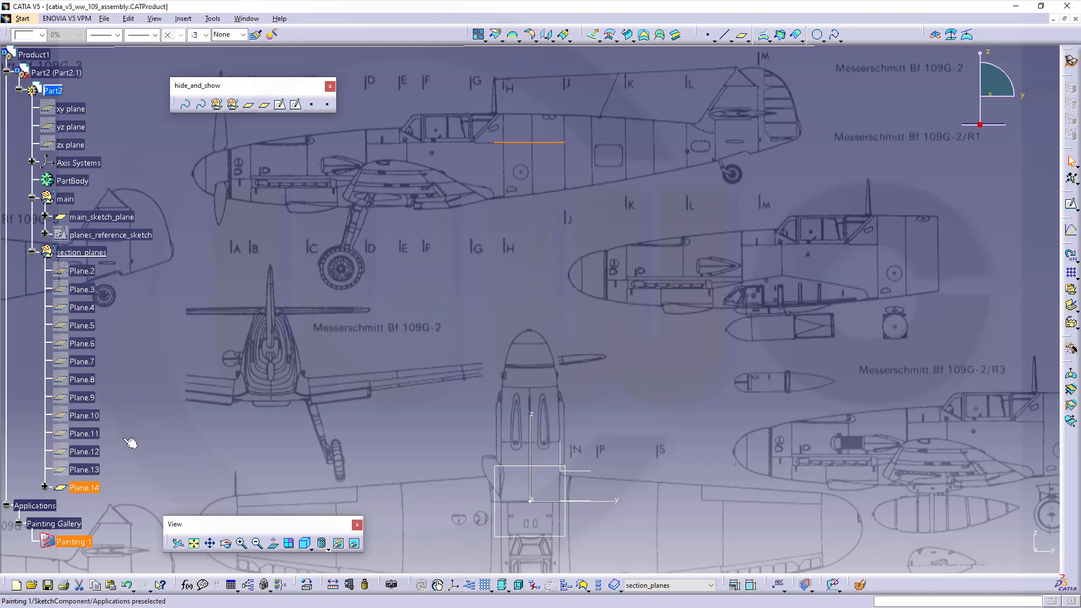
{"action": "key", "text": "alt+Return"}
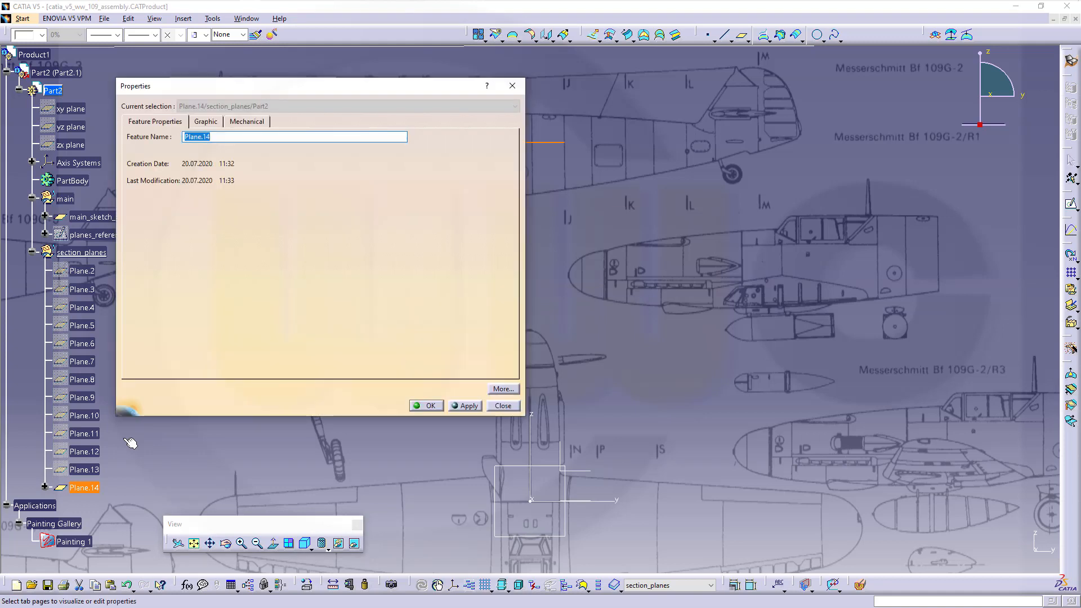
{"action": "type", "text": "split_plane"}
{"action": "key", "text": "Return"}
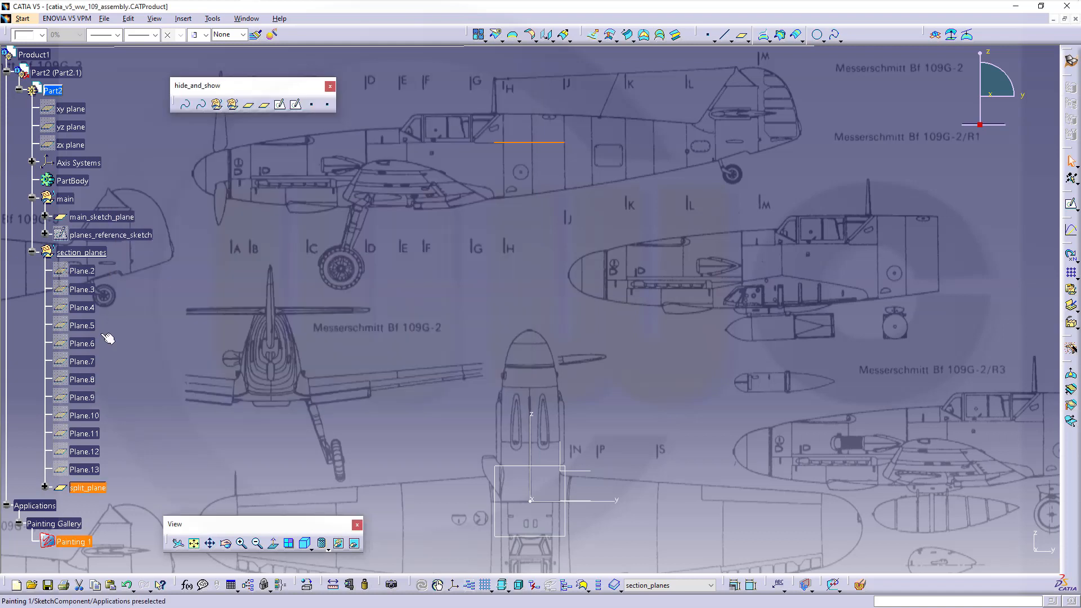
- Rename Plane.2, Plane.3 and Plane.4 to A, B and C
{"action": "left_click", "coordinate": [90, 272]}
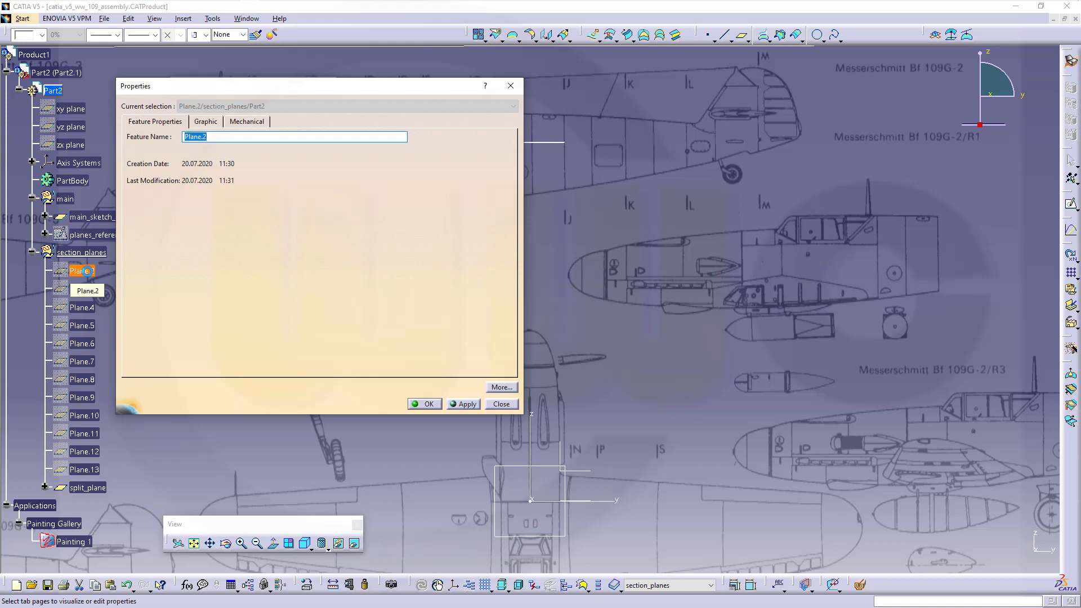
{"action": "type", "text": "A"}
{"action": "key", "text": "Return"}
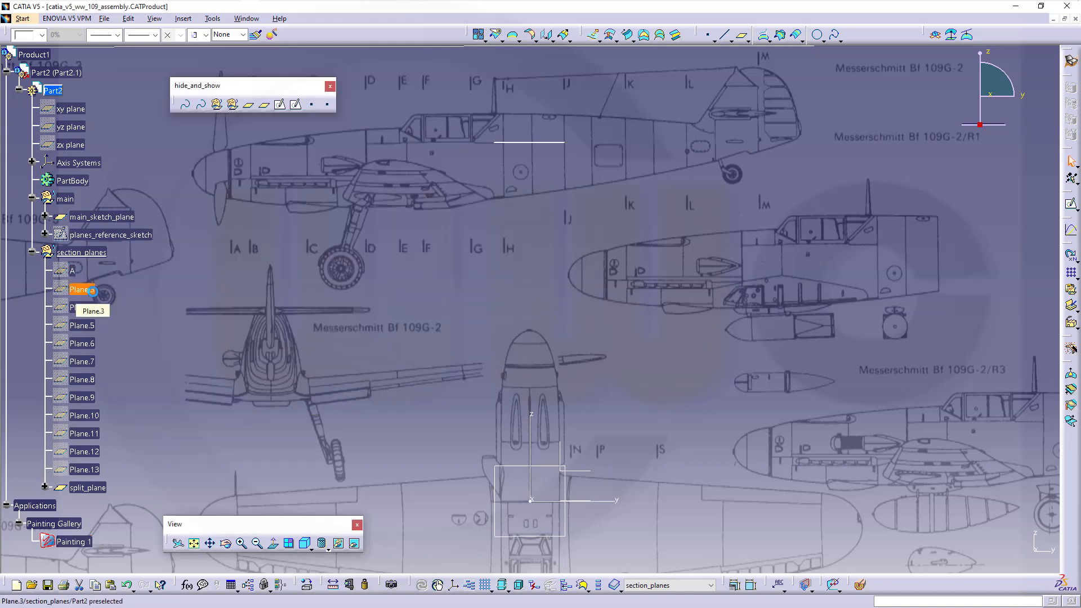
{"action": "left_click", "coordinate": [92, 291]}
{"action": "key", "text": "alt+Return"}
{"action": "type", "text": "B"}
{"action": "key", "text": "Return"}
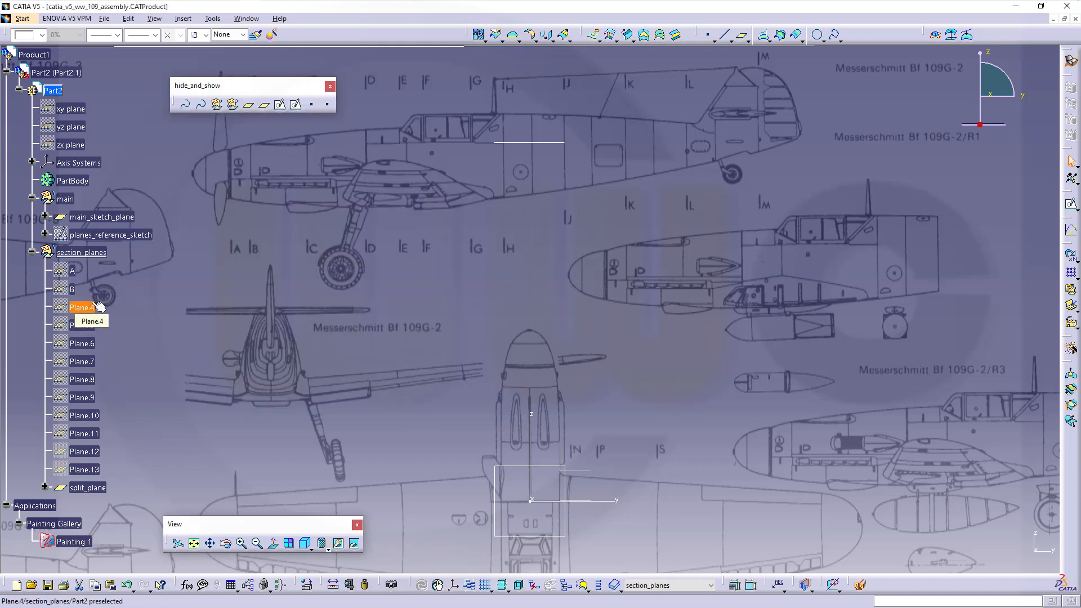
{"action": "left_click", "coordinate": [96, 307]}
{"action": "key", "text": "alt+Return"}
{"action": "type", "text": "C"}
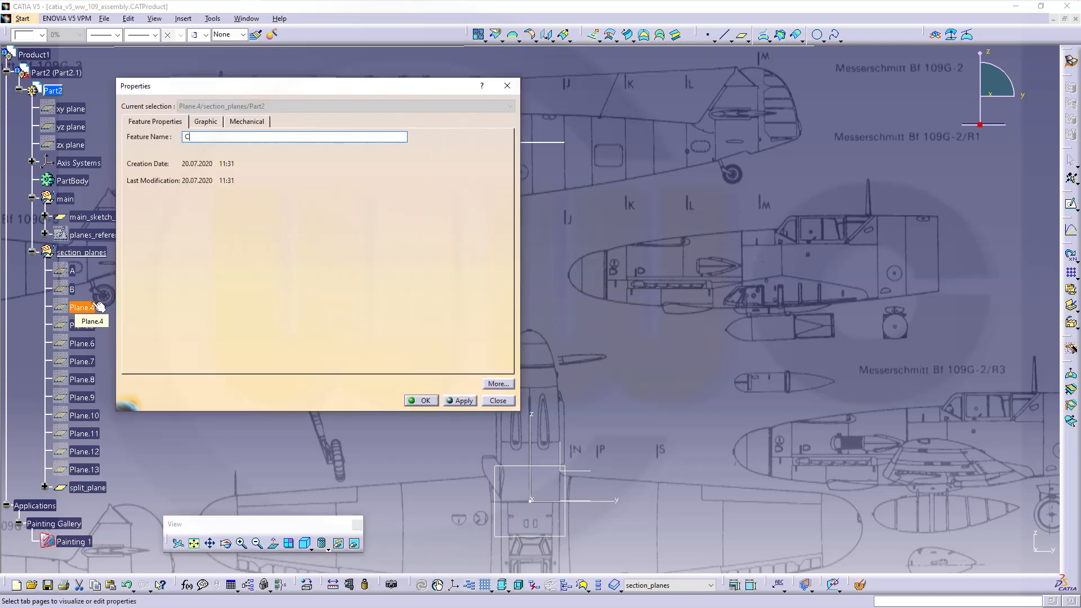
{"action": "key", "text": "Return"}
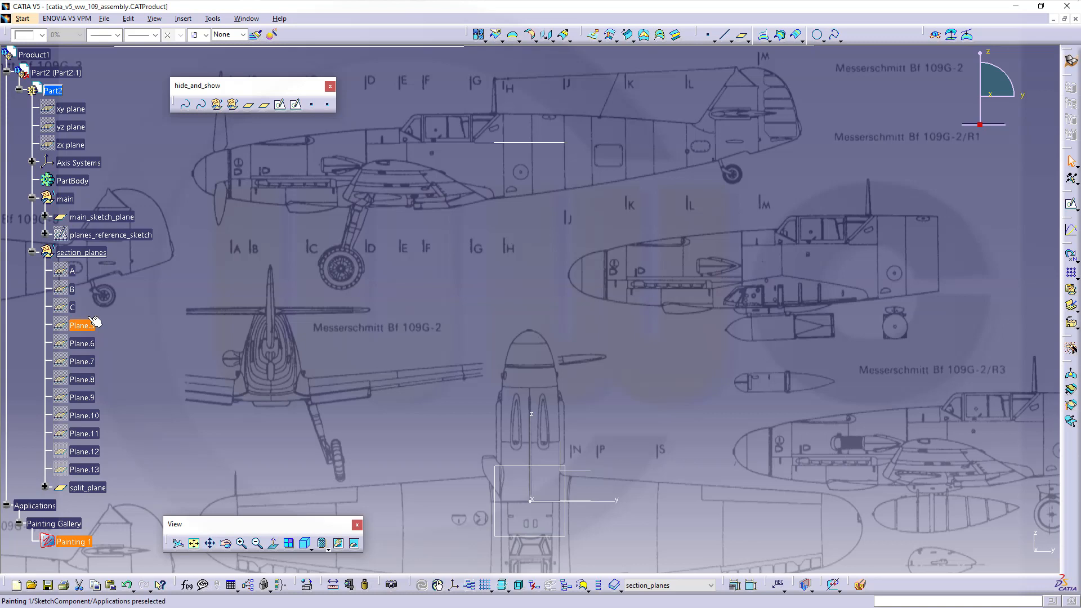
- Rename Plane.5, Plane.6 and Plane.7 to D, E and F
{"action": "left_click", "coordinate": [95, 322]}
{"action": "key", "text": "alt+Return"}
{"action": "type", "text": "D"}
{"action": "key", "text": "Return"}
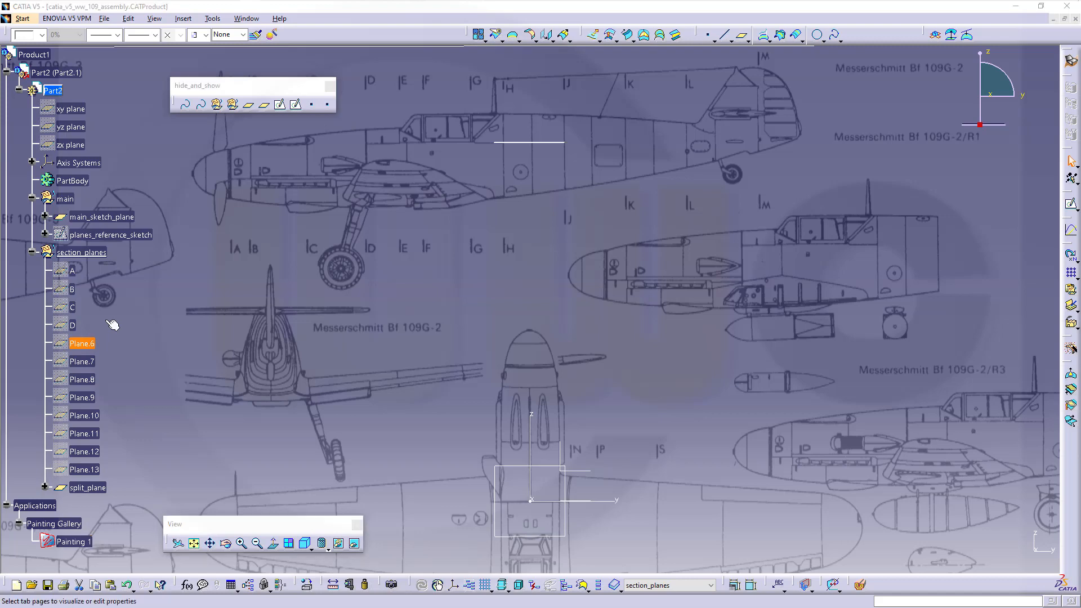
{"action": "key", "text": "alt+Return"}
{"action": "type", "text": "E"}
{"action": "key", "text": "Return"}
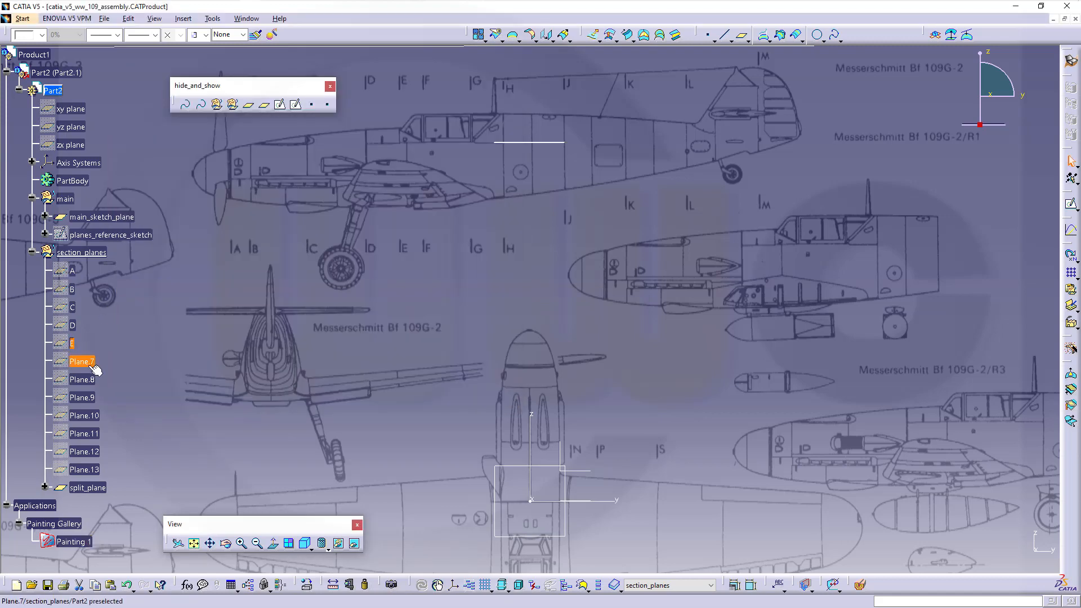
{"action": "key", "text": "alt+Return"}
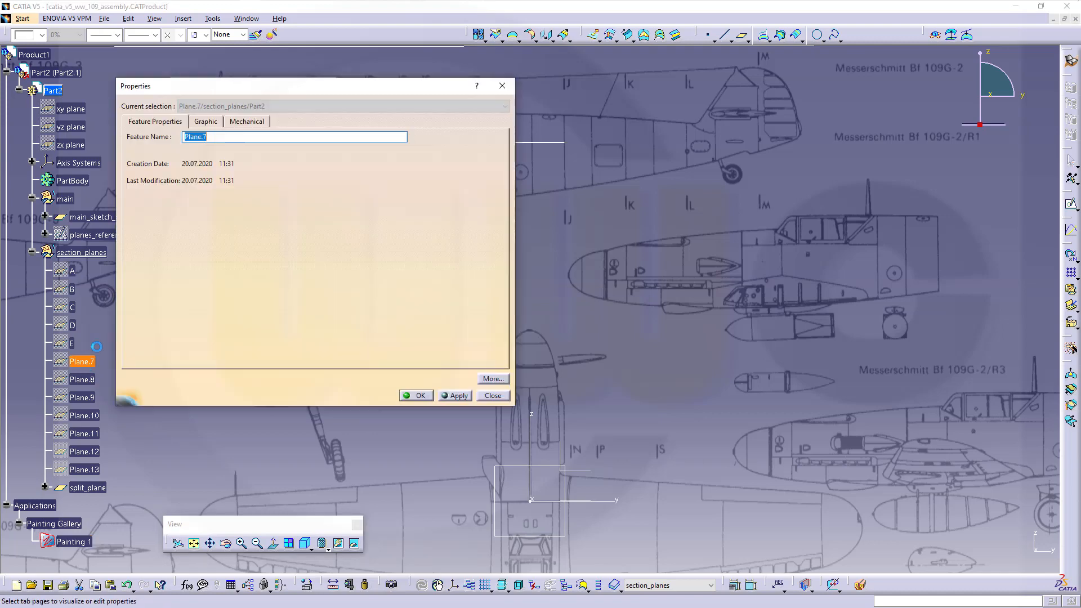
{"action": "type", "text": "F"}
{"action": "key", "text": "Return"}
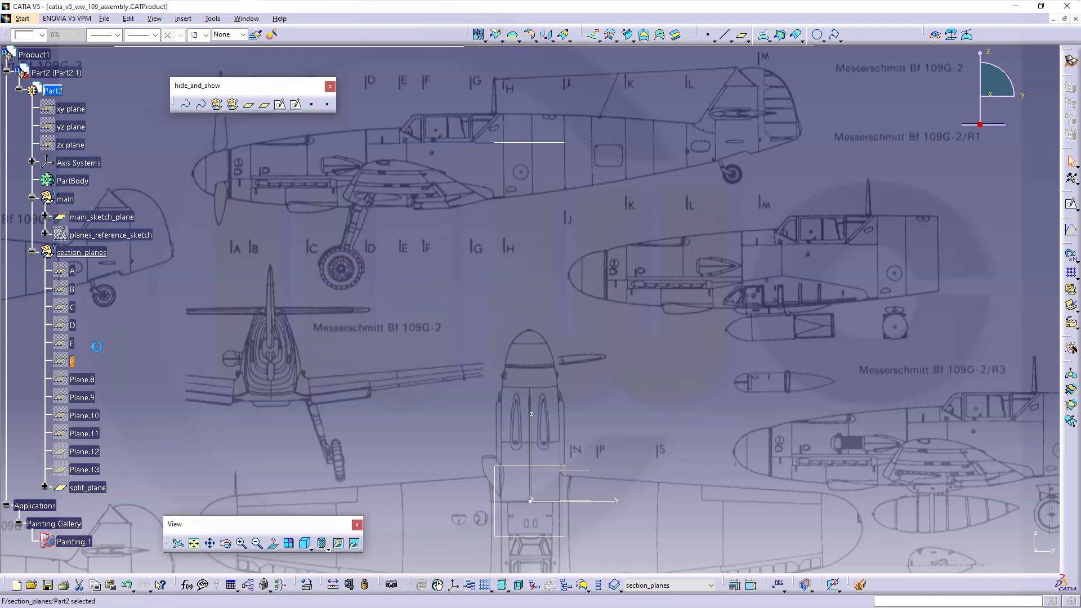
- Rename Plane.8, Plane.9 and Plane.10 to G, H and J
{"action": "left_click", "coordinate": [83, 379]}
{"action": "key", "text": "alt+Return"}
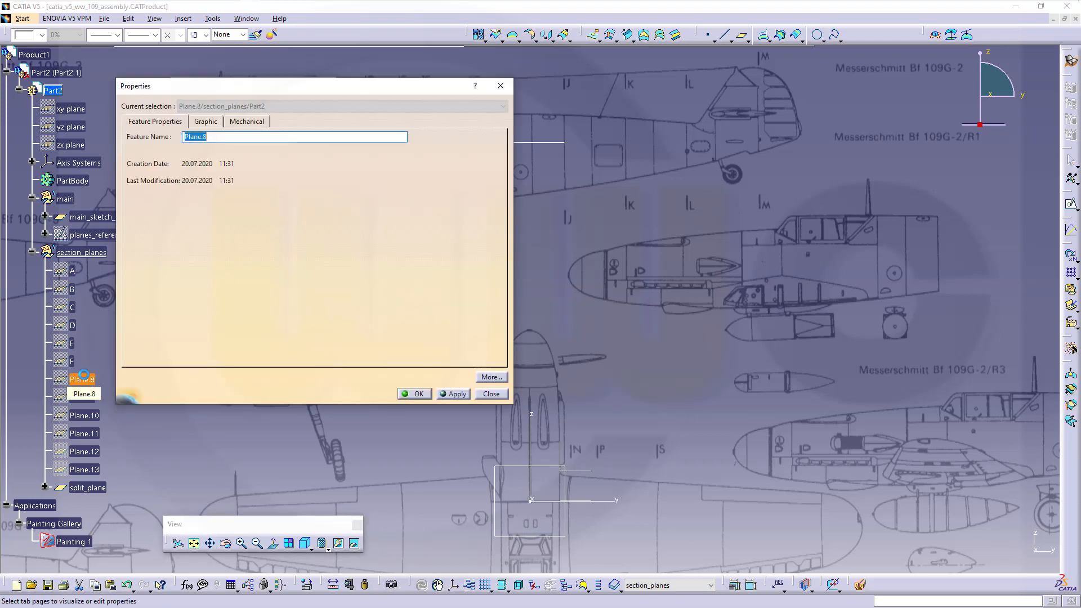
{"action": "type", "text": "G"}
{"action": "key", "text": "Return"}
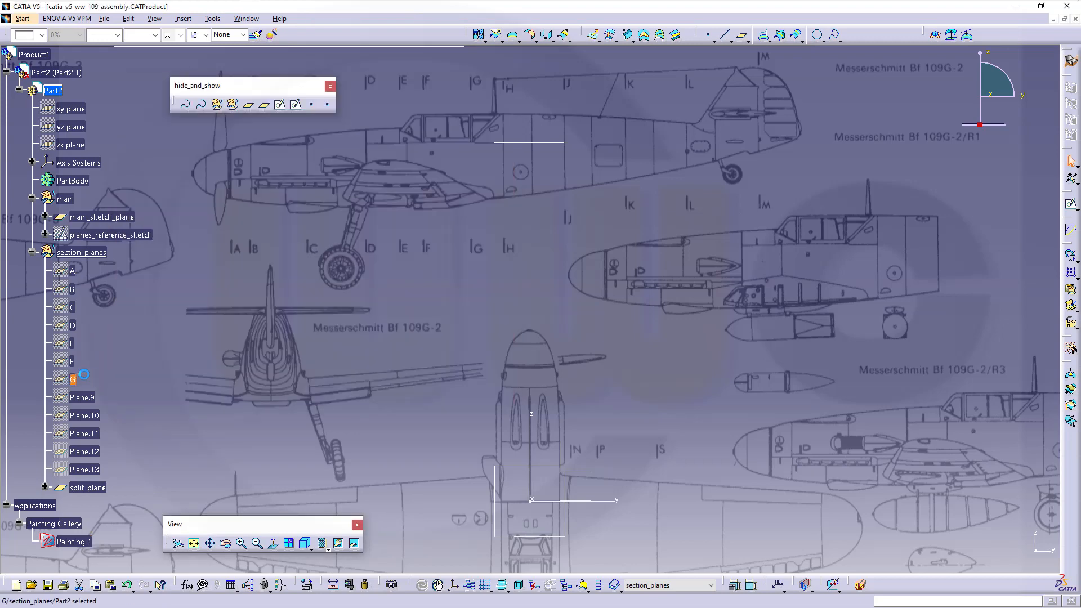
{"action": "left_click", "coordinate": [91, 397]}
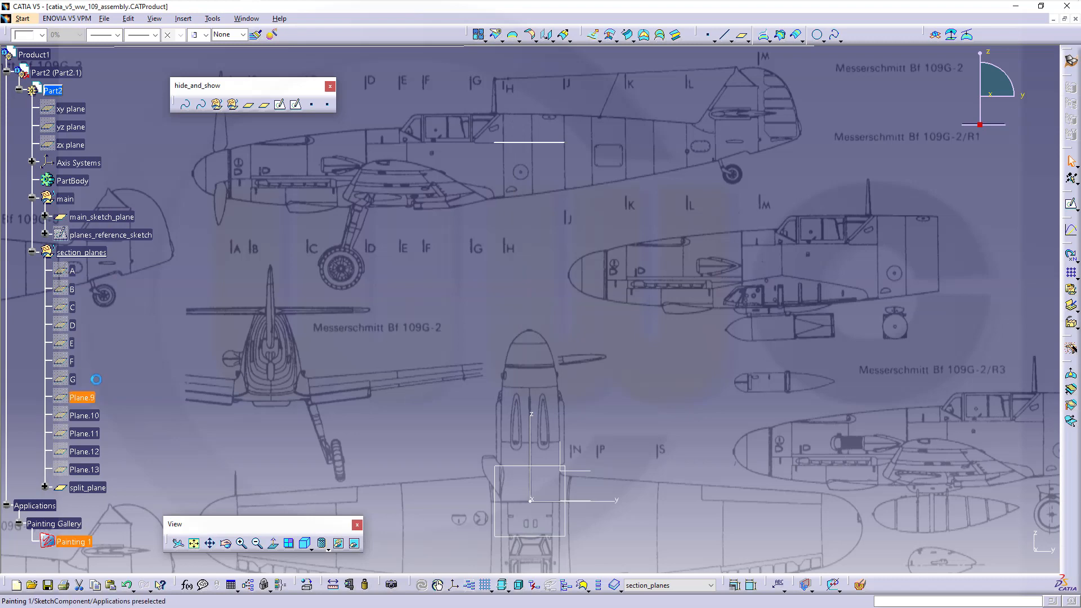
{"action": "key", "text": "alt+Return"}
{"action": "type", "text": "H"}
{"action": "key", "text": "Return"}
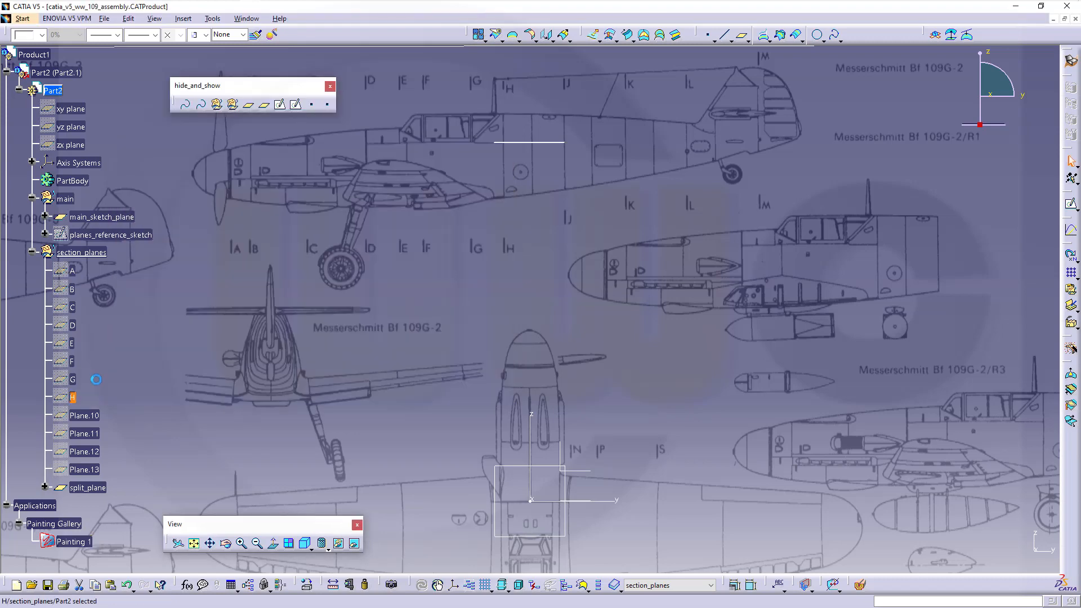
{"action": "left_click", "coordinate": [85, 415]}
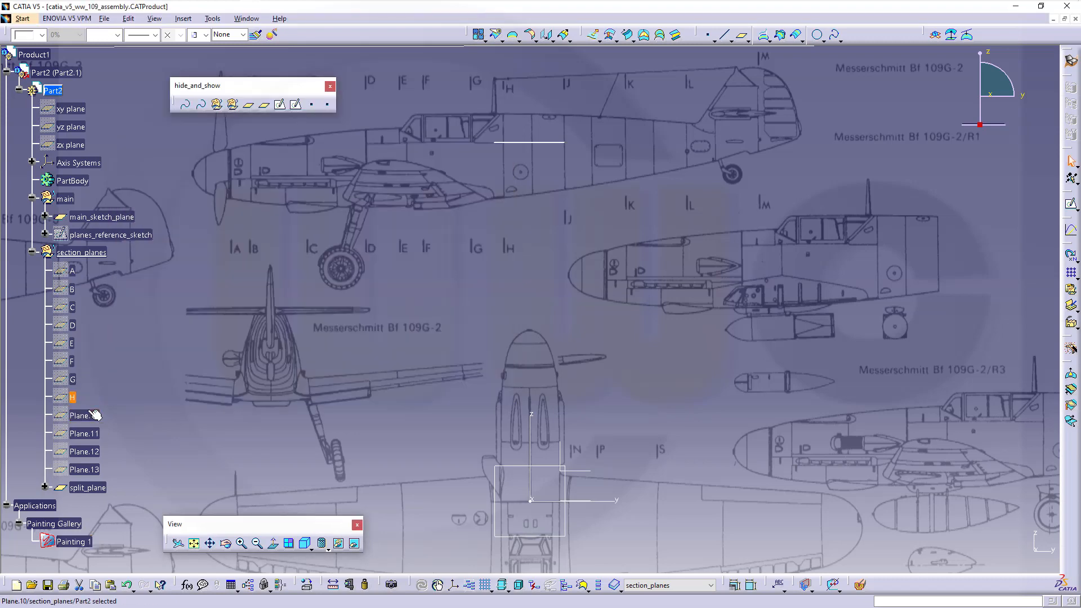
{"action": "key", "text": "alt+Return"}
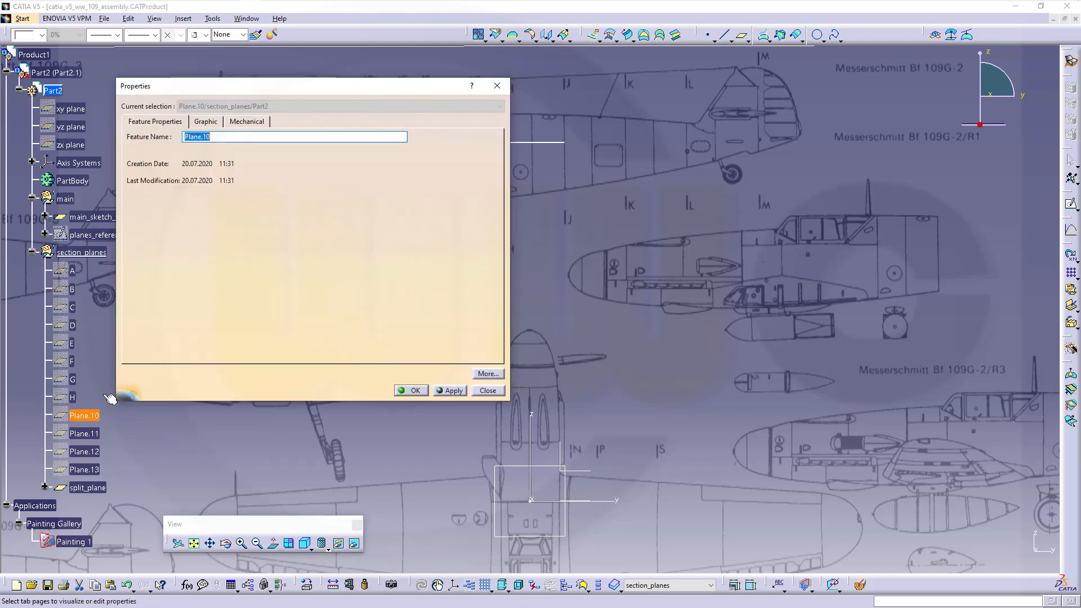
{"action": "type", "text": "J"}
{"action": "key", "text": "Return"}
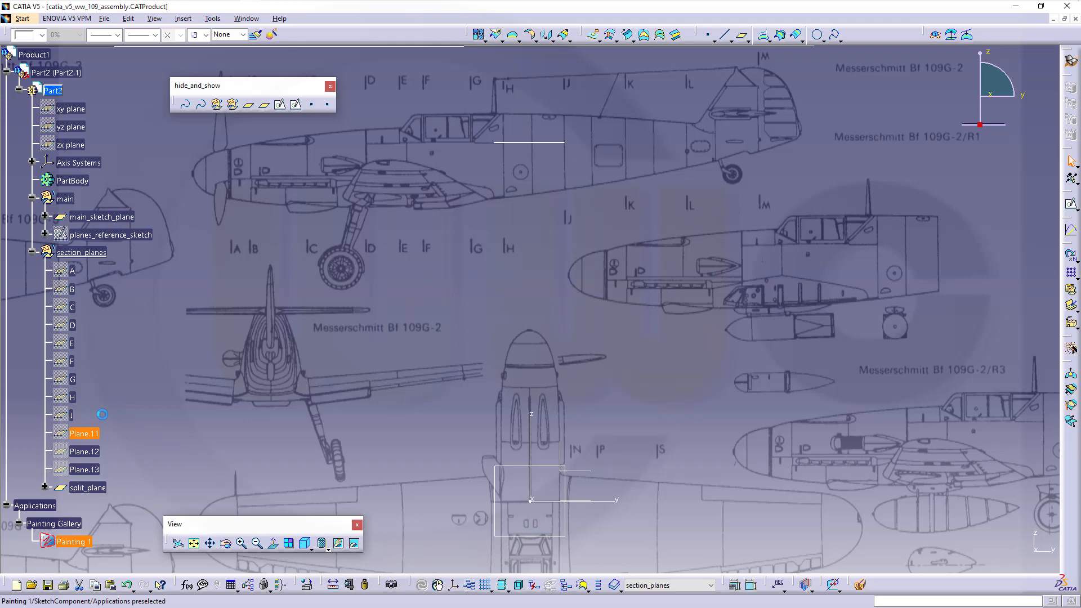
- Rename Plane.11, Plane.12 and Plane.13 to K, L and M
{"action": "key", "text": "alt+Return"}
{"action": "type", "text": "K"}
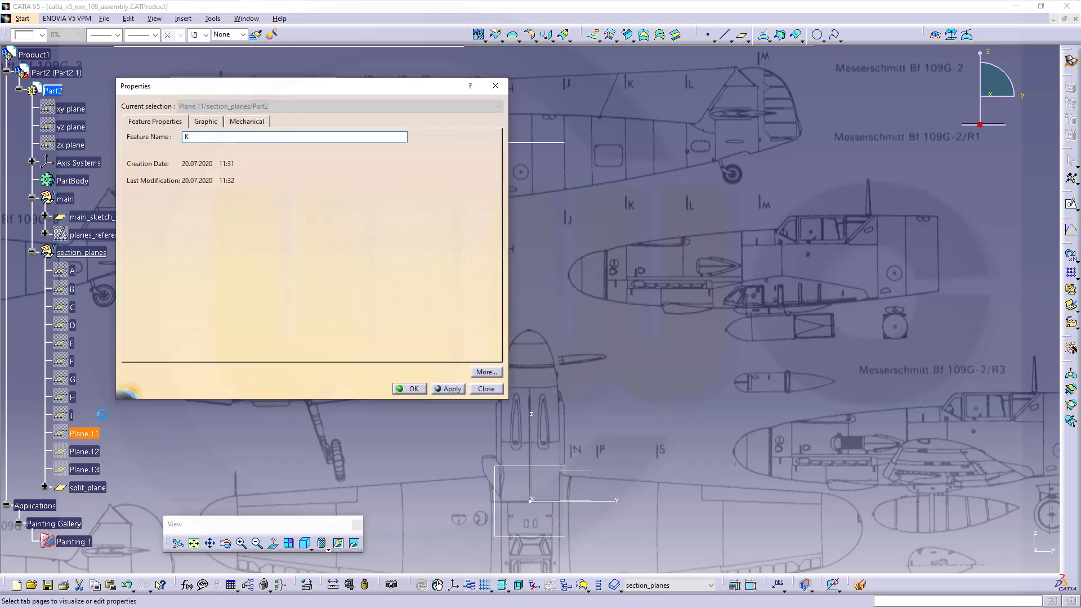
{"action": "key", "text": "Return"}
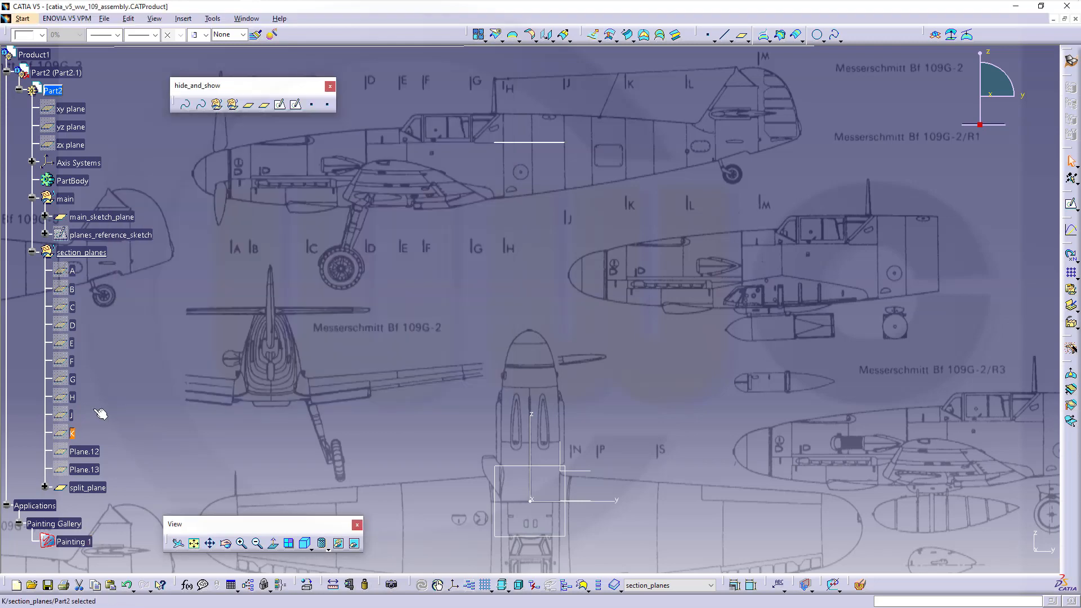
{"action": "left_click", "coordinate": [89, 452]}
{"action": "key", "text": "alt+Return"}
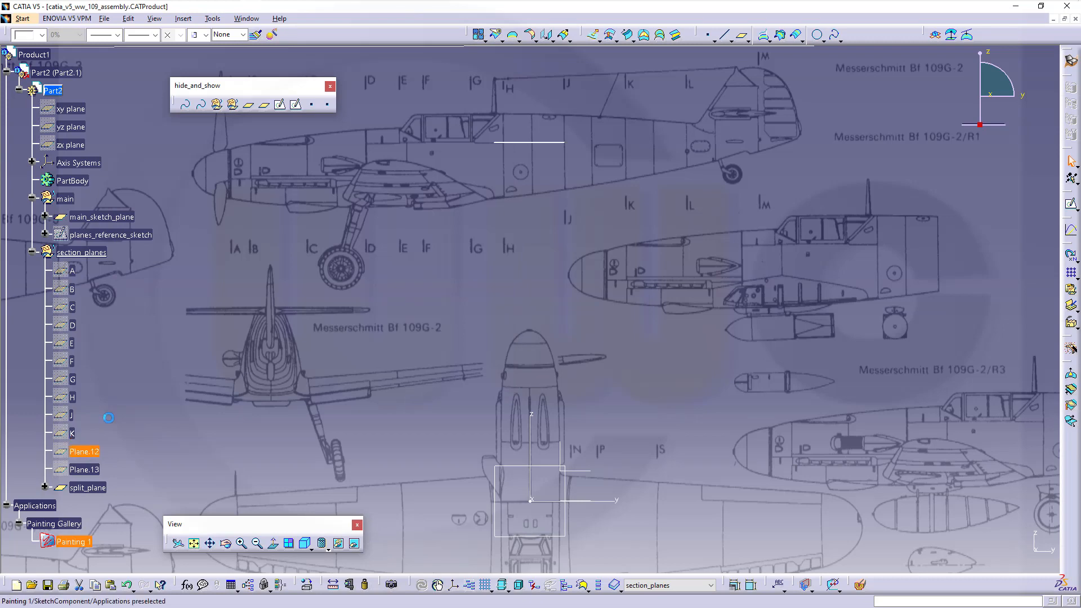
{"action": "type", "text": "L"}
{"action": "key", "text": "Return"}
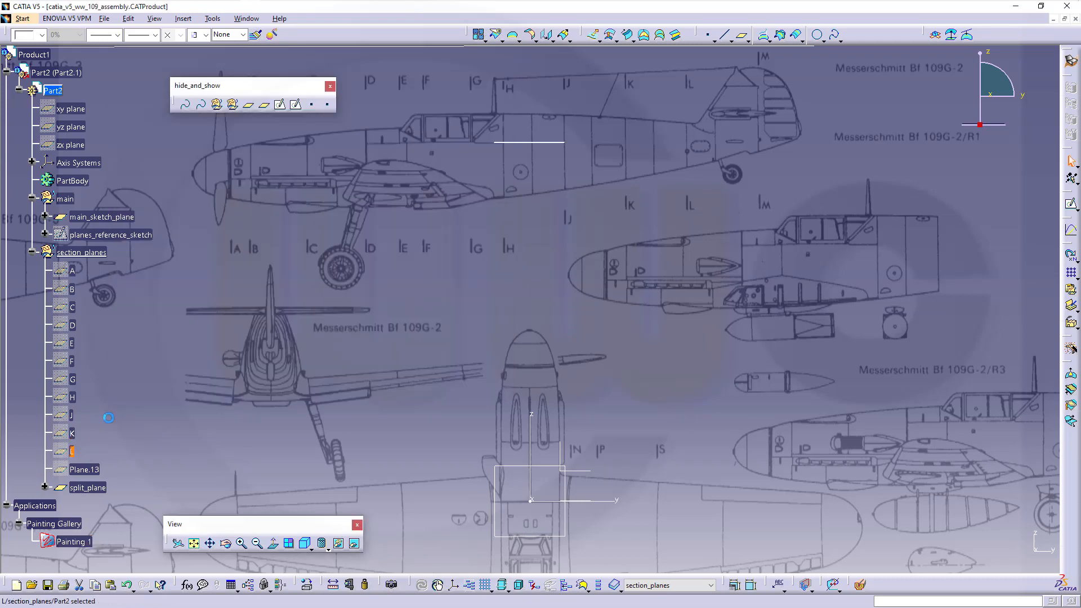
{"action": "left_click", "coordinate": [96, 470]}
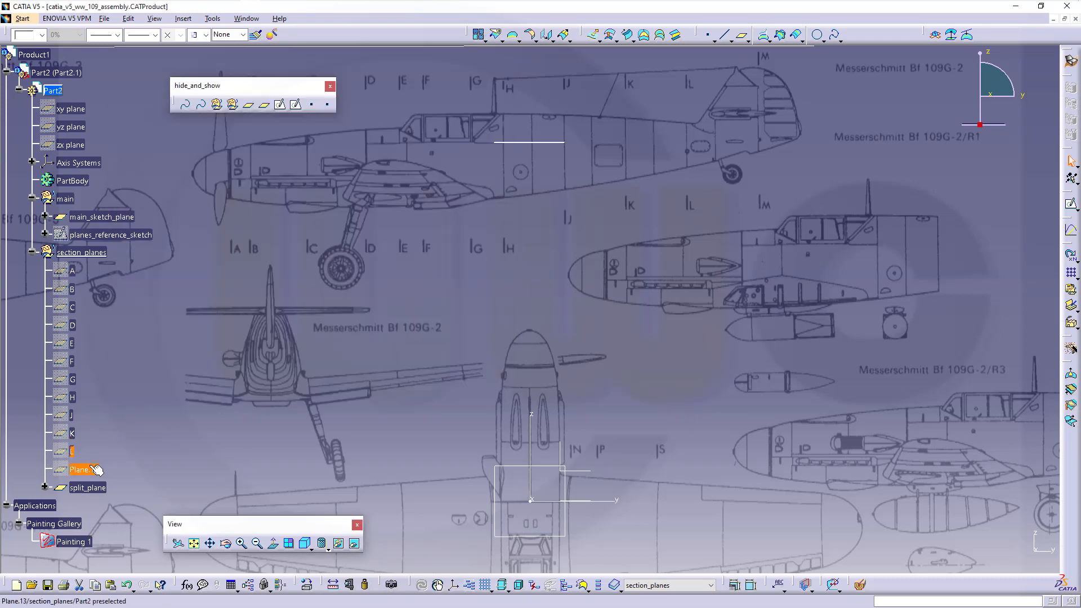
{"action": "key", "text": "alt+Return"}
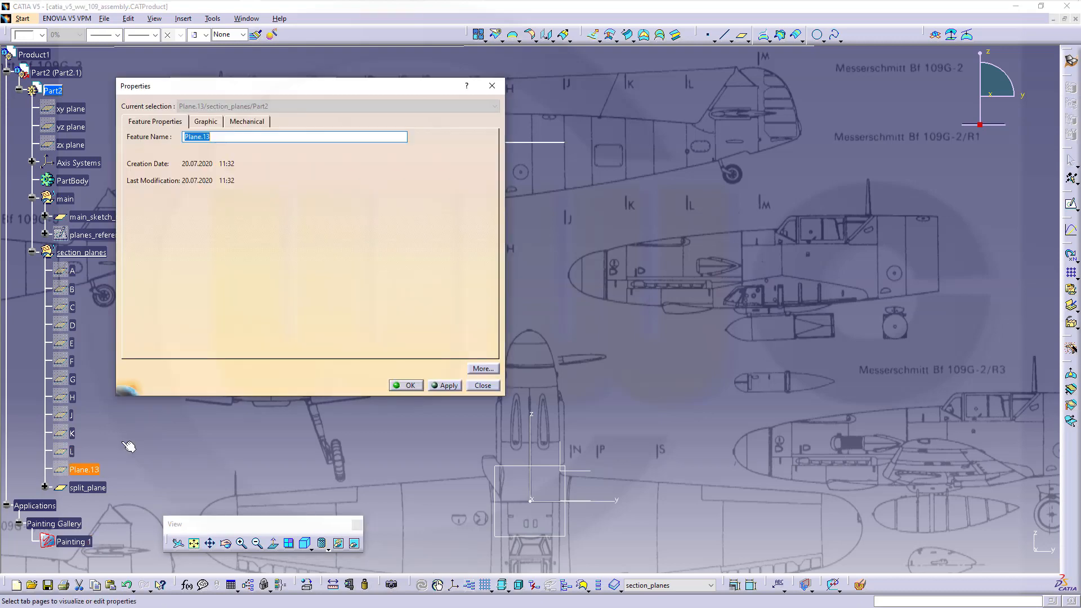
{"action": "type", "text": "M"}
{"action": "key", "text": "Return"}
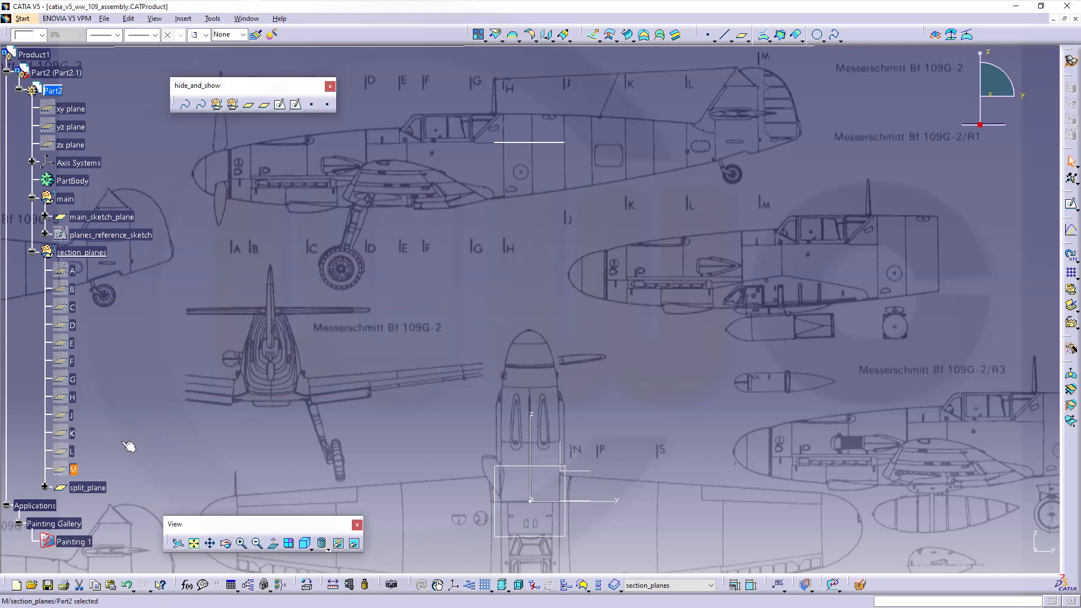
{"action": "left_click", "coordinate": [144, 426]}
- Drag split_plane from section_planes onto the main set and collapse section_planes
{"action": "middle_click_drag", "start_coordinate": [450, 383], "coordinate": [436, 457]}
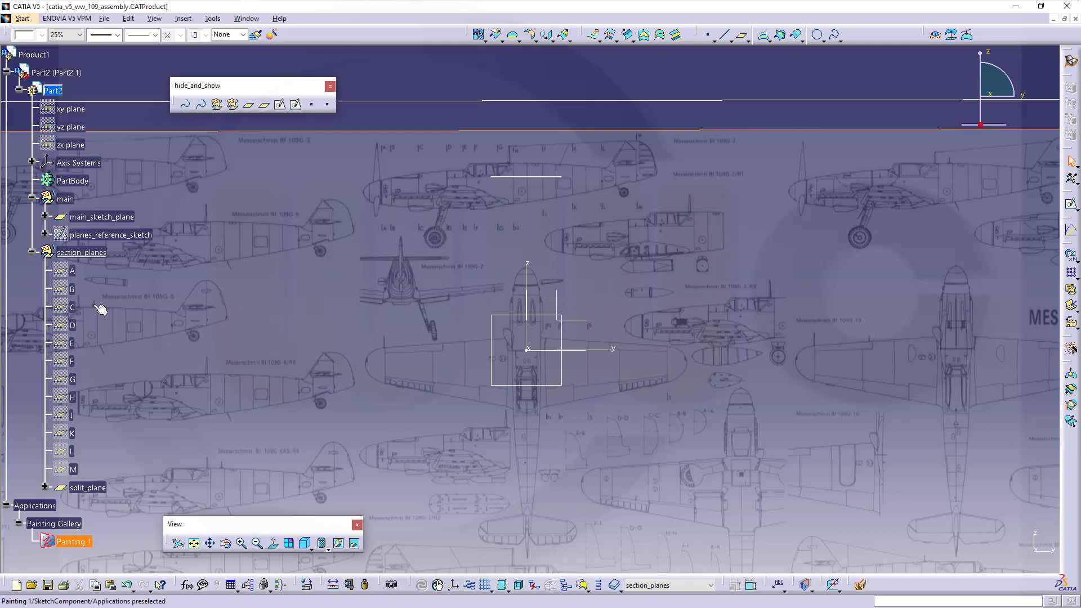
{"action": "mouse_move", "coordinate": [86, 489]}
{"action": "left_mouse_down"}
{"action": "mouse_move", "coordinate": [94, 237]}
{"action": "mouse_move", "coordinate": [86, 207]}
{"action": "mouse_move", "coordinate": [70, 203]}
{"action": "left_mouse_up"}
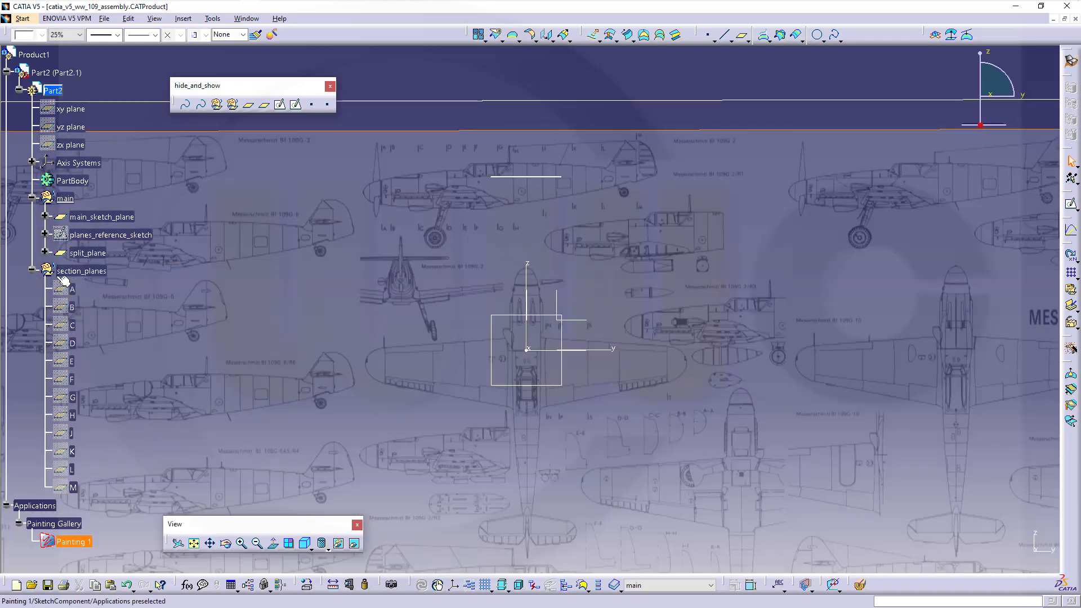
{"action": "left_click", "coordinate": [32, 269]}
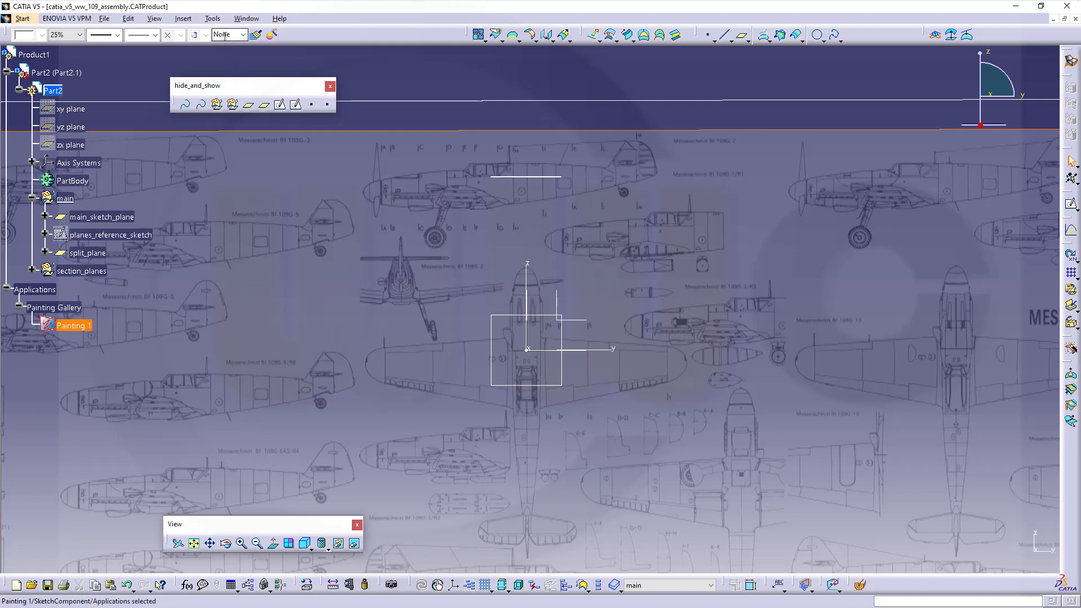
- Insert a geometrical set named wing_planes under Part2
{"action": "left_click", "coordinate": [184, 20]}
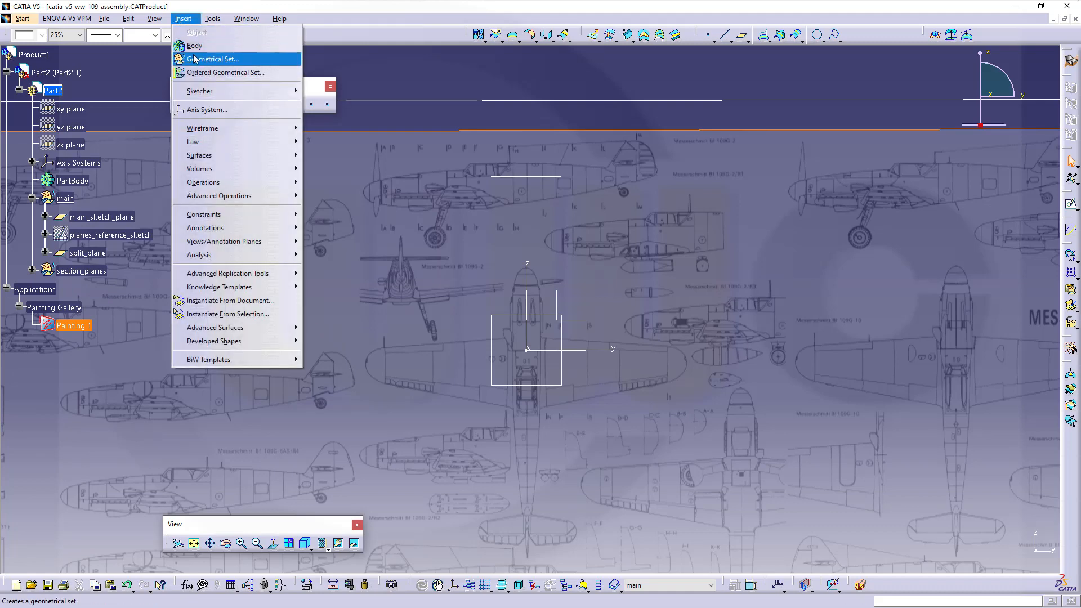
{"action": "left_click", "coordinate": [195, 59]}
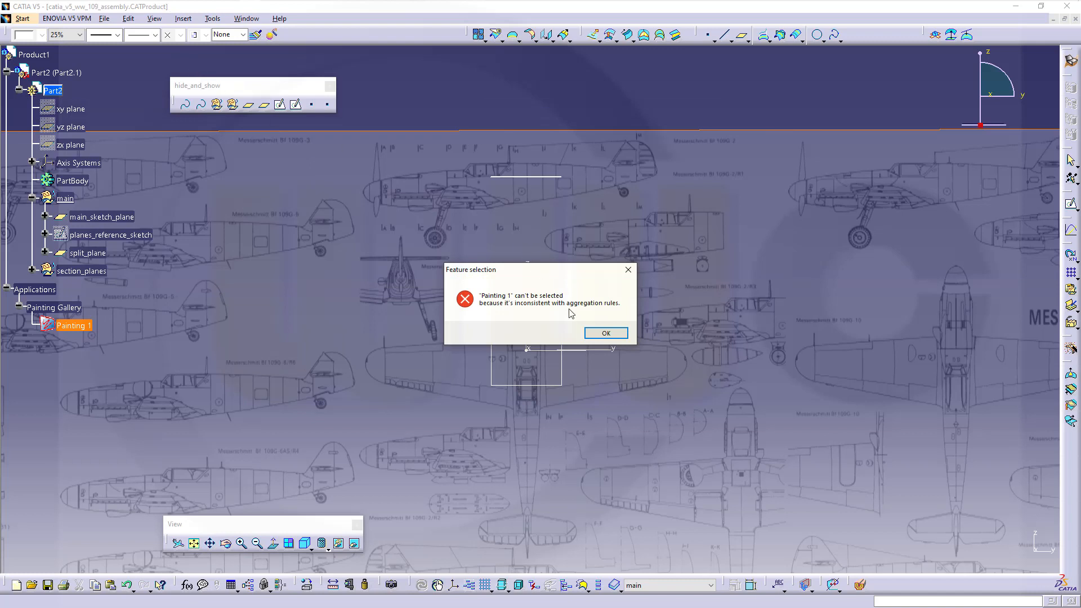
{"action": "left_click", "coordinate": [598, 333]}
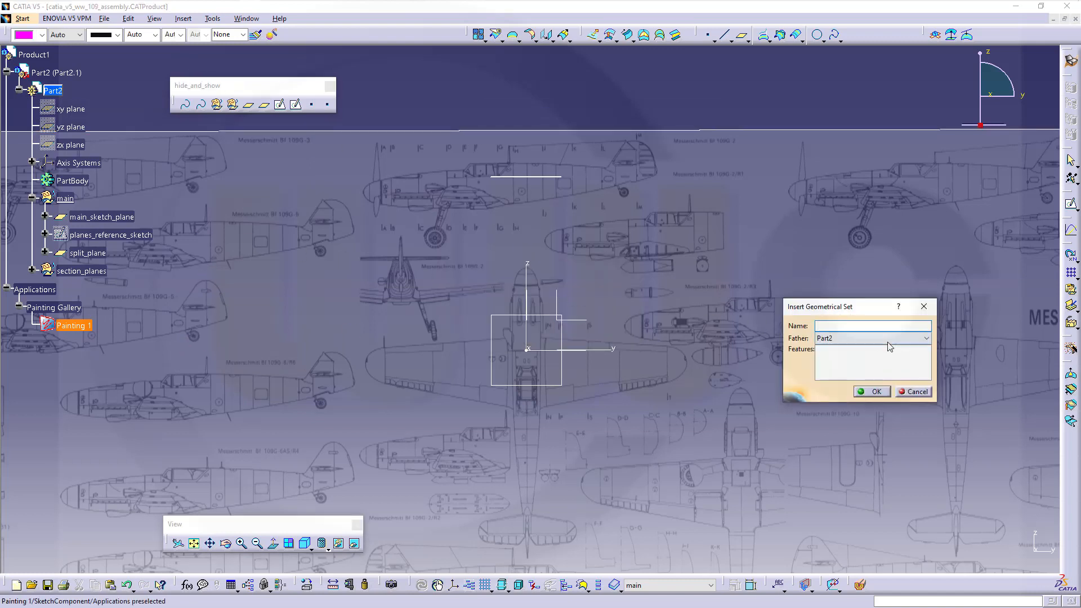
{"action": "left_click", "coordinate": [926, 338]}
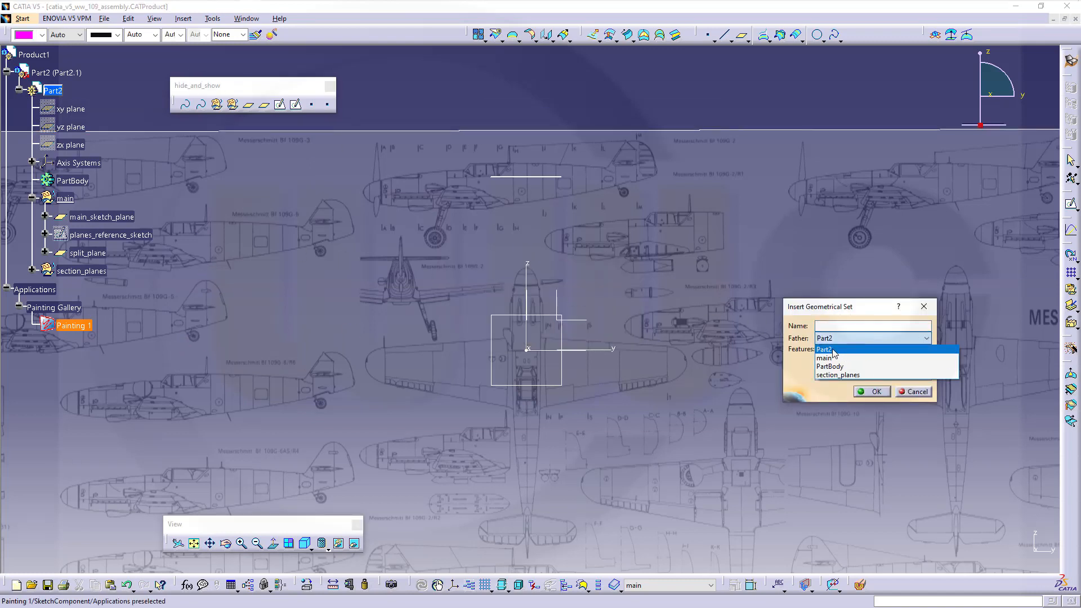
{"action": "left_click", "coordinate": [833, 353]}
{"action": "left_click", "coordinate": [827, 323]}
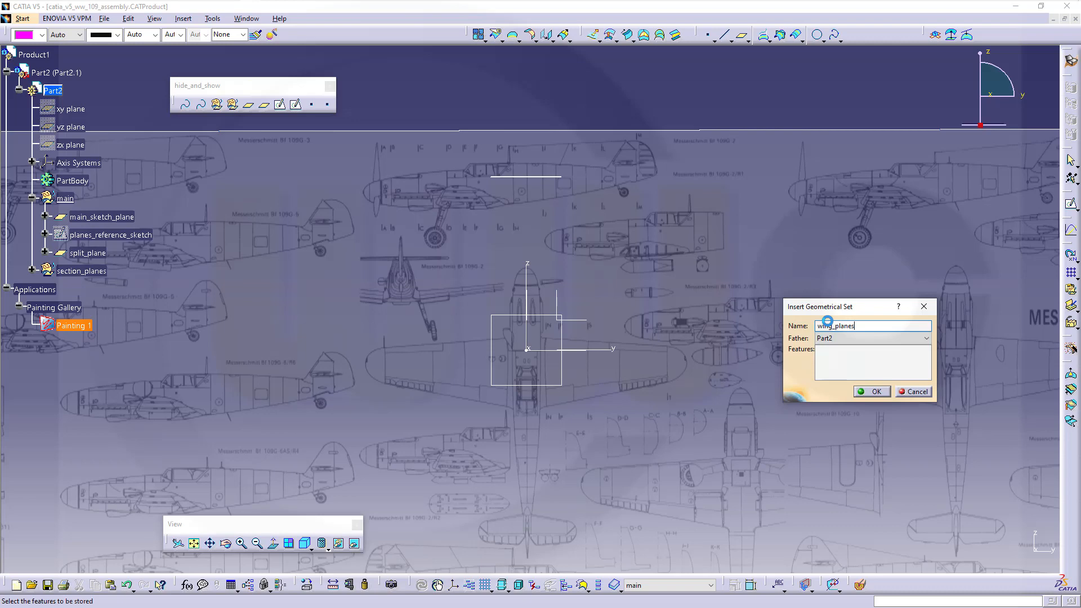
{"action": "type", "text": "wing_planes"}
{"action": "key", "text": "Return"}
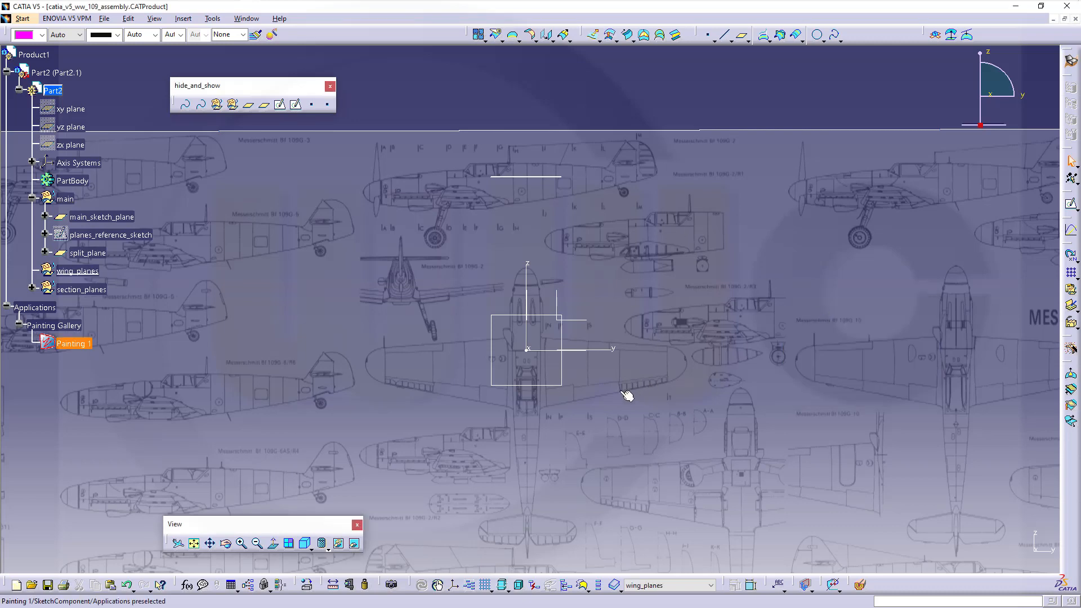
{"action": "mouse_move", "coordinate": [622, 395]}
{"action": "middle_mouse_down"}
{"action": "mouse_move", "coordinate": [584, 437]}
{"action": "mouse_move", "coordinate": [600, 421]}
{"action": "mouse_move", "coordinate": [570, 437]}
{"action": "mouse_move", "coordinate": [496, 372]}
{"action": "mouse_move", "coordinate": [507, 321]}
{"action": "mouse_move", "coordinate": [501, 352]}
{"action": "mouse_move", "coordinate": [537, 292]}
{"action": "middle_mouse_up"}
{"action": "middle_click_drag", "start_coordinate": [689, 193], "coordinate": [724, 231]}
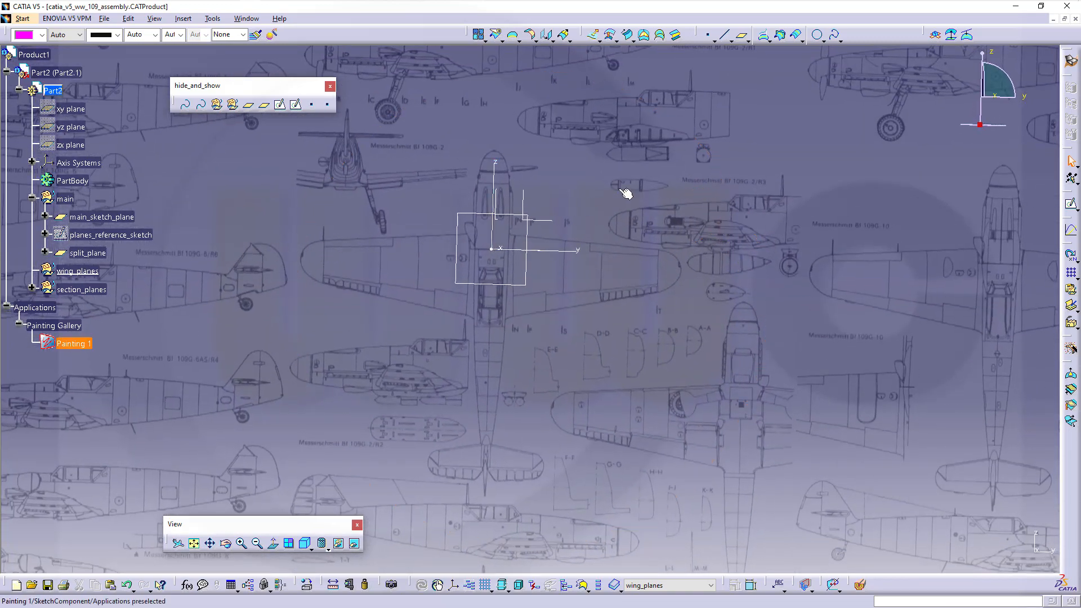
- Start a new sketch on the YZ plane and zoom in on the wing root
{"action": "left_click", "coordinate": [1071, 205]}
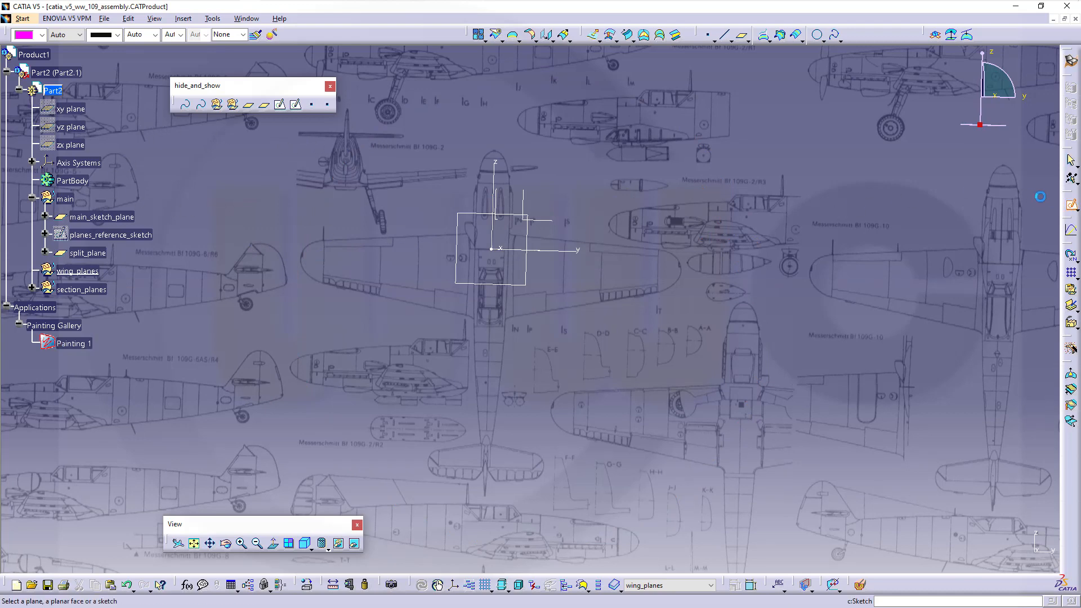
{"action": "left_click", "coordinate": [551, 222]}
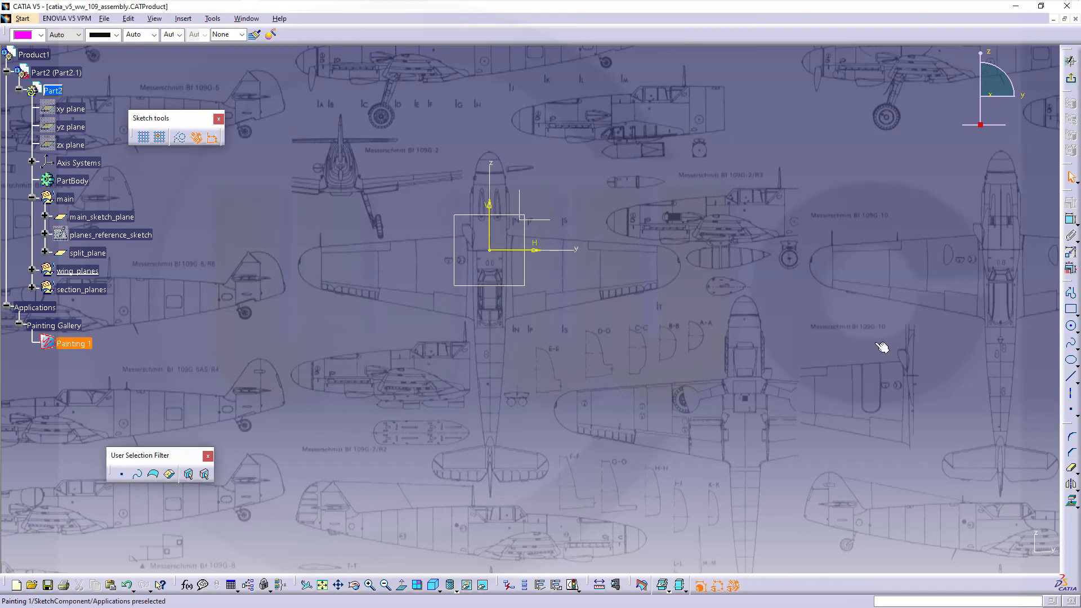
{"action": "left_click", "coordinate": [1071, 377]}
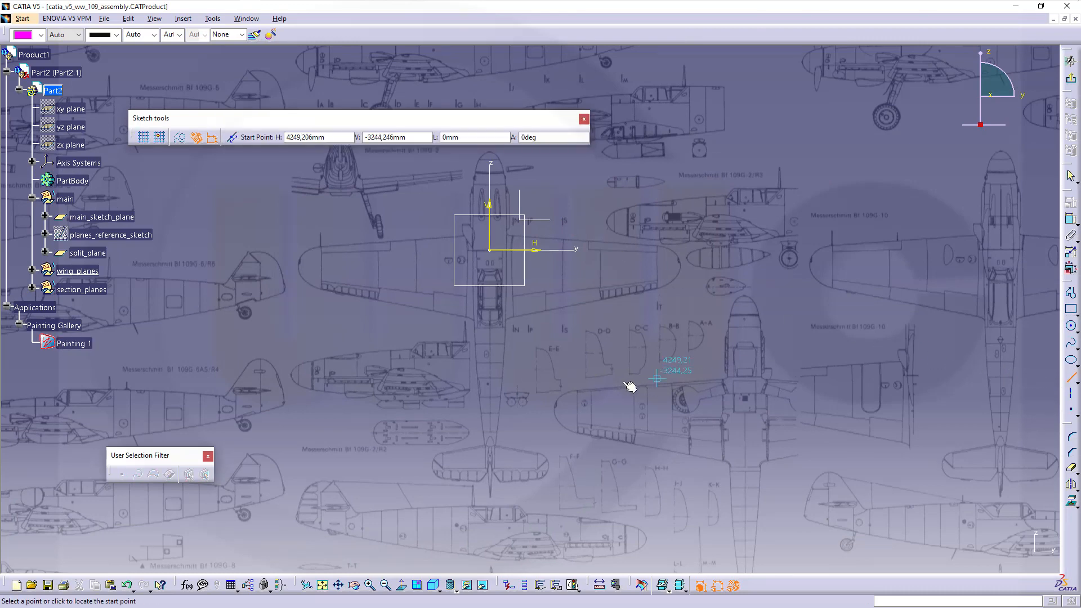
{"action": "mouse_move", "coordinate": [631, 383]}
{"action": "middle_mouse_down"}
{"action": "mouse_move", "coordinate": [613, 397]}
{"action": "mouse_move", "coordinate": [573, 260]}
{"action": "middle_mouse_up"}
{"action": "middle_click_drag", "start_coordinate": [557, 258], "coordinate": [603, 472]}
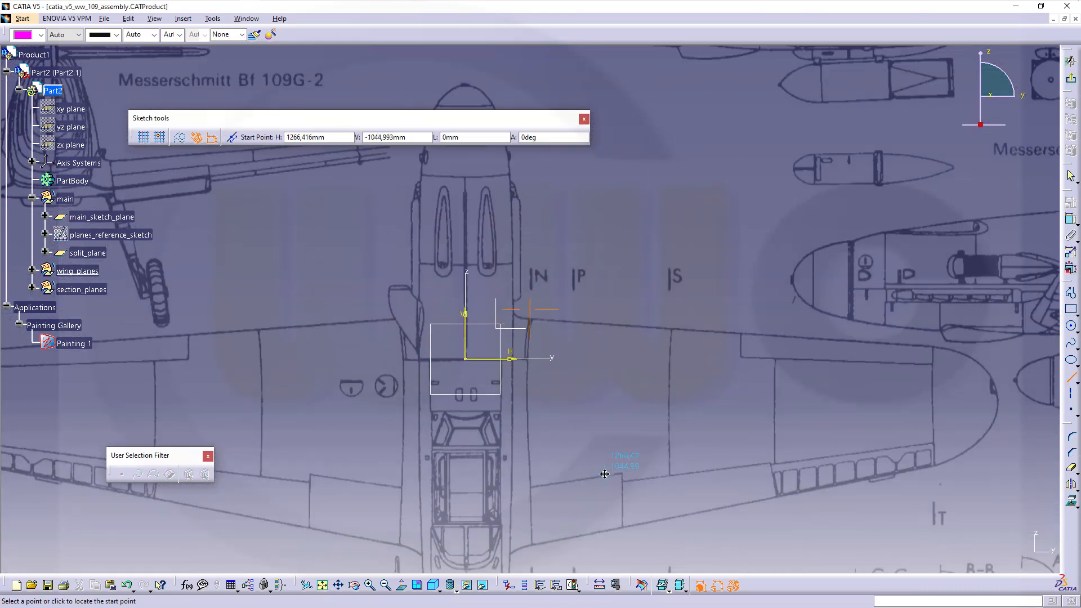
{"action": "left_click", "coordinate": [466, 337]}
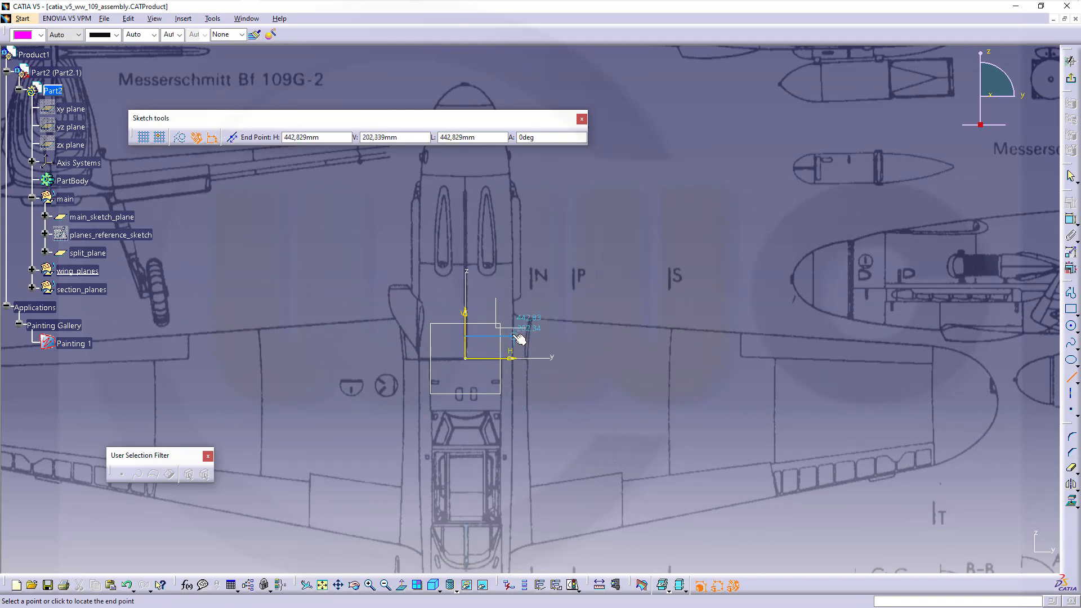
{"action": "left_click", "coordinate": [519, 337]}
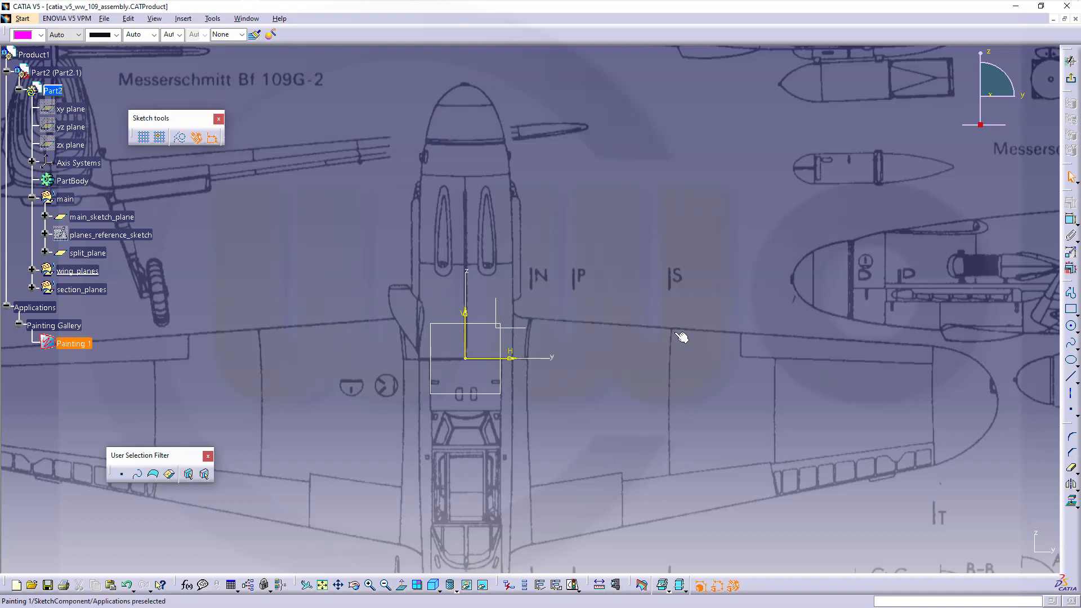
- Draw vertical lines at the N root station and near the wingtip, nudging both slightly left
{"action": "left_click", "coordinate": [1070, 376]}
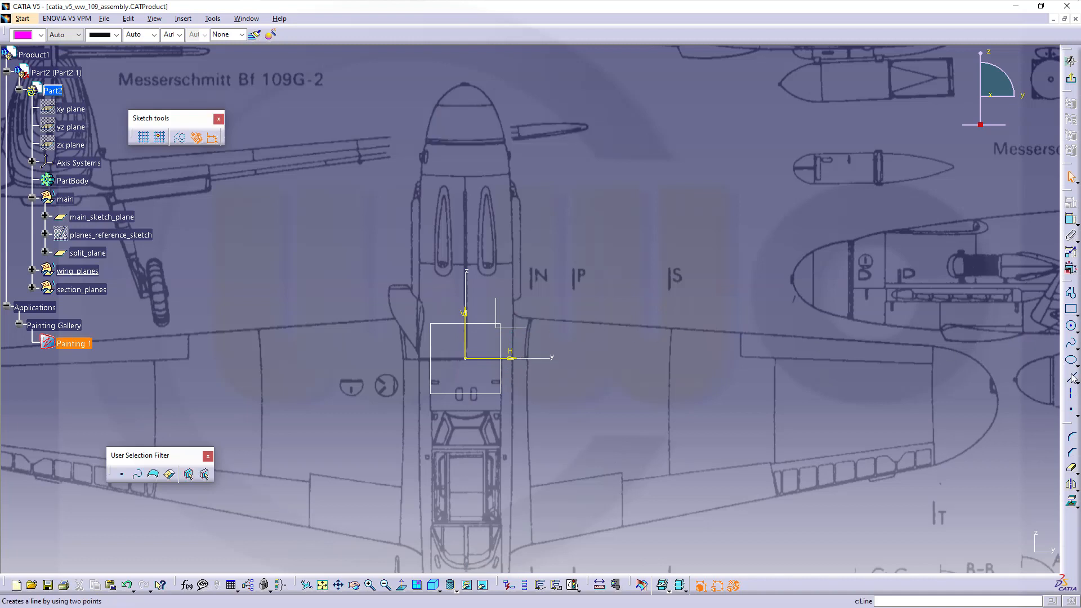
{"action": "left_click", "coordinate": [535, 294]}
{"action": "left_click", "coordinate": [533, 560]}
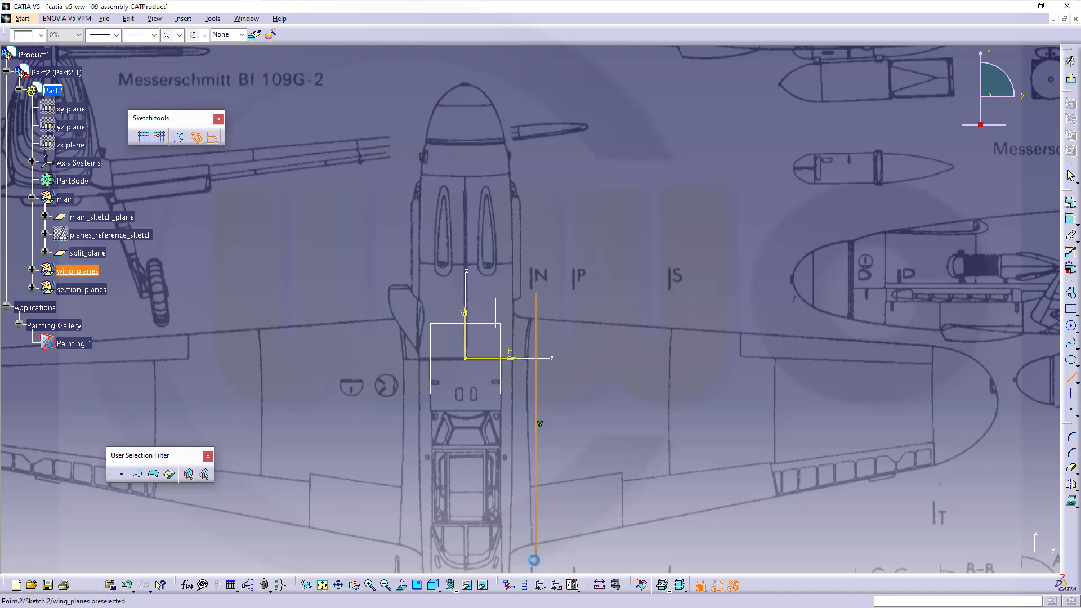
{"action": "left_click", "coordinate": [1070, 376]}
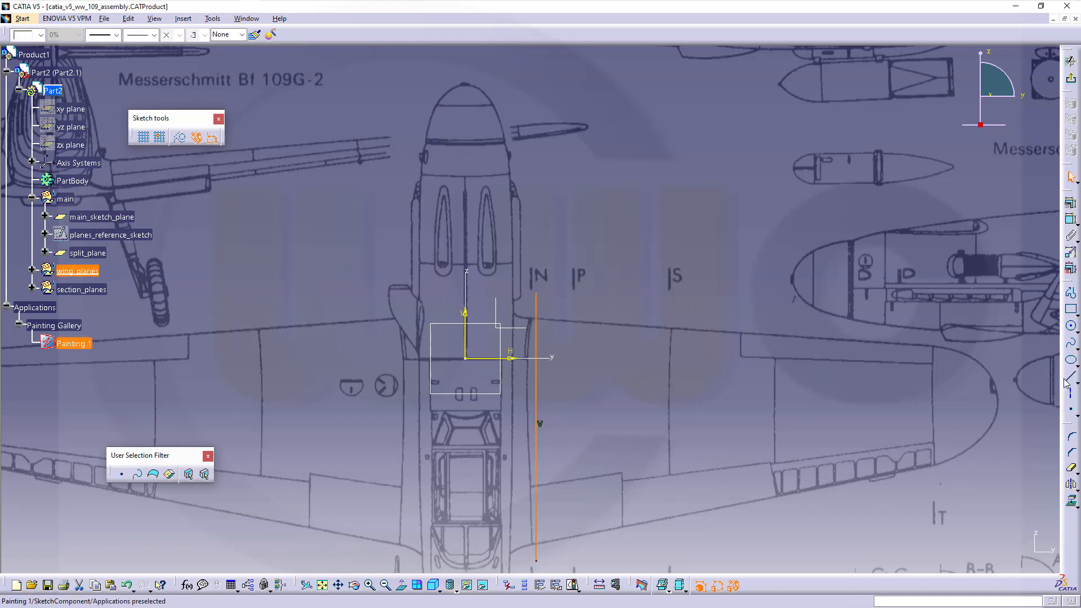
{"action": "left_click", "coordinate": [939, 305]}
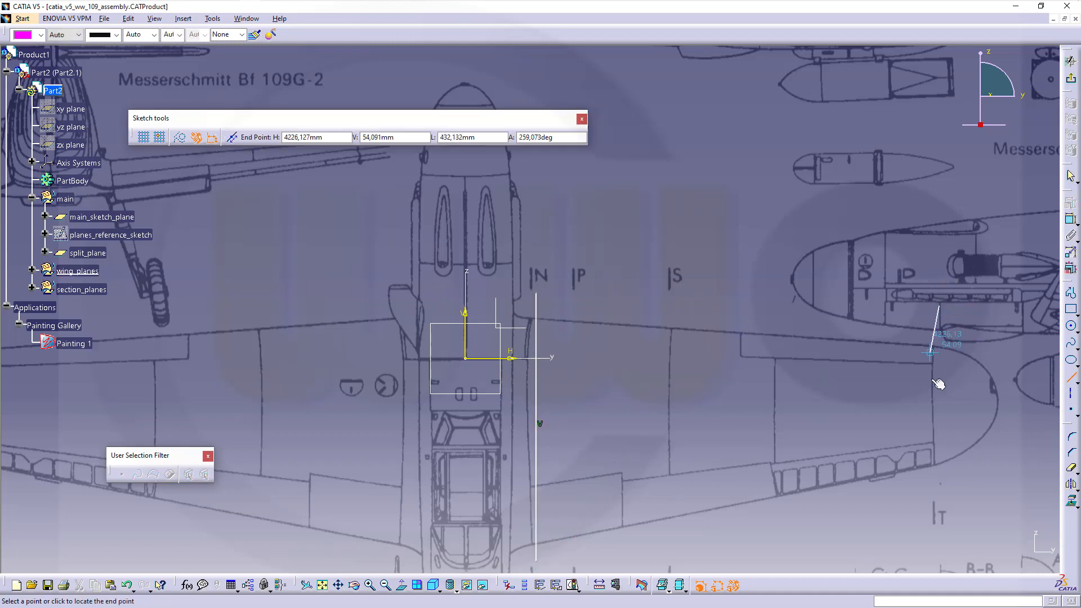
{"action": "left_click", "coordinate": [941, 520]}
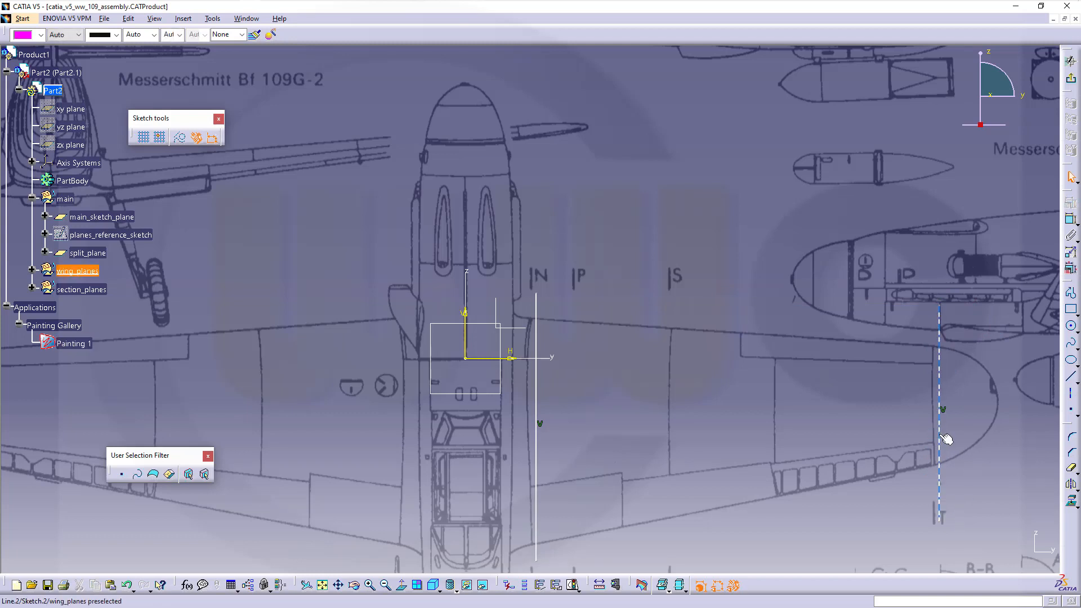
{"action": "left_click_drag", "start_coordinate": [946, 439], "coordinate": [934, 436]}
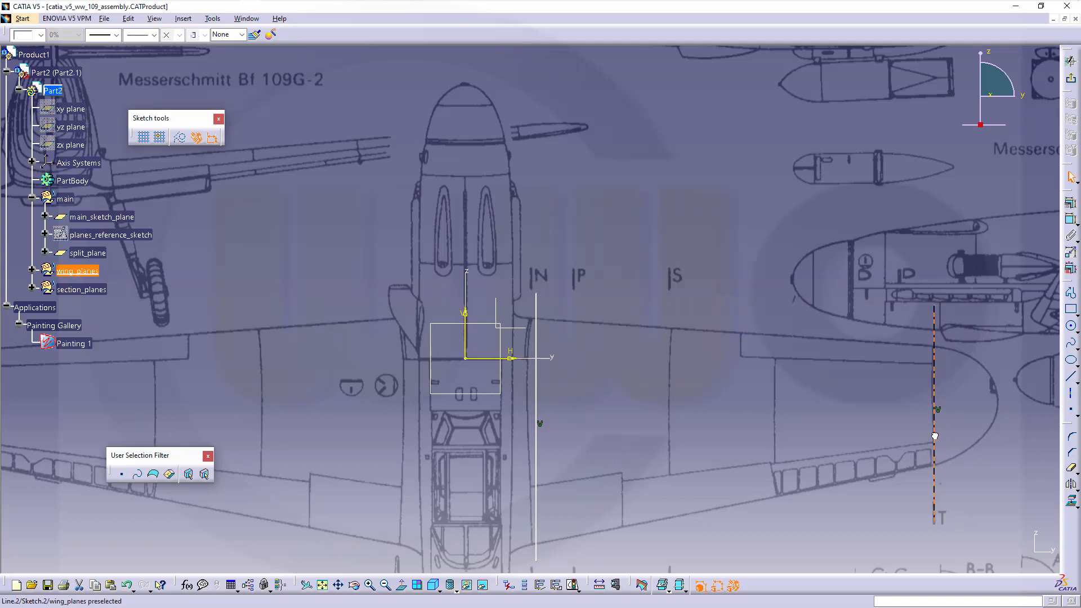
{"action": "left_click_drag", "start_coordinate": [537, 400], "coordinate": [530, 400]}
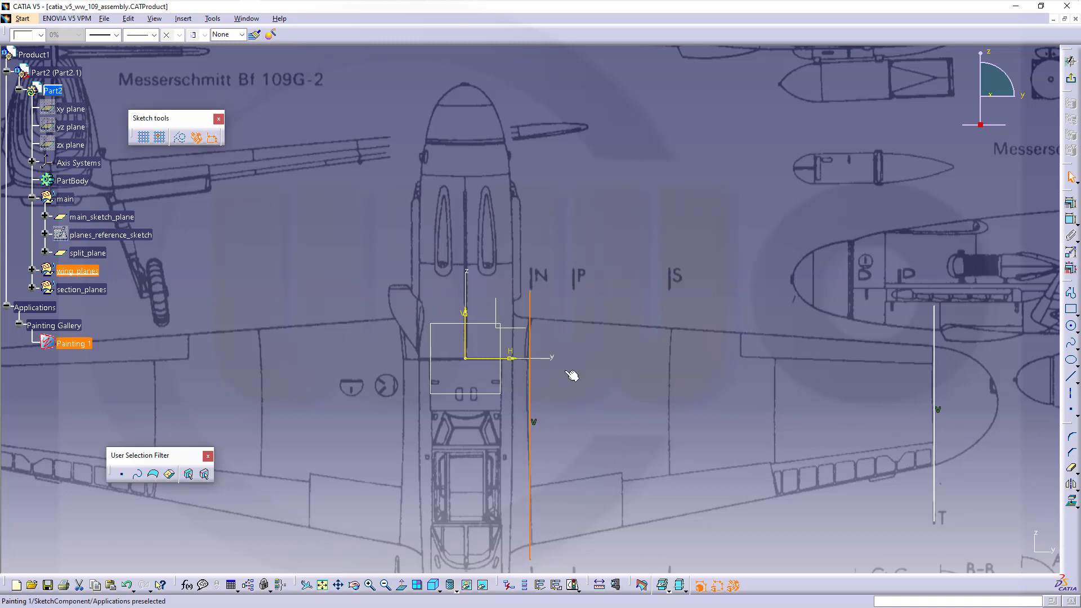
- Dimension the root and wingtip lines from the vertical axis, the tip line at 4261.963
{"action": "left_click", "coordinate": [683, 248]}
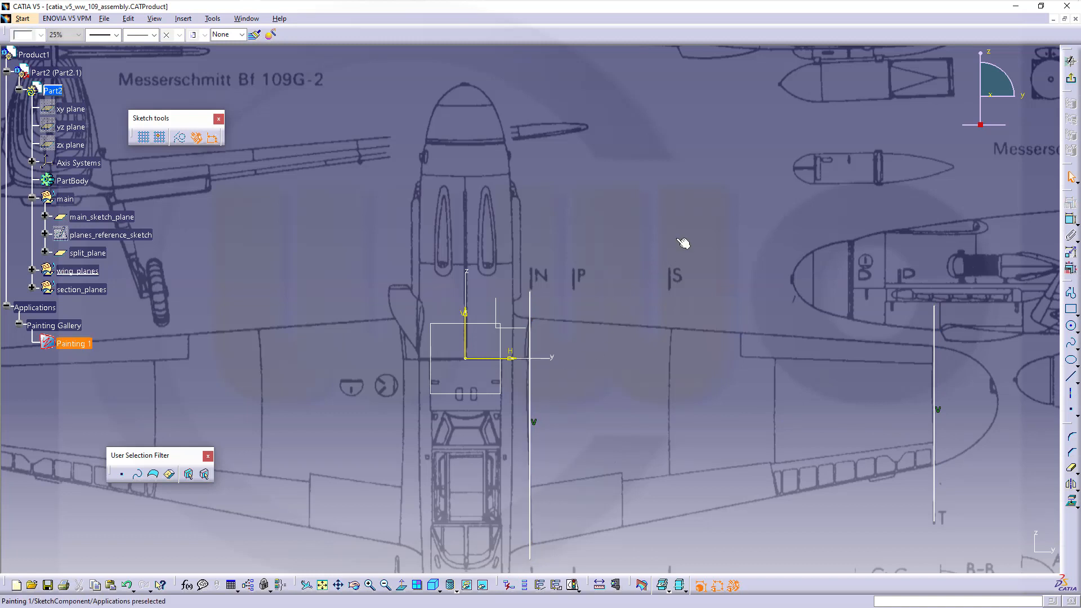
{"action": "left_click", "coordinate": [1071, 219]}
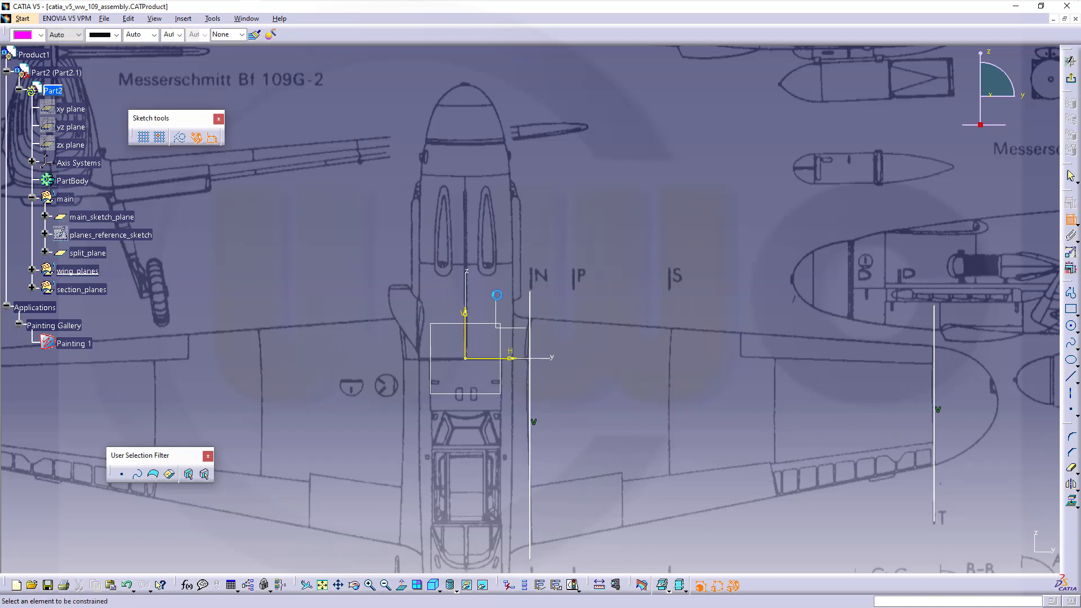
{"action": "left_click", "coordinate": [465, 324]}
{"action": "left_click", "coordinate": [529, 310]}
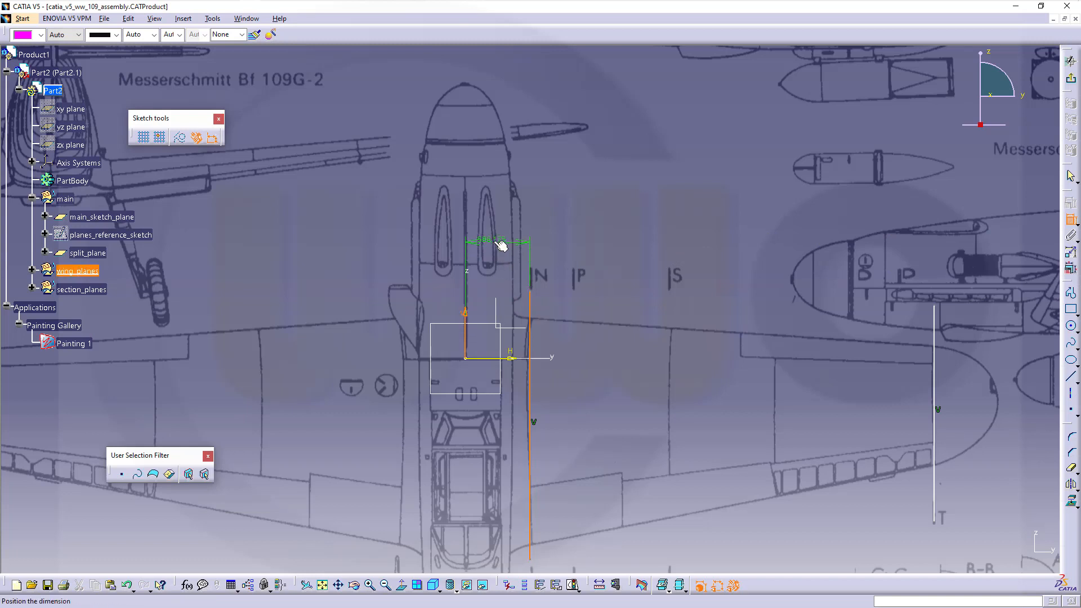
{"action": "left_click", "coordinate": [502, 242]}
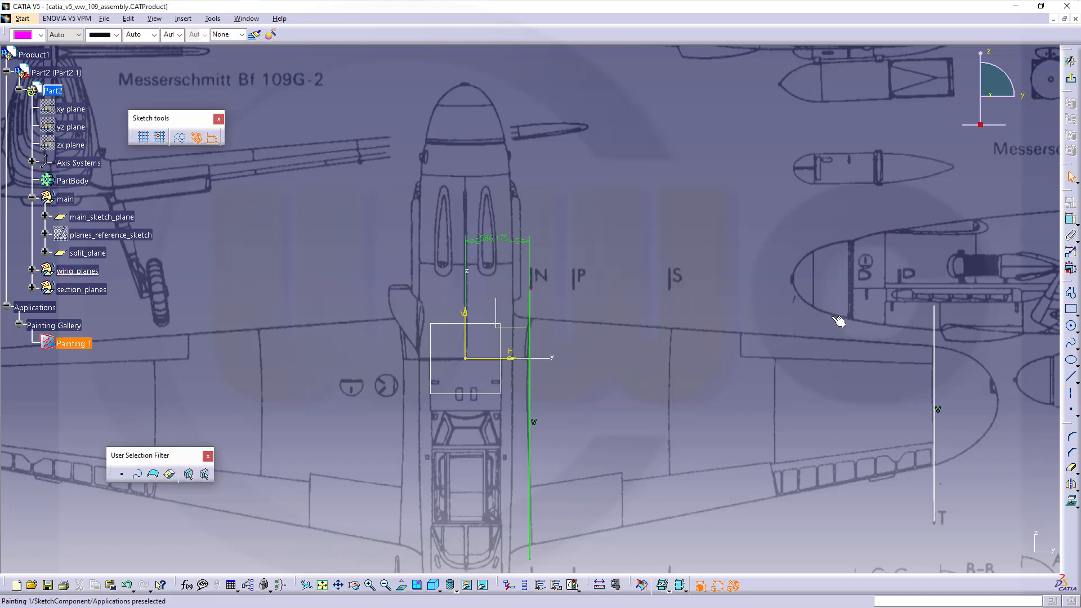
{"action": "left_click", "coordinate": [1070, 218]}
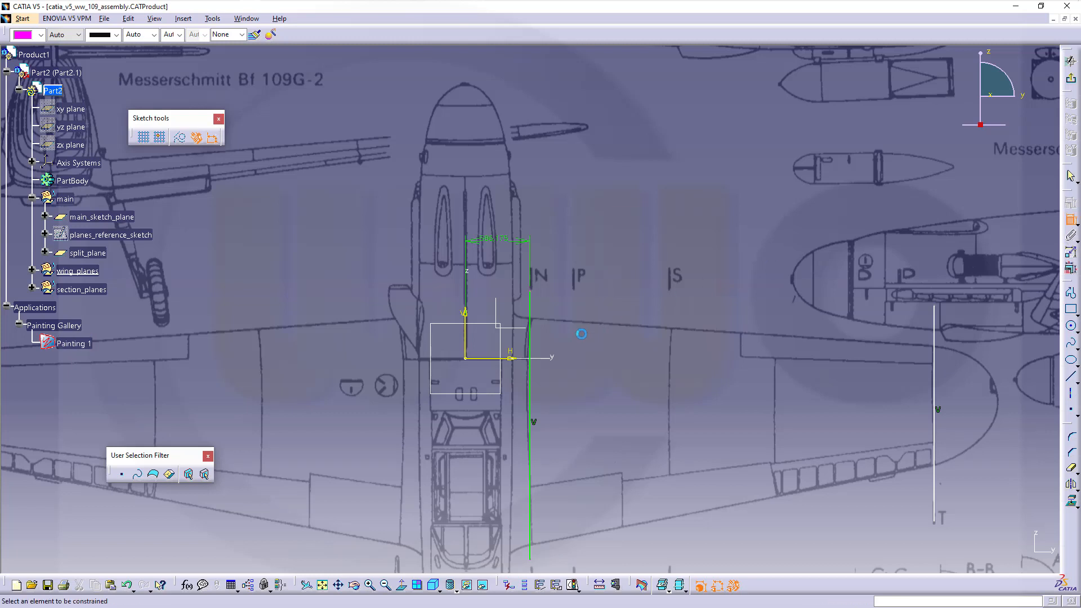
{"action": "left_click", "coordinate": [465, 336]}
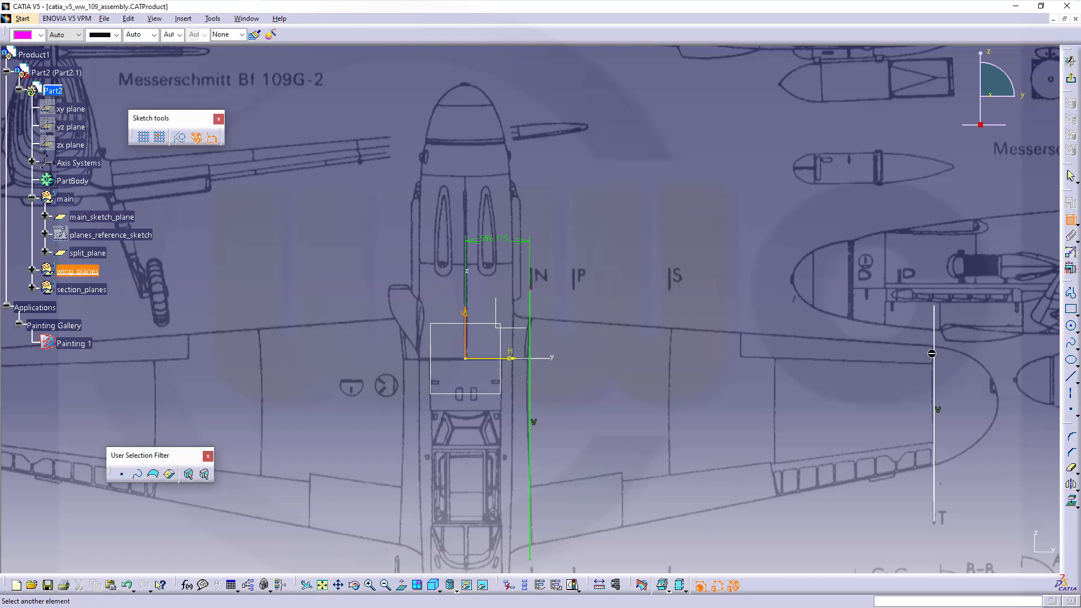
{"action": "left_click", "coordinate": [931, 353]}
{"action": "left_click", "coordinate": [712, 208]}
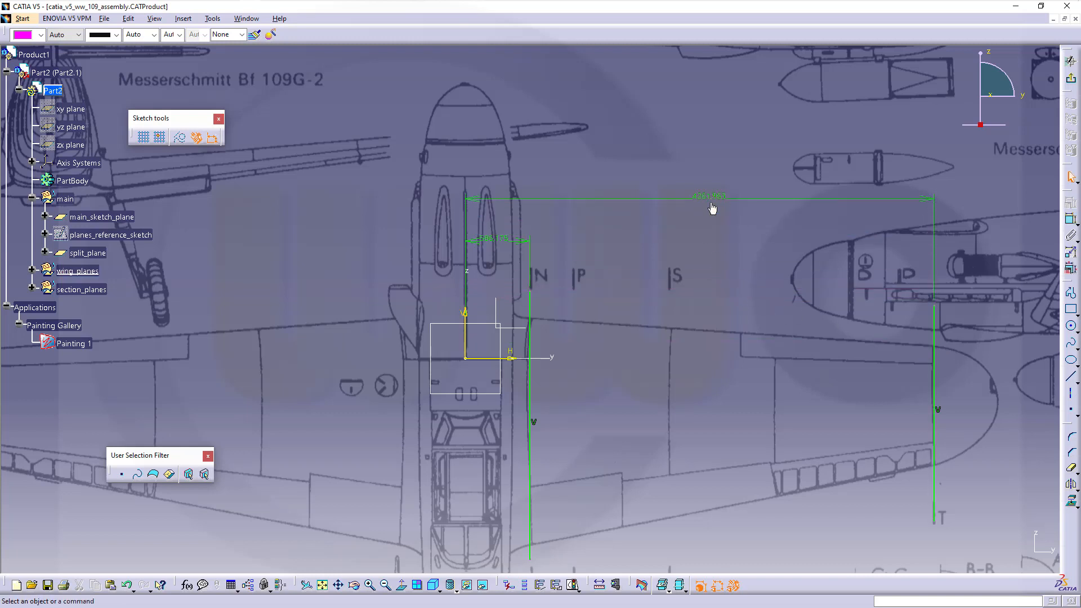
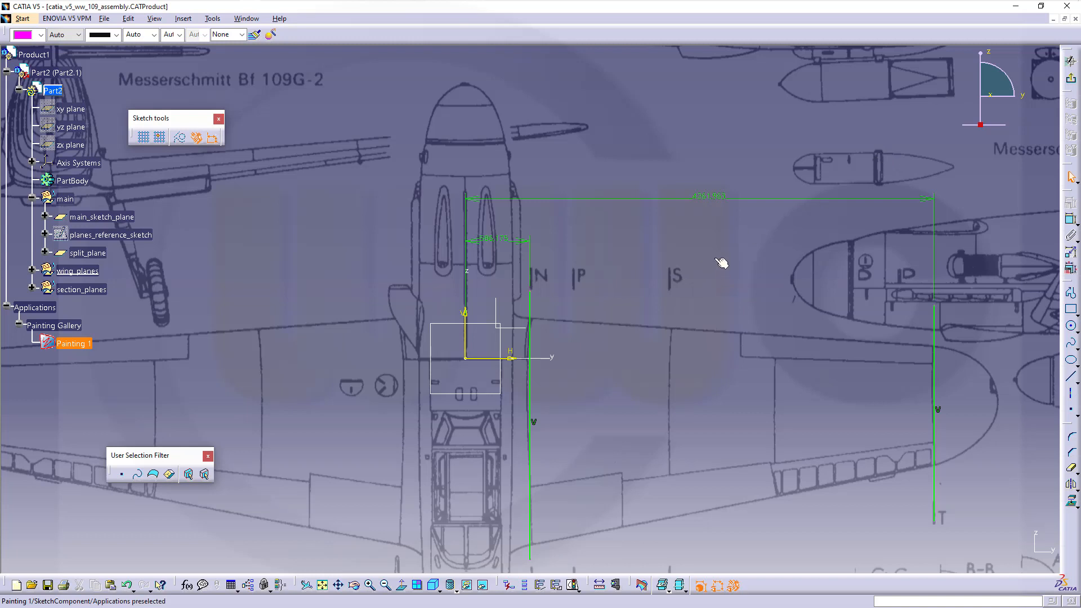
- Exit the sketch, delete Sketch.2 from wing_planes, and tilt the view of the blueprint
{"action": "left_click", "coordinate": [1071, 78]}
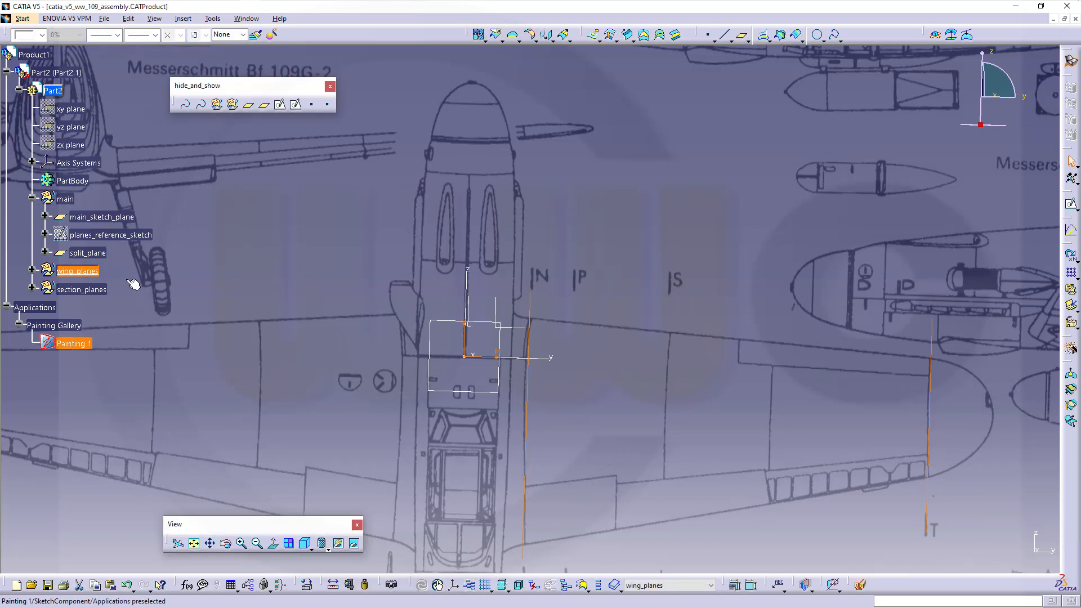
{"action": "left_click", "coordinate": [32, 273]}
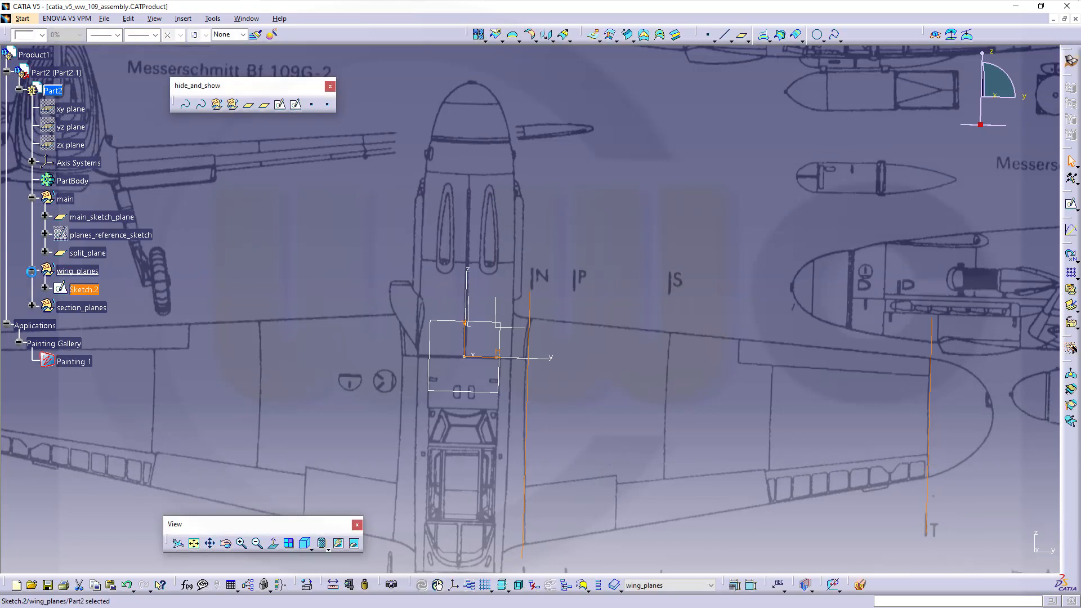
{"action": "right_click", "coordinate": [78, 290]}
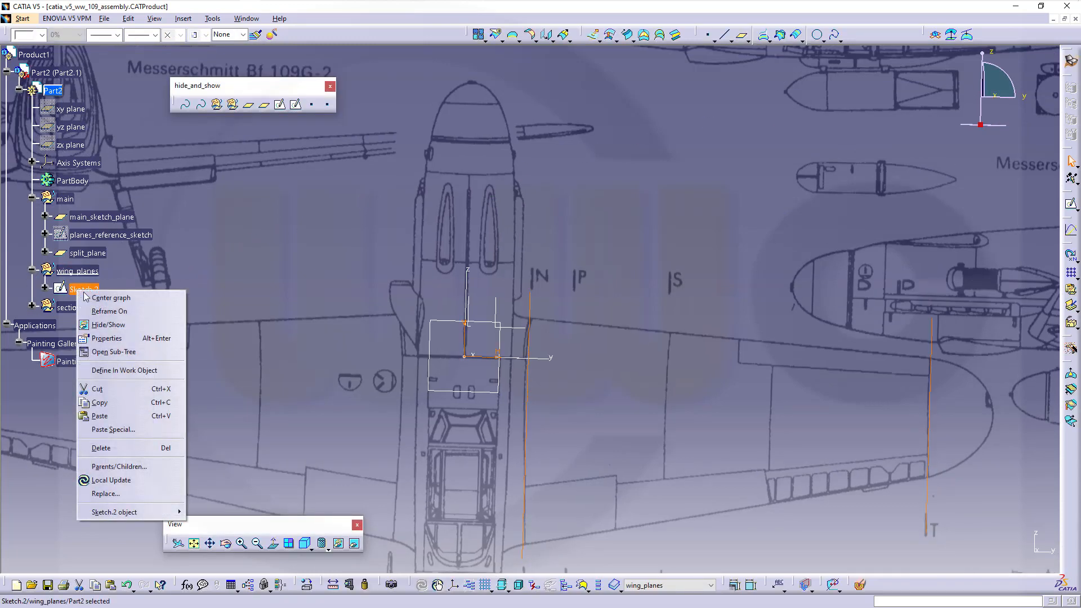
{"action": "left_click", "coordinate": [126, 450]}
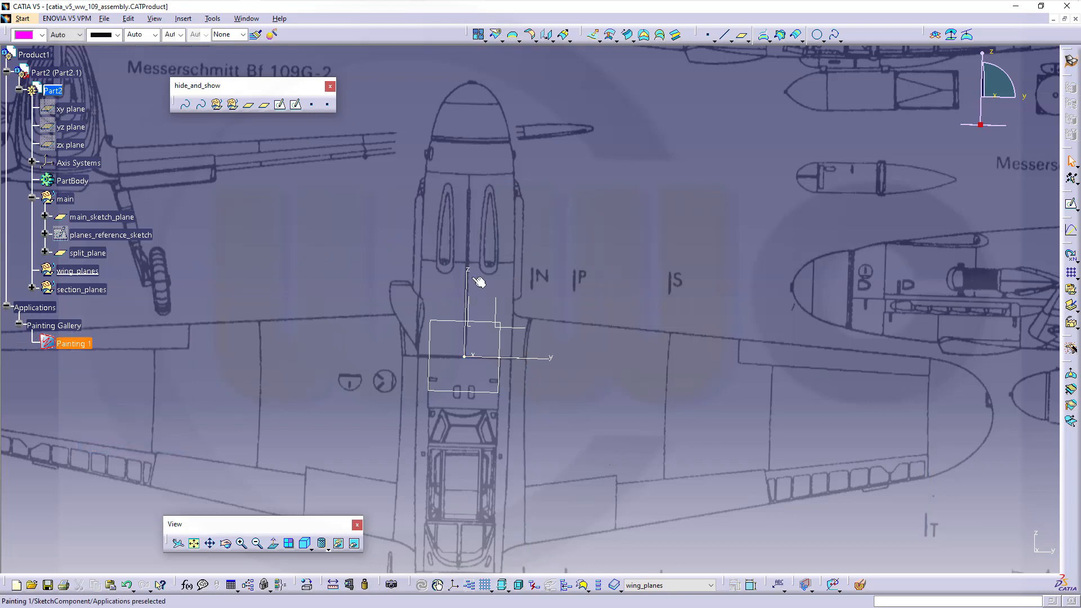
{"action": "mouse_move", "coordinate": [478, 281]}
{"action": "middle_mouse_down"}
{"action": "mouse_move", "coordinate": [282, 353]}
{"action": "mouse_move", "coordinate": [345, 376]}
{"action": "mouse_move", "coordinate": [481, 376]}
{"action": "middle_mouse_up"}
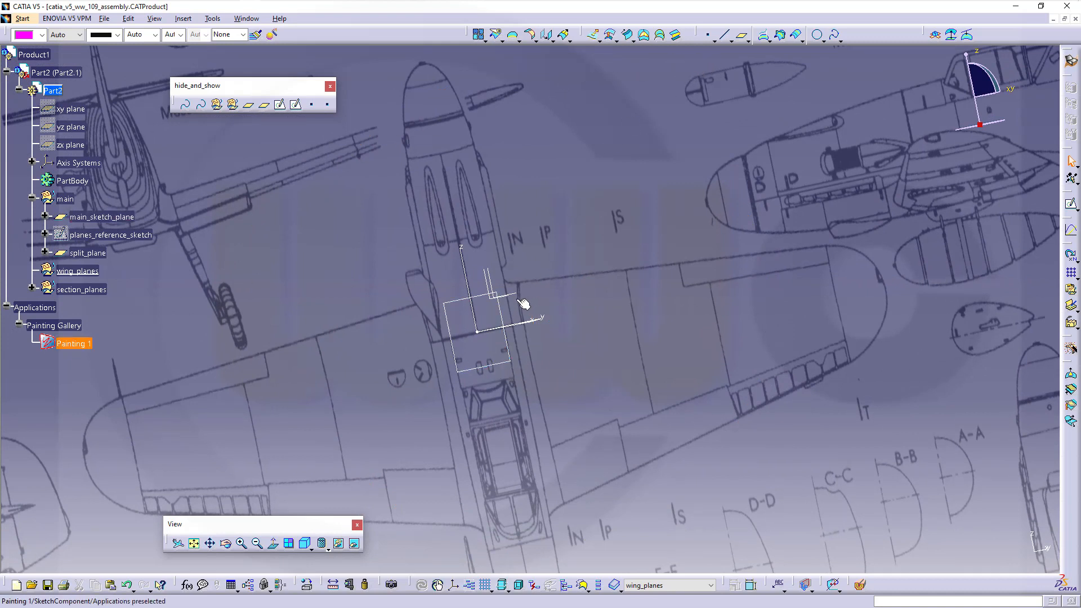
- Create Plane.15 as an offset plane from main_sketch_plane
{"action": "left_click", "coordinate": [742, 35]}
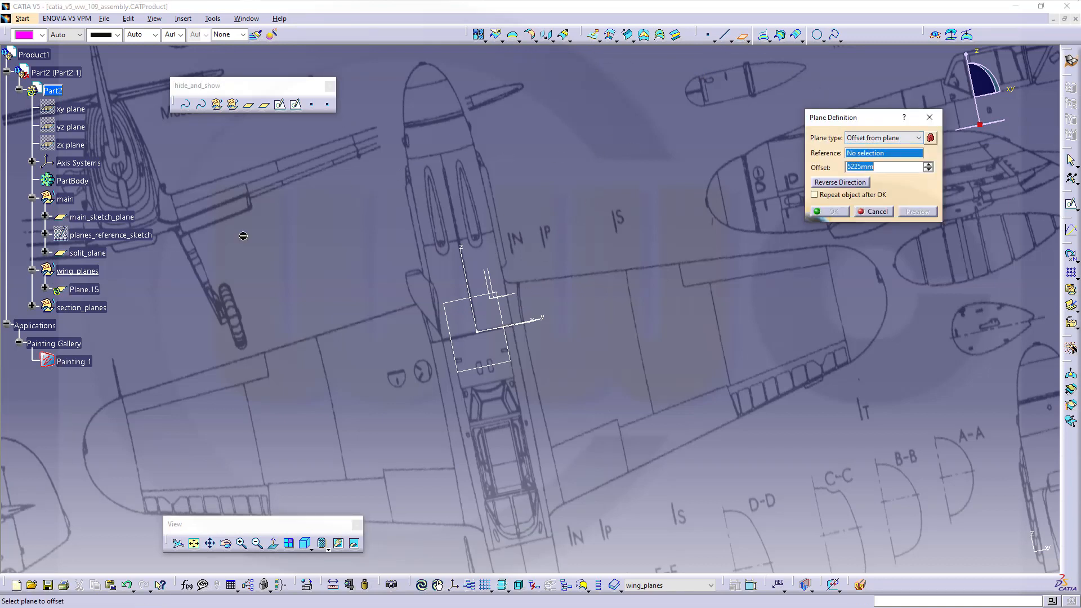
{"action": "left_click", "coordinate": [457, 348]}
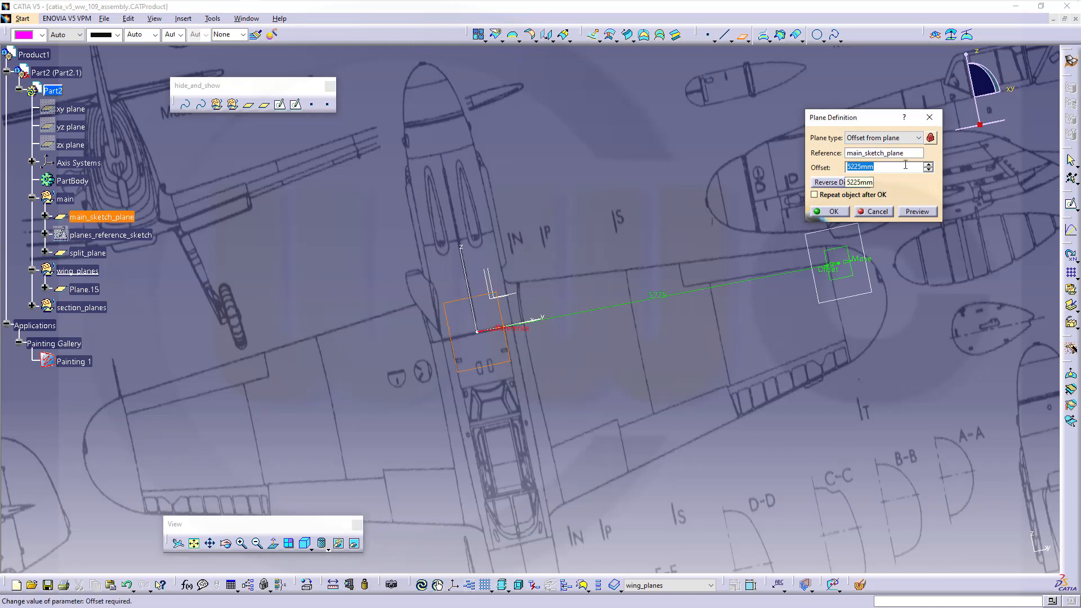
{"action": "type", "text": "5"}
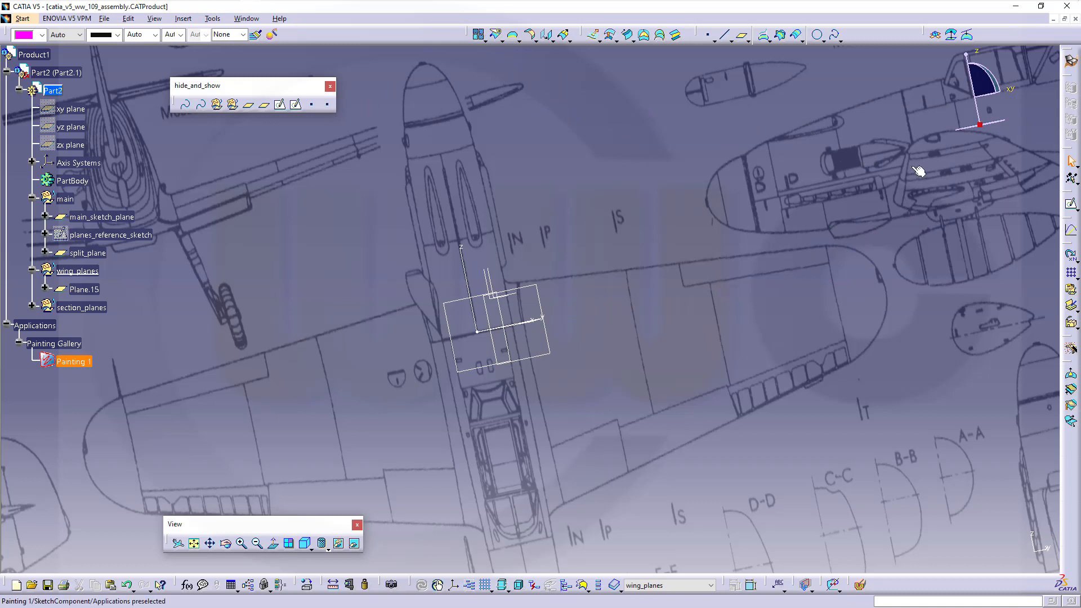
- Create Plane.16 offset 4260 mm from main_sketch_plane and rotate to view both planes
{"action": "left_click", "coordinate": [742, 39]}
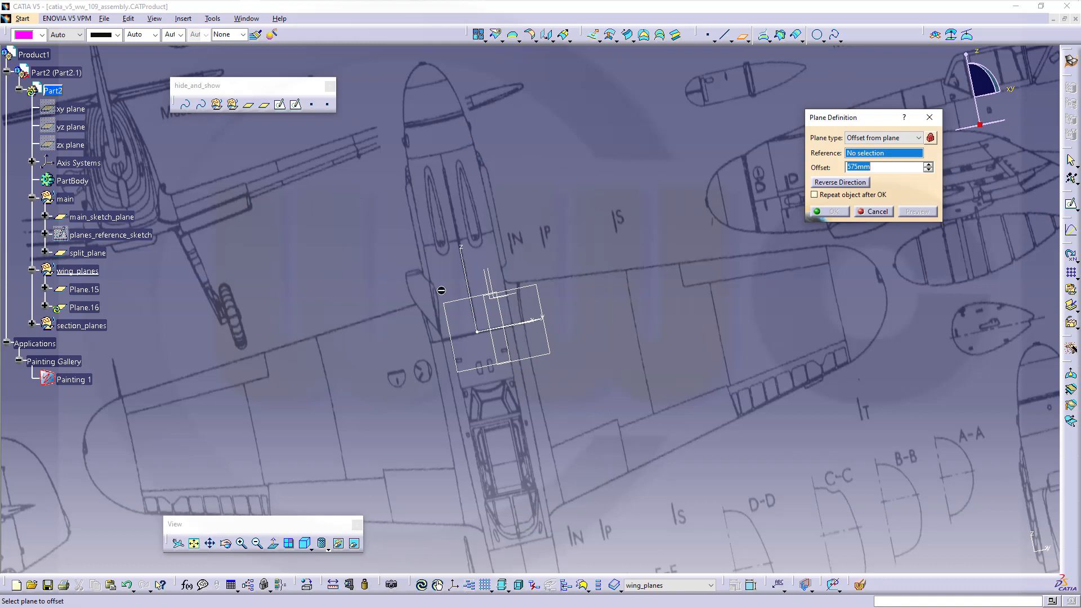
{"action": "left_click", "coordinate": [110, 217]}
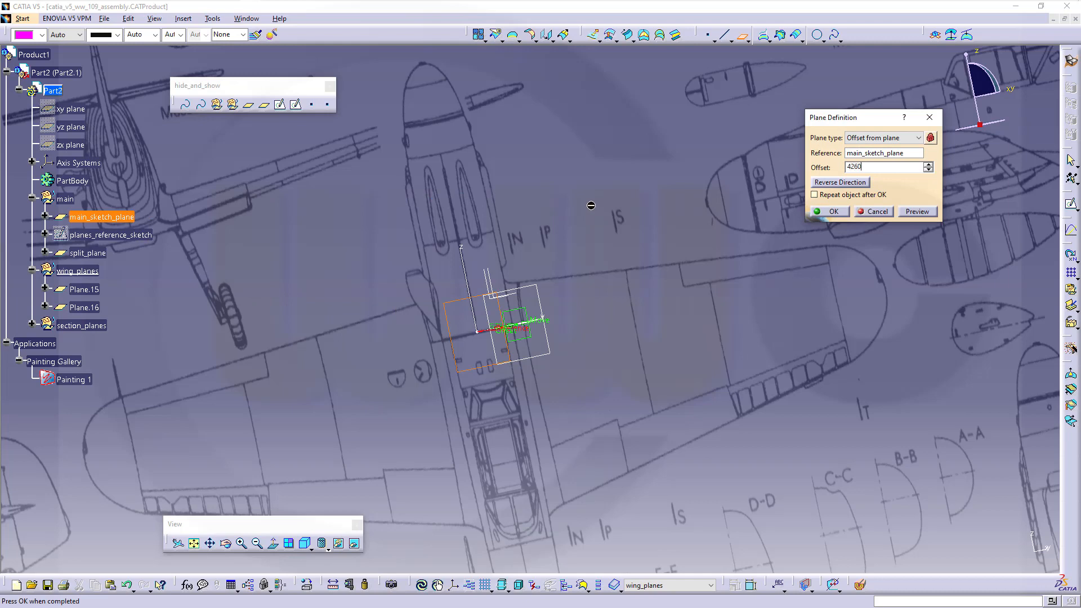
{"action": "left_click", "coordinate": [827, 211]}
{"action": "middle_click_drag", "start_coordinate": [521, 174], "coordinate": [391, 328]}
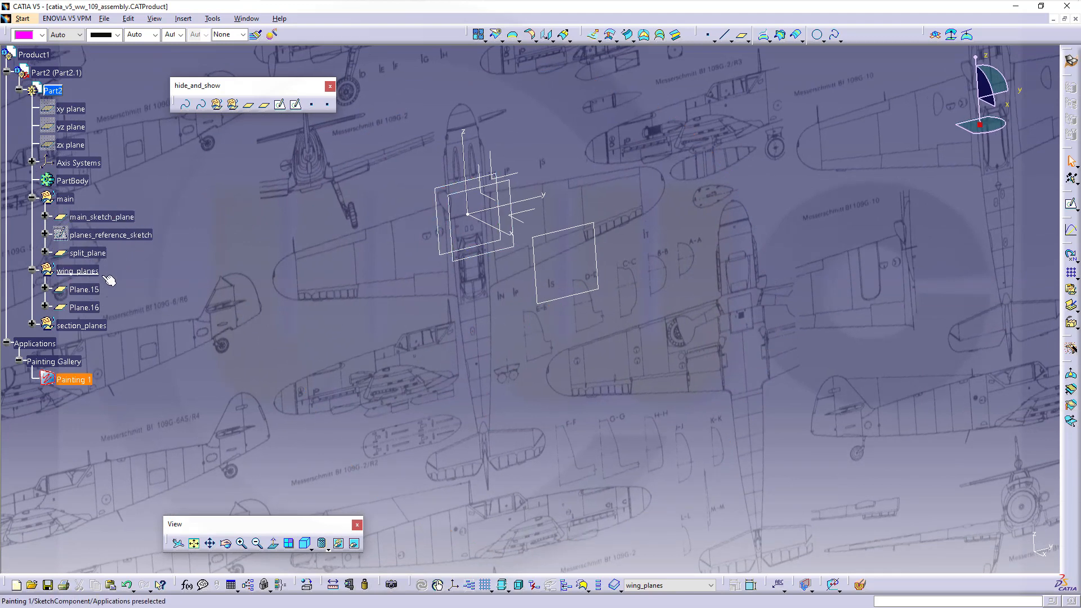
- Rename Plane.15 to 'inner' through its Properties
{"action": "left_click", "coordinate": [87, 291]}
{"action": "right_click", "coordinate": [90, 293]}
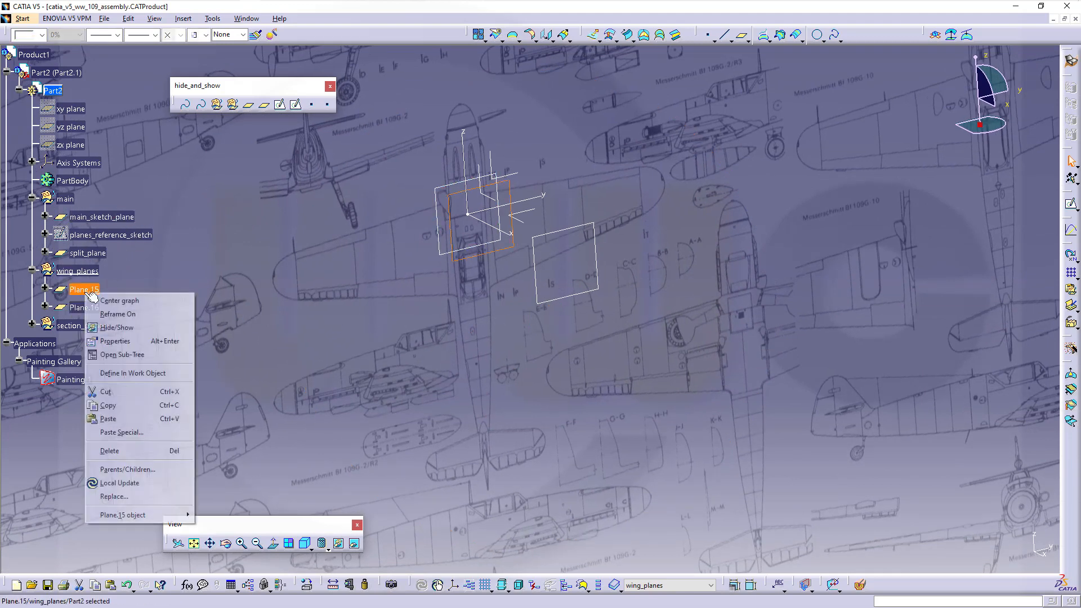
{"action": "left_click", "coordinate": [115, 341]}
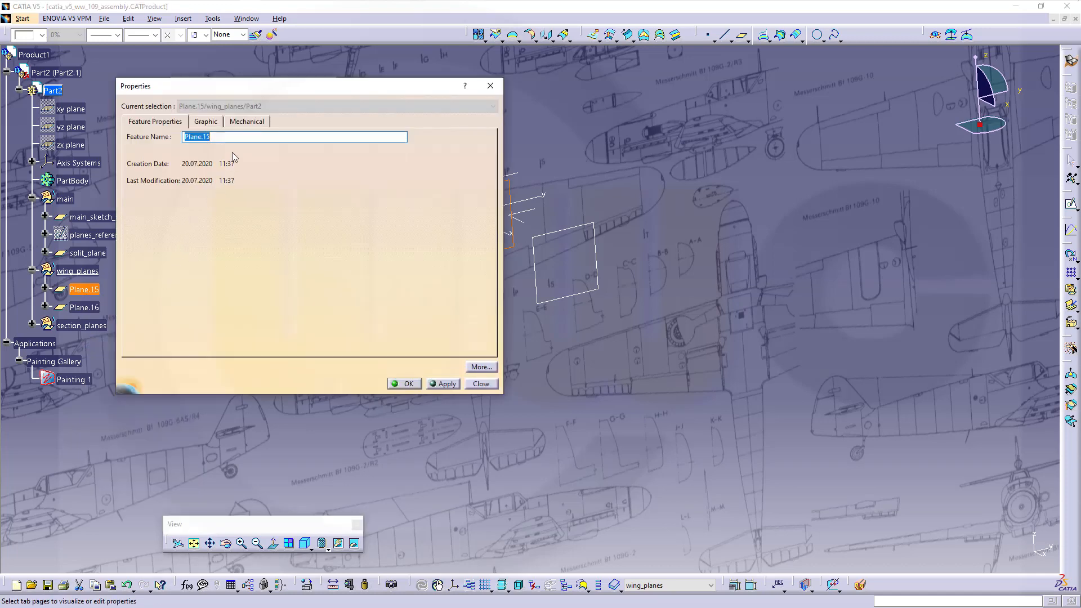
{"action": "type", "text": "inner"}
{"action": "key", "text": "Return"}
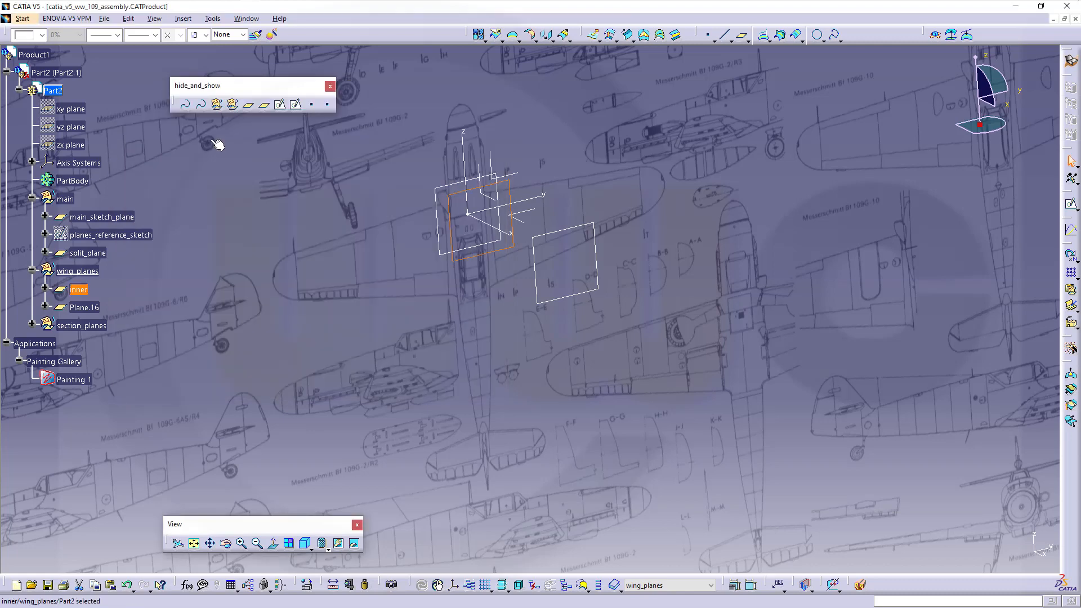
- Check Plane.16's offset, then rename it to 'outer'
{"action": "double_click", "coordinate": [84, 308]}
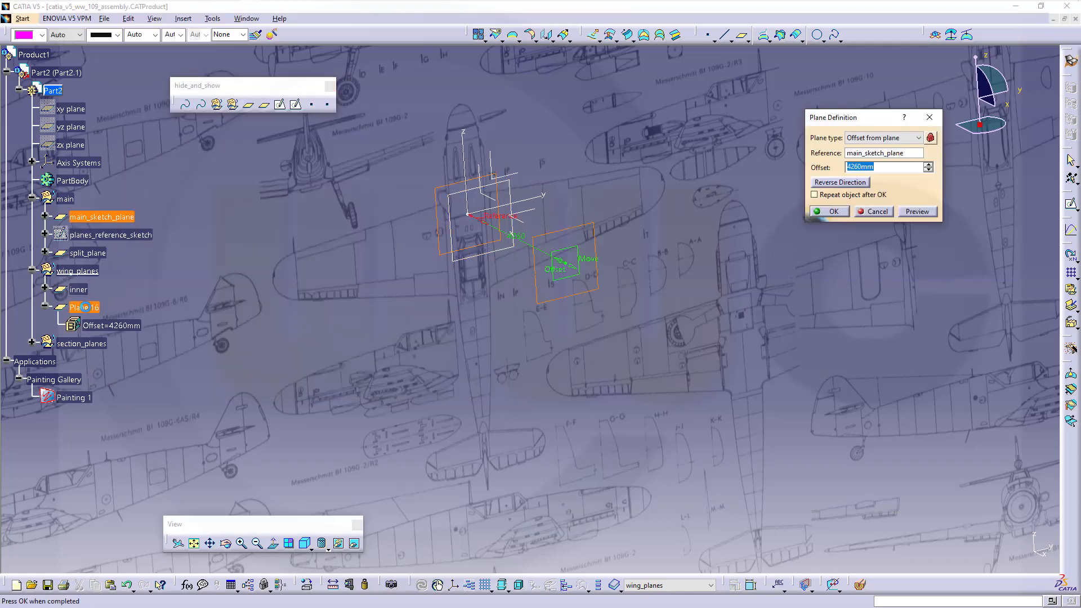
{"action": "left_click", "coordinate": [868, 214]}
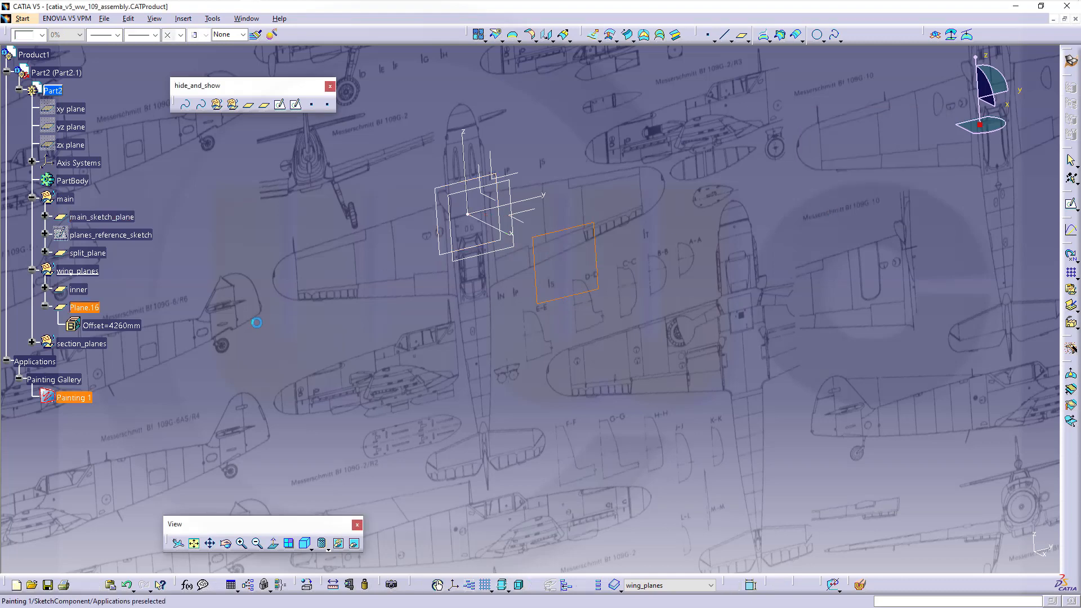
{"action": "left_click", "coordinate": [45, 309]}
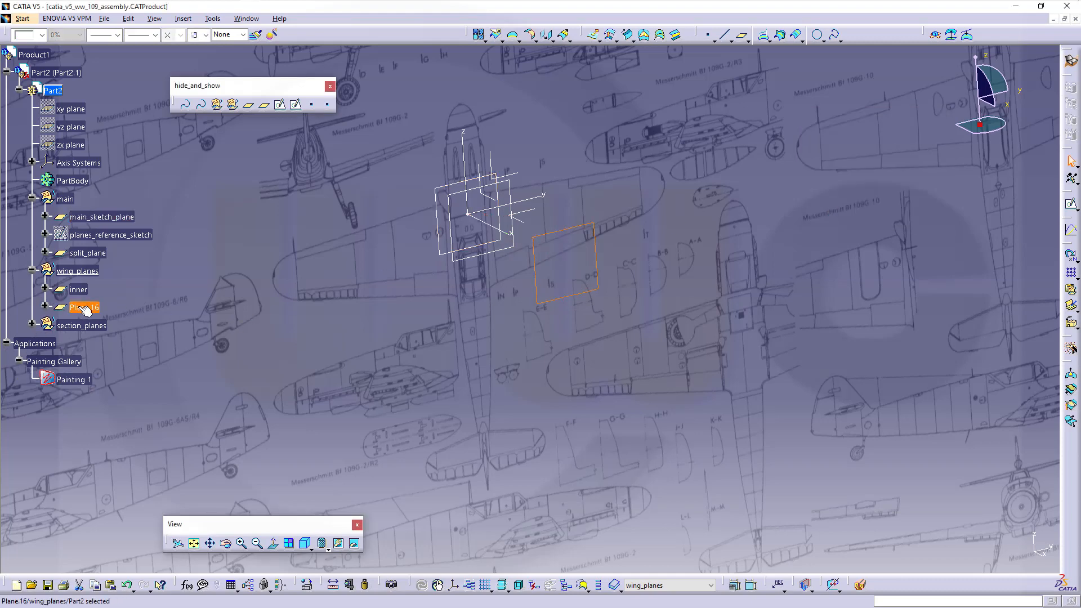
{"action": "right_click", "coordinate": [79, 307]}
{"action": "left_click", "coordinate": [130, 356]}
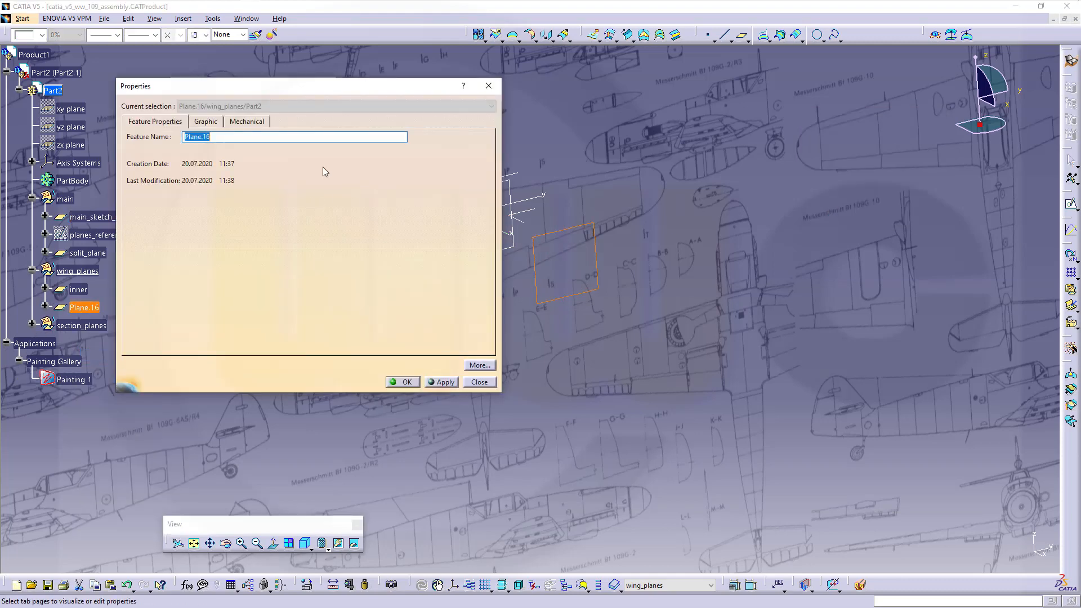
{"action": "type", "text": "outer"}
{"action": "key", "text": "Return"}
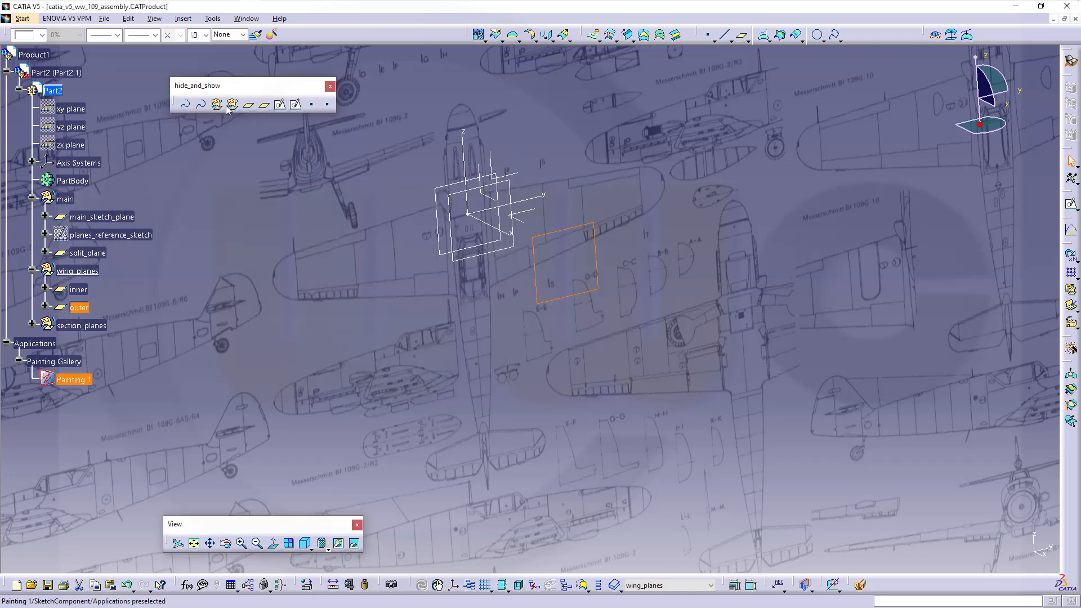
{"action": "left_click", "coordinate": [220, 246]}
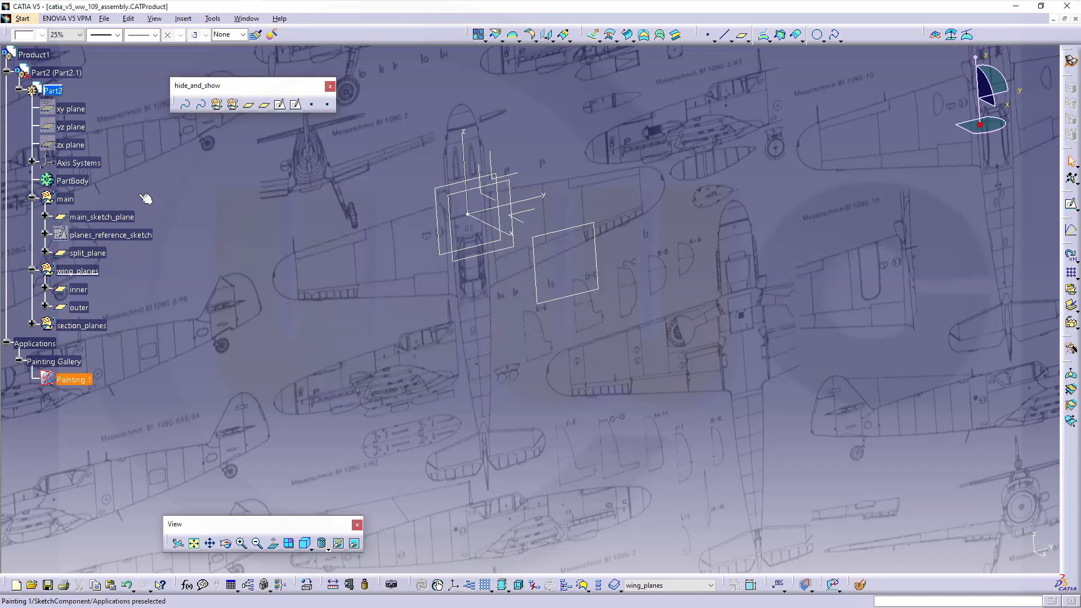
- Insert a geometrical set named rudder_planes with Part2 as its parent
{"action": "left_click", "coordinate": [183, 19]}
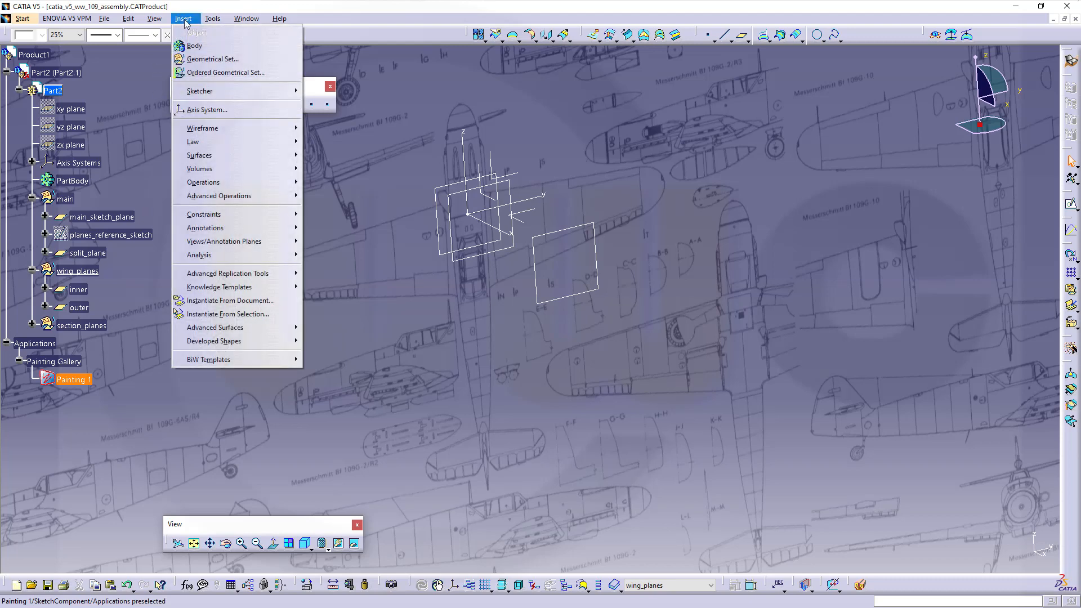
{"action": "left_click", "coordinate": [208, 61]}
{"action": "left_click", "coordinate": [587, 334]}
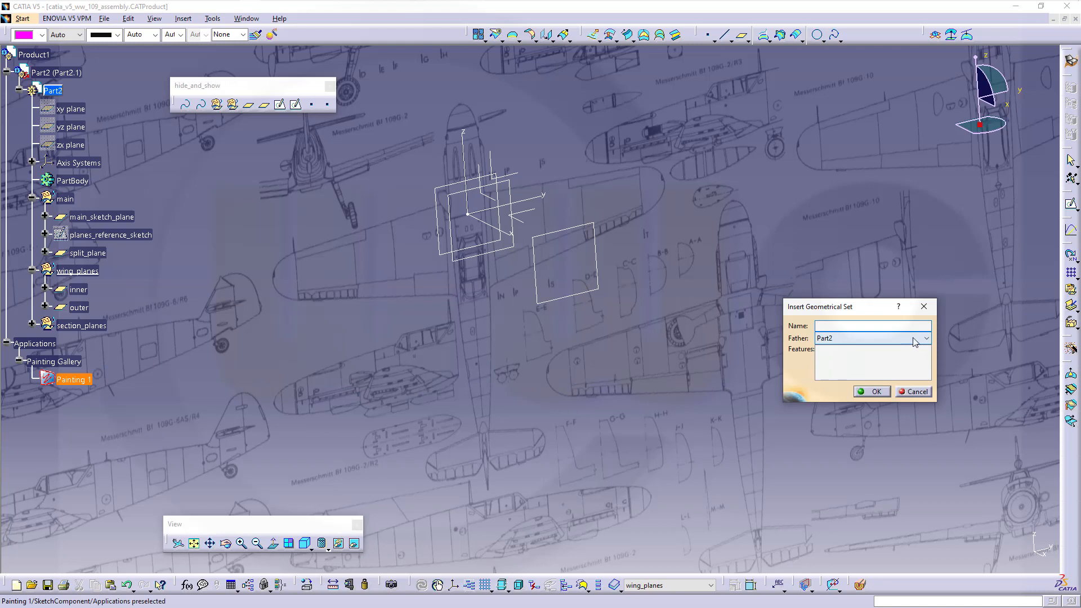
{"action": "left_click", "coordinate": [913, 339]}
{"action": "left_click", "coordinate": [828, 351]}
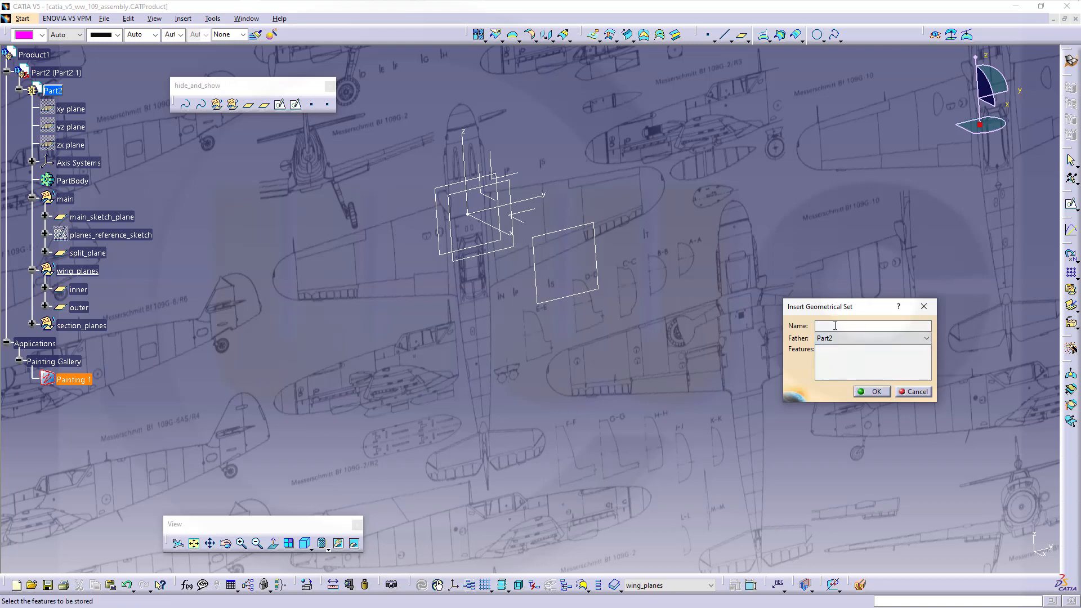
{"action": "type", "text": "rudder_planes"}
{"action": "key", "text": "Return"}
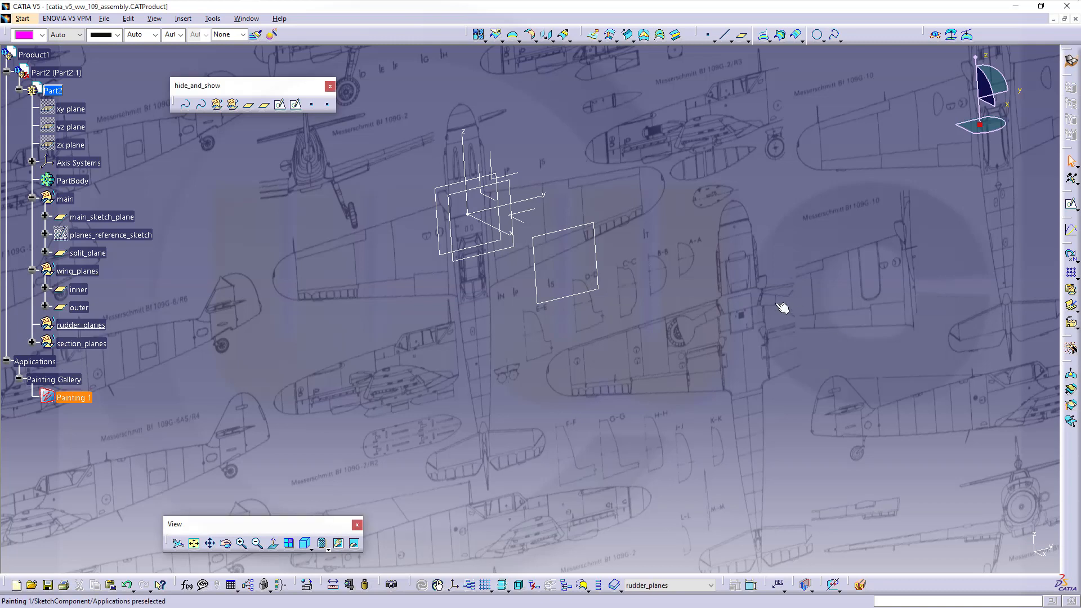
{"action": "left_click", "coordinate": [1069, 204]}
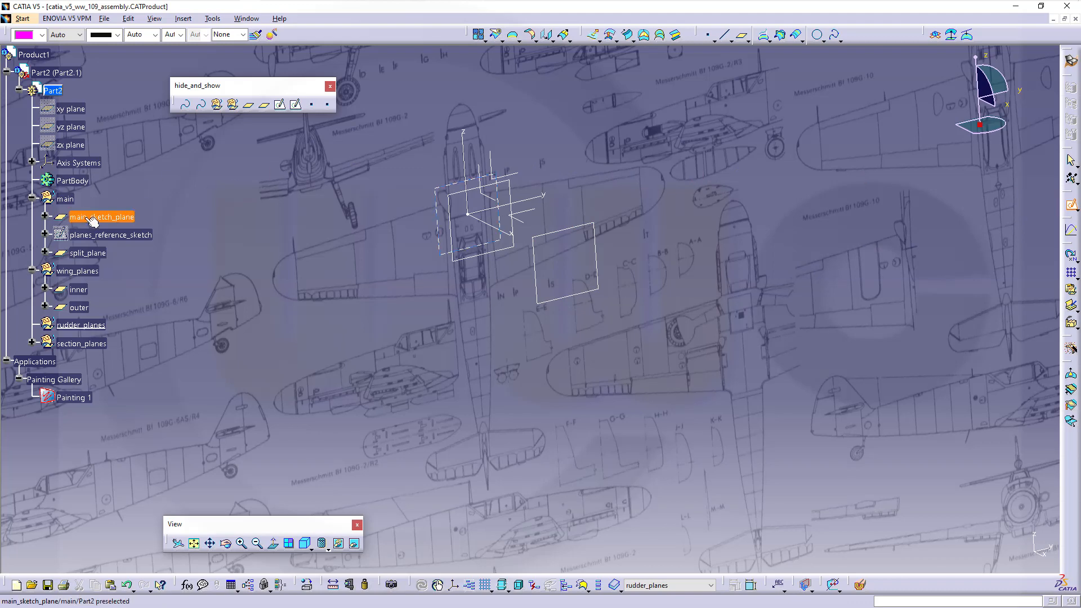
- Sketch on main_sketch_plane, frame the tailplane, and draw a vertical line through it
{"action": "left_click", "coordinate": [93, 219]}
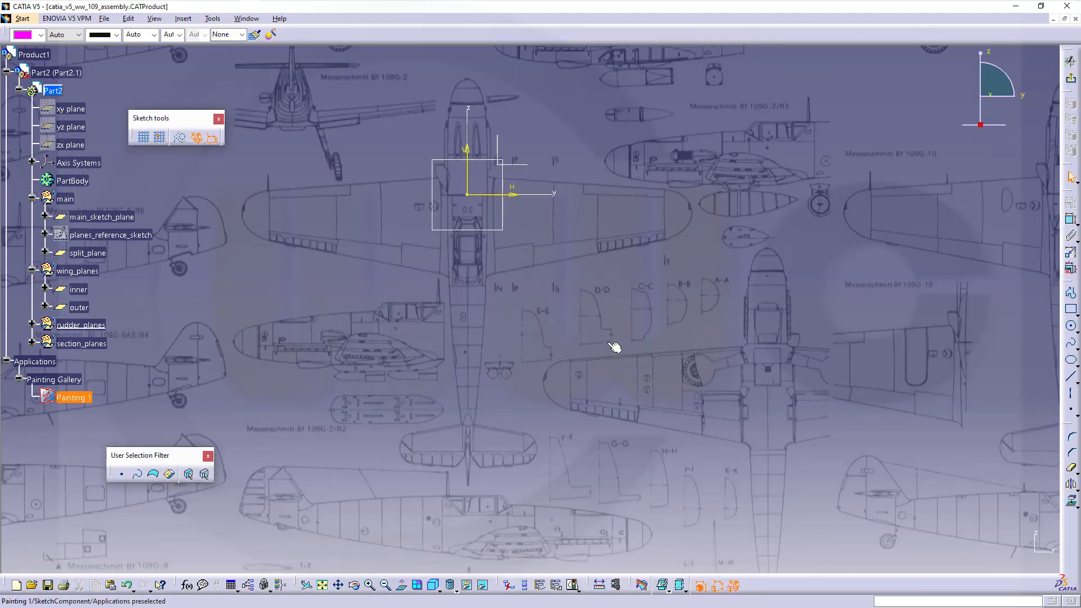
{"action": "mouse_move", "coordinate": [615, 345]}
{"action": "middle_mouse_down"}
{"action": "mouse_move", "coordinate": [639, 236]}
{"action": "mouse_move", "coordinate": [626, 189]}
{"action": "middle_mouse_up"}
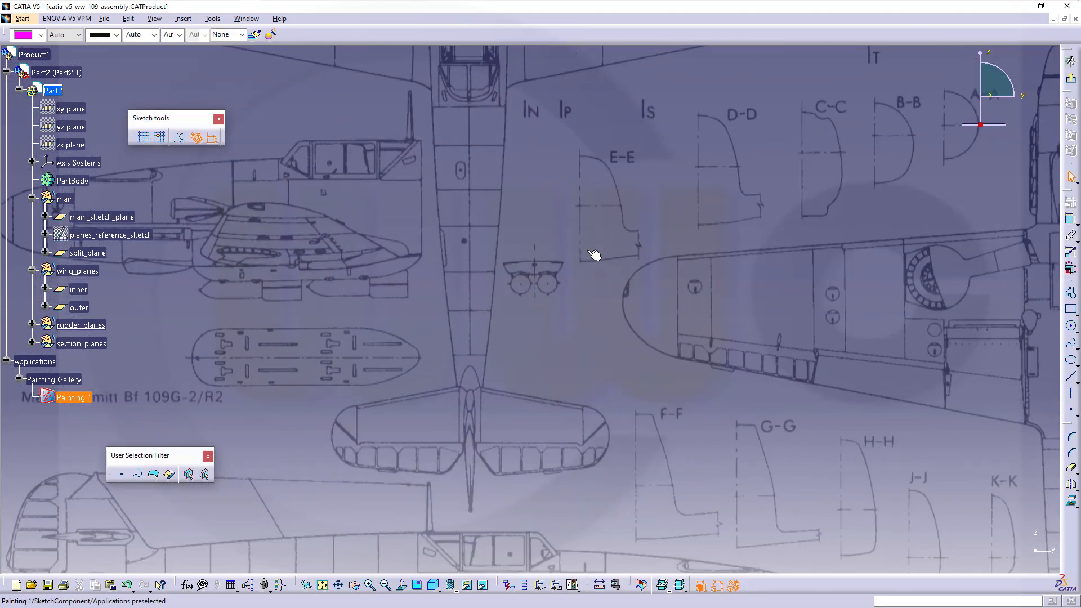
{"action": "middle_click_drag", "start_coordinate": [589, 252], "coordinate": [619, 139]}
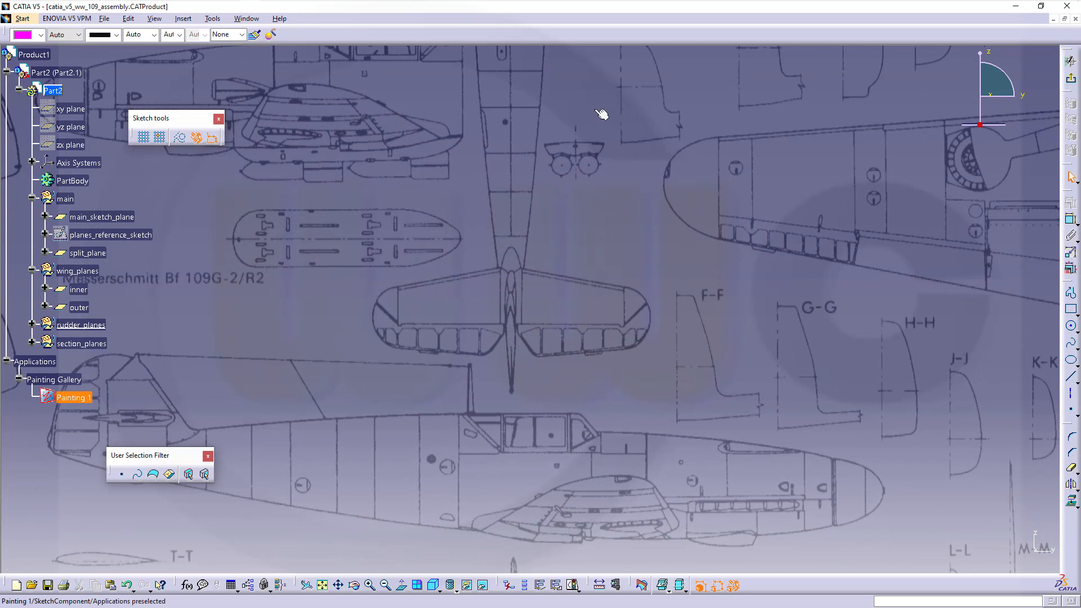
{"action": "left_click", "coordinate": [1071, 377]}
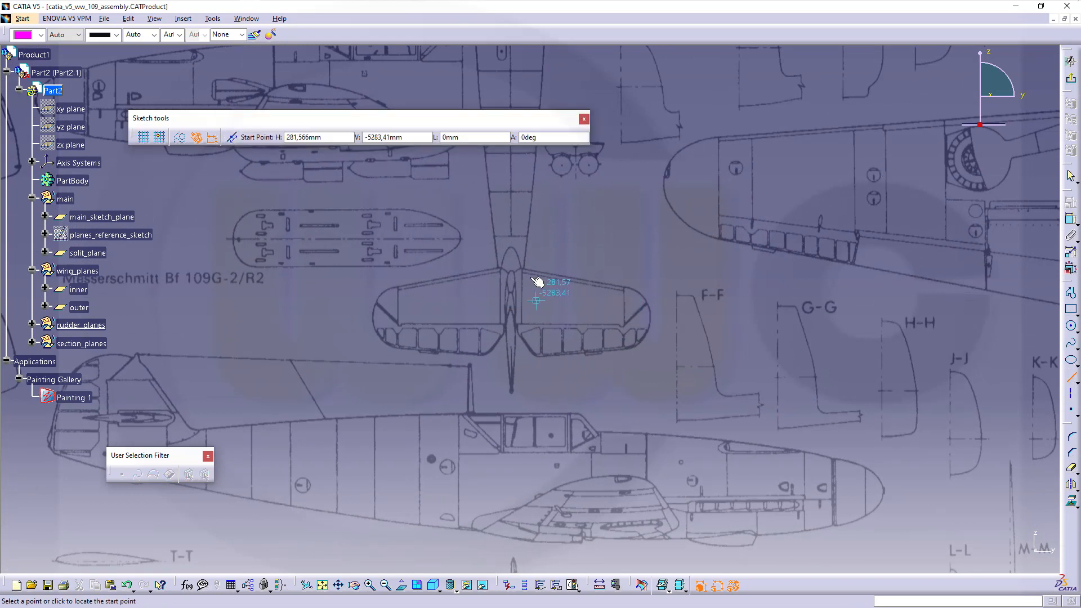
{"action": "left_click", "coordinate": [532, 216]}
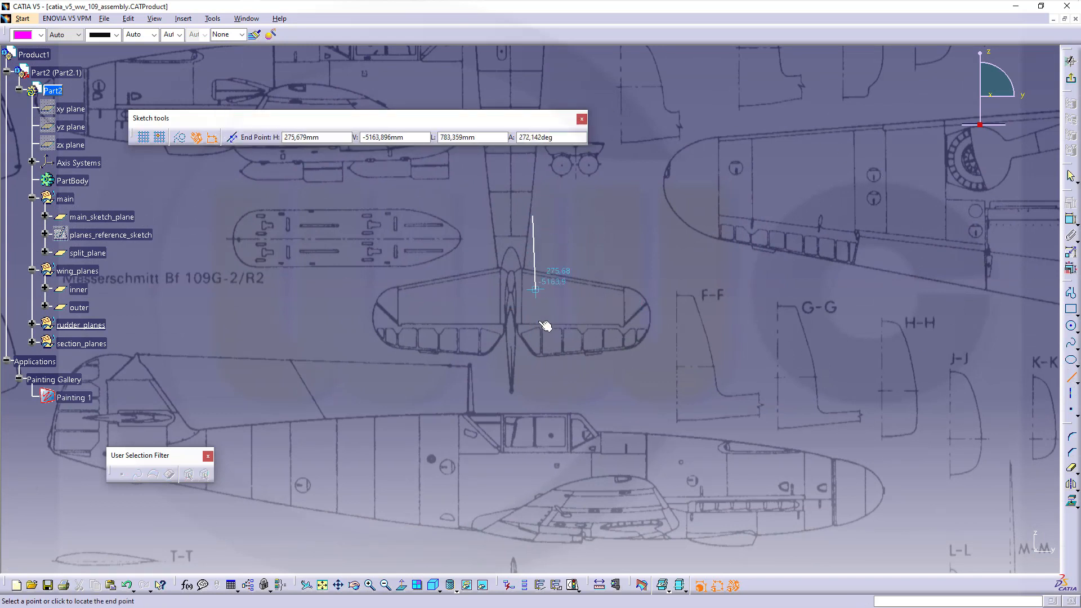
{"action": "left_click", "coordinate": [533, 391]}
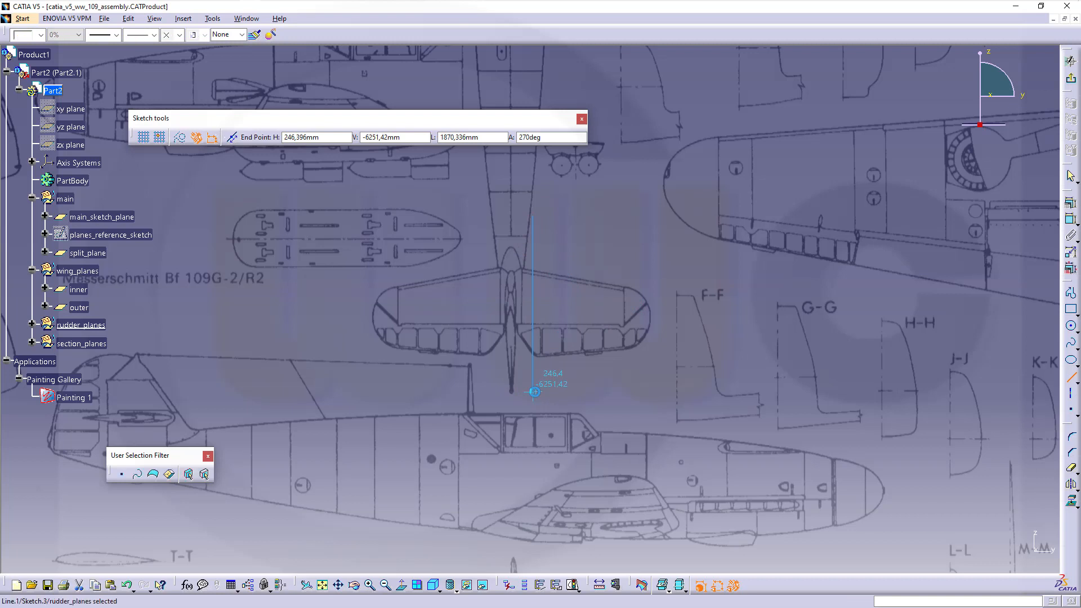
- Draw a second vertical line over the right tailplane and nudge both lines into place
{"action": "left_click", "coordinate": [1070, 376]}
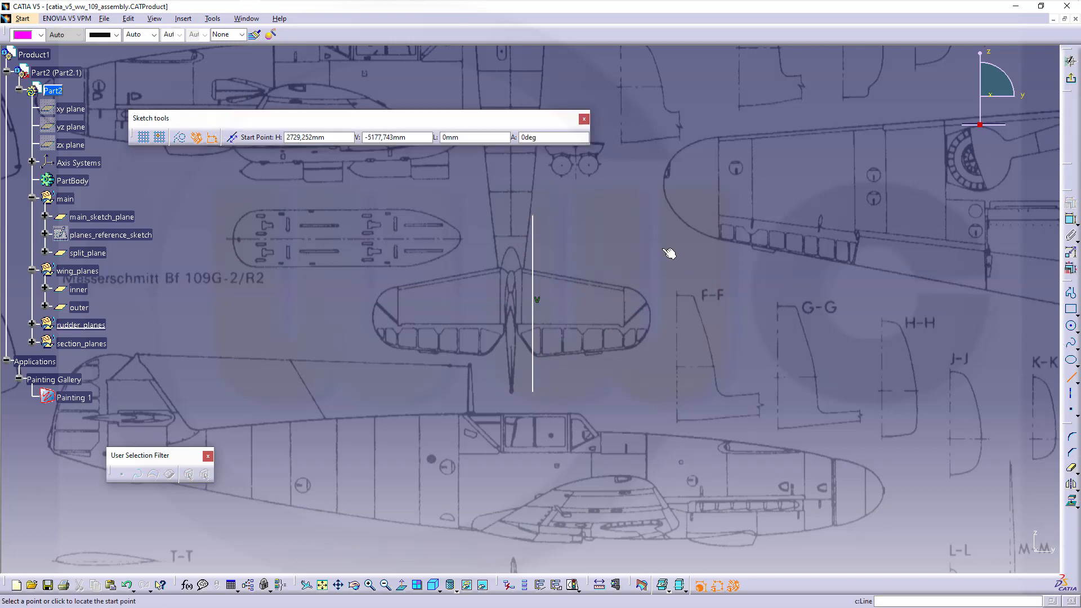
{"action": "left_click", "coordinate": [636, 215]}
{"action": "left_click", "coordinate": [636, 397]}
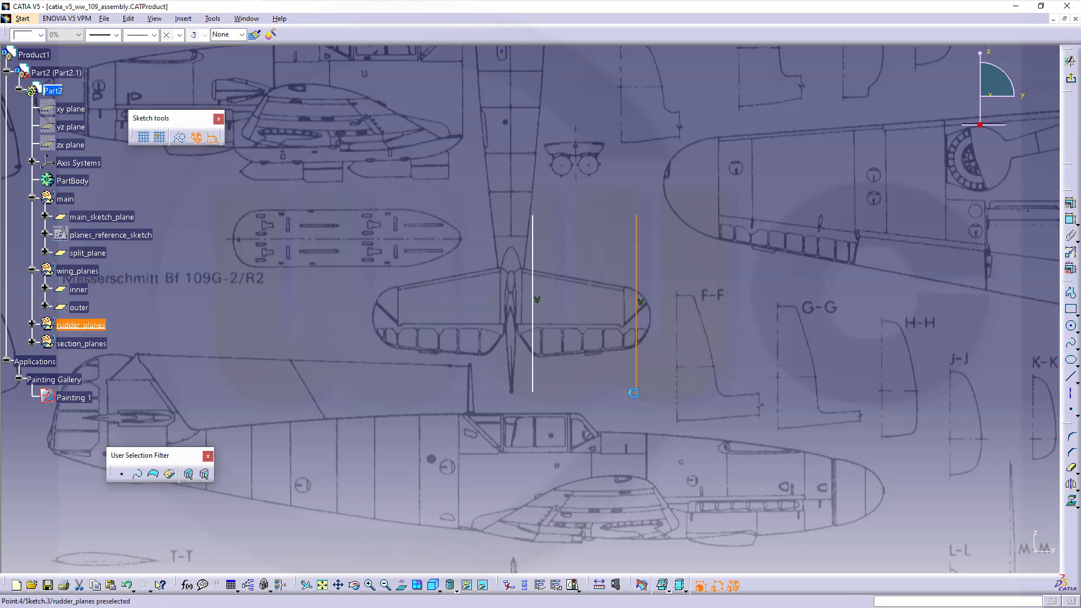
{"action": "left_click_drag", "start_coordinate": [637, 276], "coordinate": [623, 281]}
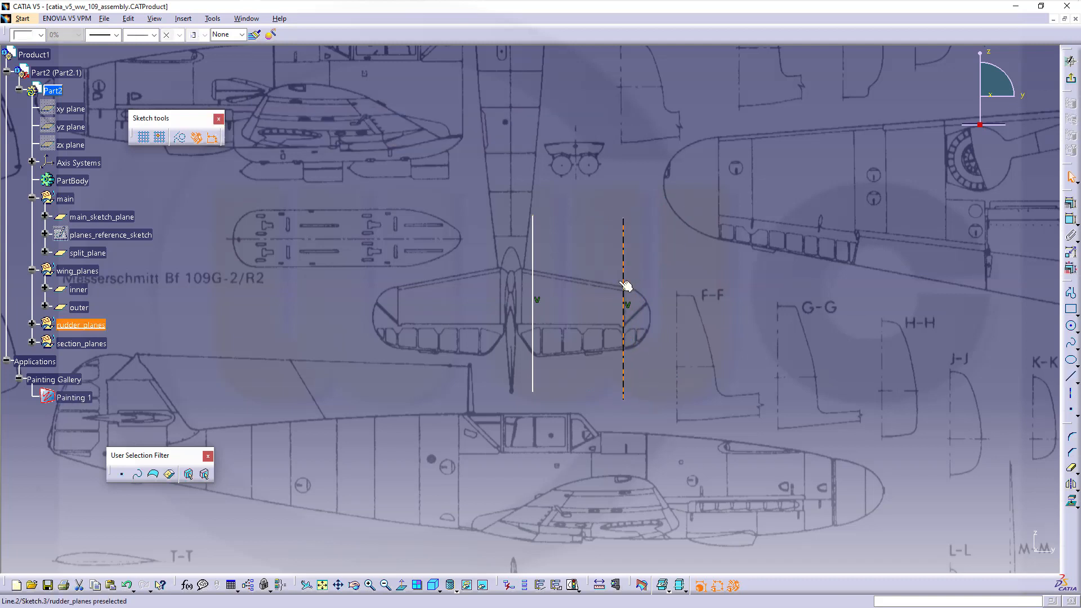
{"action": "left_click_drag", "start_coordinate": [533, 264], "coordinate": [523, 262]}
{"action": "middle_click_drag", "start_coordinate": [566, 313], "coordinate": [585, 284]}
{"action": "left_click", "coordinate": [865, 271]}
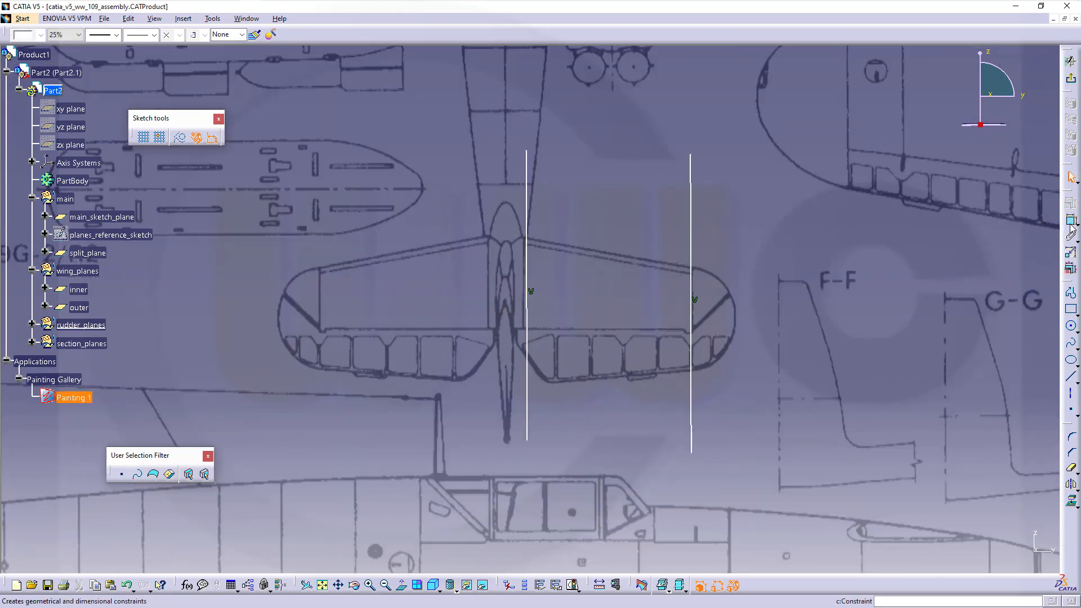
- Dimension the left tail line 150.237 from the V axis
{"action": "left_click", "coordinate": [1071, 225]}
{"action": "middle_click_drag", "start_coordinate": [583, 200], "coordinate": [568, 321]}
{"action": "left_click", "coordinate": [531, 113]}
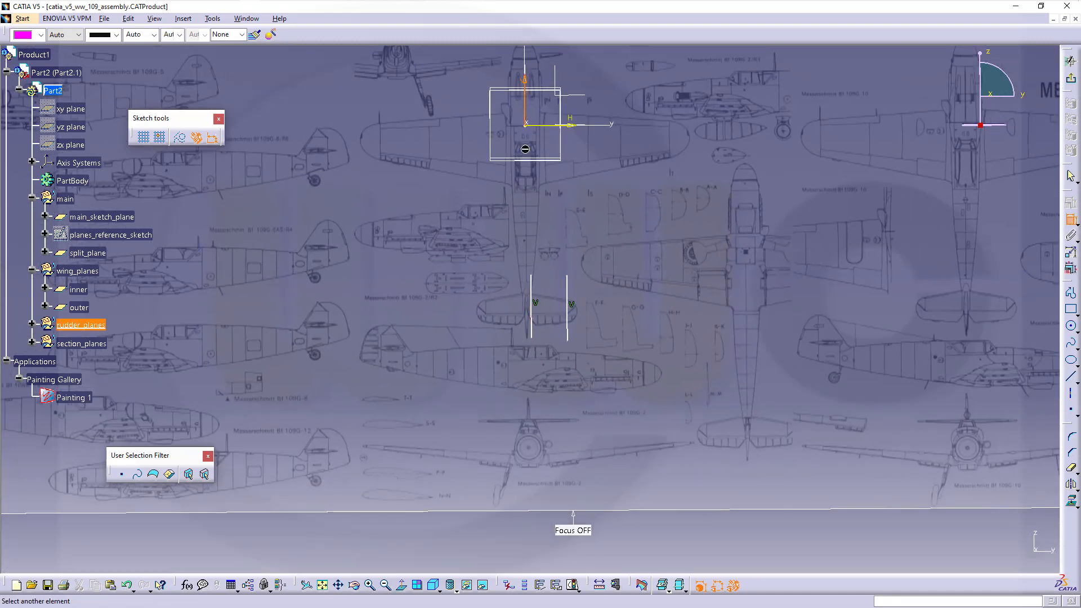
{"action": "left_click", "coordinate": [532, 285]}
{"action": "middle_click_drag", "start_coordinate": [533, 234], "coordinate": [514, 76]}
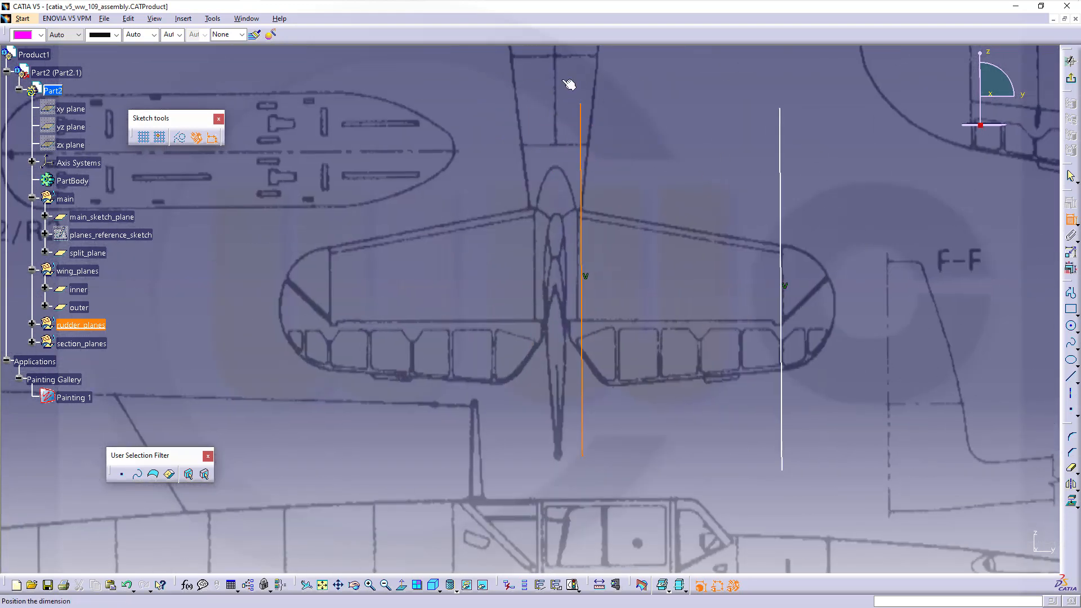
{"action": "left_click", "coordinate": [610, 81]}
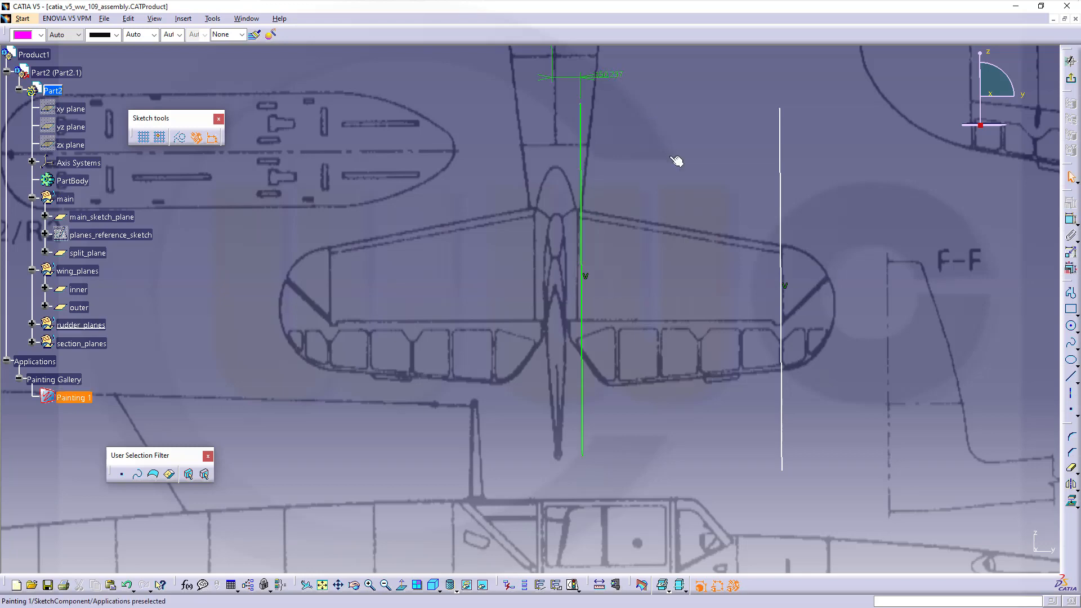
{"action": "middle_click_drag", "start_coordinate": [678, 175], "coordinate": [583, 96]}
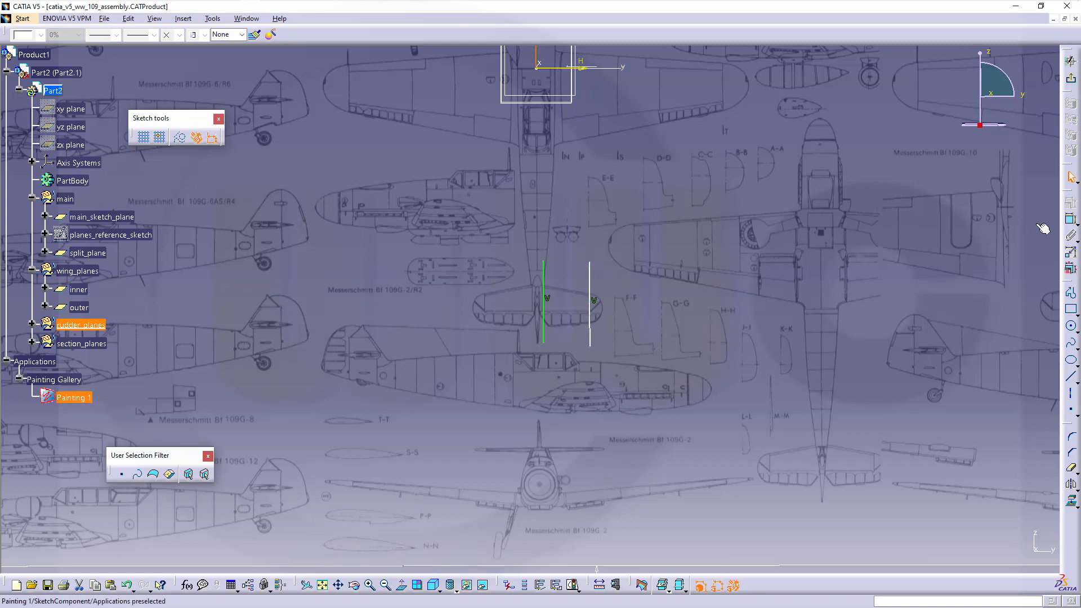
- Set the distance between the two tail lines to 1210 mm and exit the sketch
{"action": "left_click", "coordinate": [1070, 219]}
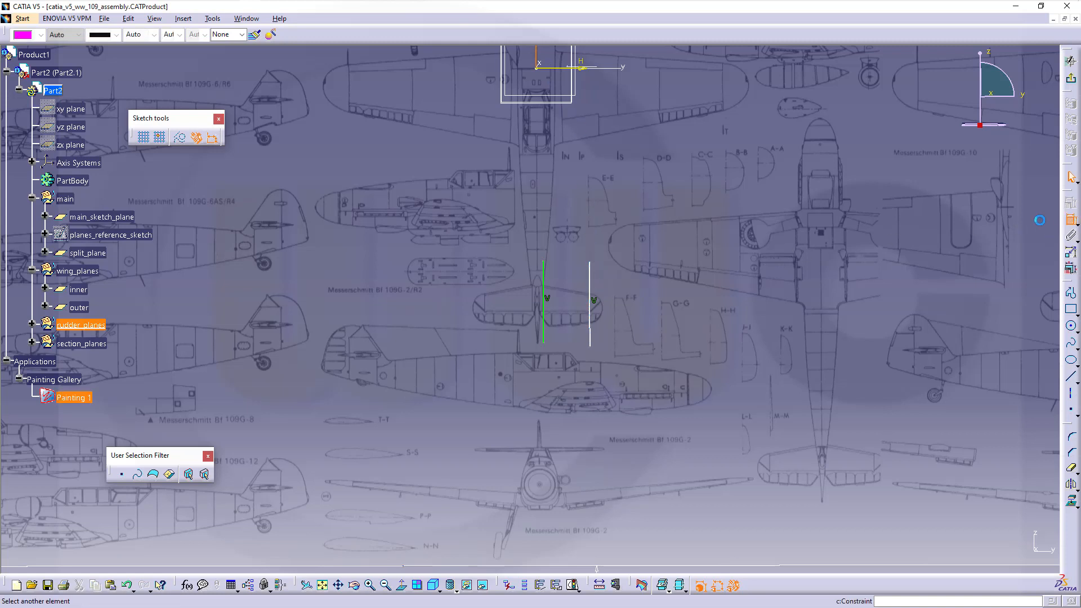
{"action": "left_click", "coordinate": [592, 303]}
{"action": "left_click", "coordinate": [566, 221]}
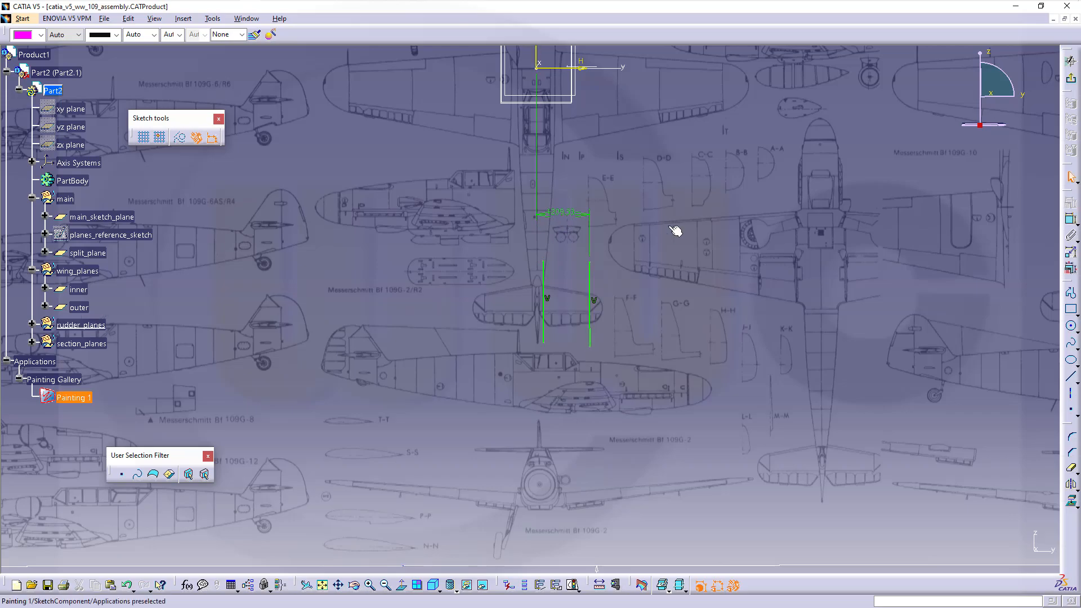
{"action": "double_click", "coordinate": [554, 211]}
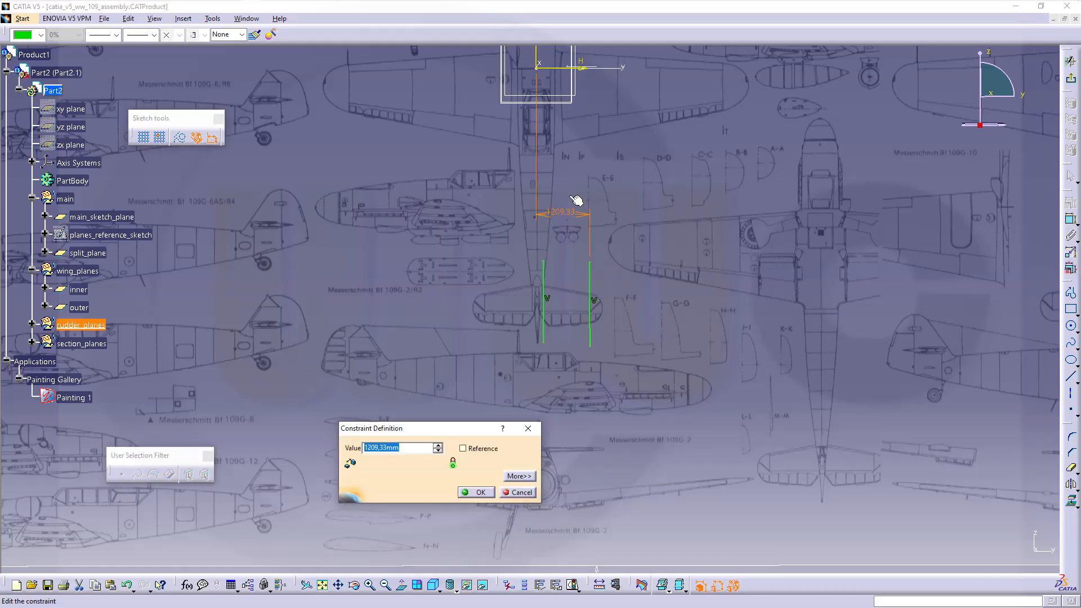
{"action": "type", "text": "1210"}
{"action": "key", "text": "Return"}
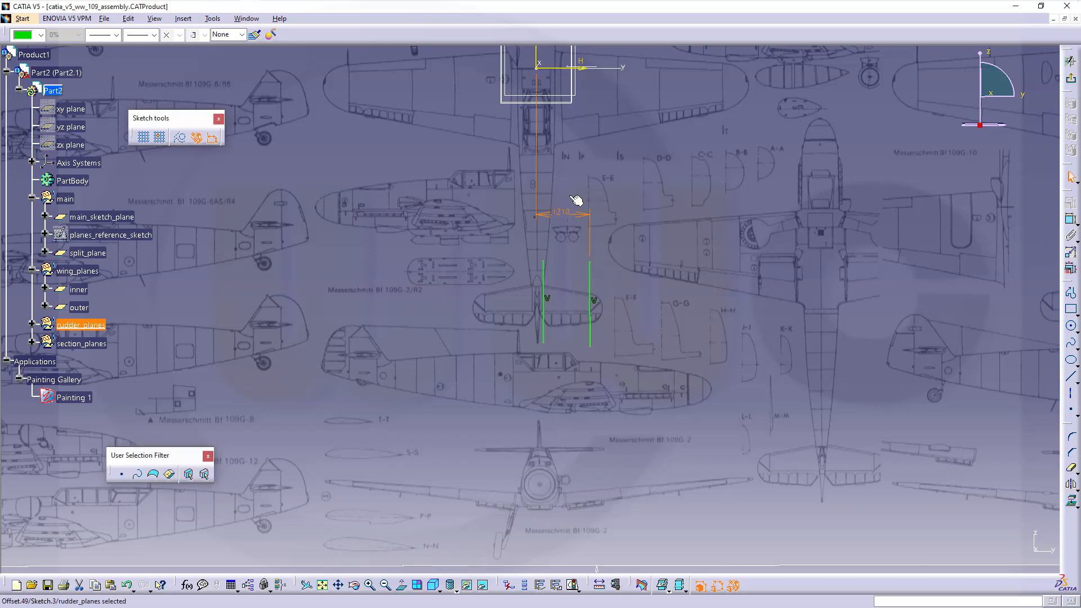
{"action": "left_click", "coordinate": [1073, 82]}
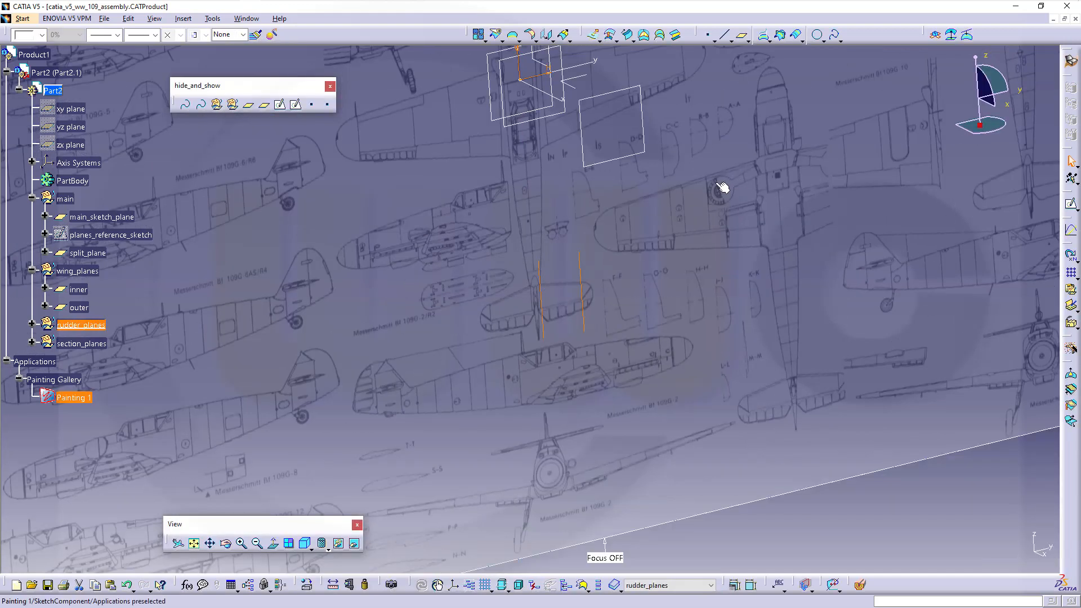
- Delete Sketch.3 from rudder_planes
{"action": "left_click", "coordinate": [32, 326]}
{"action": "right_click", "coordinate": [80, 344]}
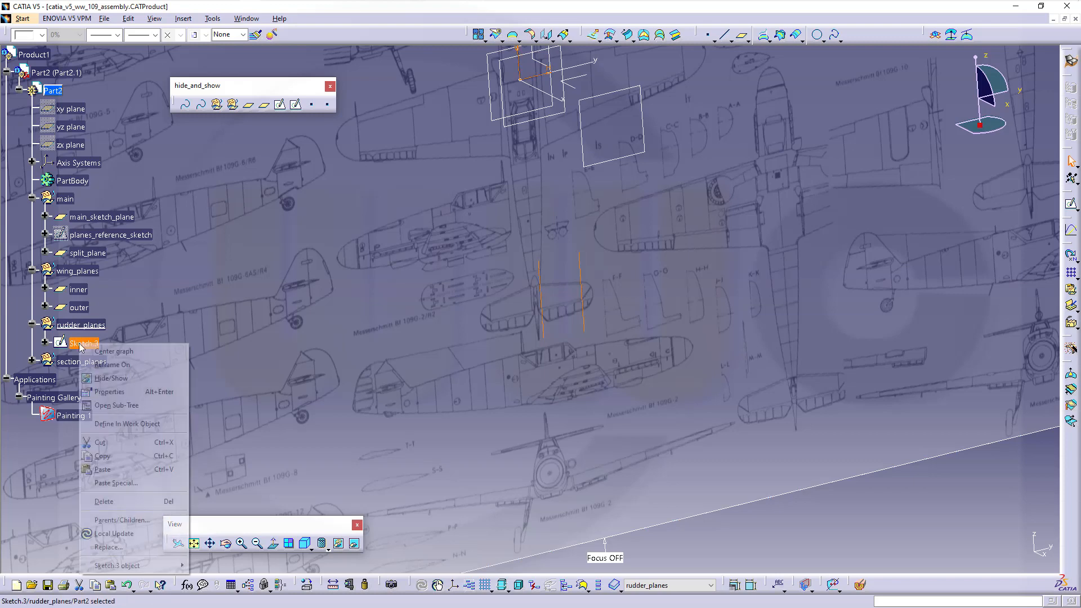
{"action": "left_click", "coordinate": [104, 501]}
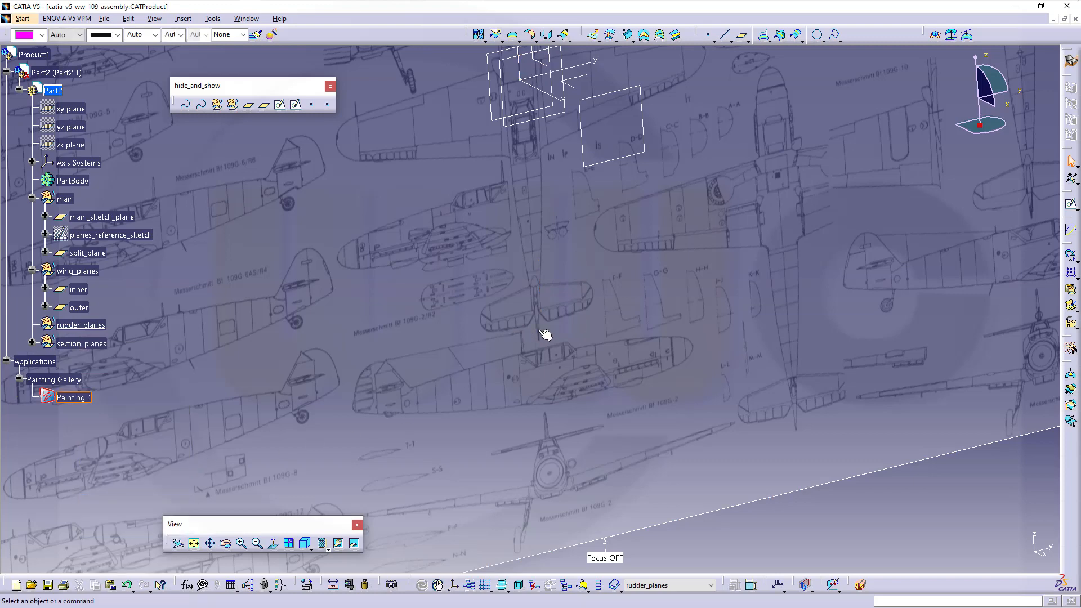
{"action": "middle_click_drag", "start_coordinate": [546, 333], "coordinate": [613, 359]}
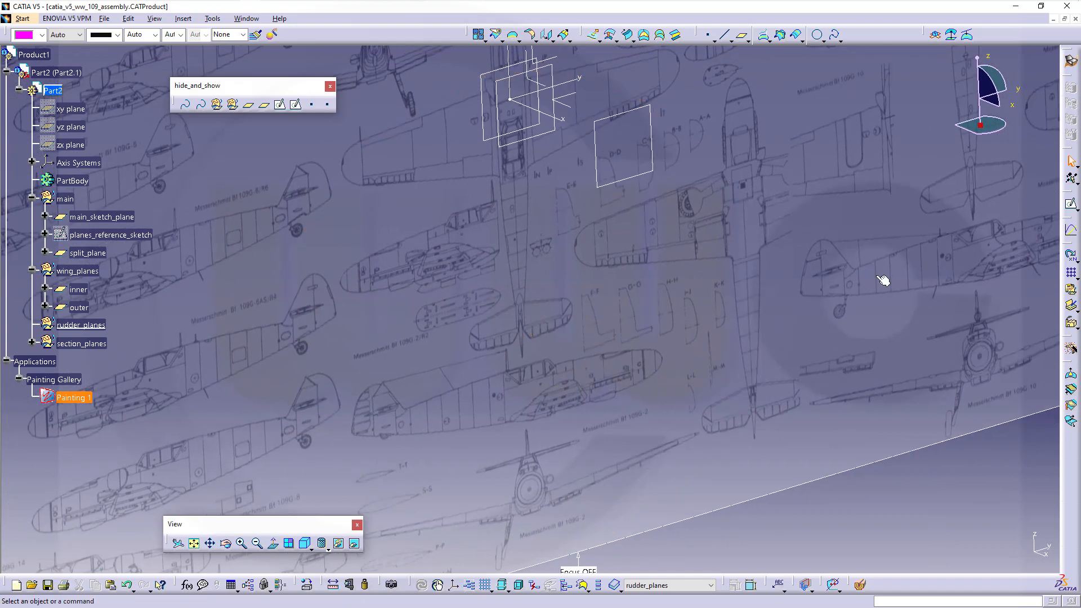
- Create Plane.17 and Plane.18, both offset from main_sketch_plane
{"action": "left_click", "coordinate": [741, 35]}
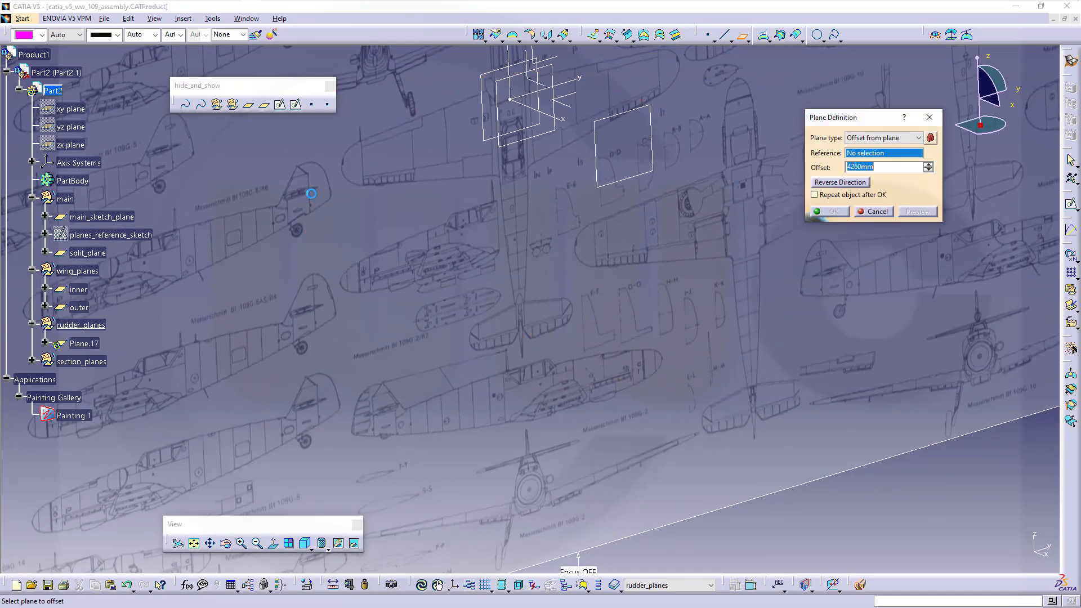
{"action": "left_click", "coordinate": [123, 219]}
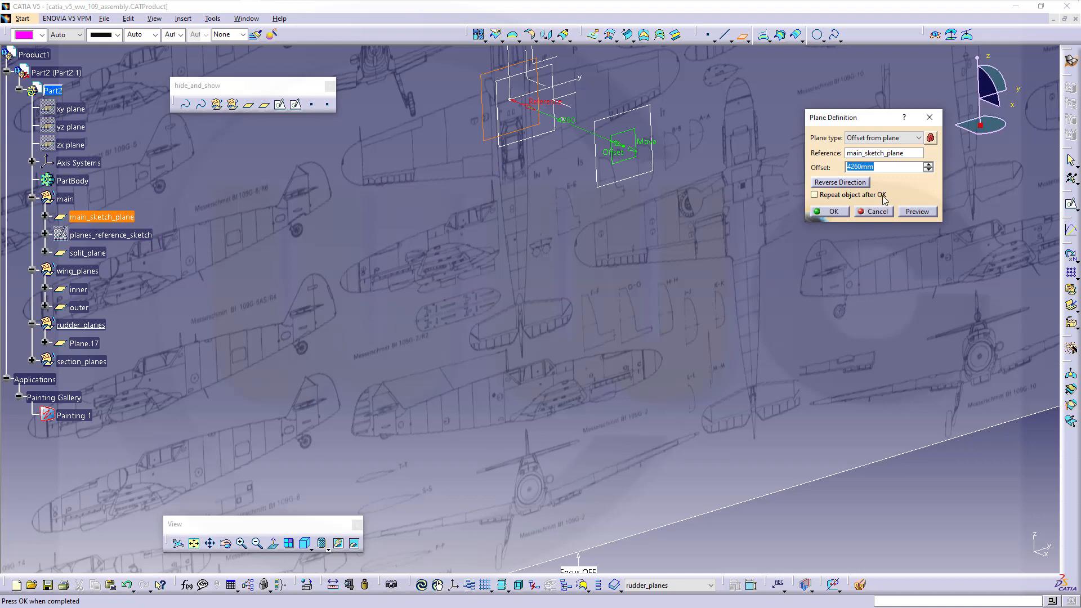
{"action": "type", "text": "150"}
{"action": "key", "text": "Return"}
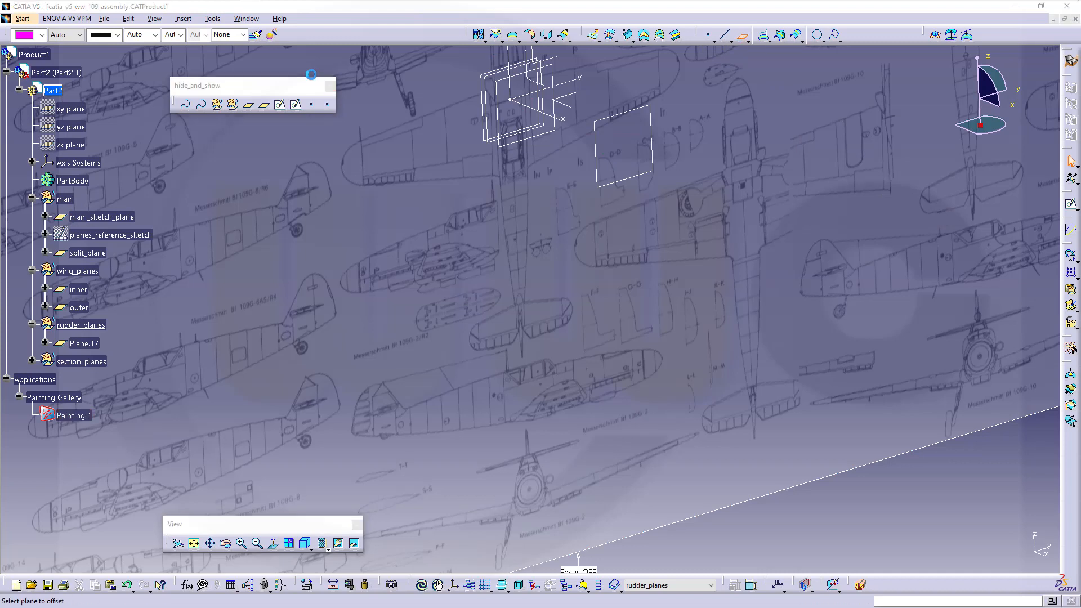
{"action": "left_click", "coordinate": [742, 40]}
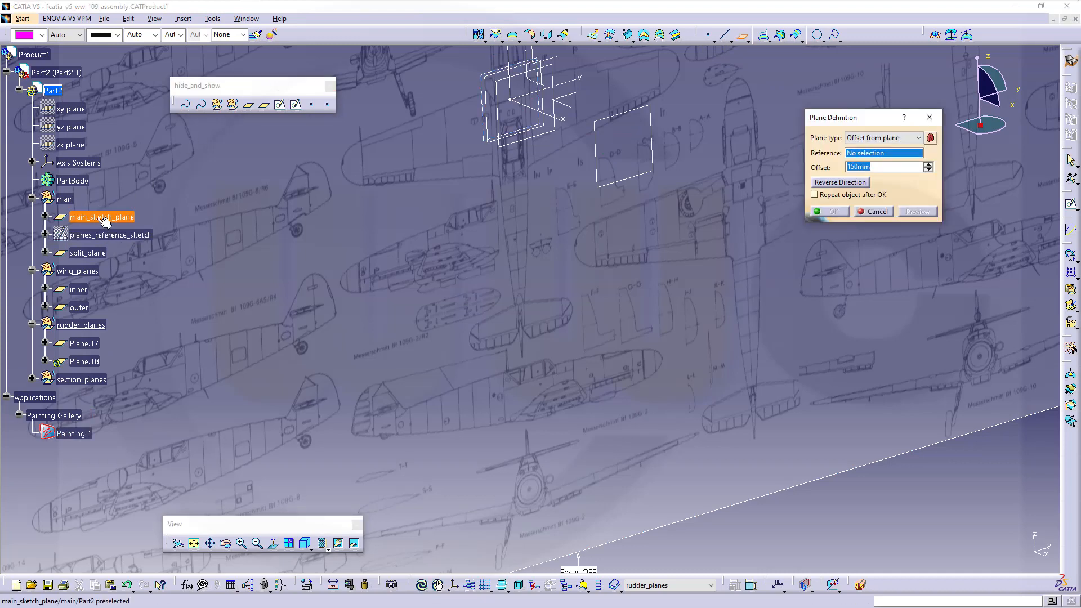
{"action": "left_click", "coordinate": [97, 217]}
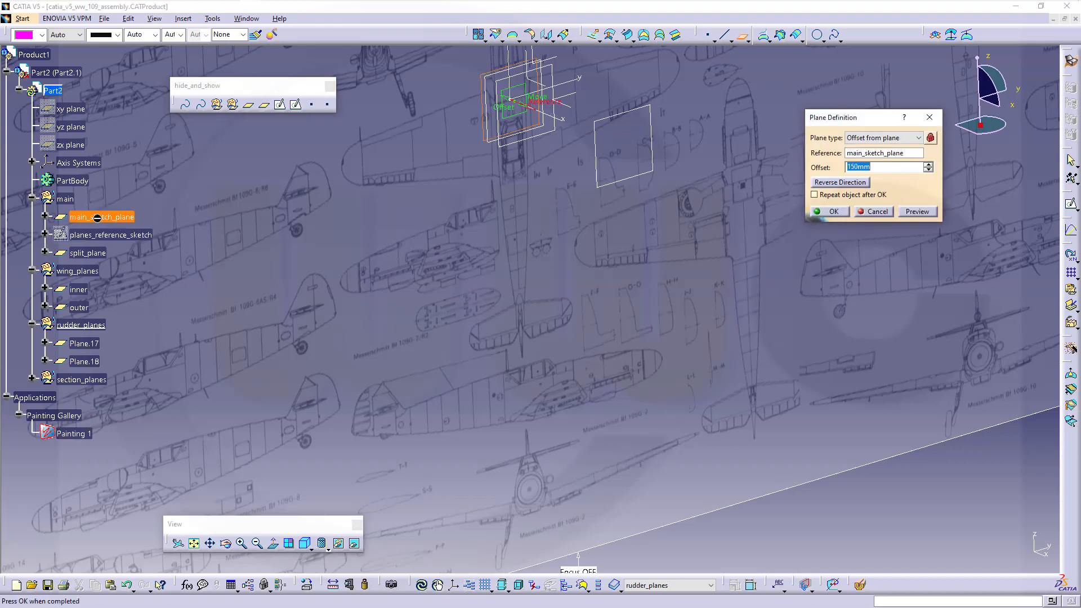
{"action": "type", "text": "1210"}
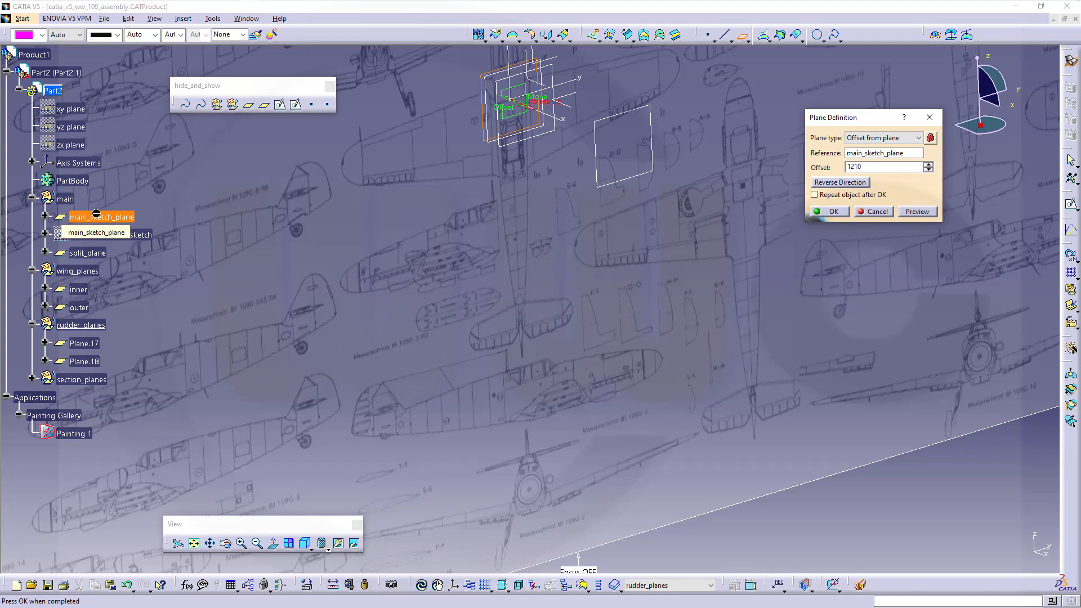
{"action": "key", "text": "Return"}
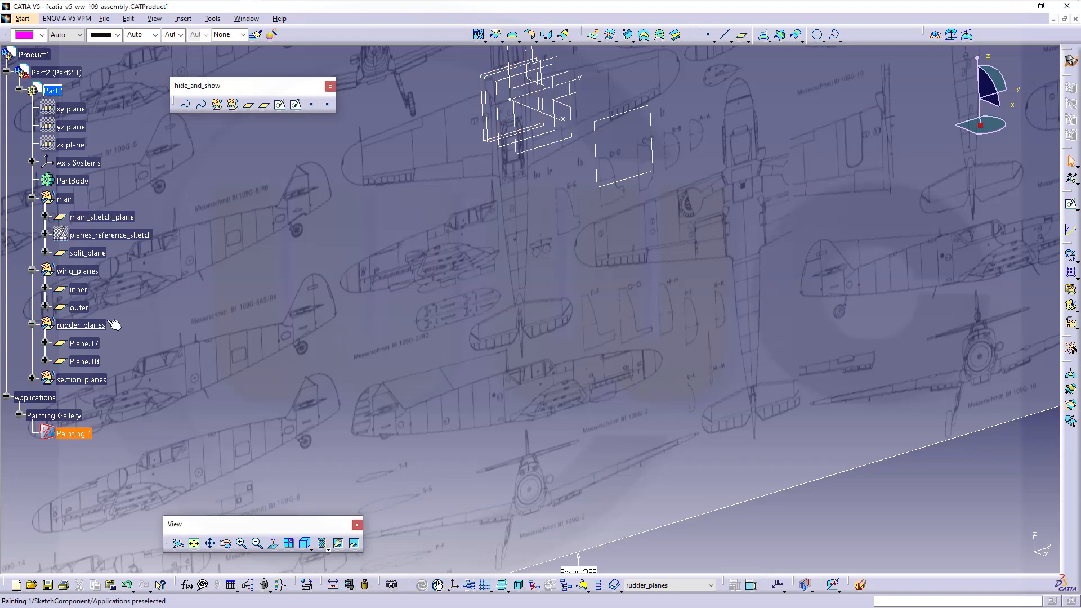
- Rename Plane.17 to 'inner' and Plane.18 to 'outer' via Properties
{"action": "right_click", "coordinate": [103, 347]}
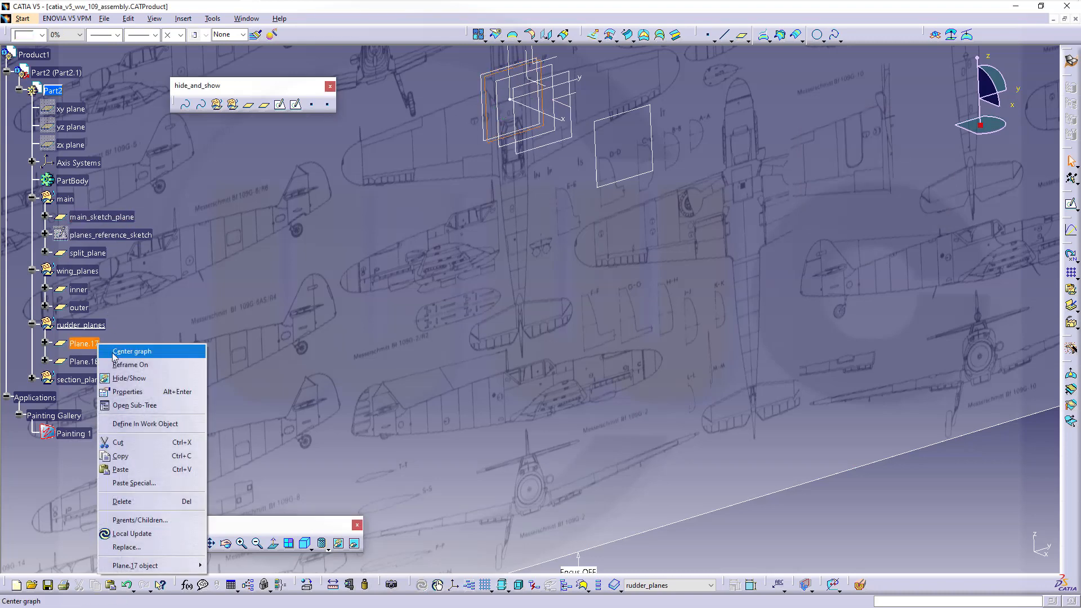
{"action": "left_click", "coordinate": [129, 392]}
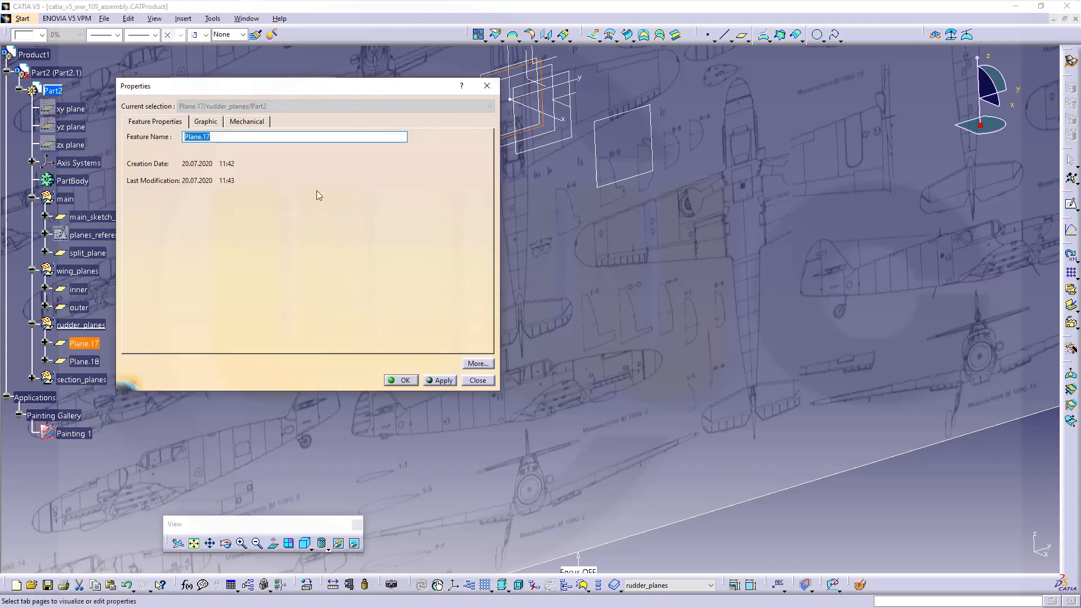
{"action": "type", "text": "inner"}
{"action": "key", "text": "Return"}
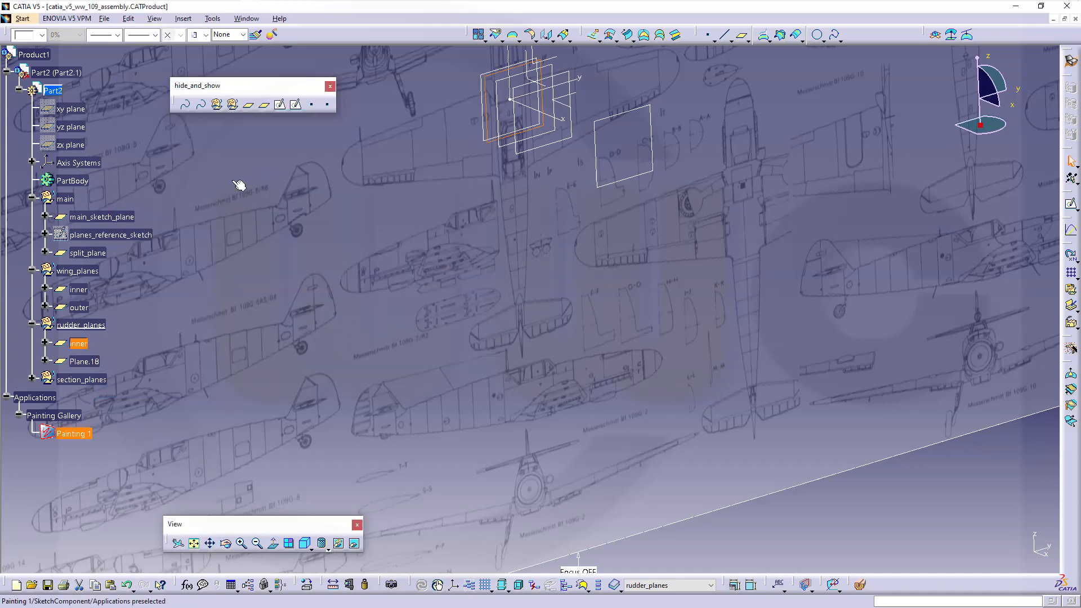
{"action": "right_click", "coordinate": [90, 362]}
{"action": "left_click", "coordinate": [140, 408]}
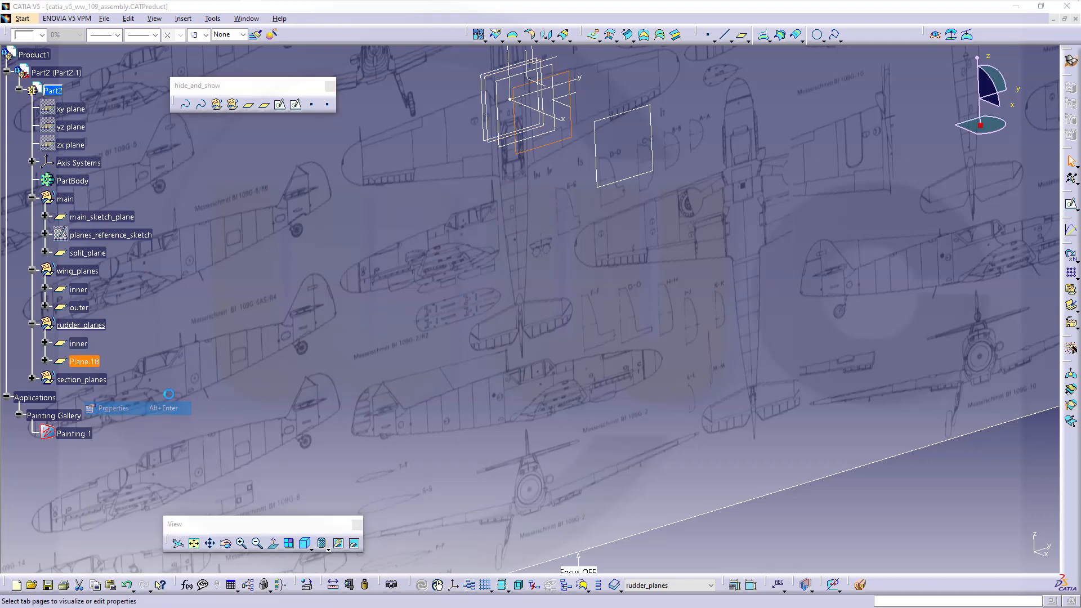
{"action": "type", "text": "outer"}
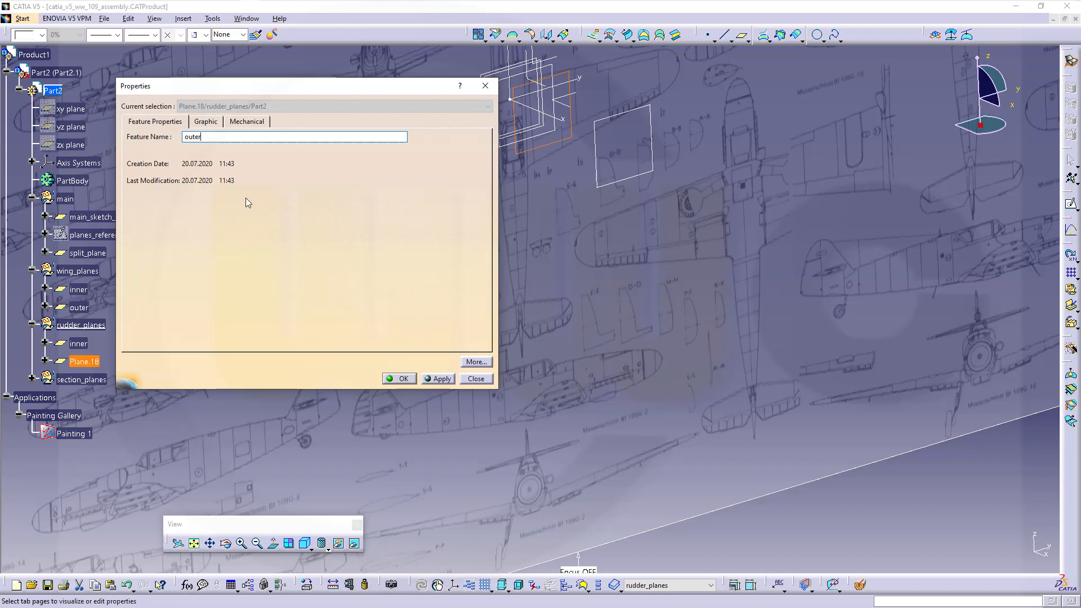
{"action": "key", "text": "Return"}
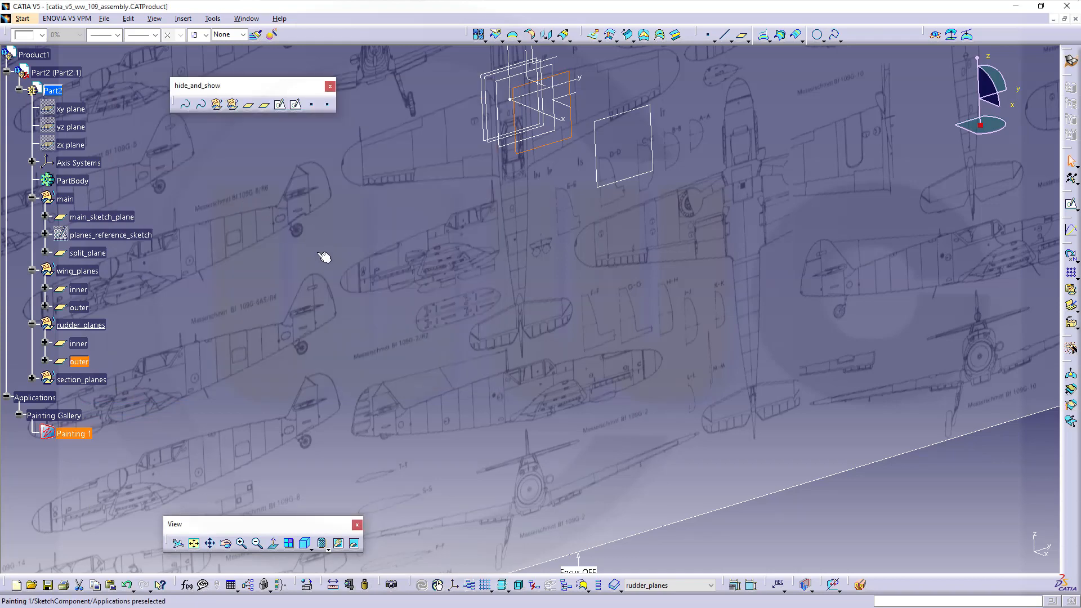
- Look along the X axis and zoom to frame the blueprint drawings
{"action": "left_click", "coordinate": [1011, 105]}
{"action": "mouse_move", "coordinate": [638, 241]}
{"action": "middle_mouse_down"}
{"action": "mouse_move", "coordinate": [600, 322]}
{"action": "mouse_move", "coordinate": [581, 320]}
{"action": "middle_mouse_up"}
{"action": "left_click", "coordinate": [535, 301]}
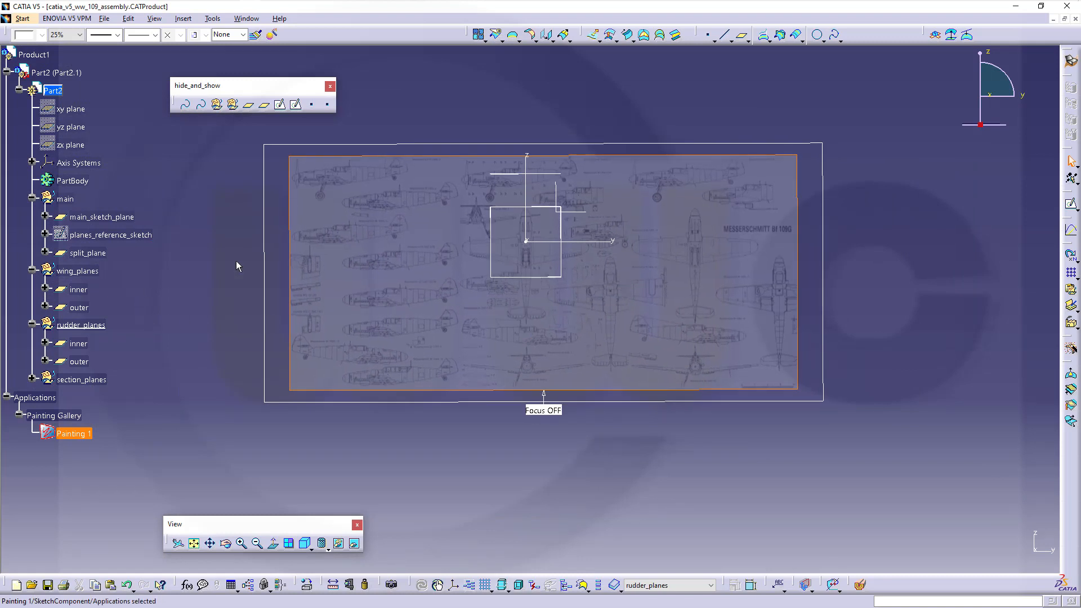
{"action": "left_click", "coordinate": [198, 200]}
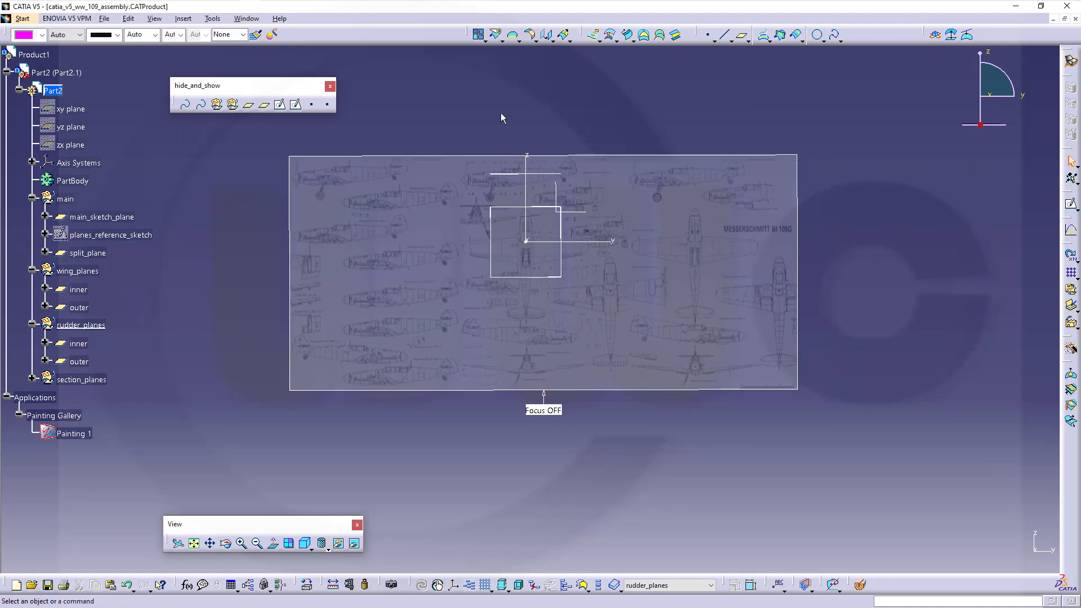
{"action": "middle_click_drag", "start_coordinate": [550, 239], "coordinate": [516, 270]}
{"action": "left_click", "coordinate": [517, 309]}
{"action": "middle_click_drag", "start_coordinate": [517, 270], "coordinate": [655, 398]}
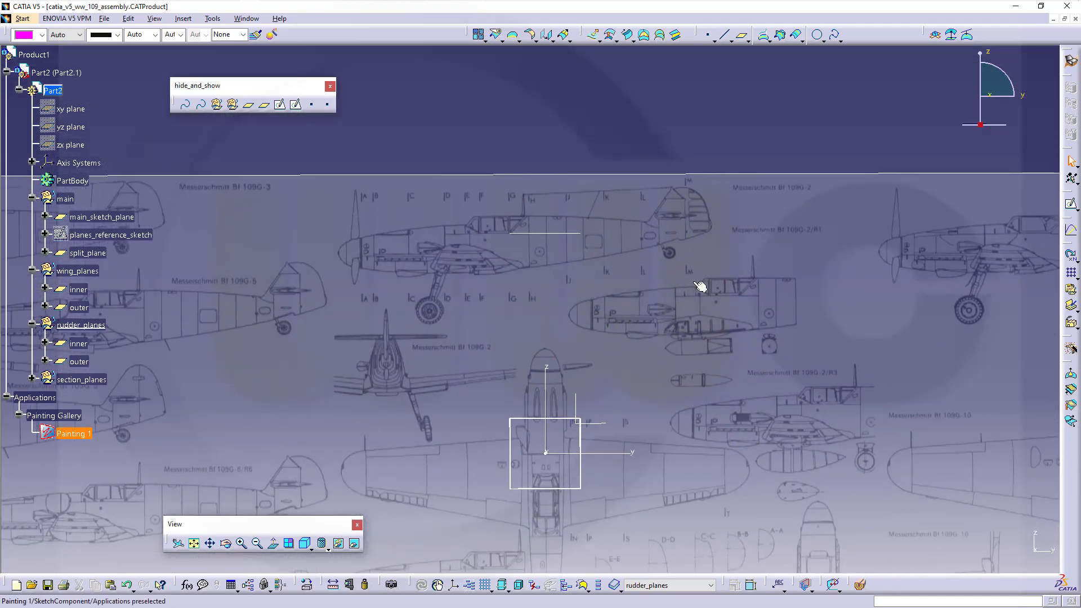